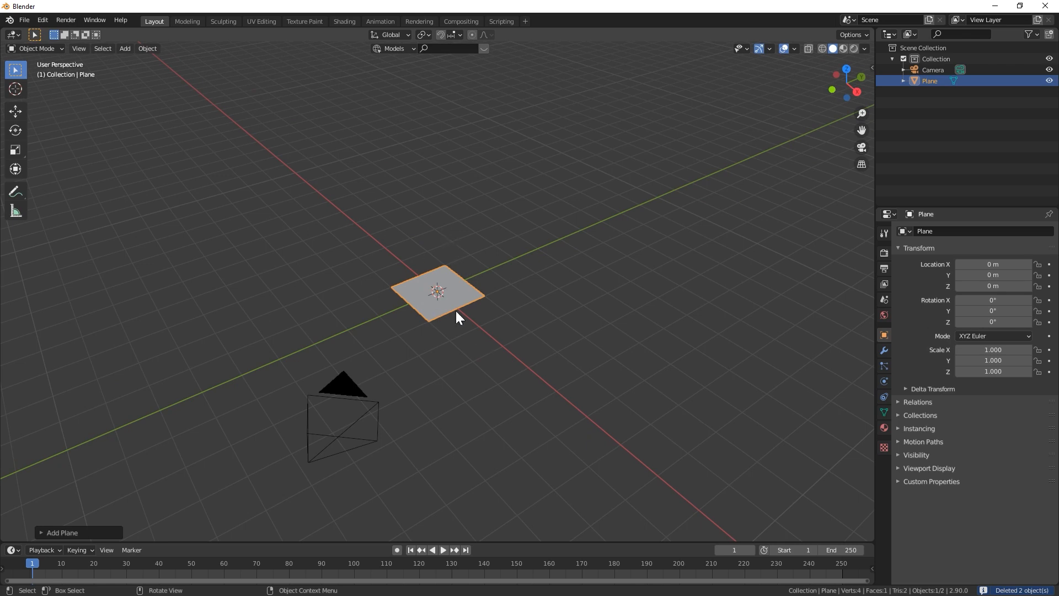
# In Edit Mode, scale the plane's geometry by 8 along the Y axis to make a long strip
pyautogui.moveTo(432, 323); pyautogui.dragTo(405, 296, button='middle')
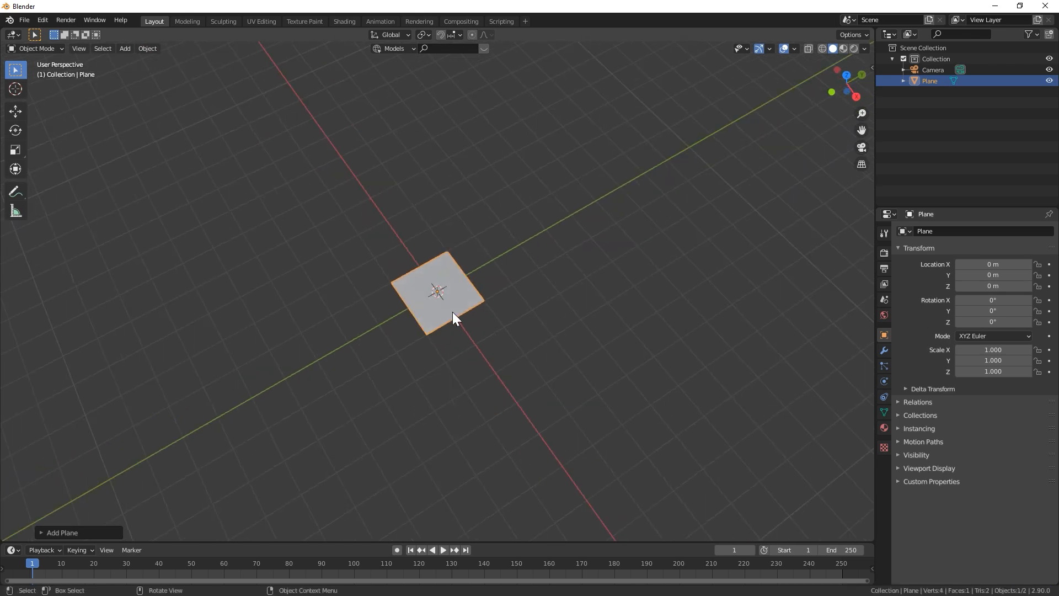
pyautogui.press('Tab')
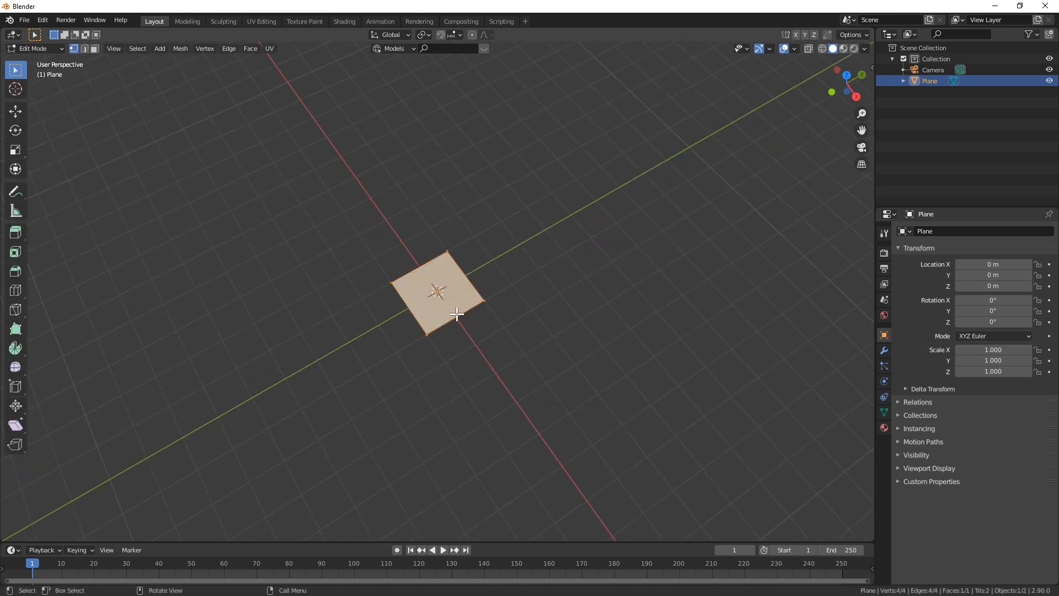
pyautogui.press('s')
pyautogui.press('y')
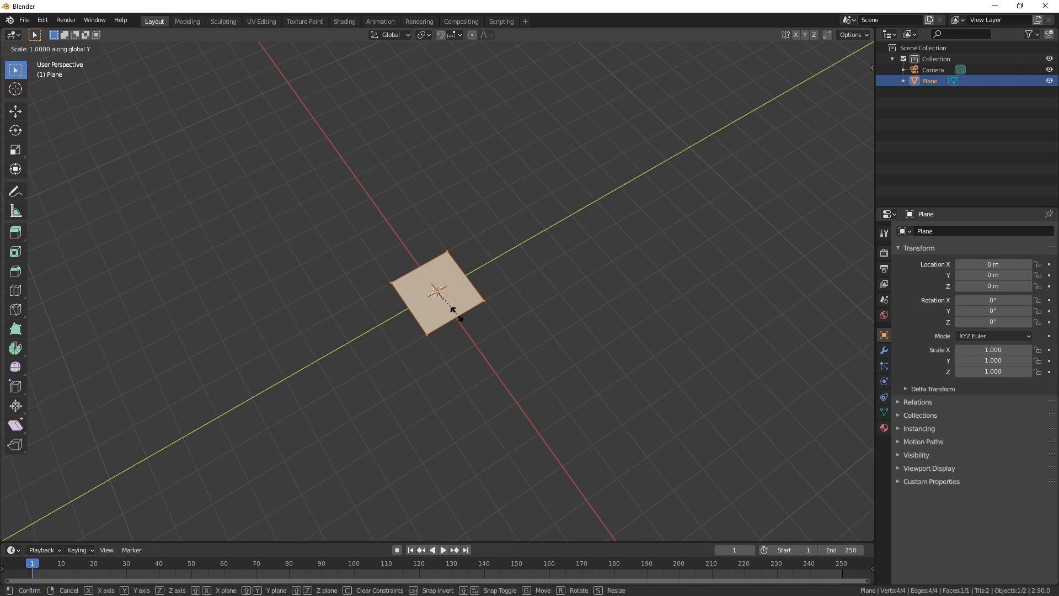
pyautogui.write('8')
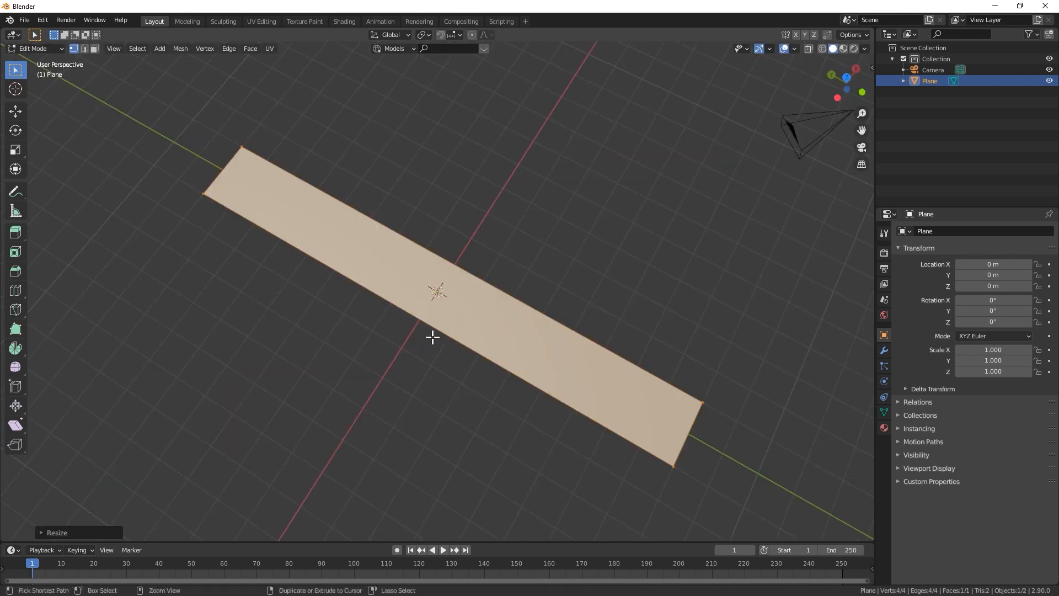
# Add seven evenly spaced, centred loop cuts across the length of the strip
pyautogui.hotkey('ctrl', 'r')
pyautogui.scroll(4, 438, 319)
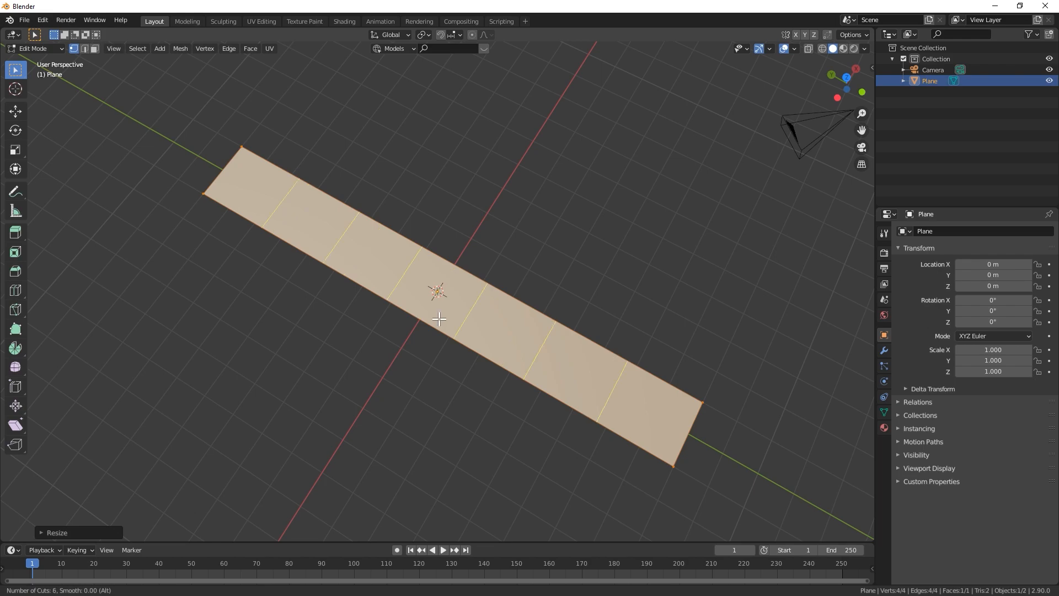
pyautogui.scroll(1, 439, 319)
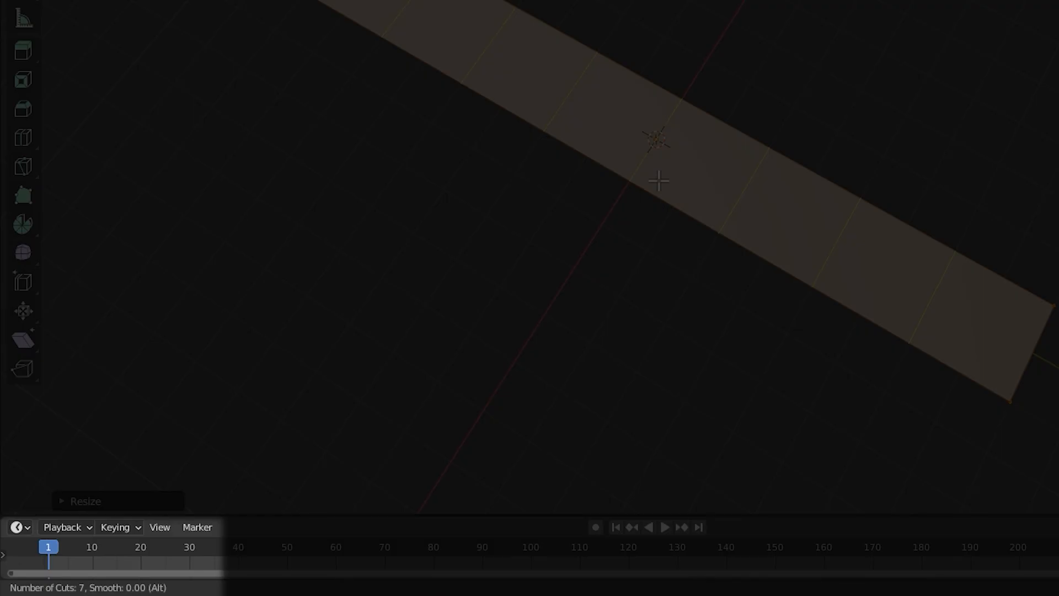
pyautogui.scroll(-1, 659, 181)
pyautogui.click(659, 181)
pyautogui.rightClick(802, 151)
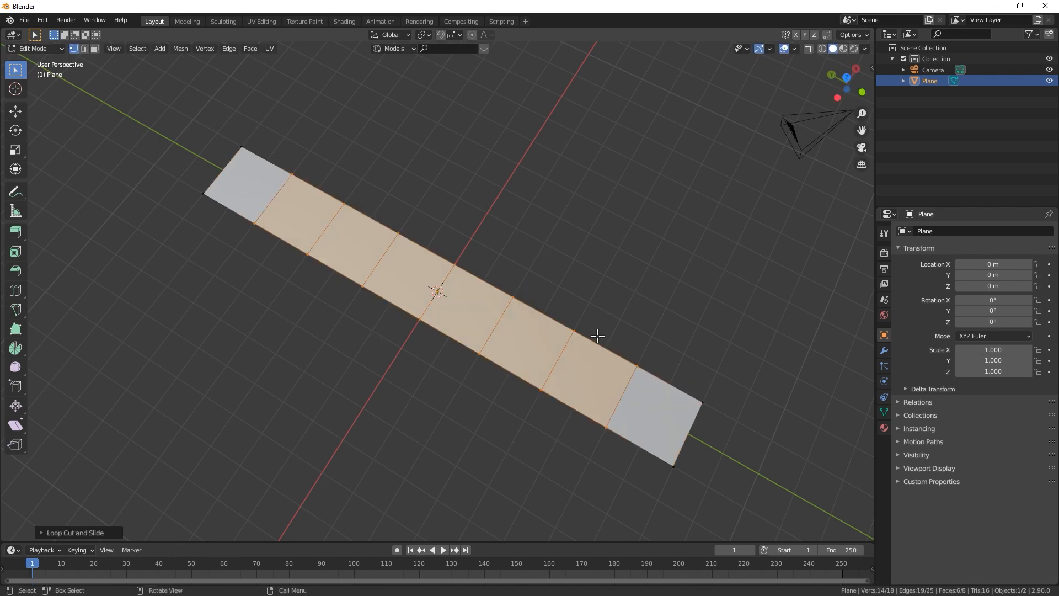
# Subdivide the whole strip with the number of cuts set to 10
pyautogui.press('a')
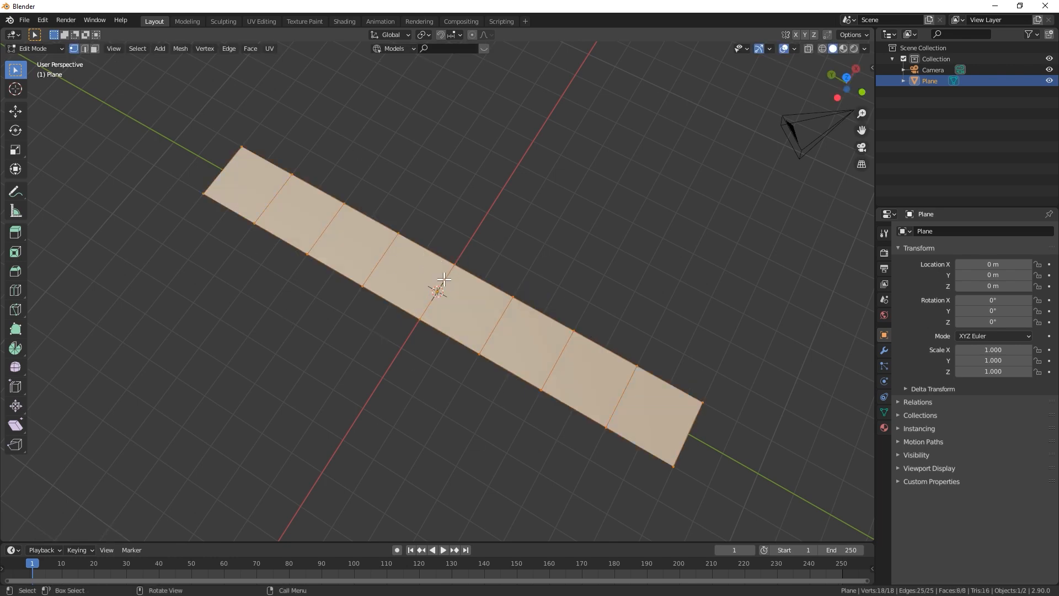
pyautogui.rightClick(336, 243)
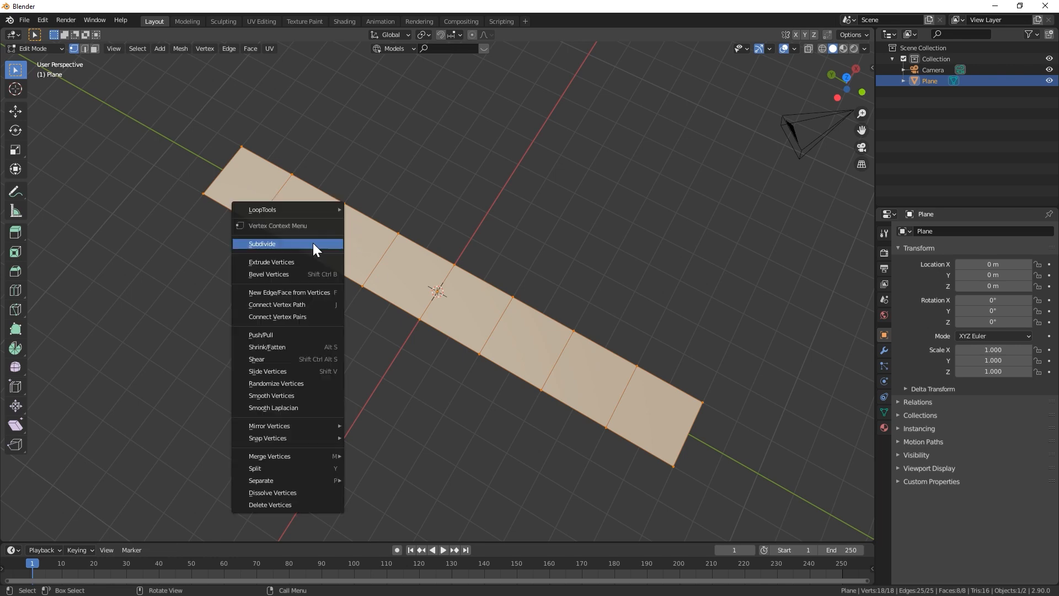
pyautogui.click(295, 246)
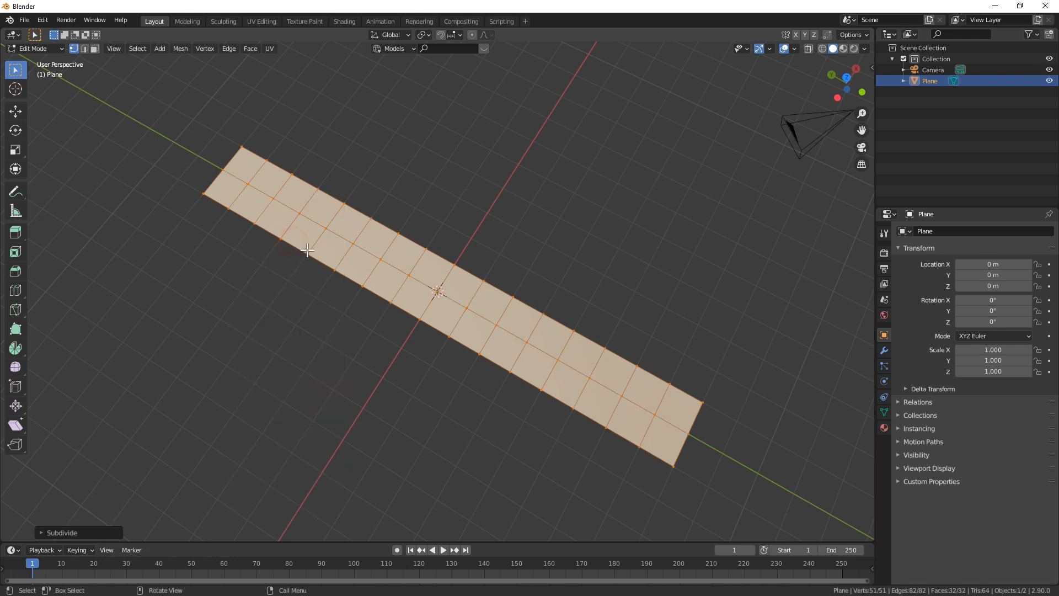
pyautogui.click(41, 533)
pyautogui.moveTo(119, 456); pyautogui.dragTo(410, 449)
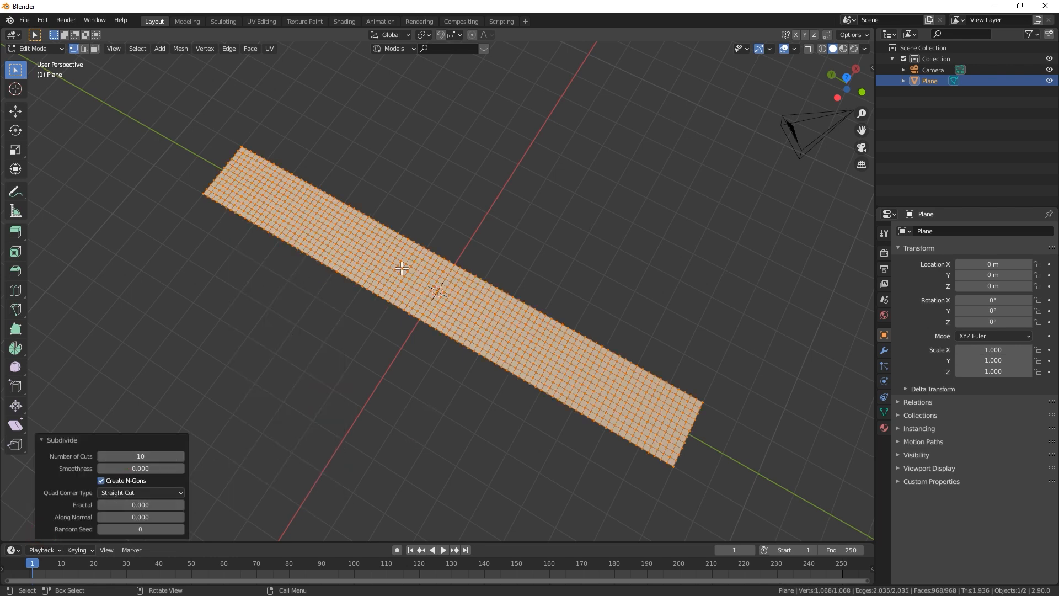
pyautogui.keyDown('alt'); pyautogui.click(220, 218); pyautogui.keyUp('alt')
pyautogui.keyDown('alt'); pyautogui.keyDown('shift'); pyautogui.click(194, 166); pyautogui.keyUp('shift'); pyautogui.keyUp('alt')
pyautogui.keyDown('alt'); pyautogui.keyDown('shift'); pyautogui.click(310, 159); pyautogui.keyUp('shift'); pyautogui.keyUp('alt')
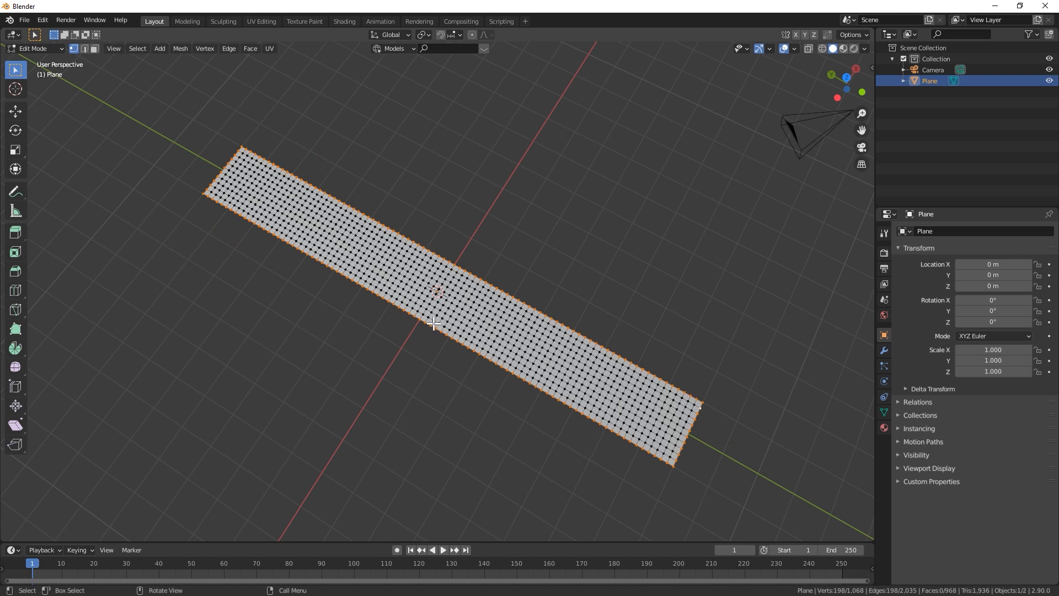
pyautogui.keyDown('alt'); pyautogui.click(263, 286); pyautogui.keyUp('alt')
pyautogui.keyDown('alt'); pyautogui.click(267, 248); pyautogui.keyUp('alt')
pyautogui.keyDown('alt'); pyautogui.click(201, 170); pyautogui.keyUp('alt')
# Select the strip's complete outer boundary edges, crease them with a factor of 1, and return to Object Mode
pyautogui.keyDown('alt'); pyautogui.click(304, 165); pyautogui.keyUp('alt')
pyautogui.keyDown('alt'); pyautogui.keyDown('shift'); pyautogui.click(717, 431); pyautogui.keyUp('shift'); pyautogui.keyUp('alt')
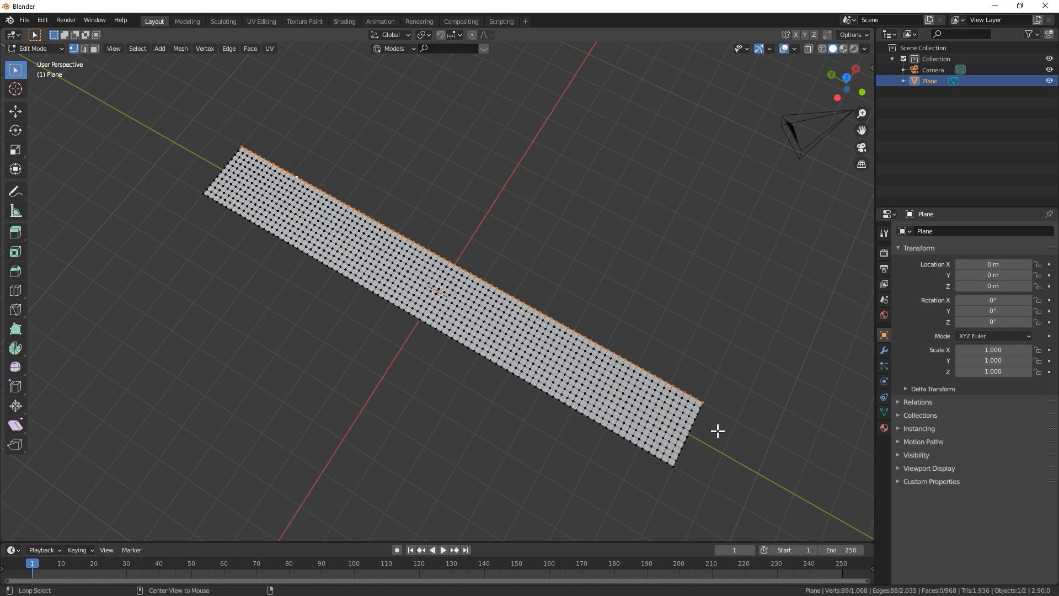
pyautogui.keyDown('alt'); pyautogui.keyDown('shift'); pyautogui.click(616, 432); pyautogui.keyUp('shift'); pyautogui.keyUp('alt')
pyautogui.keyDown('alt'); pyautogui.keyDown('shift'); pyautogui.click(199, 176); pyautogui.keyUp('shift'); pyautogui.keyUp('alt')
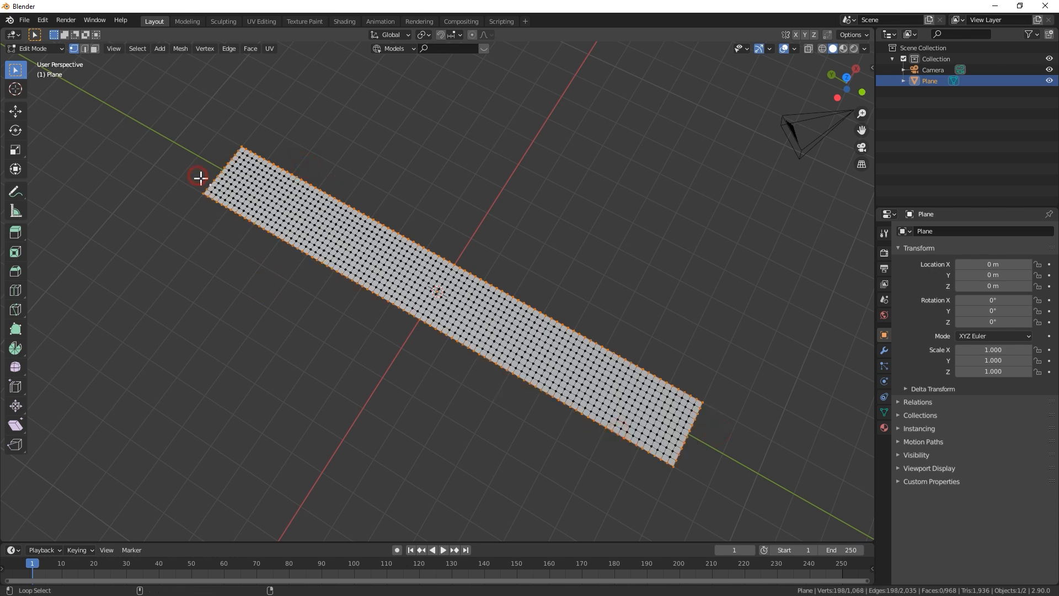
pyautogui.hotkey('ctrl', 'e')
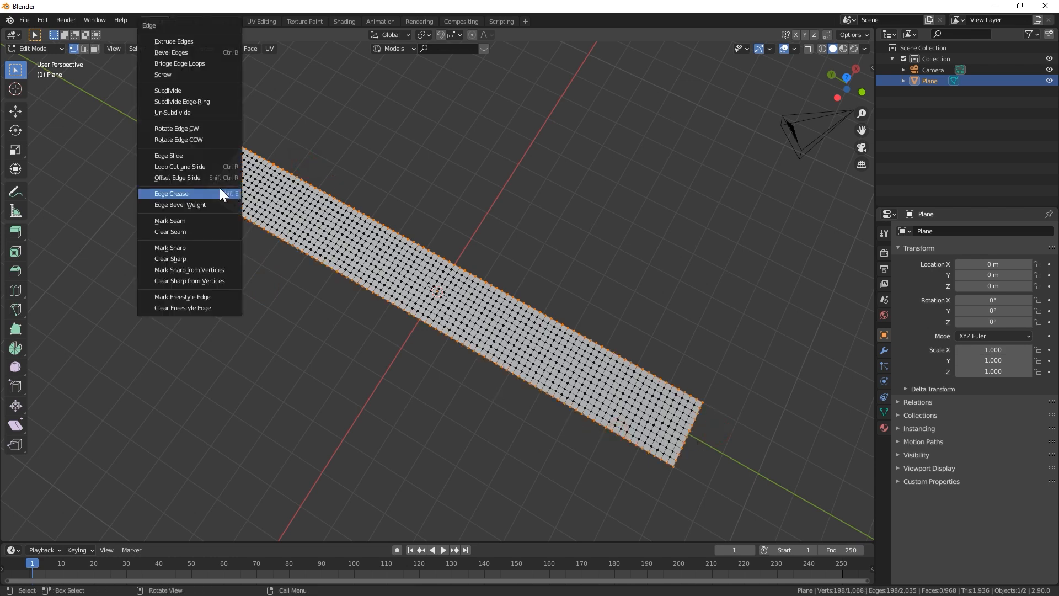
pyautogui.click(190, 193)
pyautogui.click(212, 194)
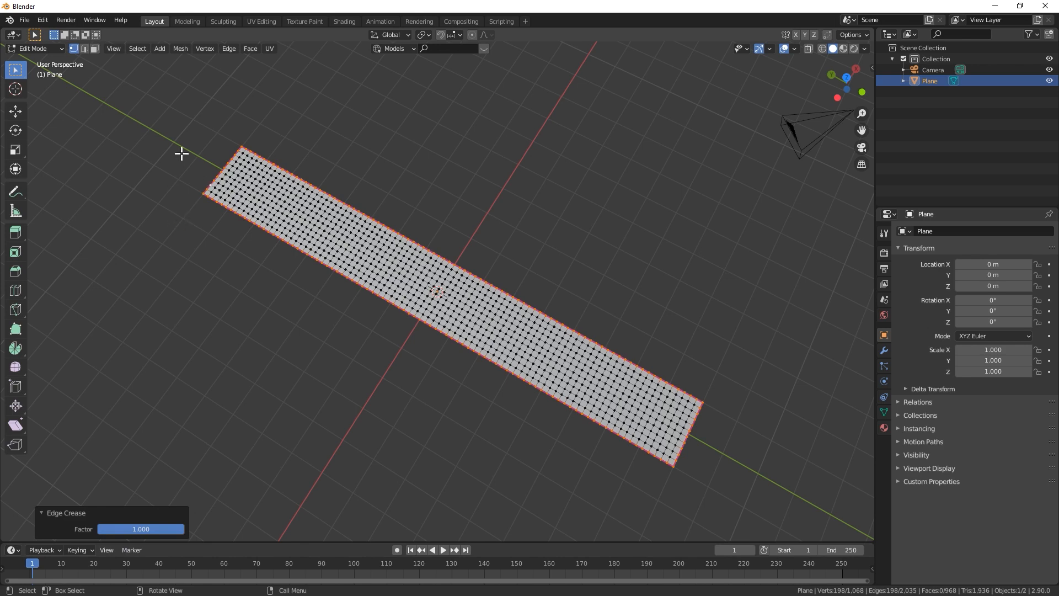
pyautogui.press('Tab')
# Add a Subdivision Surface modifier to the plane with viewport levels set to 0 and render levels to 1
pyautogui.moveTo(419, 210); pyautogui.dragTo(329, 297, button='middle')
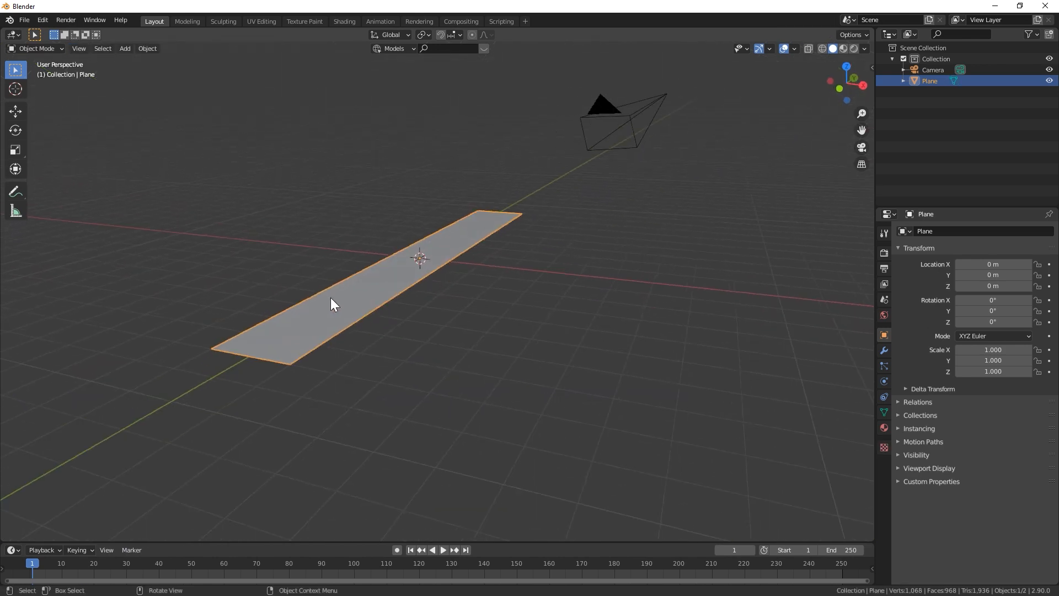
pyautogui.click(885, 351)
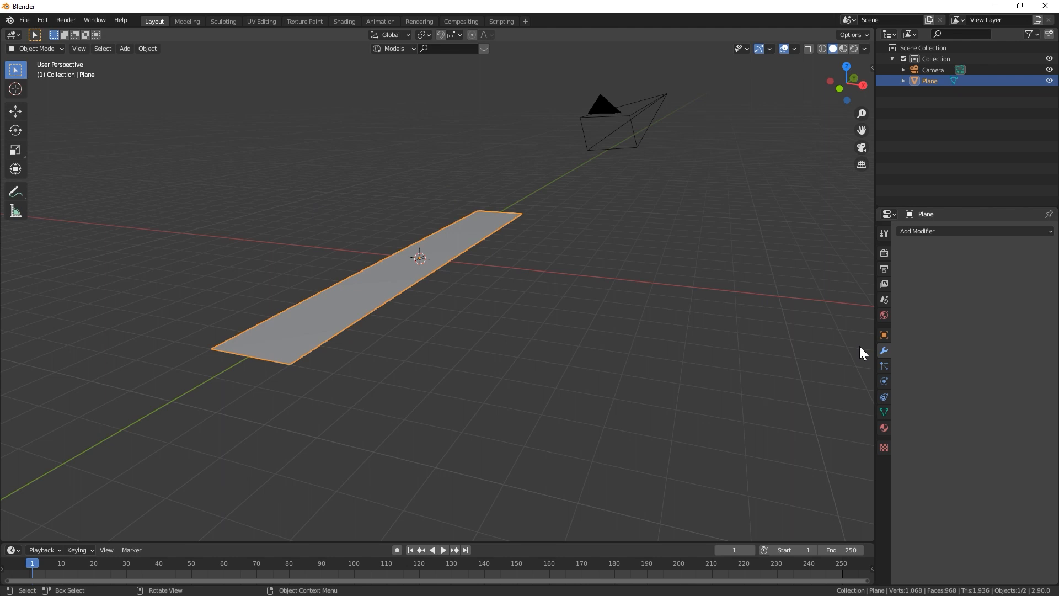
pyautogui.moveTo(422, 307); pyautogui.dragTo(448, 305, button='middle')
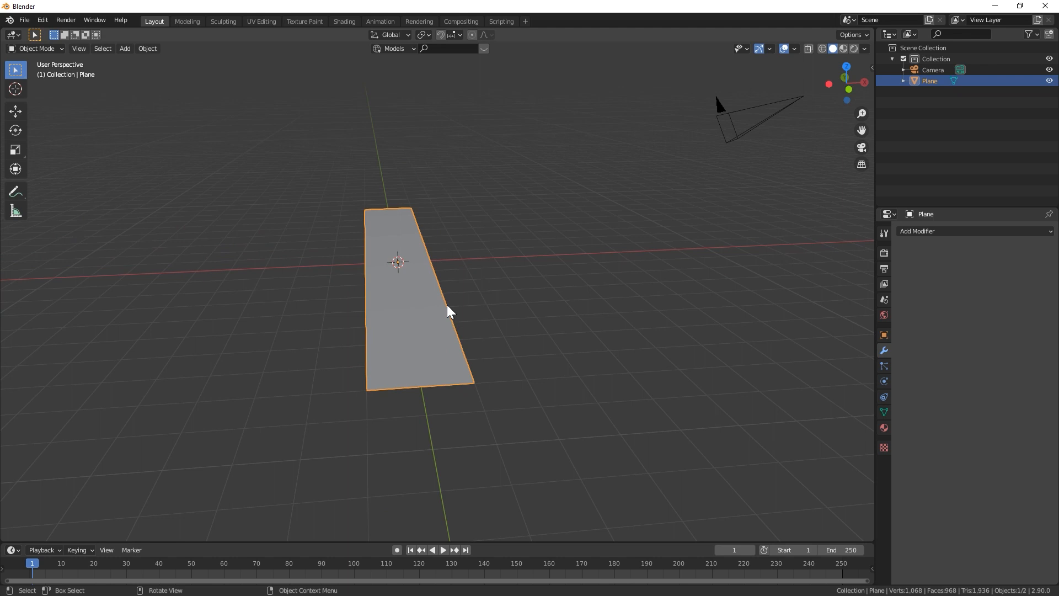
pyautogui.moveTo(448, 306); pyautogui.dragTo(475, 307, button='middle')
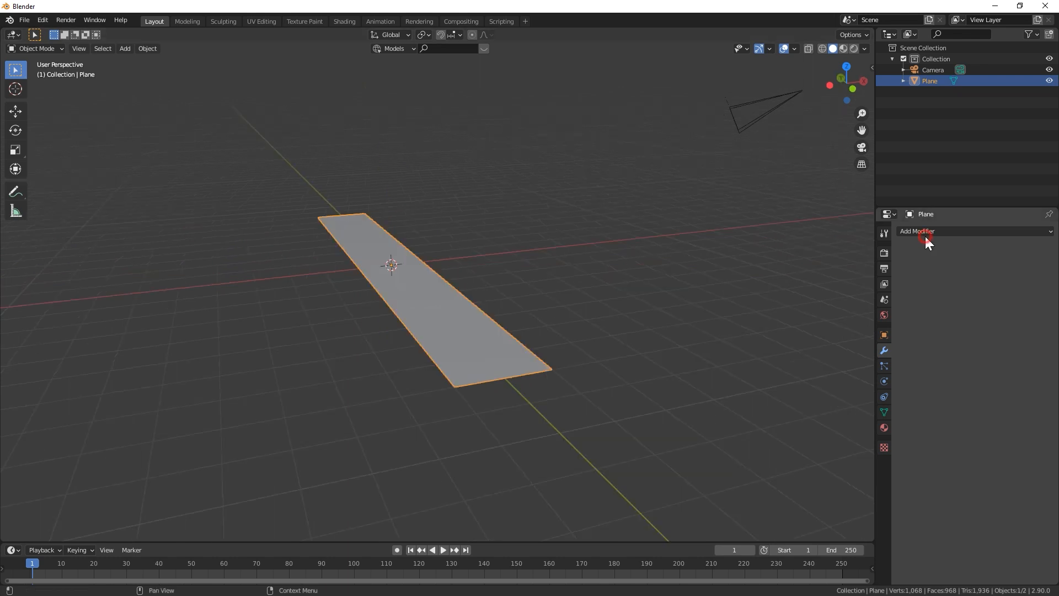
pyautogui.click(924, 232)
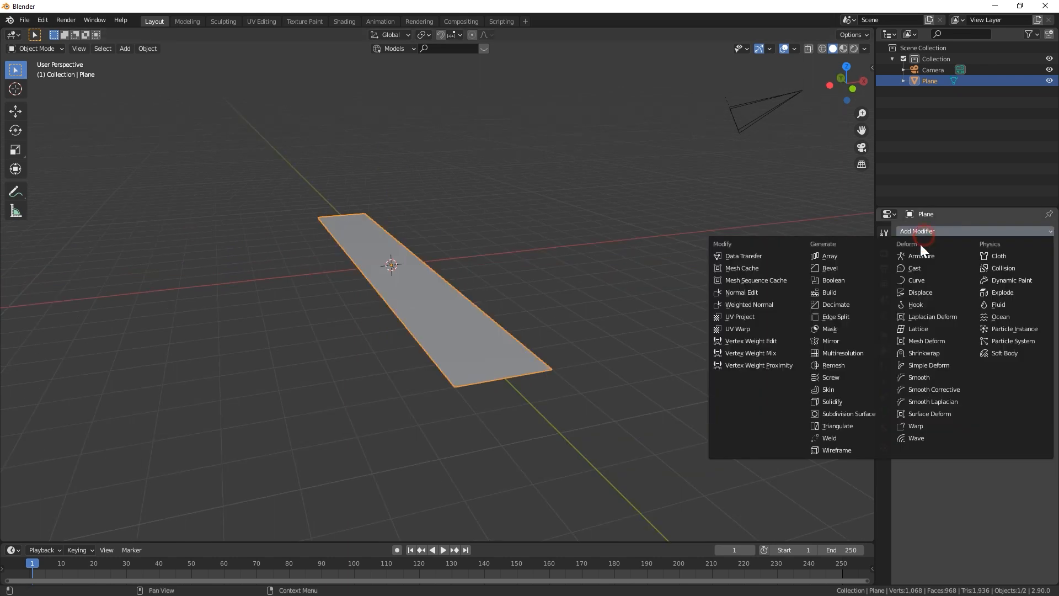
pyautogui.click(855, 413)
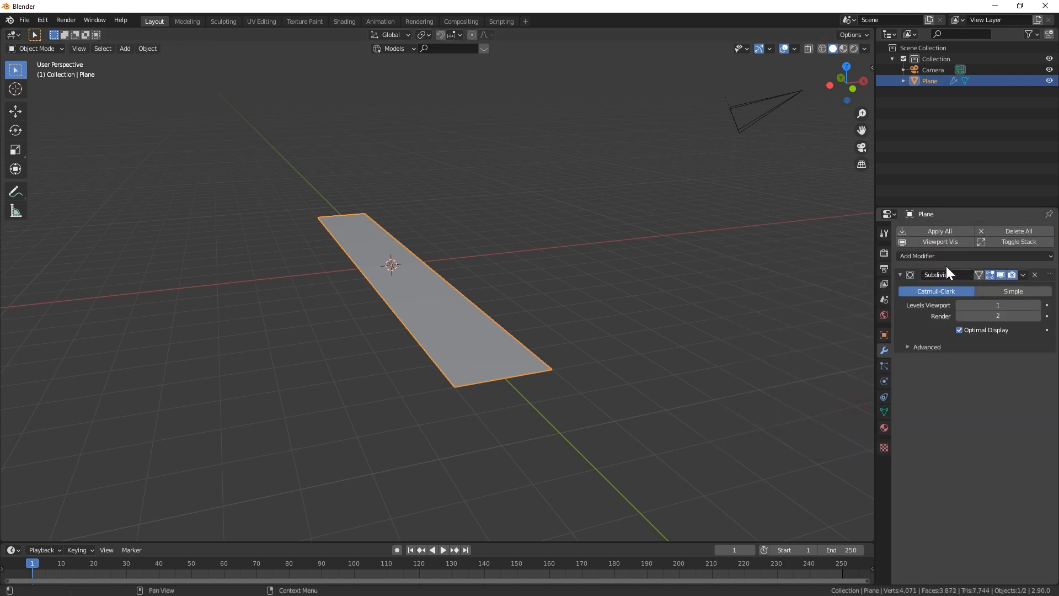
pyautogui.click(960, 305)
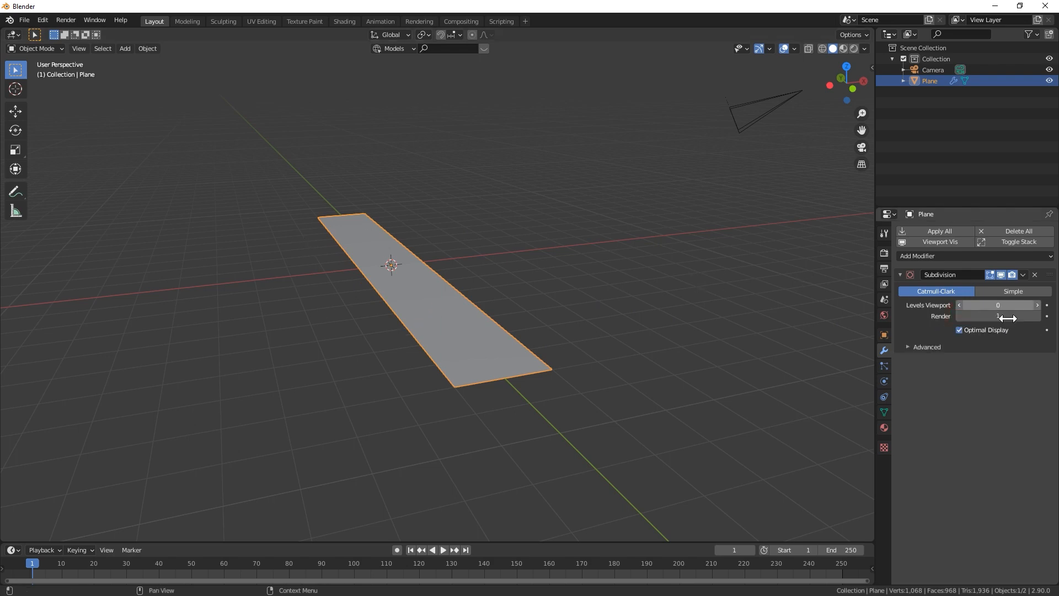
# Add a Solidify modifier to the plane with a thickness of 1.5 m, and collapse its settings
pyautogui.click(904, 255)
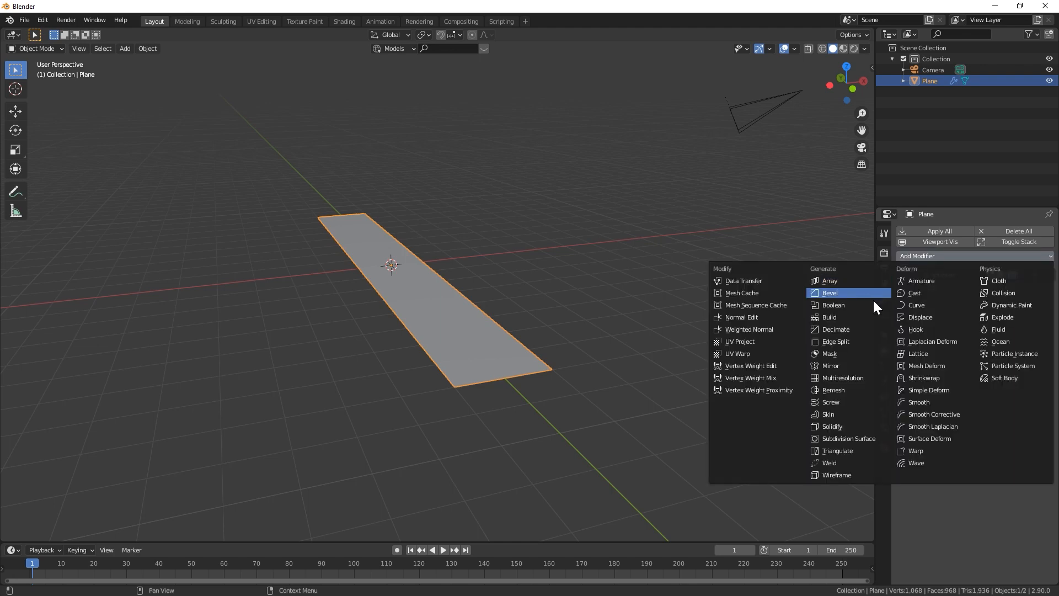
pyautogui.click(834, 426)
pyautogui.click(998, 322)
pyautogui.write('1.5')
pyautogui.press('Return')
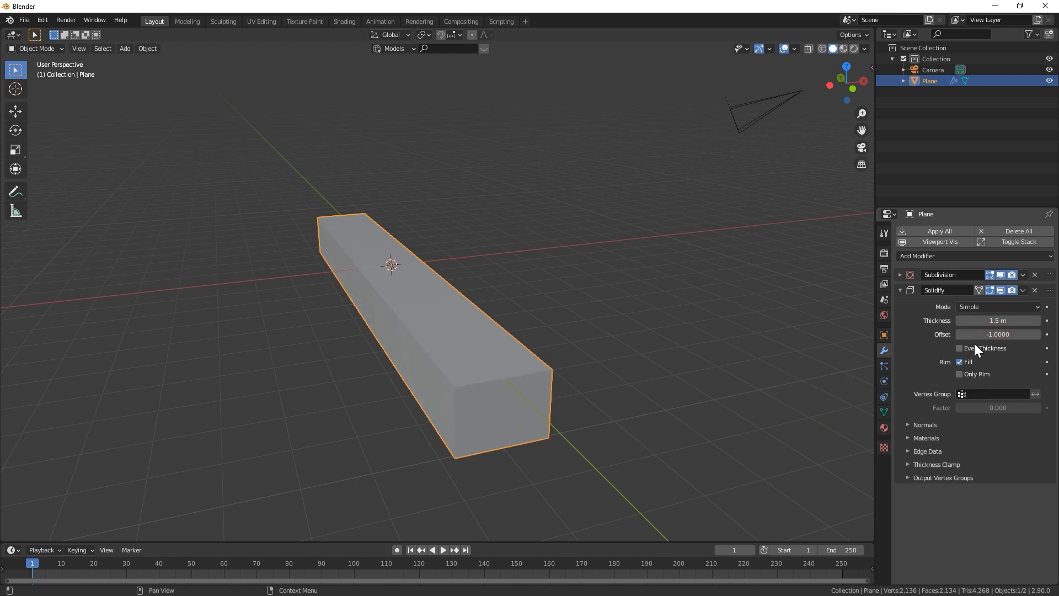
pyautogui.click(900, 290)
# Add a Wave modifier to the plane, play the animation to preview it, and return to frame 1
pyautogui.click(949, 257)
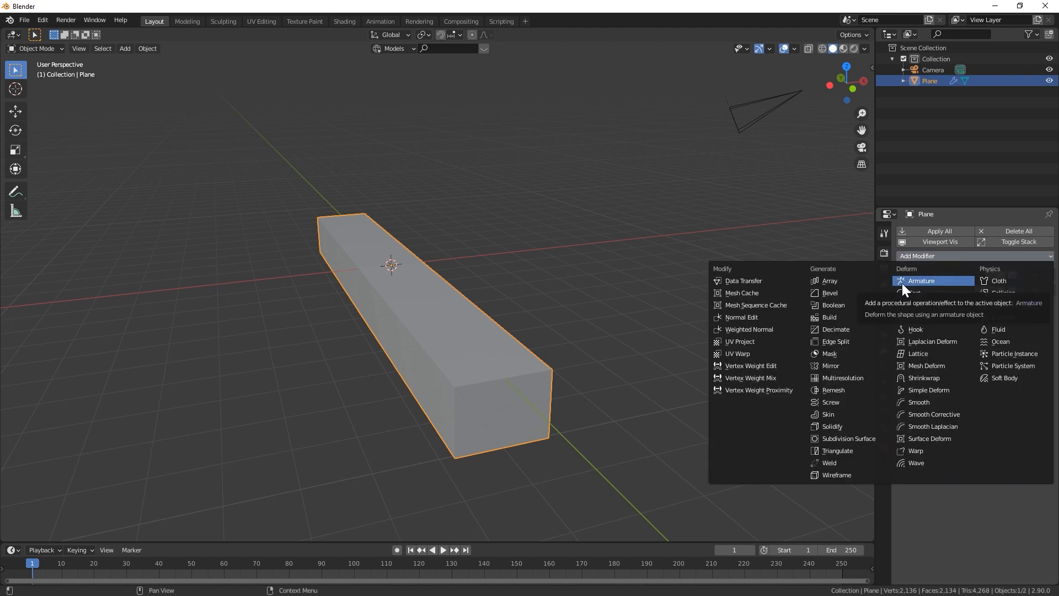
pyautogui.click(936, 463)
pyautogui.moveTo(634, 353); pyautogui.dragTo(435, 320, button='middle')
pyautogui.scroll(3, 368, 307)
pyautogui.scroll(-2, 378, 298)
pyautogui.press('space')
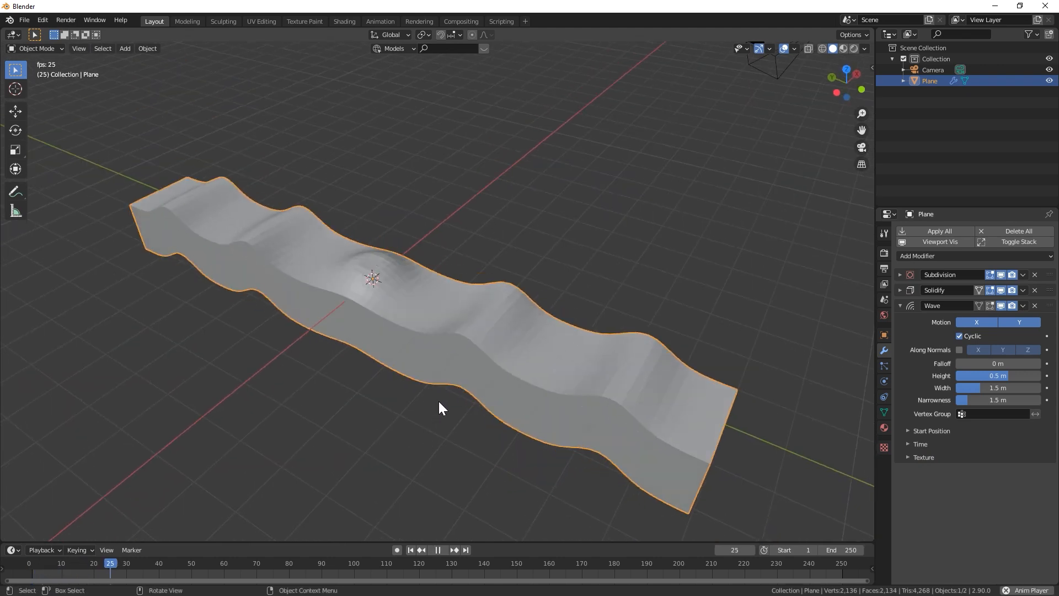
pyautogui.press('space')
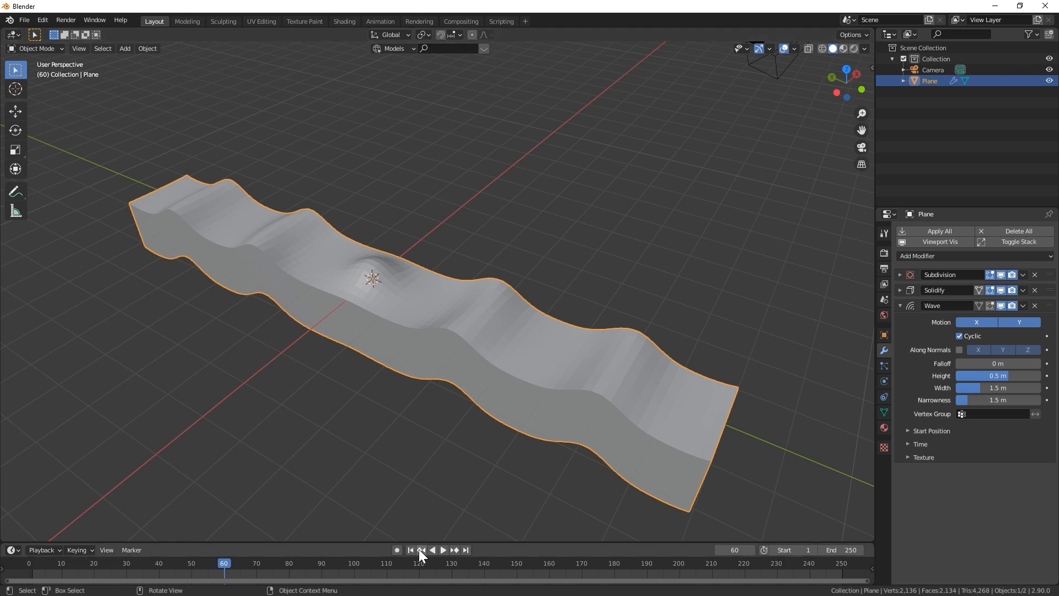
pyautogui.click(409, 550)
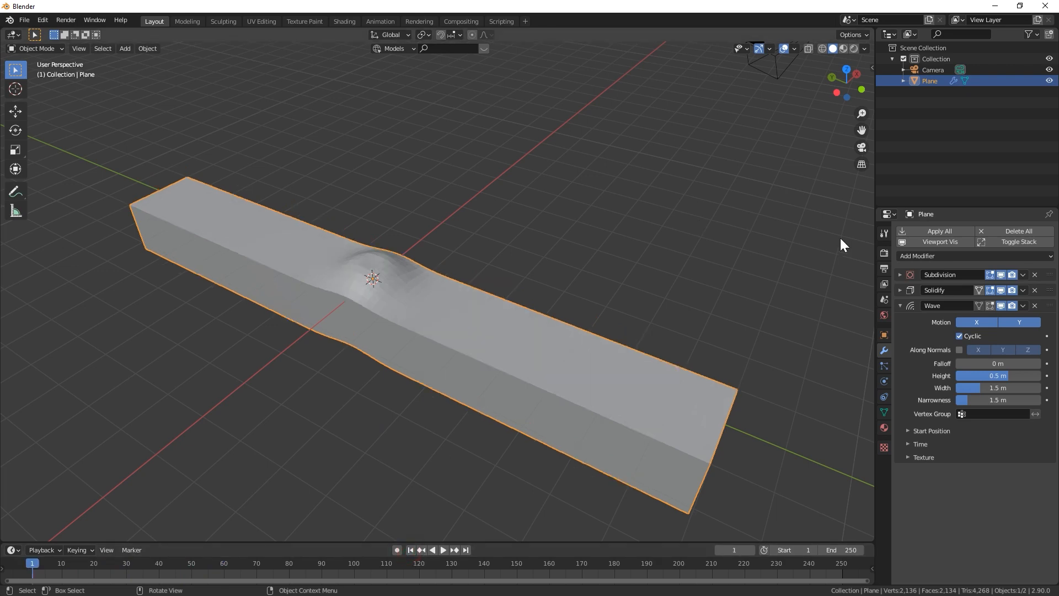
# Restrict the wave's motion to the Y axis, advance the animation to frame 26, and set the wave height to 1.4 m
pyautogui.click(974, 322)
pyautogui.press('space')
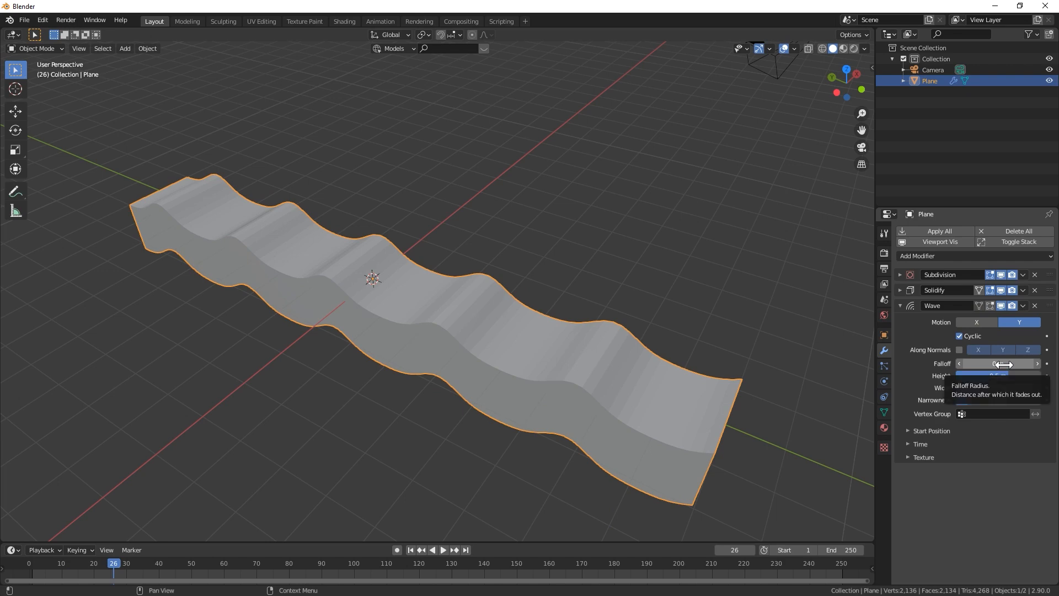
pyautogui.click(1006, 375)
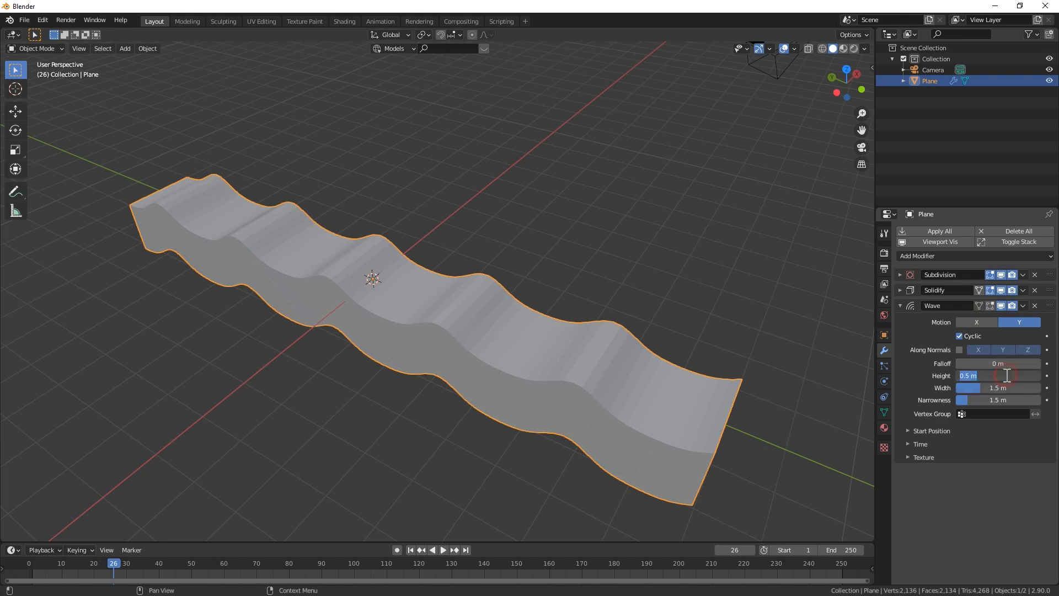
pyautogui.write('1.4')
pyautogui.press('Return')
# Set the Wave modifier's width to 5 m and its narrowness to 0.4 m
pyautogui.click(998, 389)
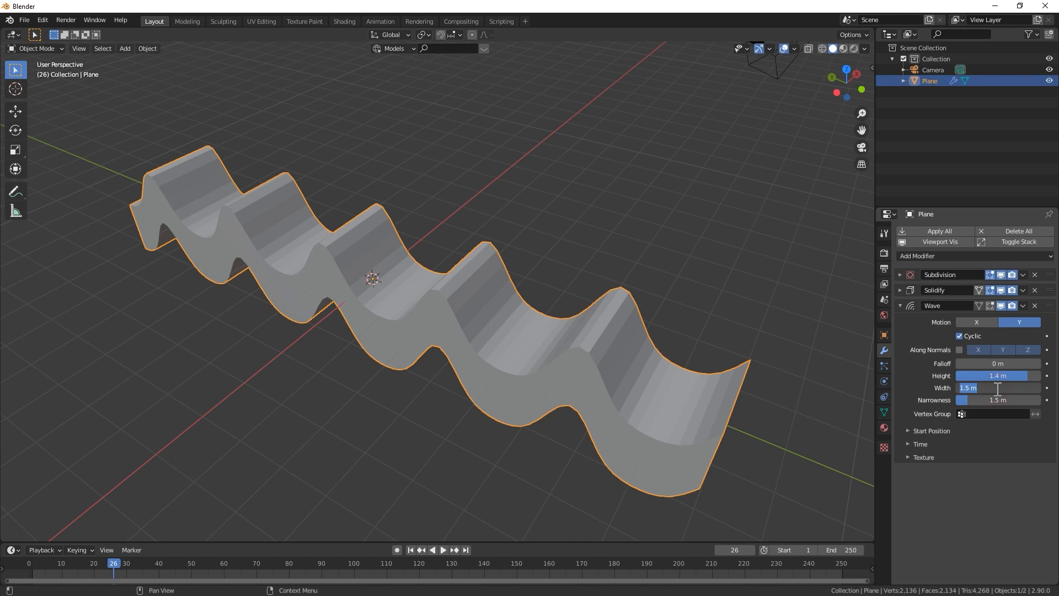
pyautogui.write('5')
pyautogui.press('Return')
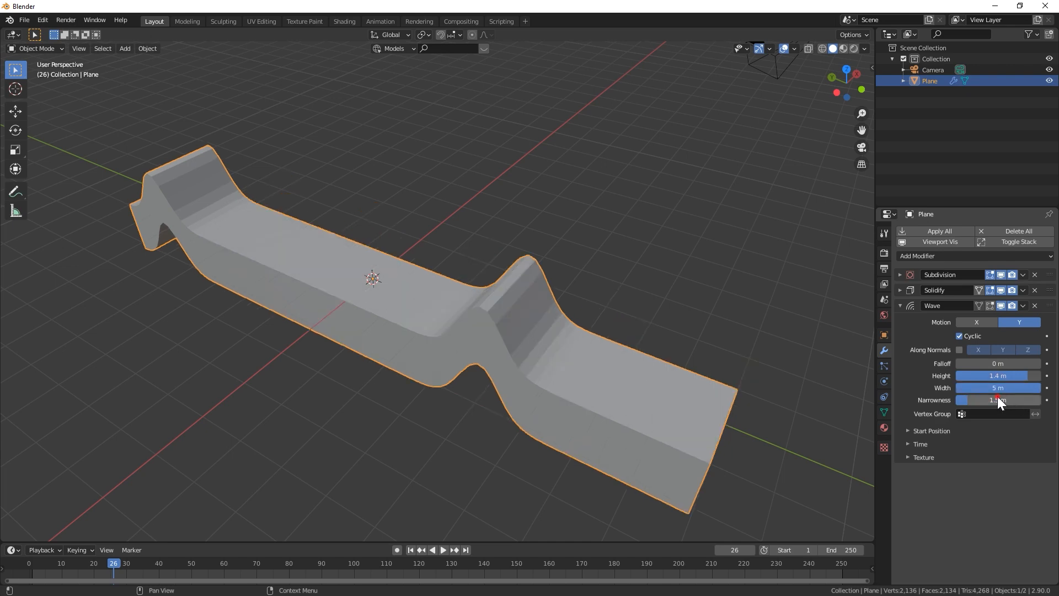
pyautogui.click(998, 397)
pyautogui.write('0.4')
pyautogui.press('Return')
# Play the animation to preview the adjusted wave, stop it, and inspect the shape from another angle
pyautogui.press('space')
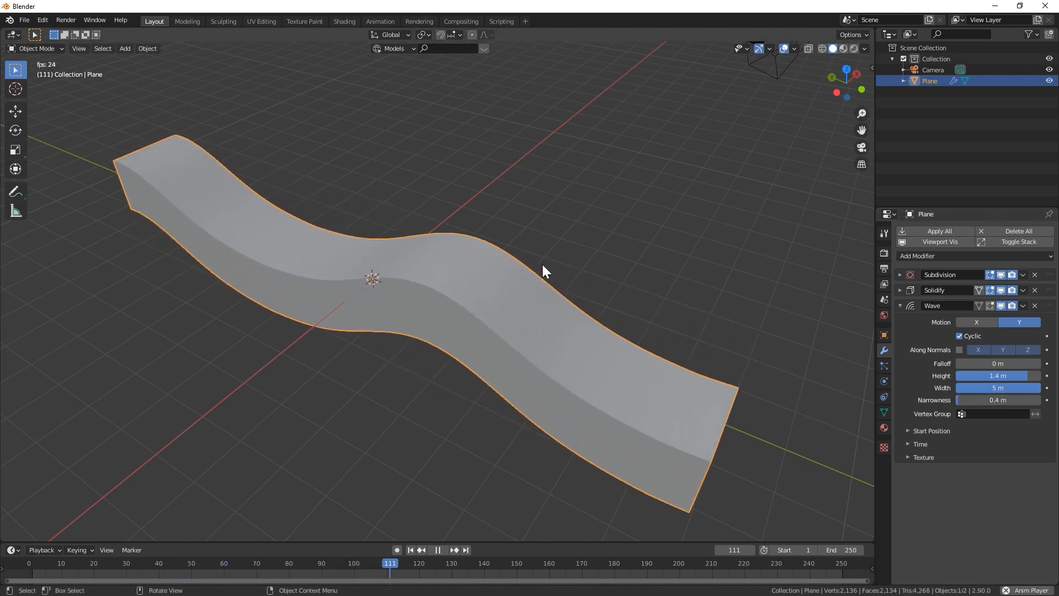
pyautogui.press('space')
pyautogui.moveTo(584, 247); pyautogui.dragTo(498, 323, button='middle')
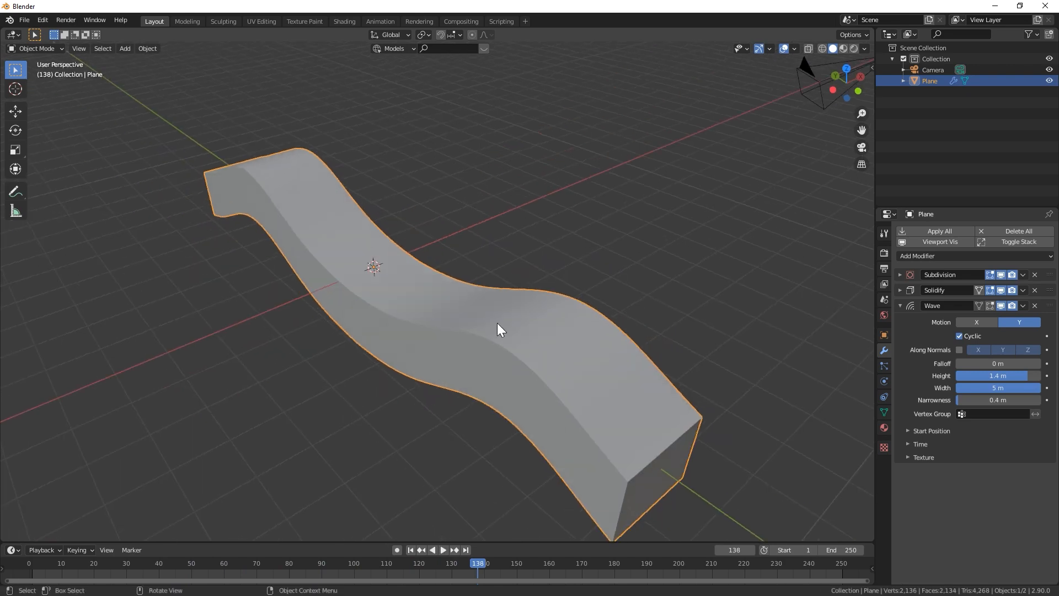
# Show the Wave modifier's time settings, then replay the animation from the first frame and stop it
pyautogui.click(904, 445)
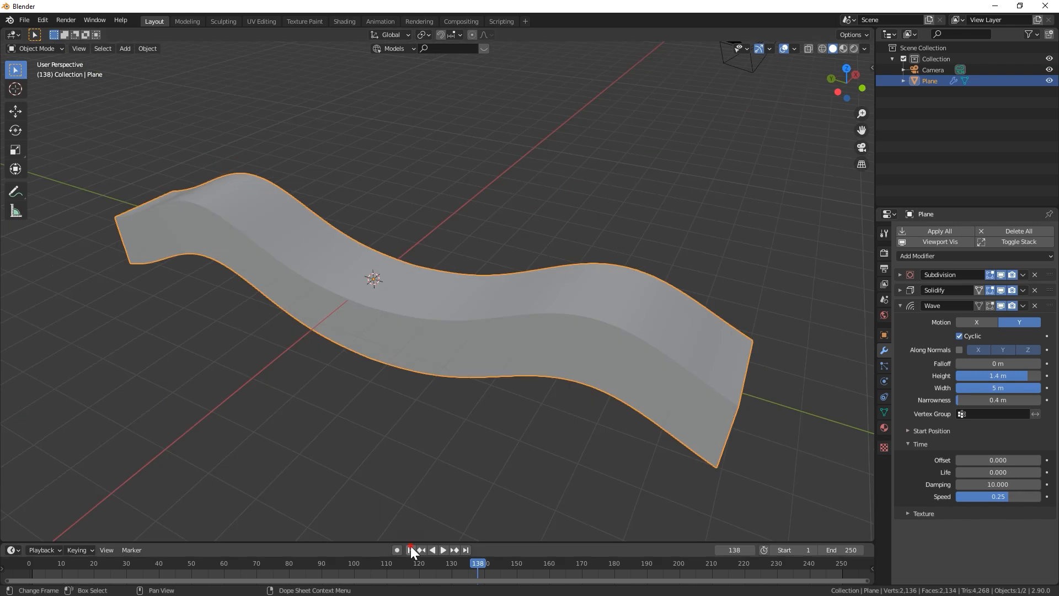
pyautogui.click(410, 548)
pyautogui.press('space')
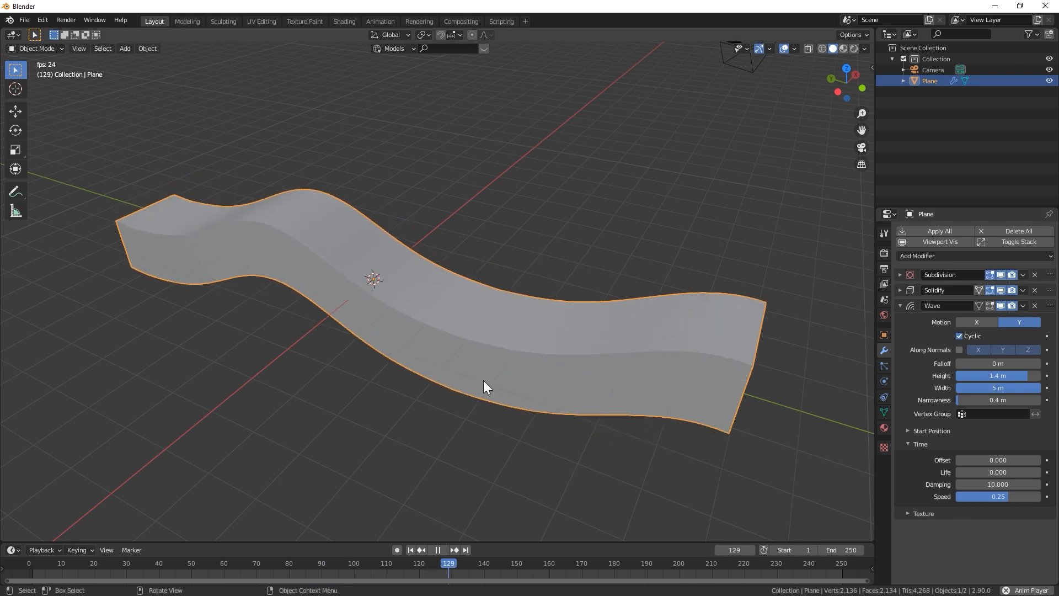
pyautogui.press('space')
# Add a Bevel modifier to the plane and set its amount to 0.05 m
pyautogui.click(920, 257)
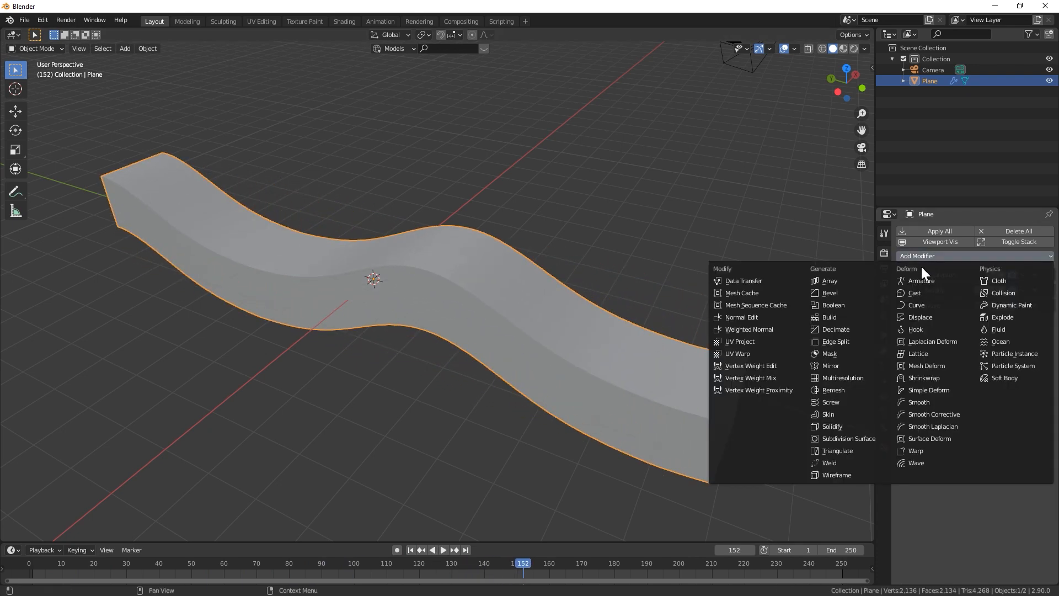
pyautogui.click(835, 293)
pyautogui.moveTo(552, 309); pyautogui.dragTo(453, 321, button='middle')
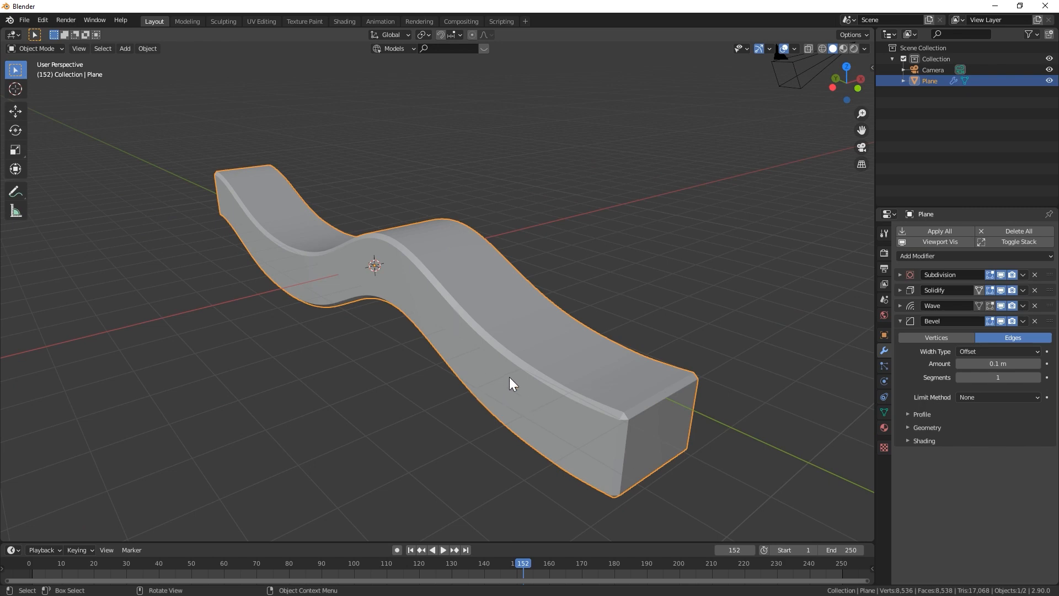
pyautogui.click(1009, 362)
pyautogui.press('BackSpace')
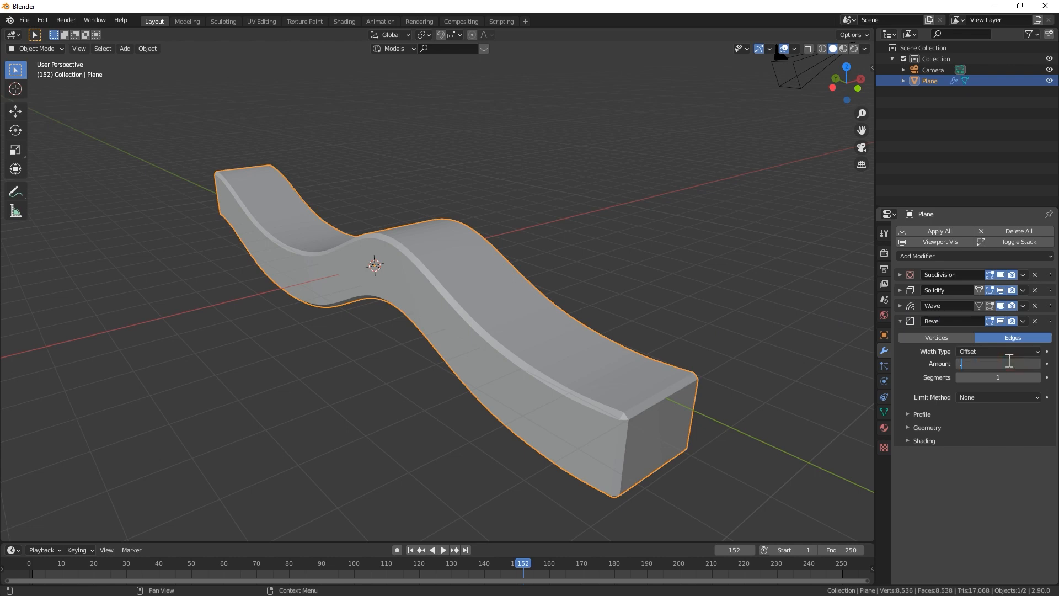
pyautogui.write('.05')
pyautogui.press('Return')
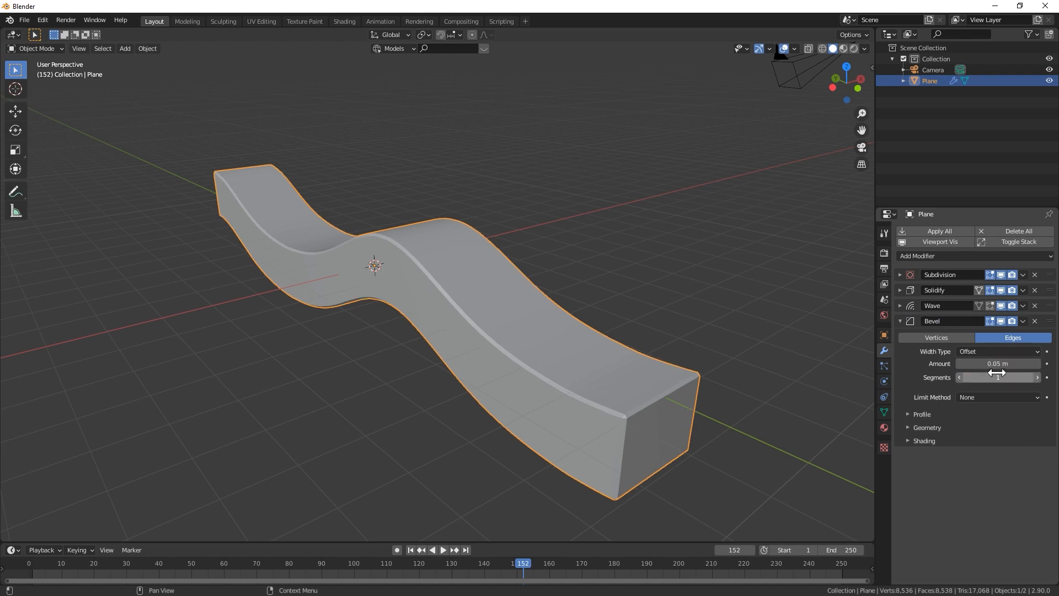
# Set the Bevel modifier to 10 segments with the limit method Angle
pyautogui.click(997, 375)
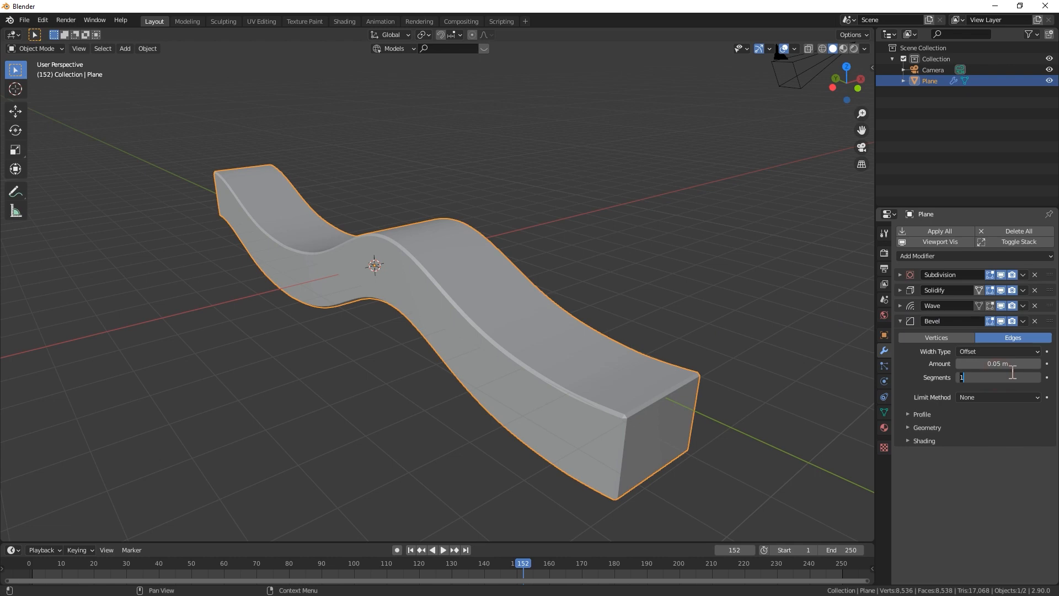
pyautogui.write('10')
pyautogui.press('Return')
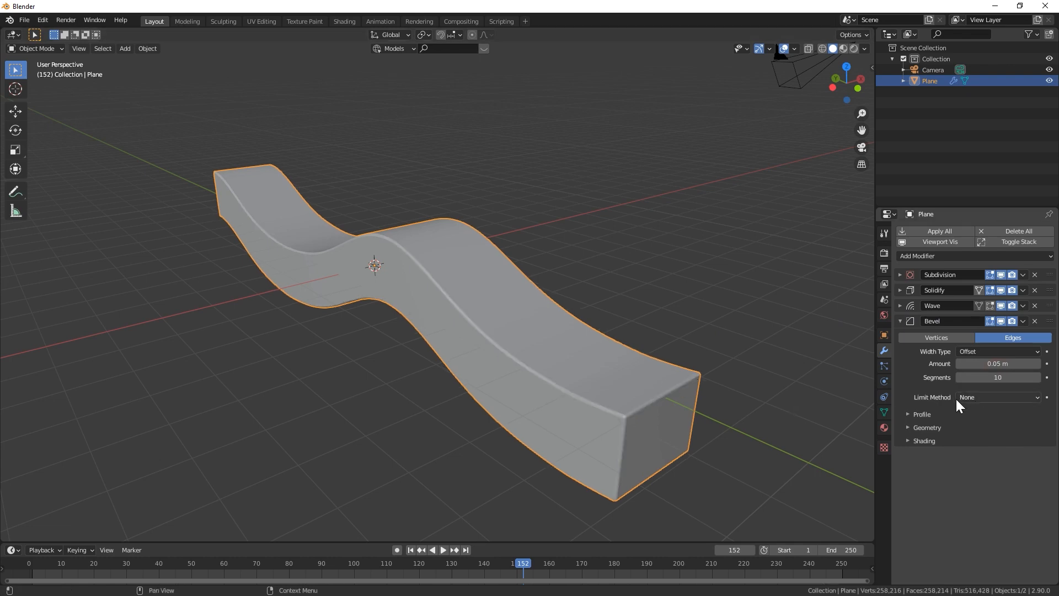
pyautogui.click(986, 396)
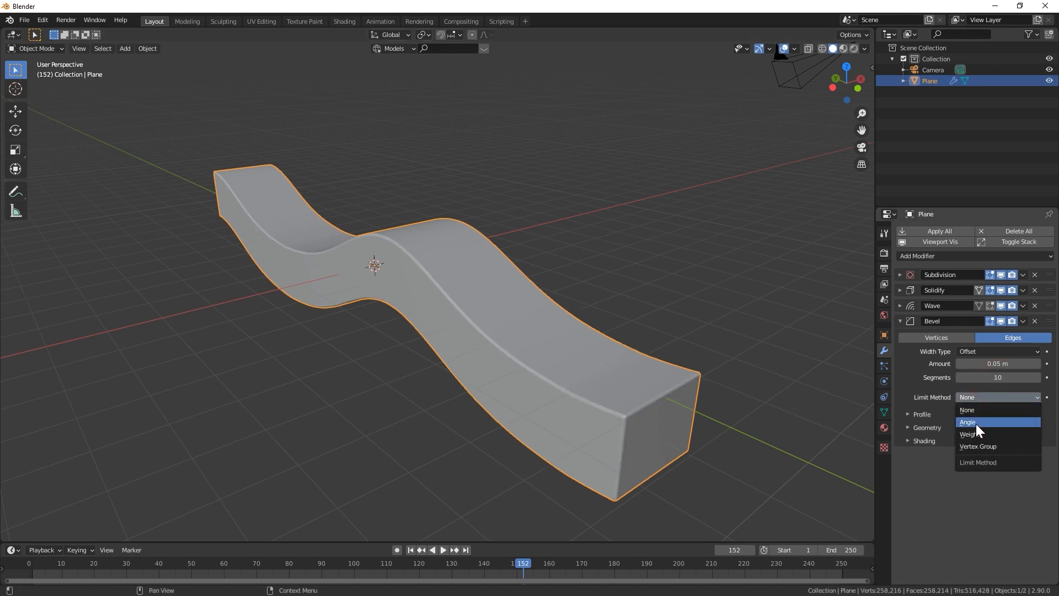
pyautogui.click(975, 423)
# Play the animation, examine the beveled wave strip from different angles, and stop playback
pyautogui.press('space')
pyautogui.moveTo(395, 279); pyautogui.dragTo(435, 303, button='middle')
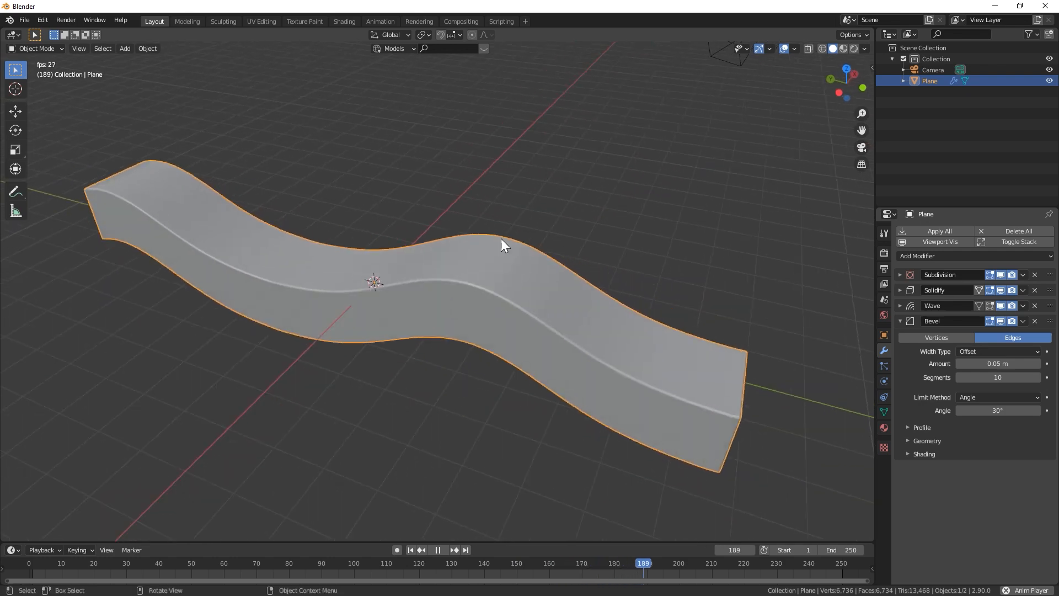
pyautogui.moveTo(527, 300); pyautogui.dragTo(324, 300, button='middle')
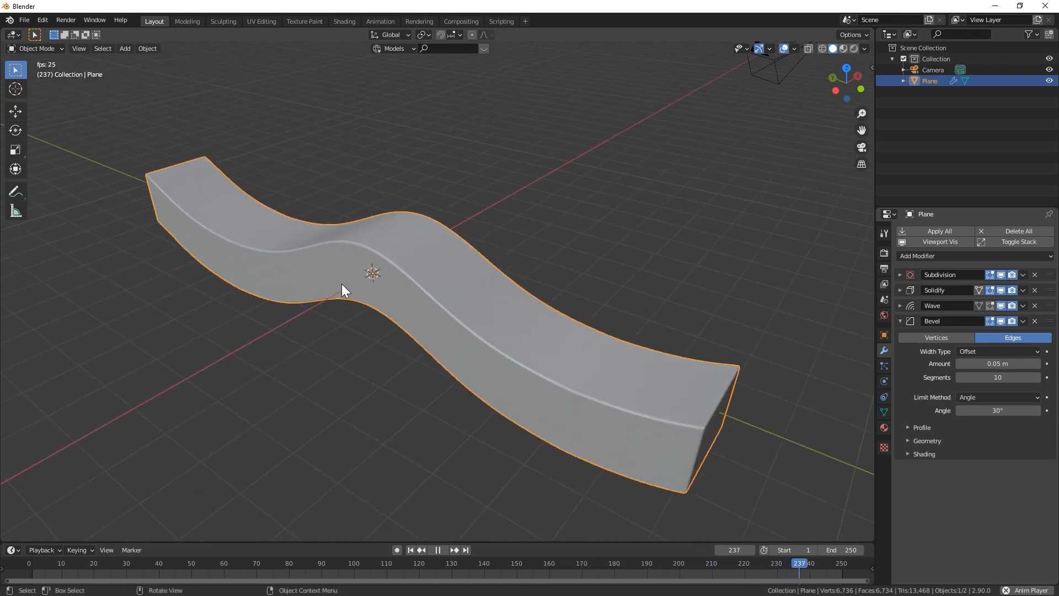
pyautogui.press('space')
# Try the Bevel modifier's limit method None and examine the mesh density in wireframe display
pyautogui.click(991, 397)
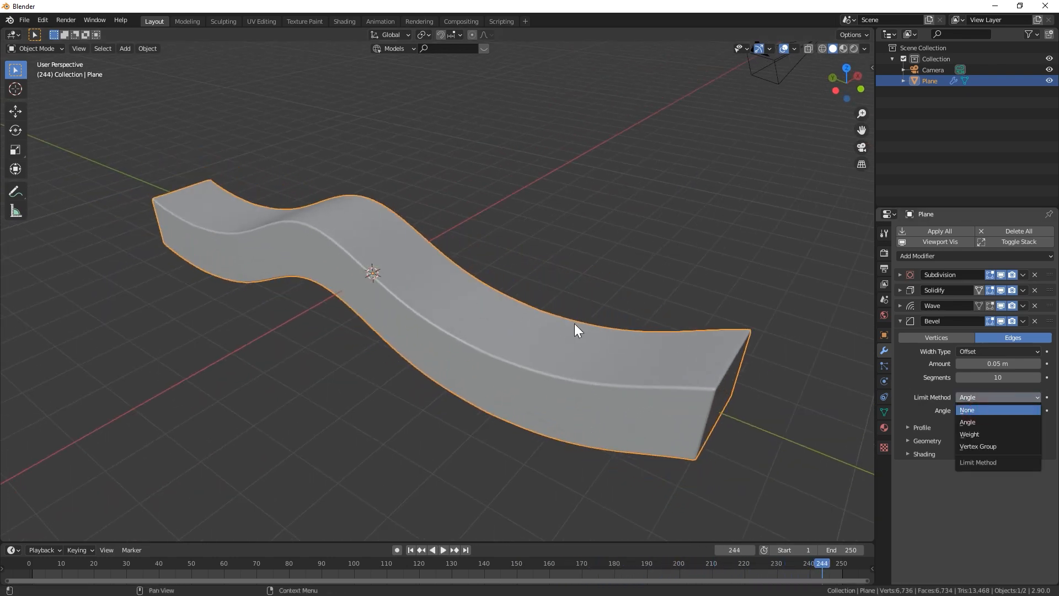
pyautogui.click(822, 49)
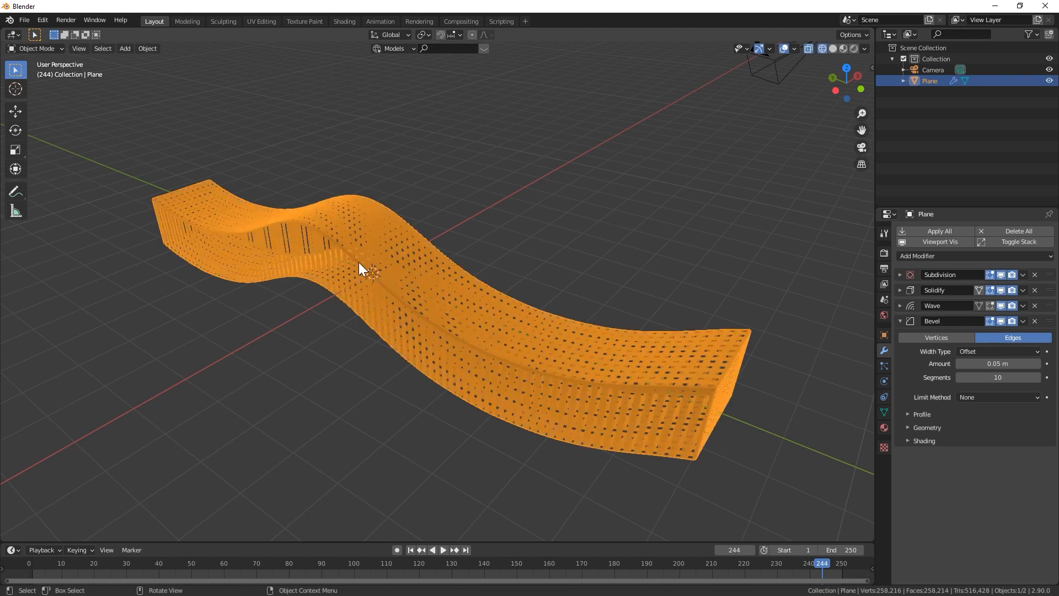
pyautogui.press('space')
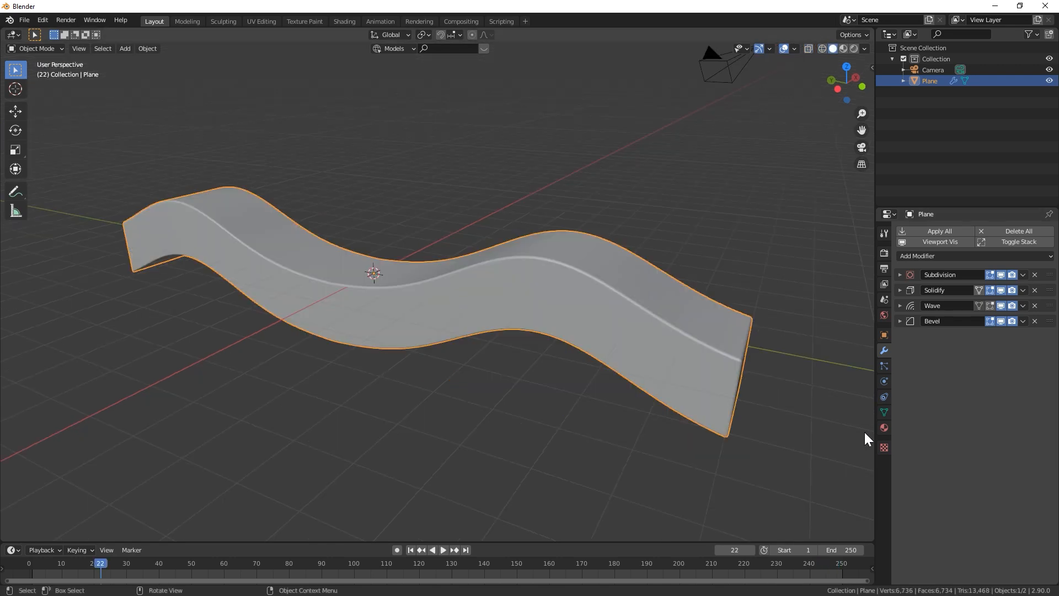
# Create a new material on the plane and name it Waves
pyautogui.click(884, 428)
pyautogui.click(940, 280)
pyautogui.click(938, 278)
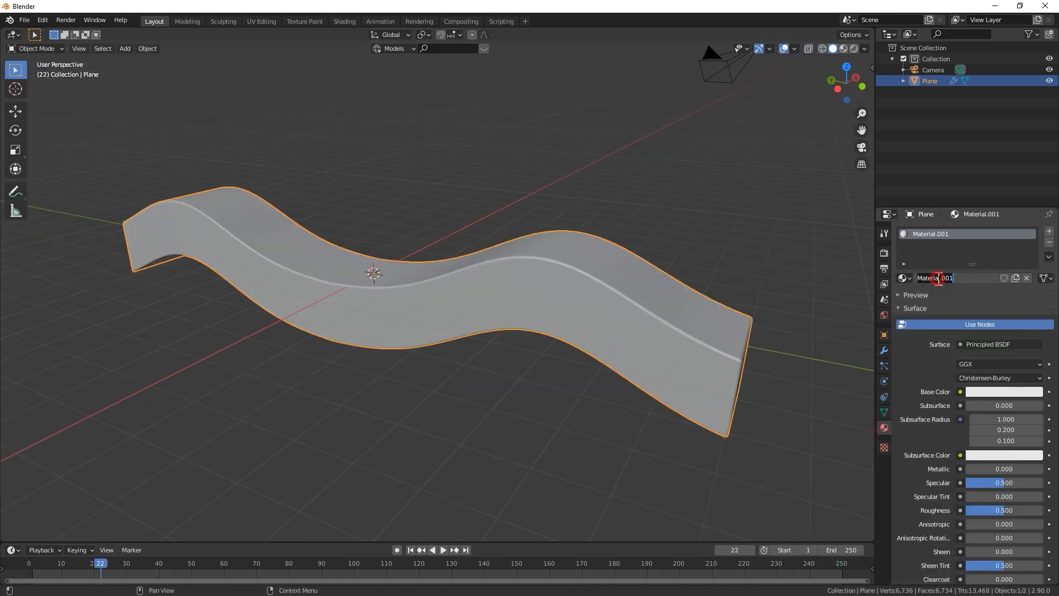
pyautogui.write('Waves')
pyautogui.press('Return')
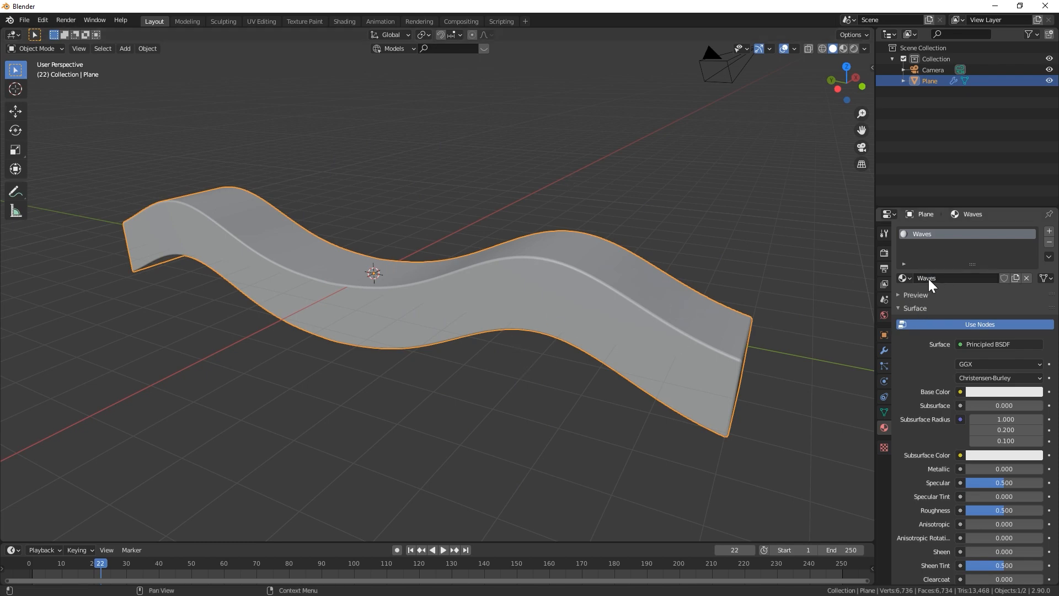
# Add an Array modifier to the wave strip with a relative X offset of 2 and a count of 4
pyautogui.click(884, 351)
pyautogui.click(951, 255)
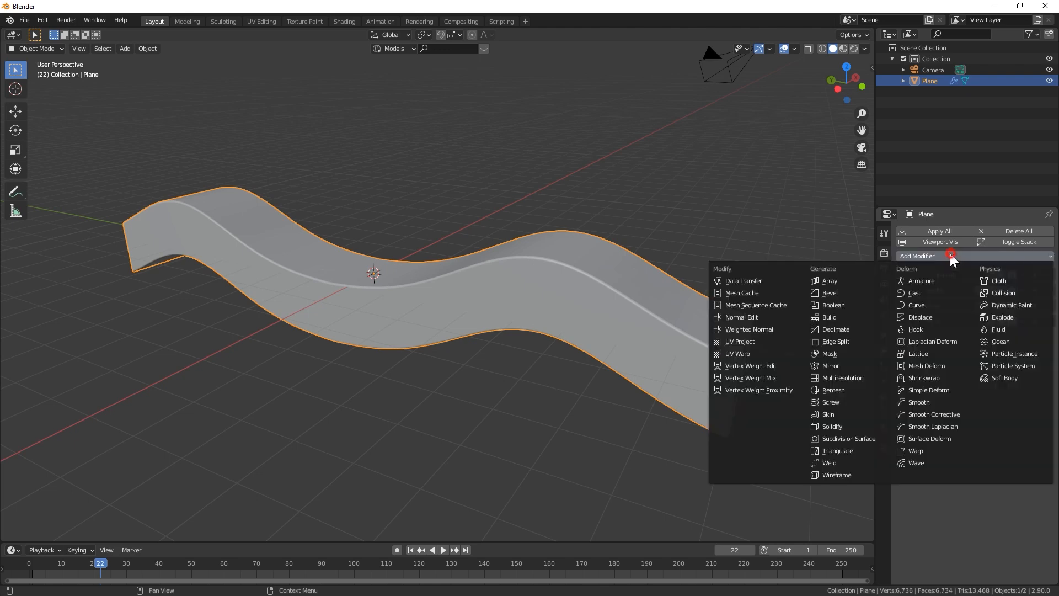
pyautogui.click(866, 279)
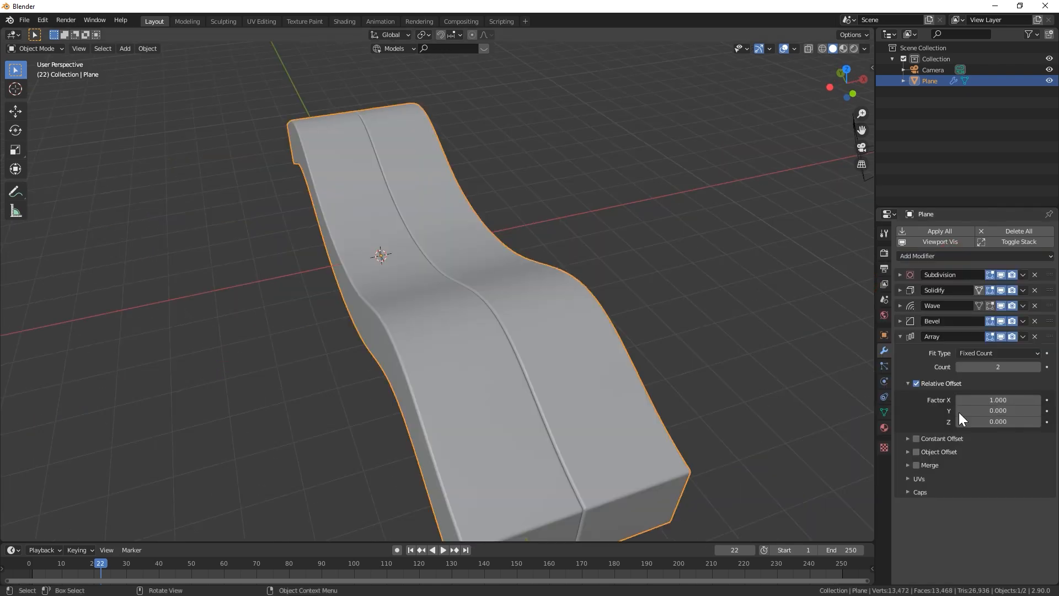
pyautogui.click(1000, 399)
pyautogui.write('1.02')
pyautogui.press('Return')
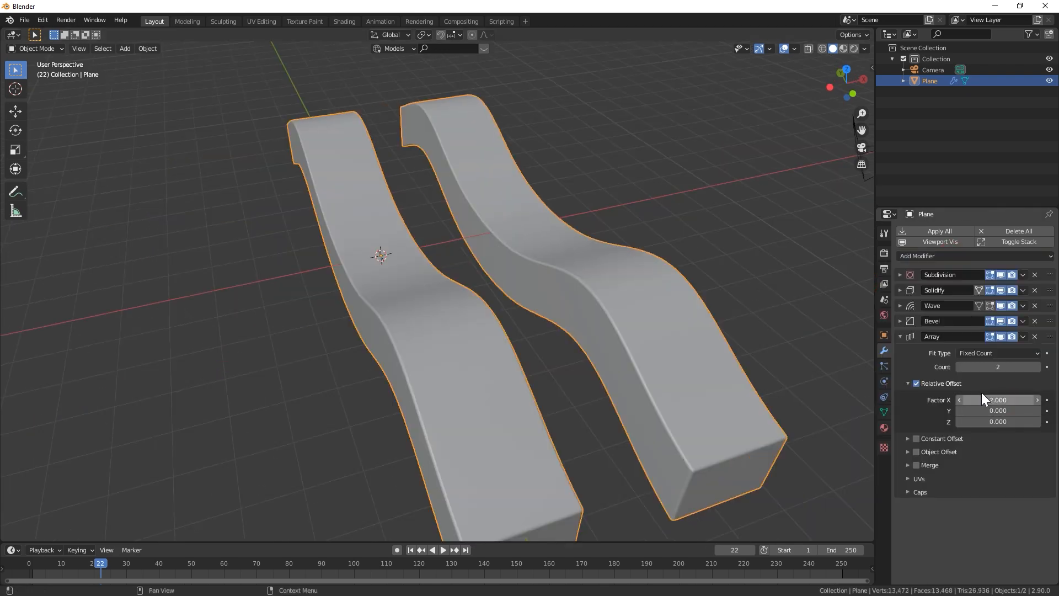
pyautogui.click(998, 367)
pyautogui.write('4')
pyautogui.press('Return')
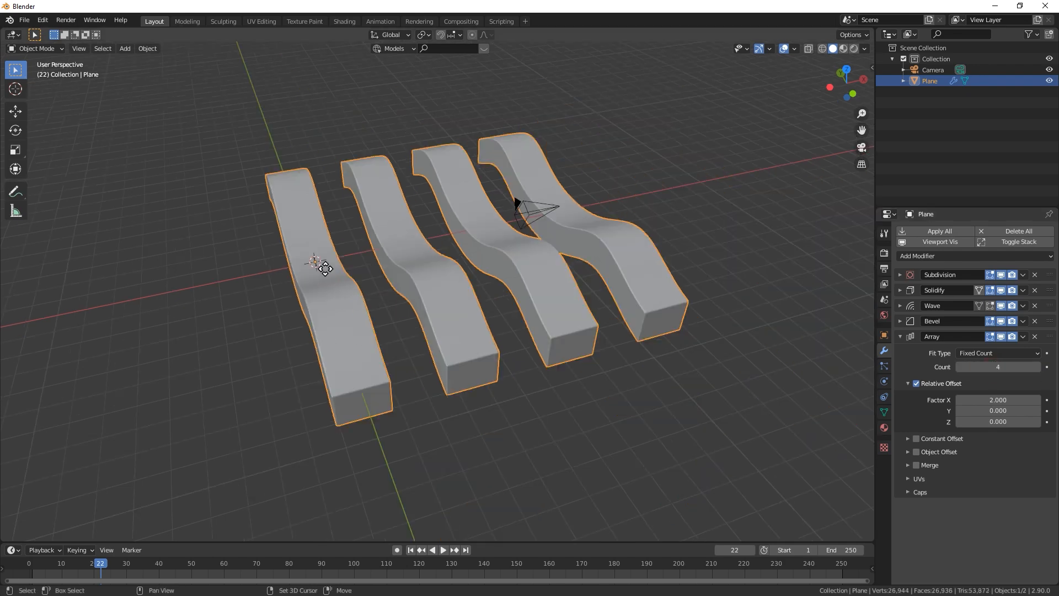
# Duplicate the arrayed strips in place, rotate the copy 180° about Z, and move it 2 m along X
pyautogui.hotkey('shift', 'd')
pyautogui.rightClick(379, 277)
pyautogui.write('rz180')
pyautogui.press('Return')
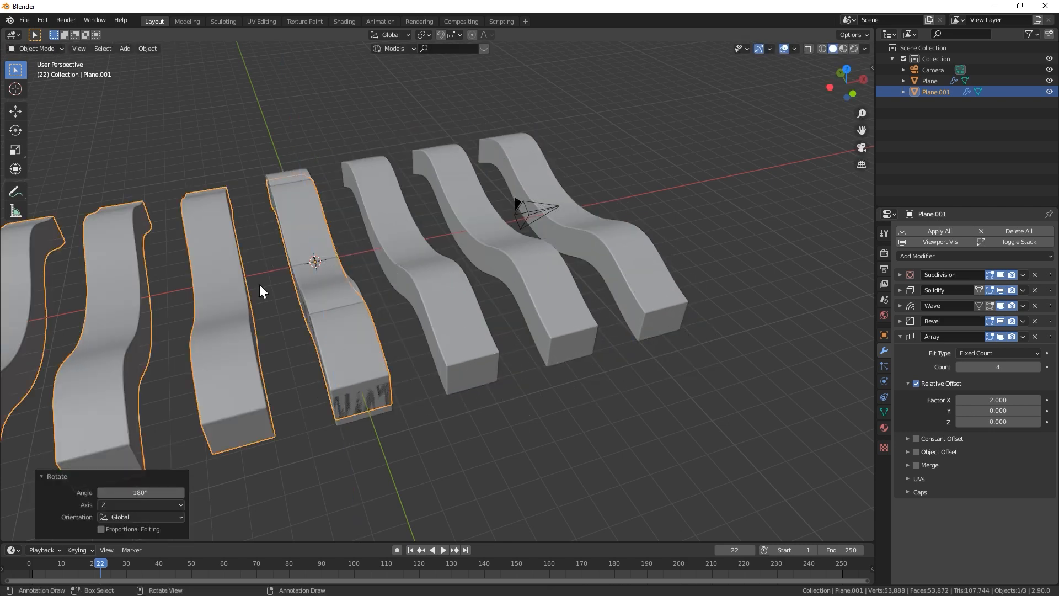
pyautogui.write('gx')
pyautogui.write('2')
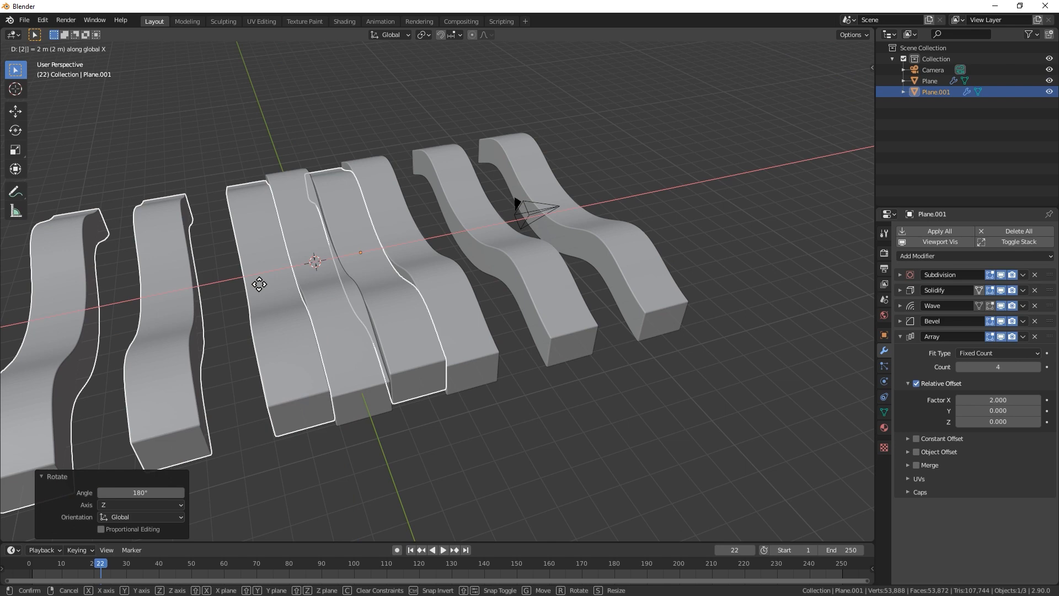
pyautogui.press('Return')
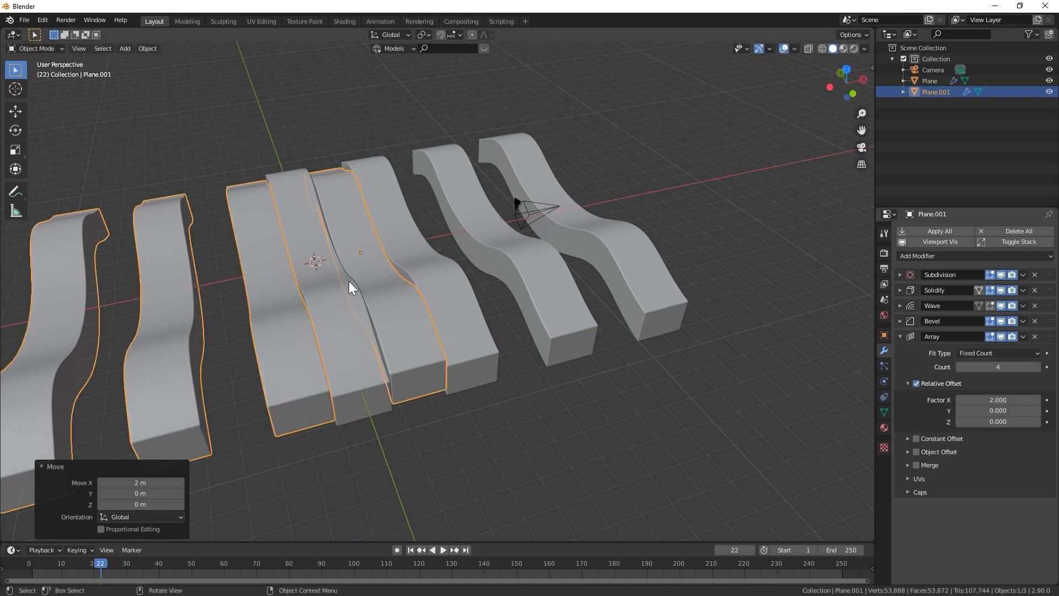
# Set the duplicate's Array relative X offset to -2 so its strips fill the gaps between the originals
pyautogui.click(991, 398)
pyautogui.write('-2')
pyautogui.press('Return')
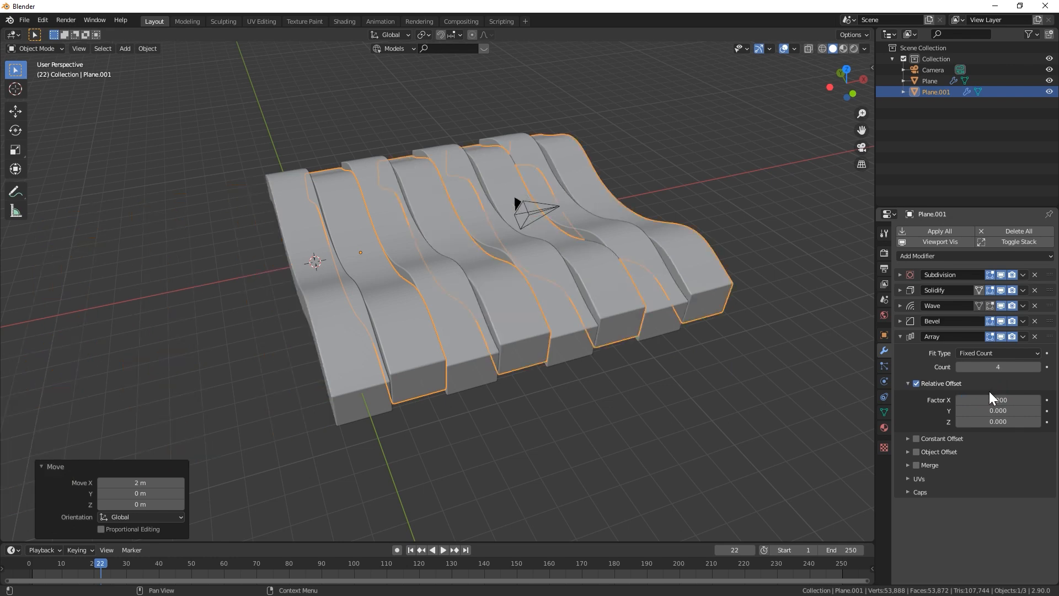
# Deselect everything and play the animation to preview the interleaved waves, stopping at a suitable viewing angle
pyautogui.hotkey('alt', 'a')
pyautogui.moveTo(428, 360); pyautogui.dragTo(461, 355, button='middle')
pyautogui.press('space')
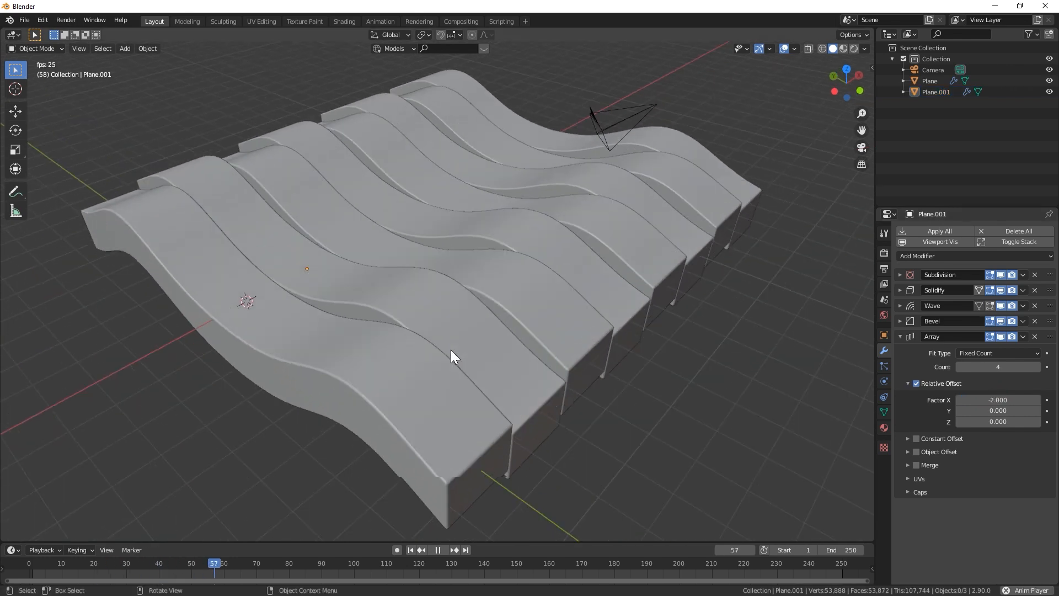
pyautogui.moveTo(424, 307); pyautogui.dragTo(431, 302, button='middle')
pyautogui.press('space')
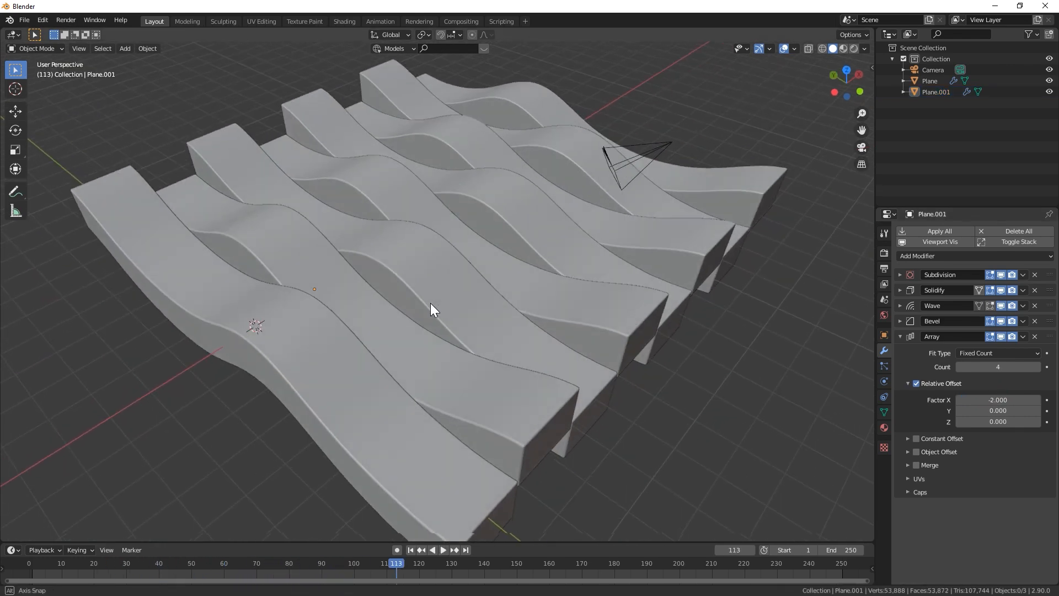
# Align the camera to the current view, select it, and set the render resolution to 1200 by 1200 px
pyautogui.press('ctrl+alt+KP_0')
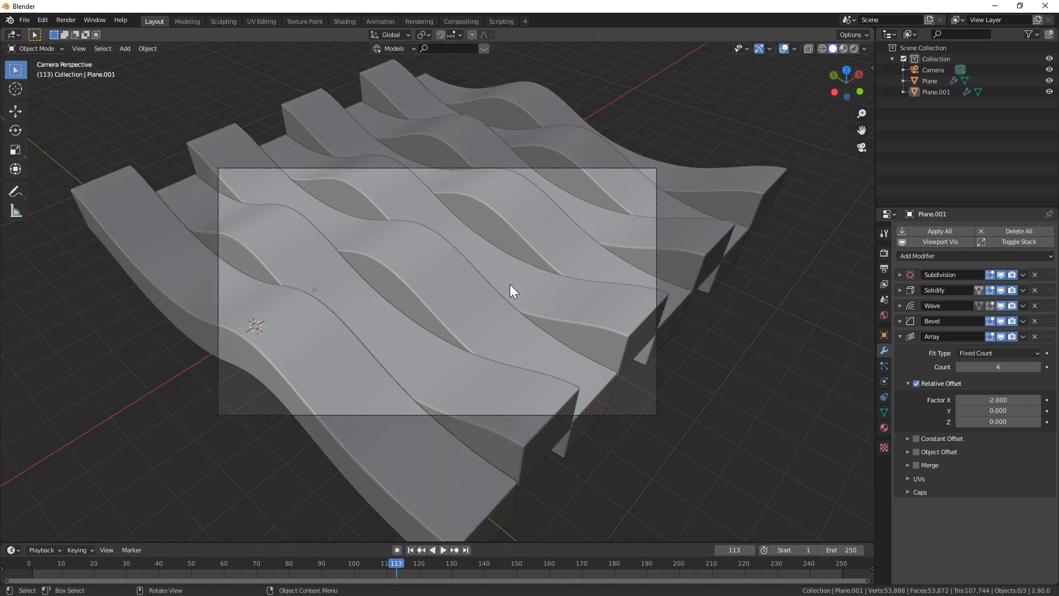
pyautogui.click(656, 169)
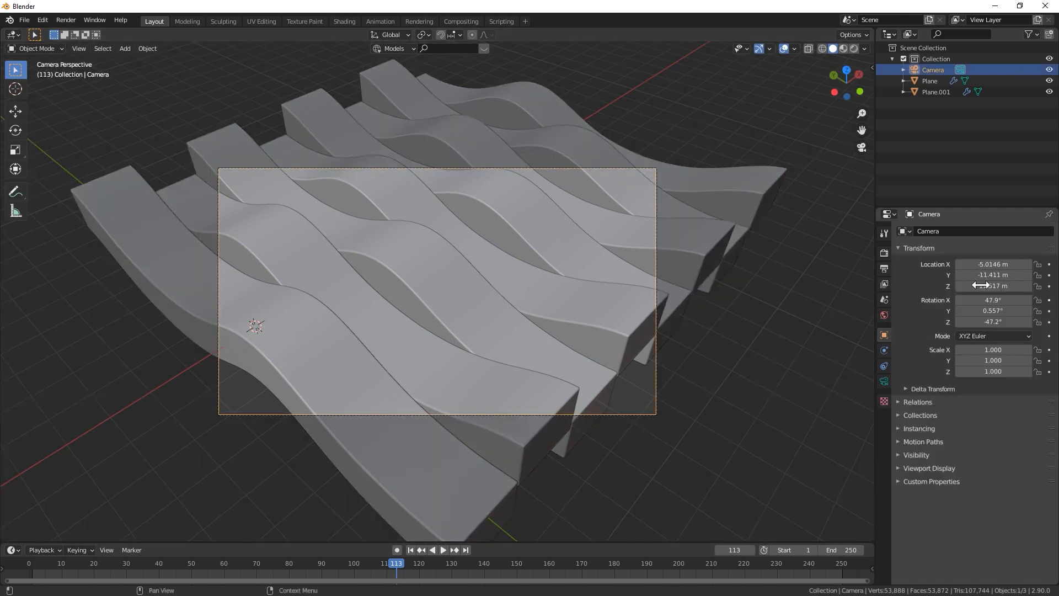
pyautogui.click(884, 284)
pyautogui.click(884, 268)
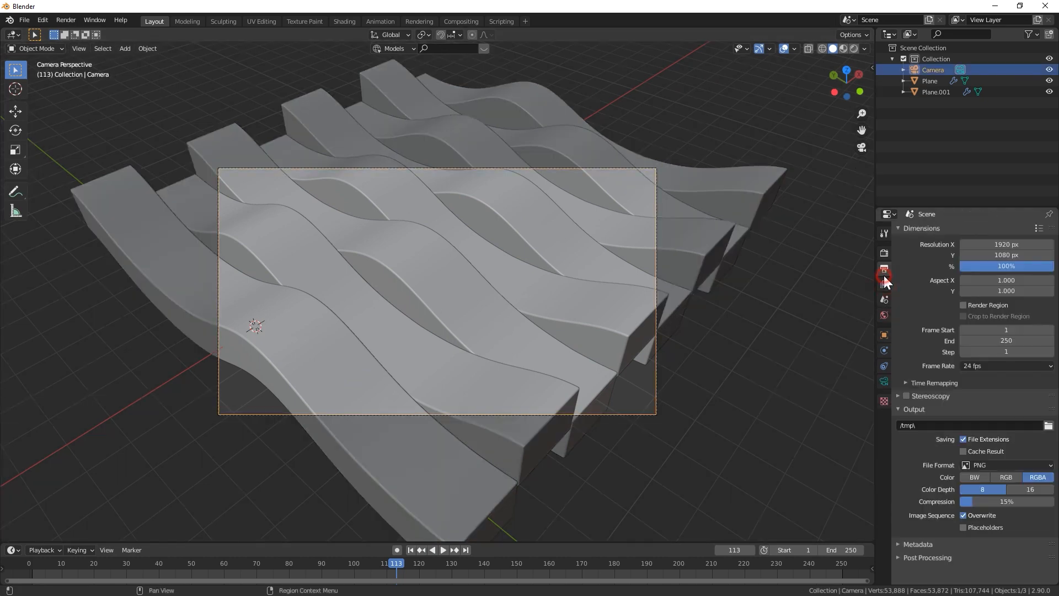
pyautogui.click(1007, 244)
pyautogui.write('1080')
pyautogui.press('Return')
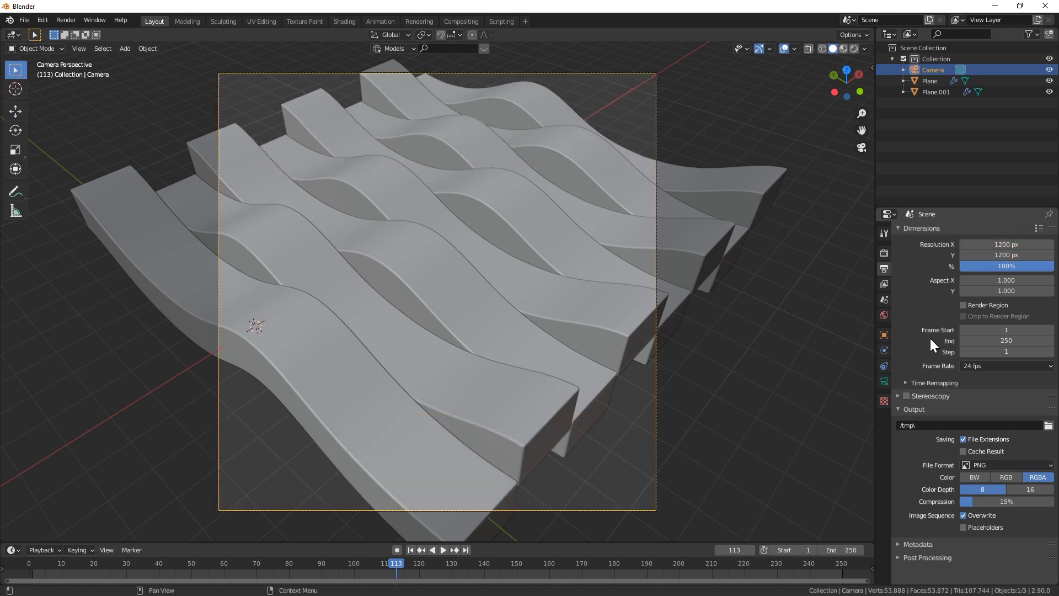
# Change the camera's lens type to Orthographic
pyautogui.click(884, 381)
pyautogui.click(985, 263)
pyautogui.click(995, 282)
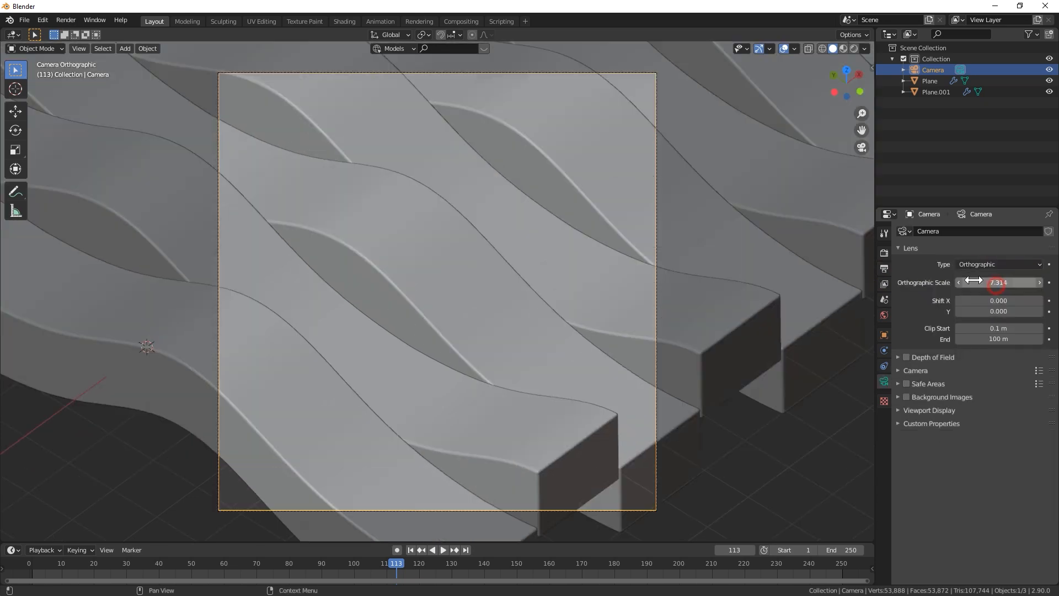
# Move the camera up about 0.84 m along the global Z axis
pyautogui.scroll(-2, 468, 293)
pyautogui.press('g')
pyautogui.press('z')
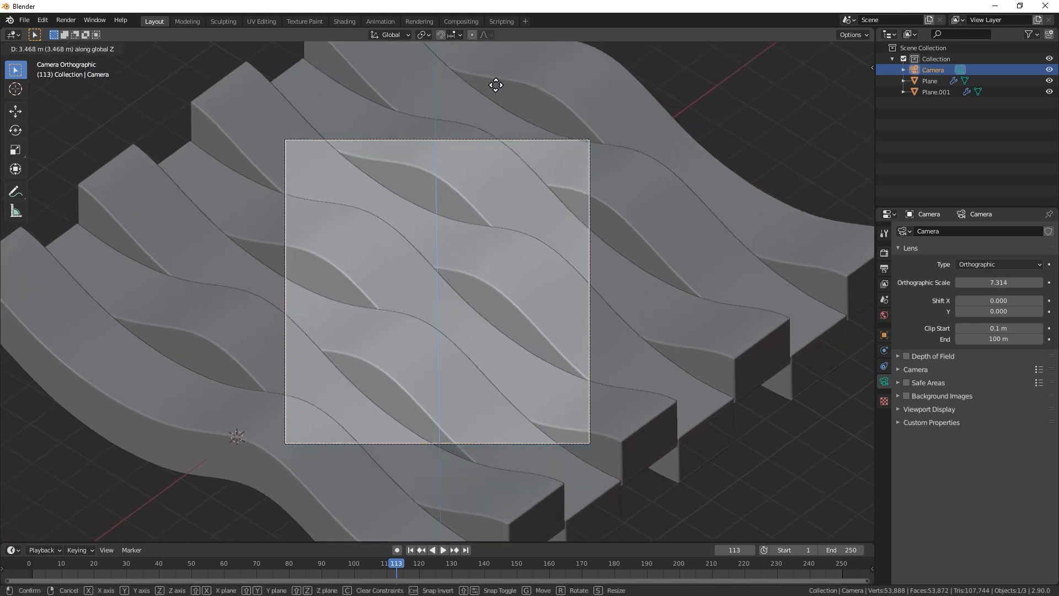
pyautogui.click(485, 246)
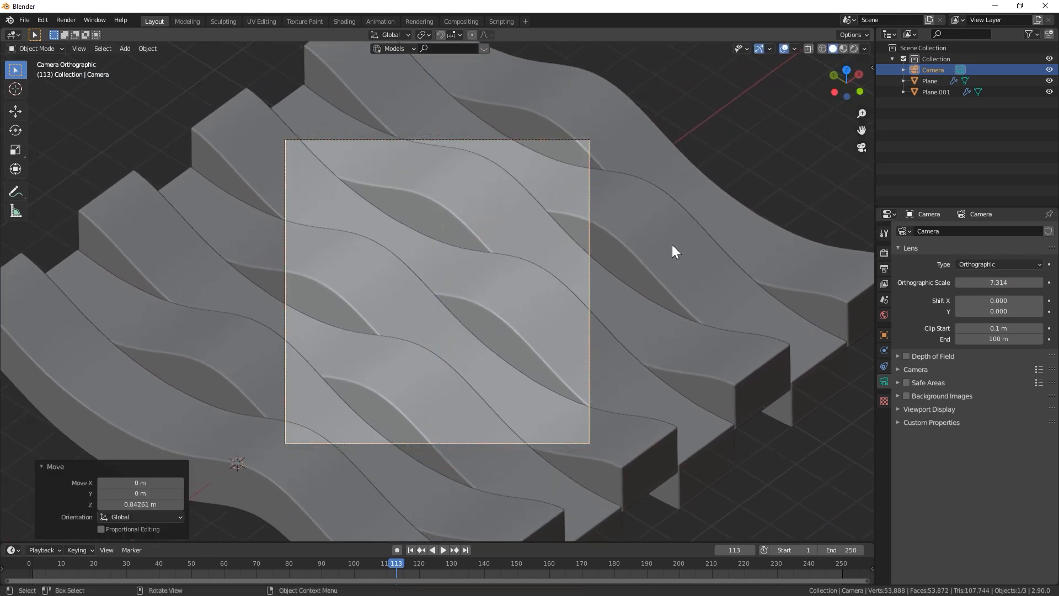
# Set the camera rotation to 45°, 0°, -45° and its orthographic scale to 8.850, playing the animation to check the framing
pyautogui.press('n')
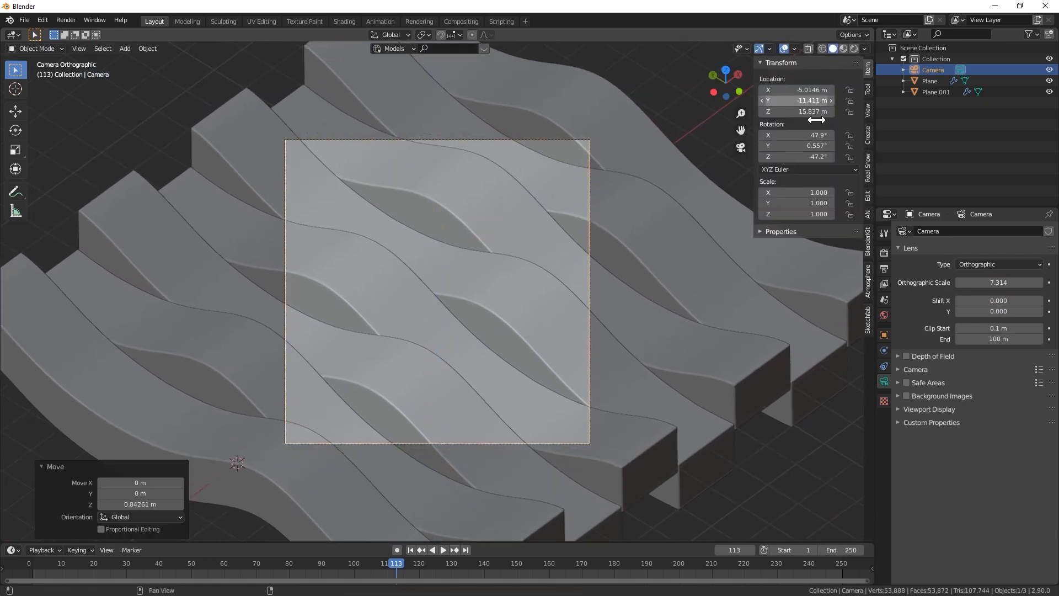
pyautogui.click(999, 284)
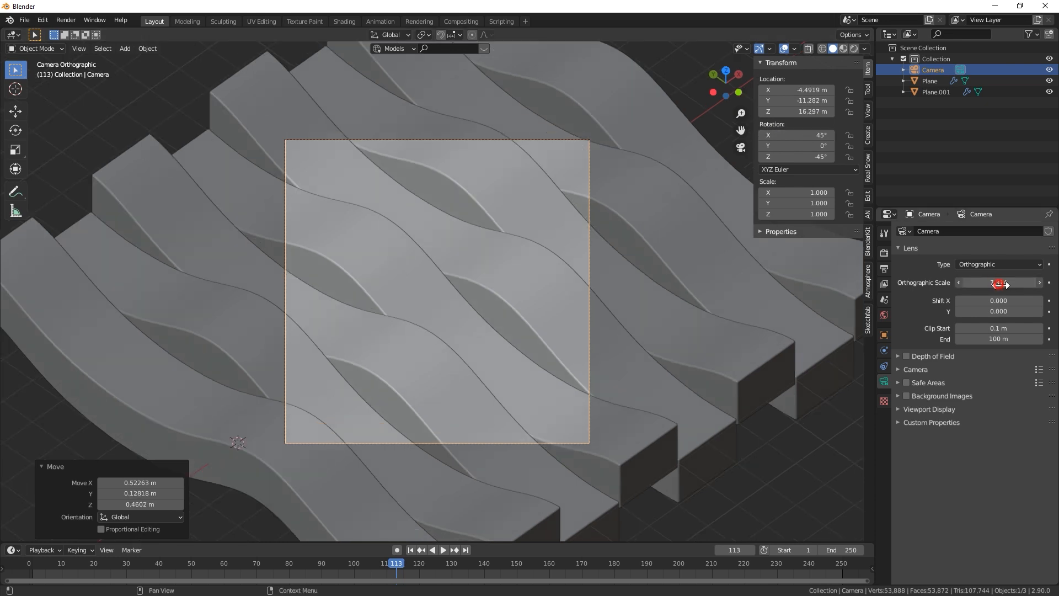
pyautogui.moveTo(1000, 284); pyautogui.dragTo(1022, 284)
pyautogui.press('space')
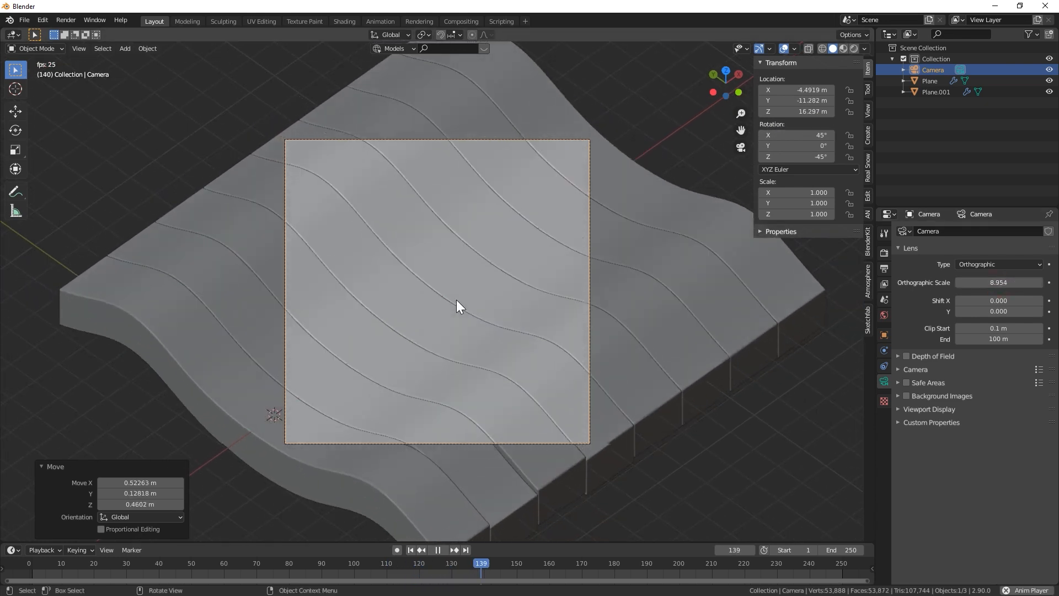
pyautogui.press('space')
pyautogui.moveTo(998, 281); pyautogui.dragTo(996, 284)
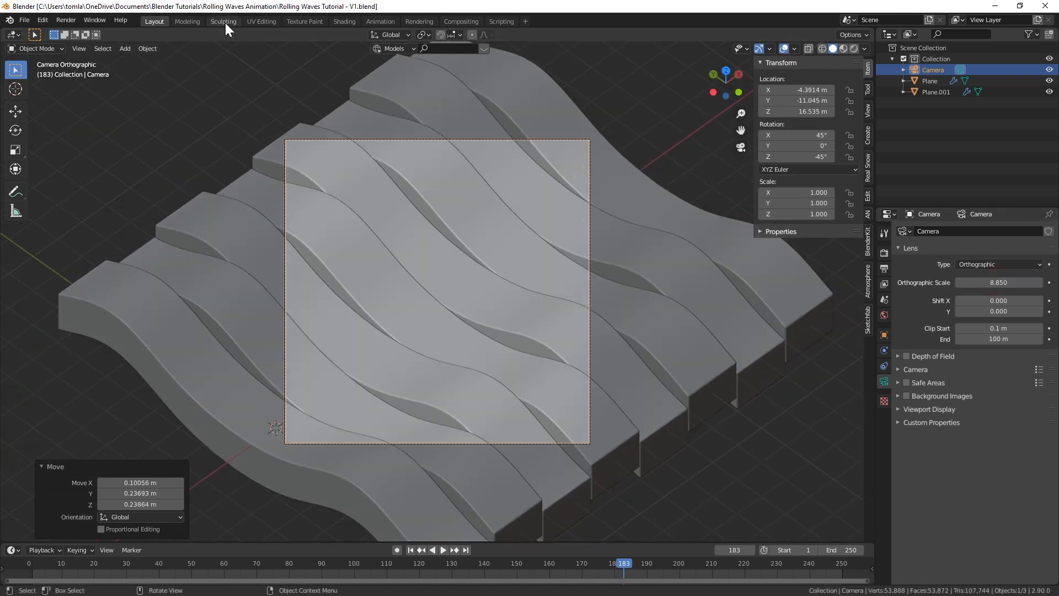
# Assign an Environment Texture to the world background color and load the sunset_in_the_chalk_quarry_4k HDR image
pyautogui.click(884, 314)
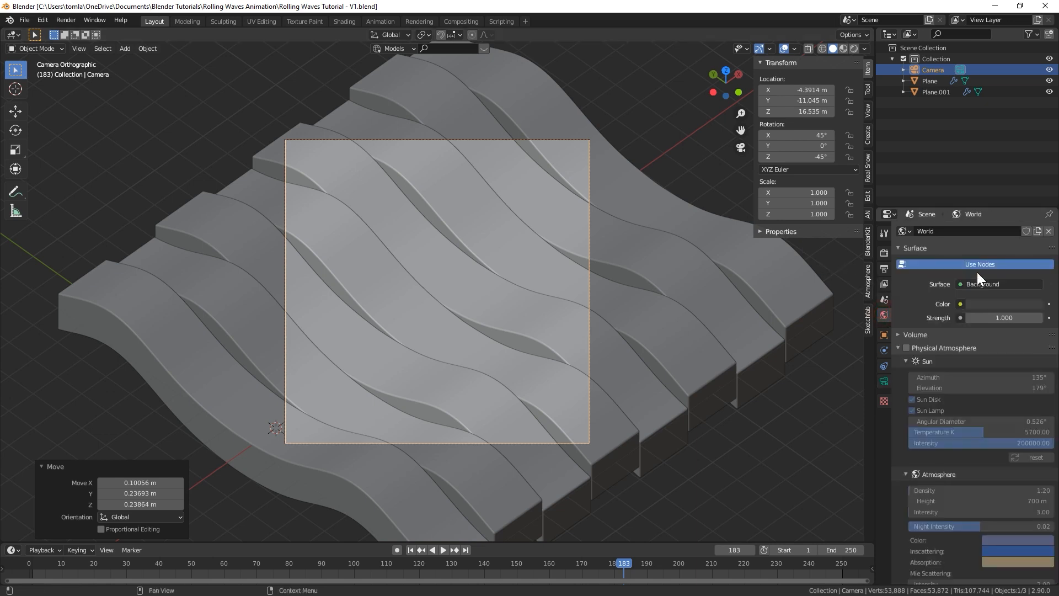
pyautogui.click(965, 304)
pyautogui.click(697, 333)
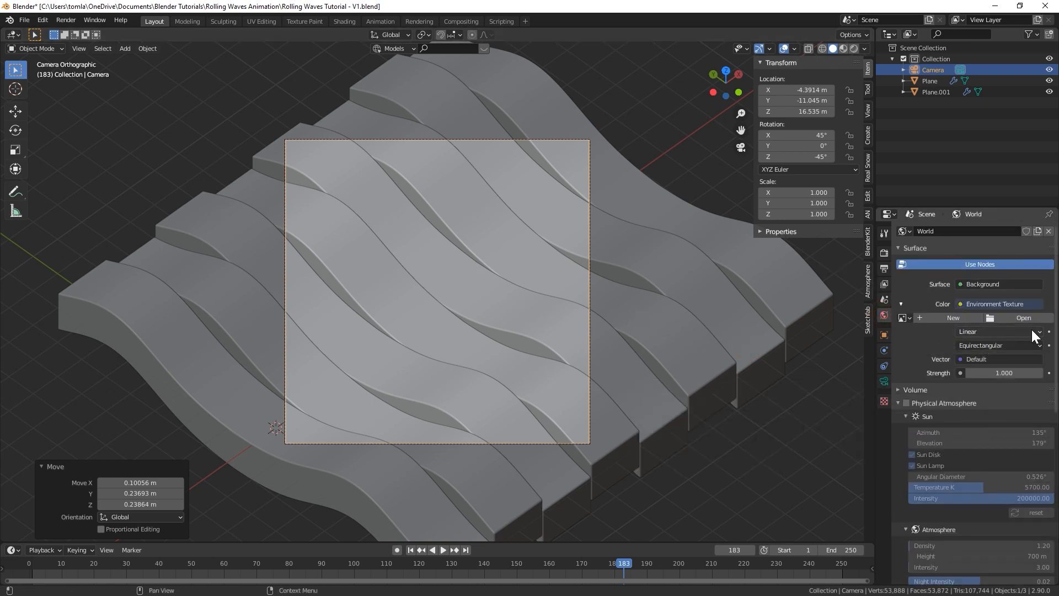
pyautogui.moveTo(1, 160); pyautogui.dragTo(241, 146)
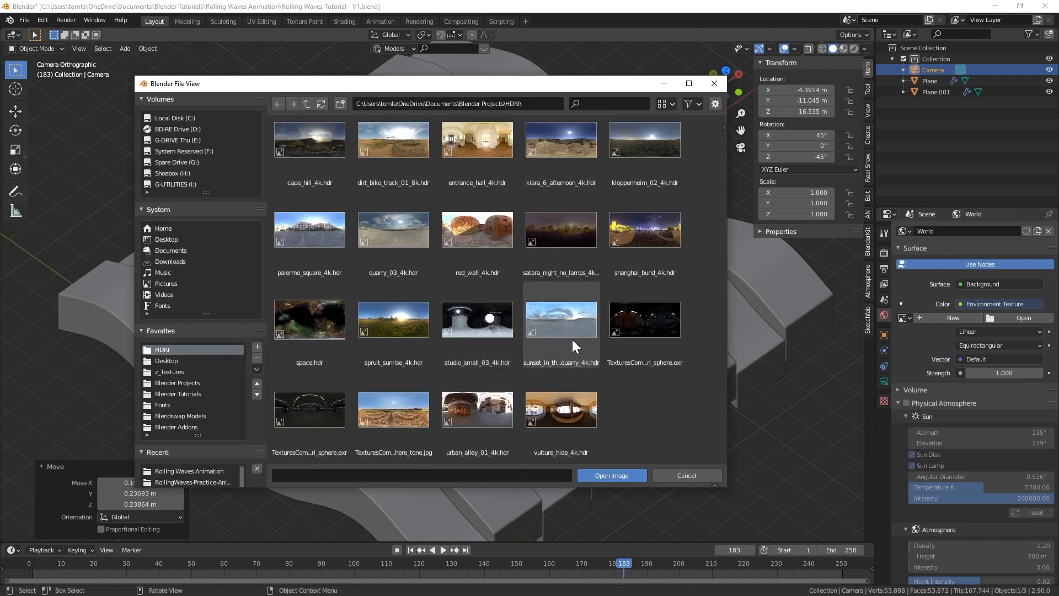
pyautogui.click(572, 334)
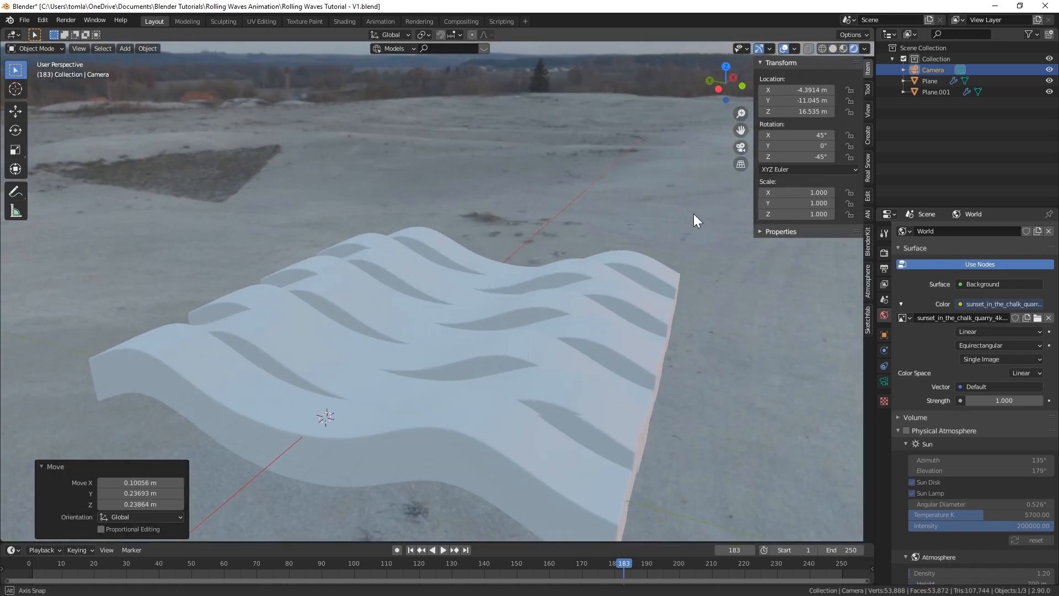
# Switch to the Shading workspace with a rendered camera view and display the World shader nodes
pyautogui.moveTo(696, 220)
pyautogui.mouseDown(button='middle')
pyautogui.moveTo(440, 310)
pyautogui.moveTo(587, 326)
pyautogui.moveTo(569, 268)
pyautogui.moveTo(544, 265)
pyautogui.moveTo(578, 271)
pyautogui.moveTo(392, 159)
pyautogui.mouseUp(button='middle')
pyautogui.click(345, 21)
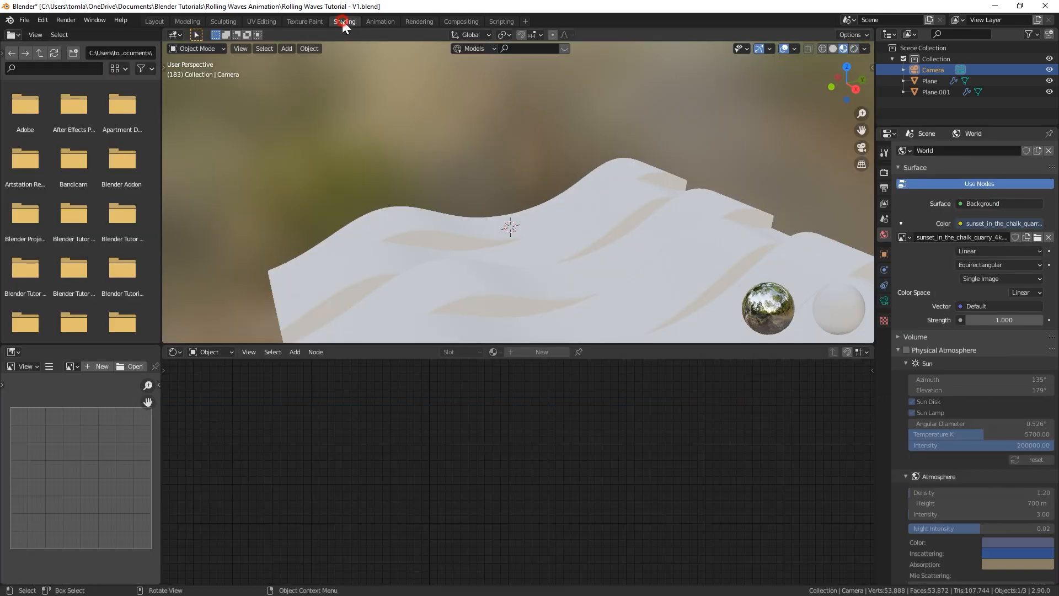
pyautogui.moveTo(469, 151)
pyautogui.mouseDown(button='middle')
pyautogui.moveTo(494, 155)
pyautogui.moveTo(496, 137)
pyautogui.mouseUp(button='middle')
pyautogui.press('KP_0')
pyautogui.click(853, 49)
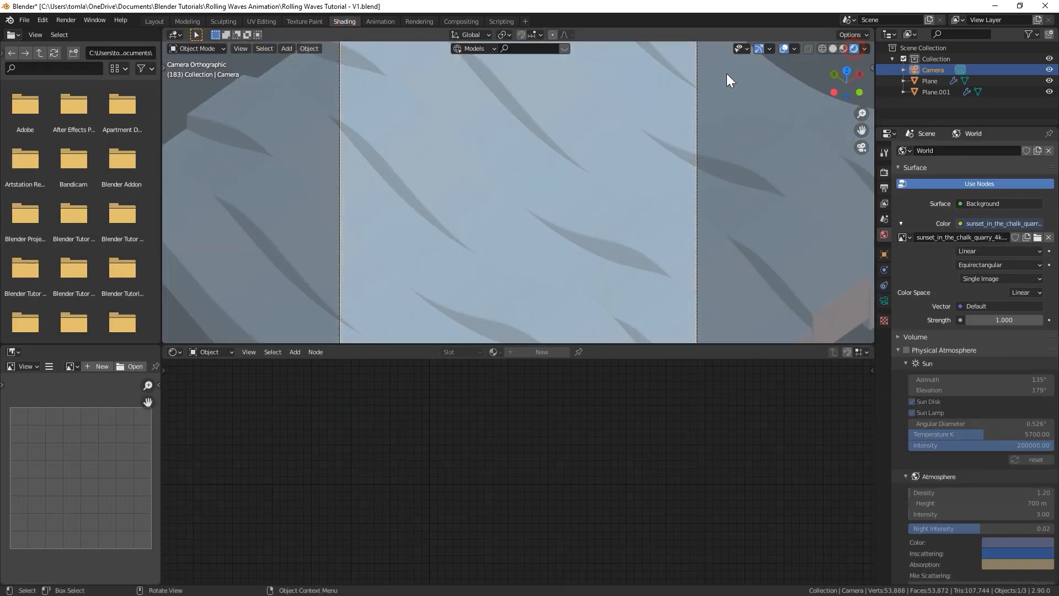
pyautogui.scroll(-3, 510, 214)
pyautogui.click(210, 352)
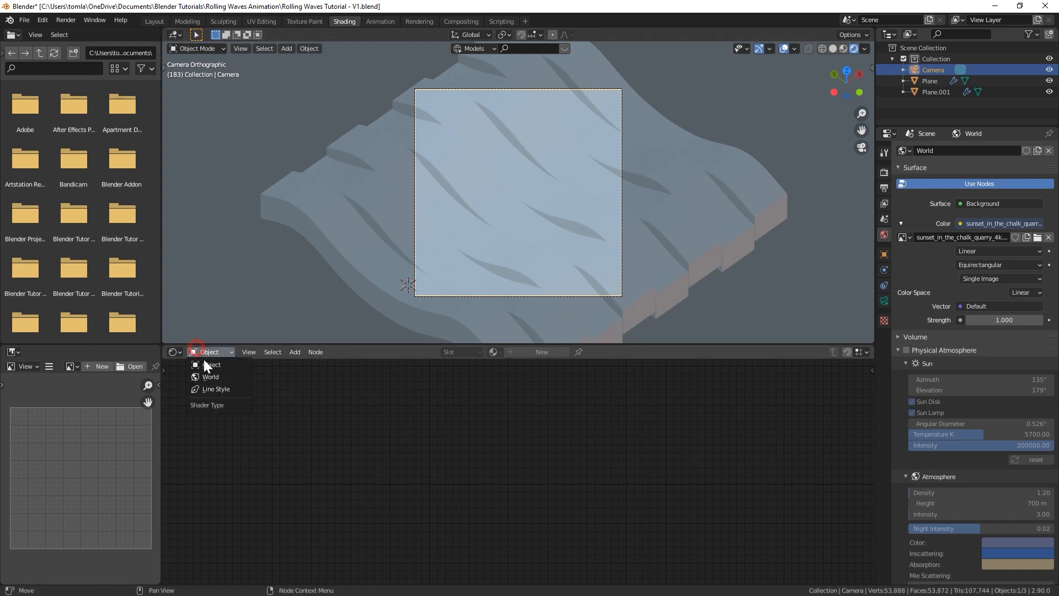
pyautogui.click(212, 373)
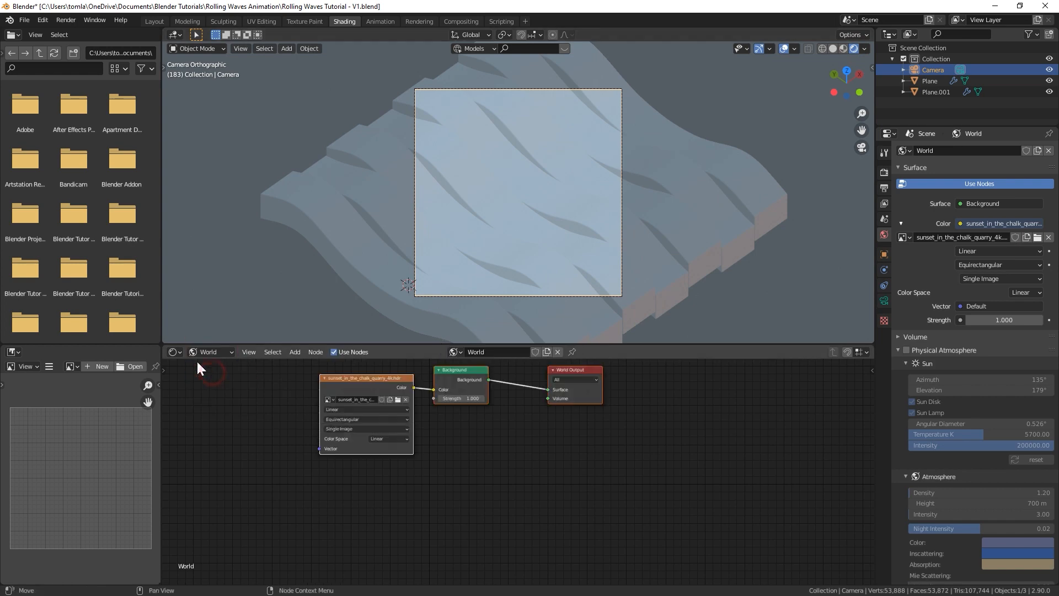
# Add Texture Coordinate and Mapping nodes to the world's environment texture node
pyautogui.moveTo(502, 431); pyautogui.dragTo(489, 456, button='middle')
pyautogui.click(351, 403)
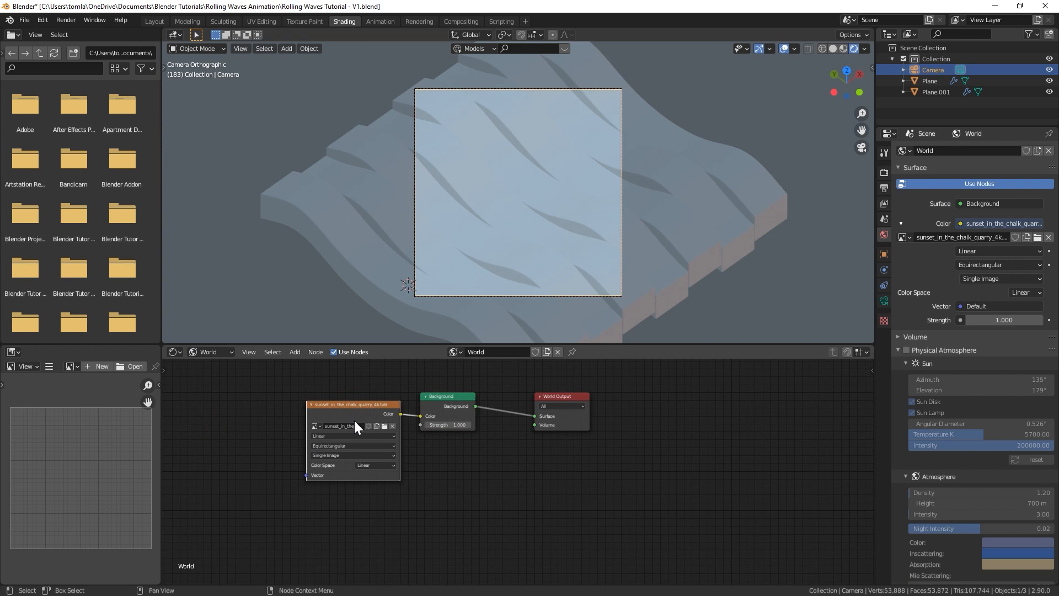
pyautogui.hotkey('ctrl', 't')
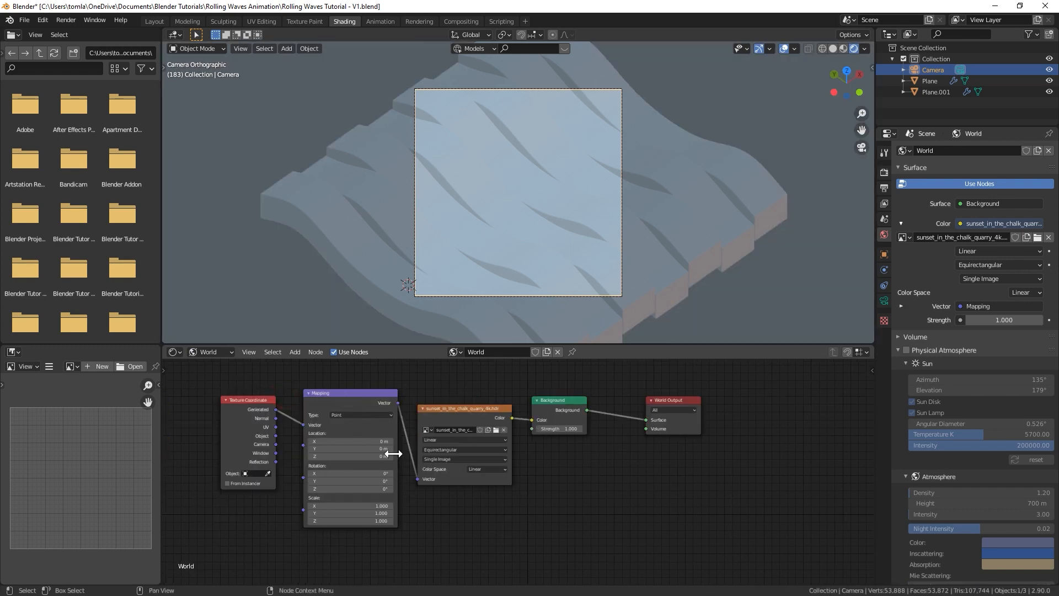
# Rotate the environment to 166° on the Mapping node's Z rotation and return to the camera view
pyautogui.moveTo(523, 225); pyautogui.dragTo(323, 156, button='middle')
pyautogui.scroll(-3, 323, 154)
pyautogui.moveTo(457, 158); pyautogui.dragTo(469, 133, button='middle')
pyautogui.scroll(-5, 454, 147)
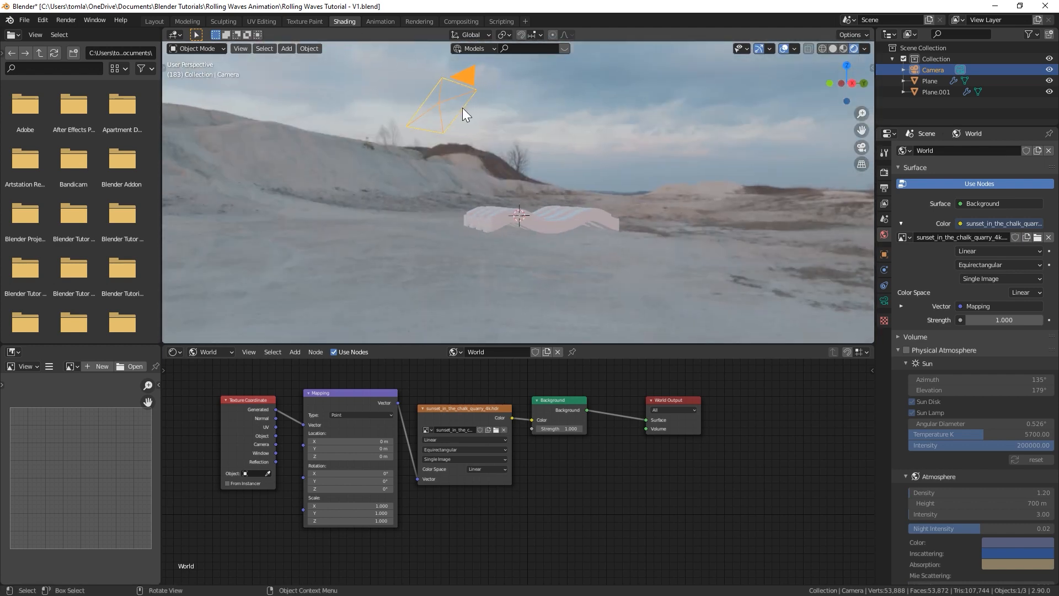
pyautogui.moveTo(339, 489); pyautogui.dragTo(425, 508)
pyautogui.moveTo(499, 326); pyautogui.dragTo(540, 293, button='middle')
pyautogui.press('KP_0')
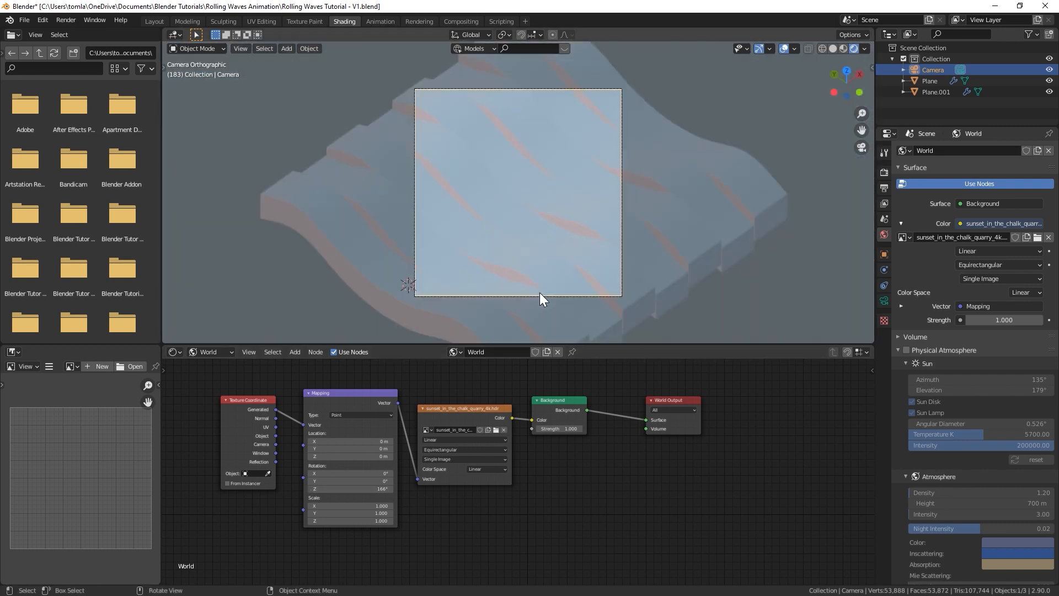
# Play the animation briefly to preview the new lighting, stop it, and save the file
pyautogui.press('space')
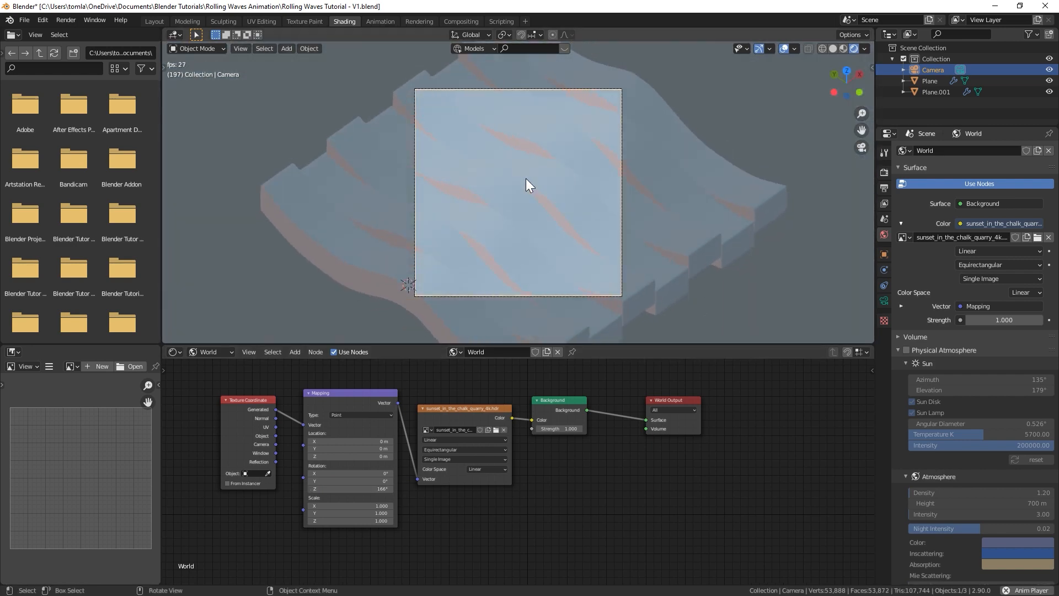
pyautogui.press('space')
pyautogui.hotkey('ctrl', 's')
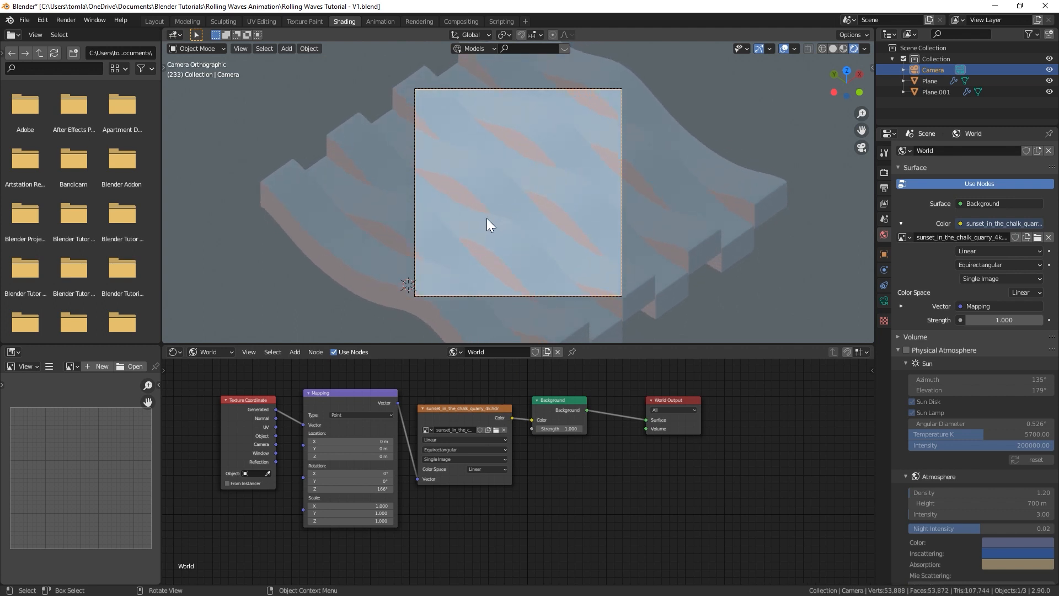
# Display the object shader nodes, select the first wave object (Plane), and enlarge the node editor area
pyautogui.scroll(1, 490, 216)
pyautogui.click(203, 351)
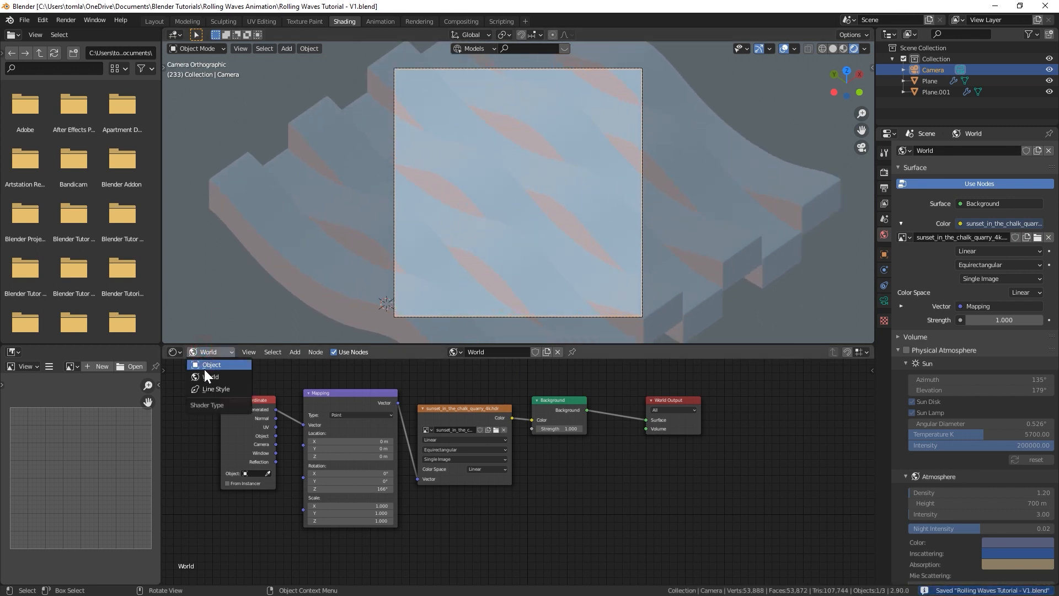
pyautogui.click(204, 366)
pyautogui.click(270, 224)
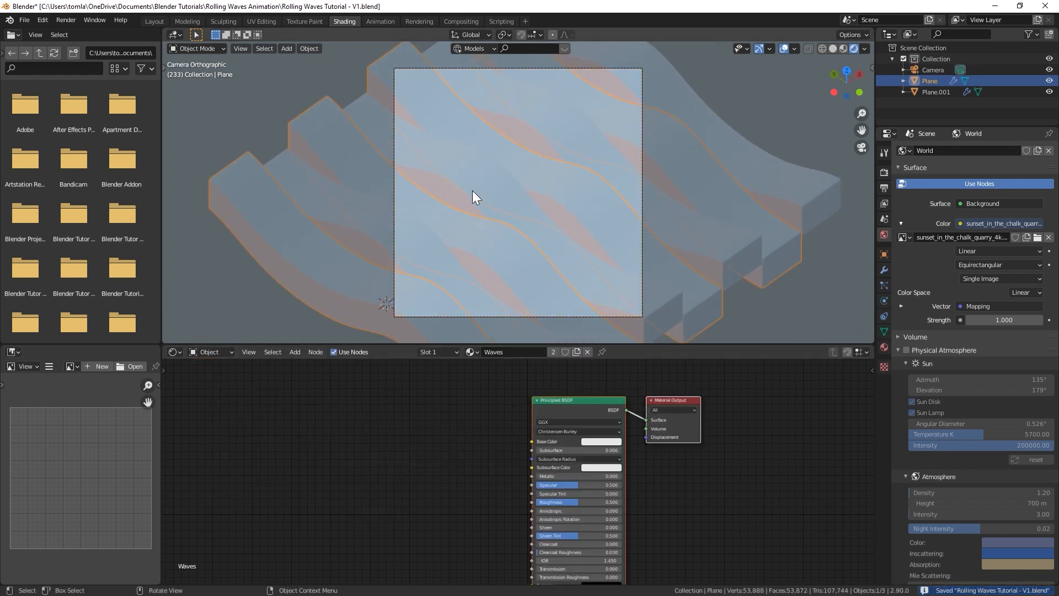
pyautogui.click(333, 198)
pyautogui.click(293, 226)
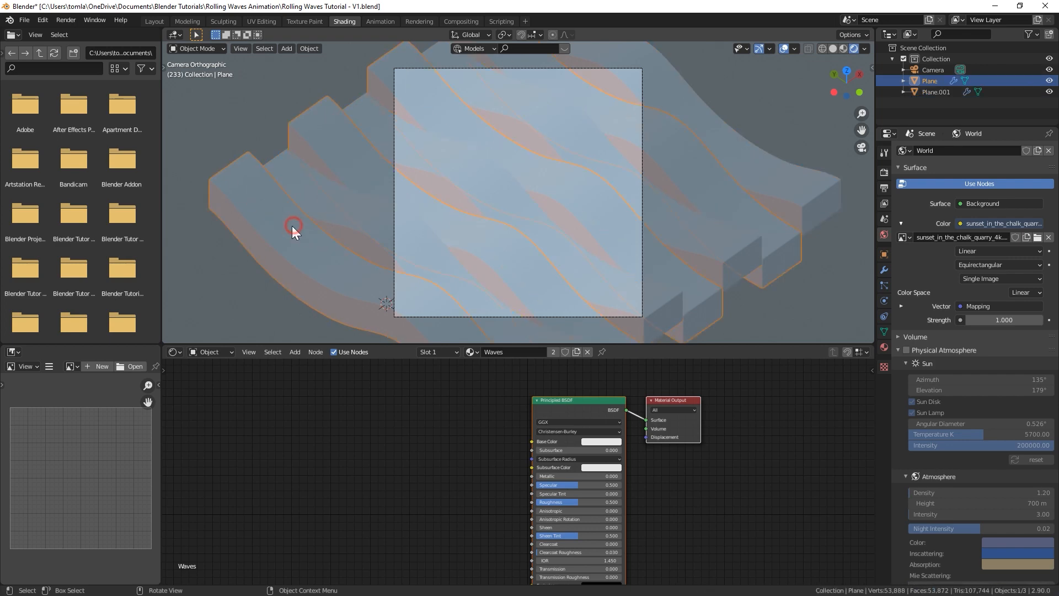
pyautogui.moveTo(456, 380); pyautogui.dragTo(418, 361, button='middle')
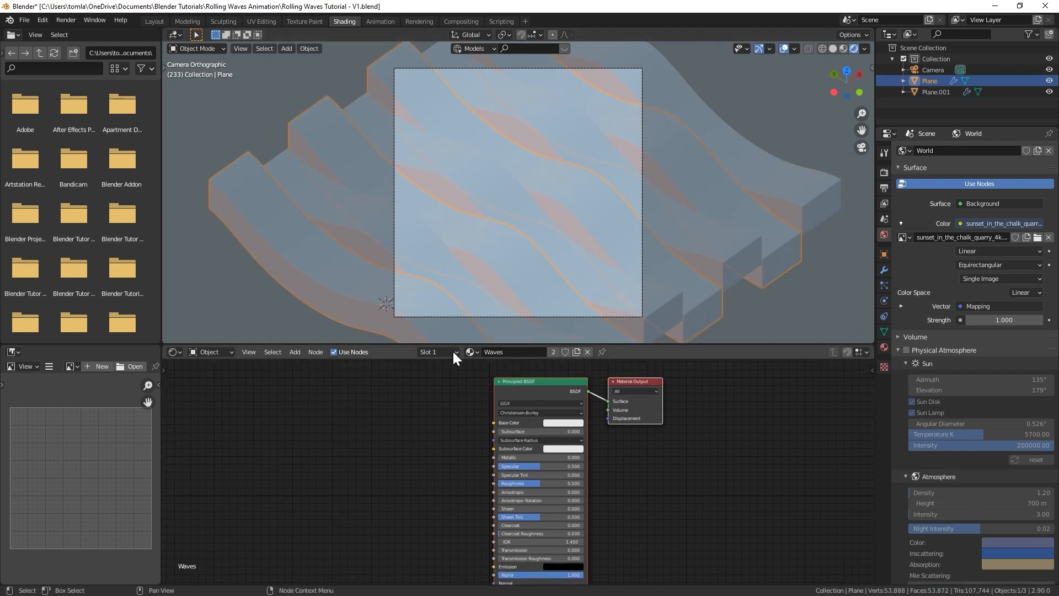
pyautogui.moveTo(451, 344); pyautogui.dragTo(451, 300)
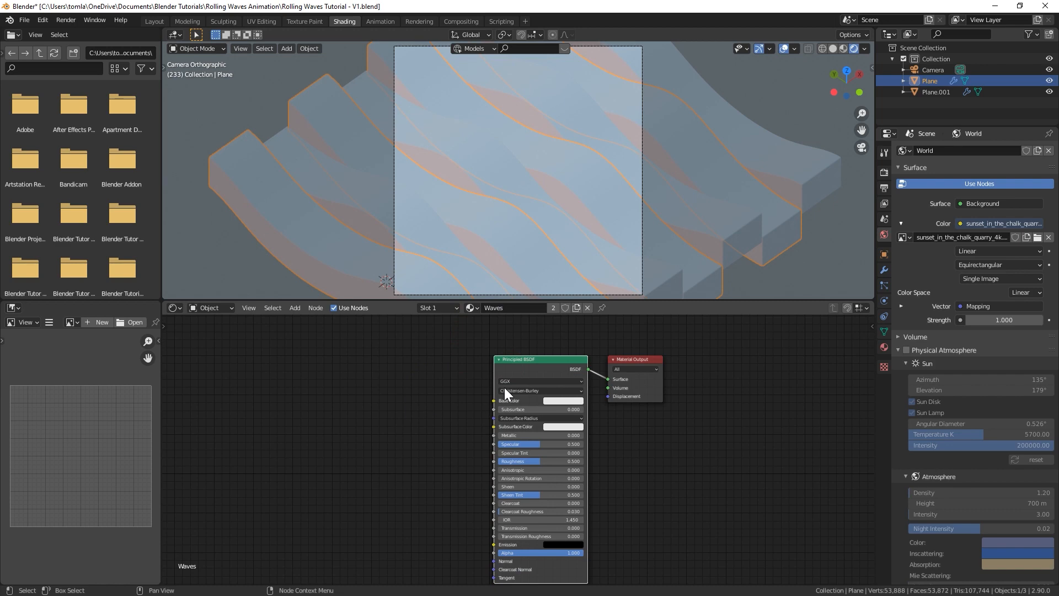
# Add a texture setup to the Waves material's Principled BSDF, move it away from the shader, and delete its Image Texture node
pyautogui.hotkey('ctrl', 't')
pyautogui.scroll(-3, 425, 425)
pyautogui.press('g')
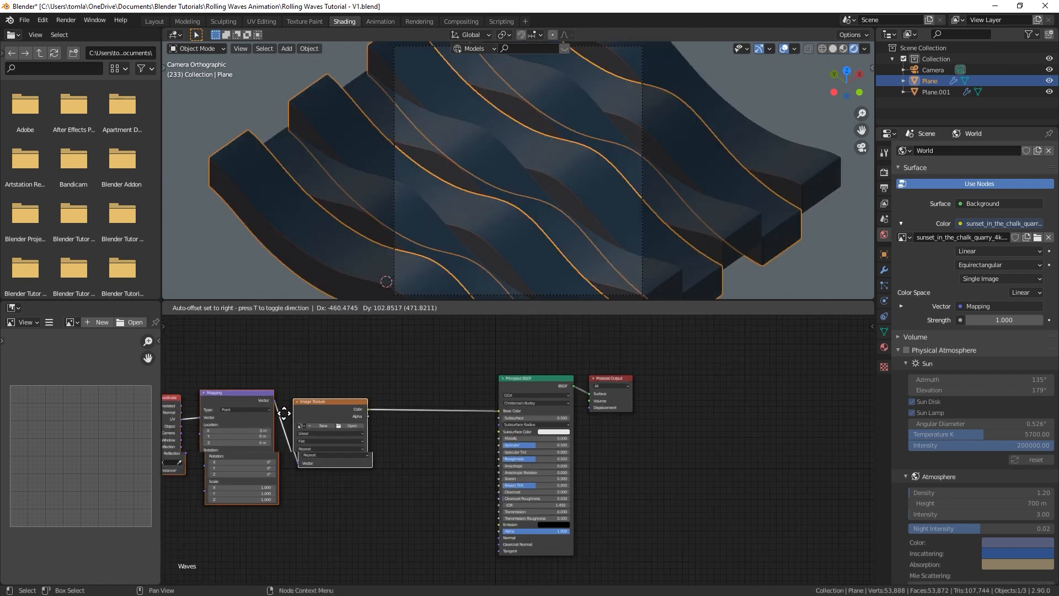
pyautogui.scroll(-2, 376, 430)
pyautogui.click(316, 415)
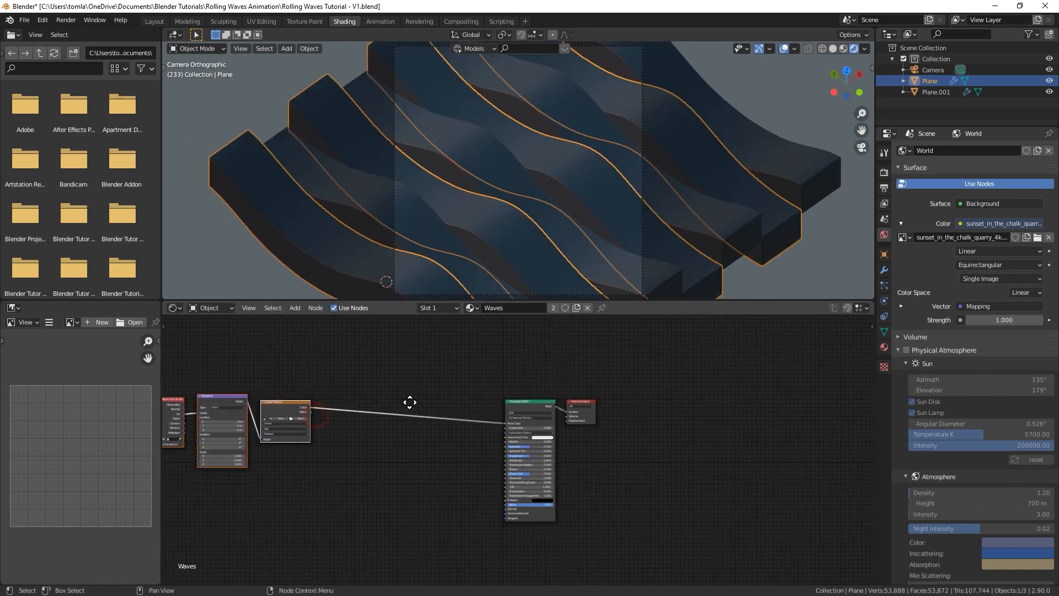
pyautogui.scroll(5, 416, 389)
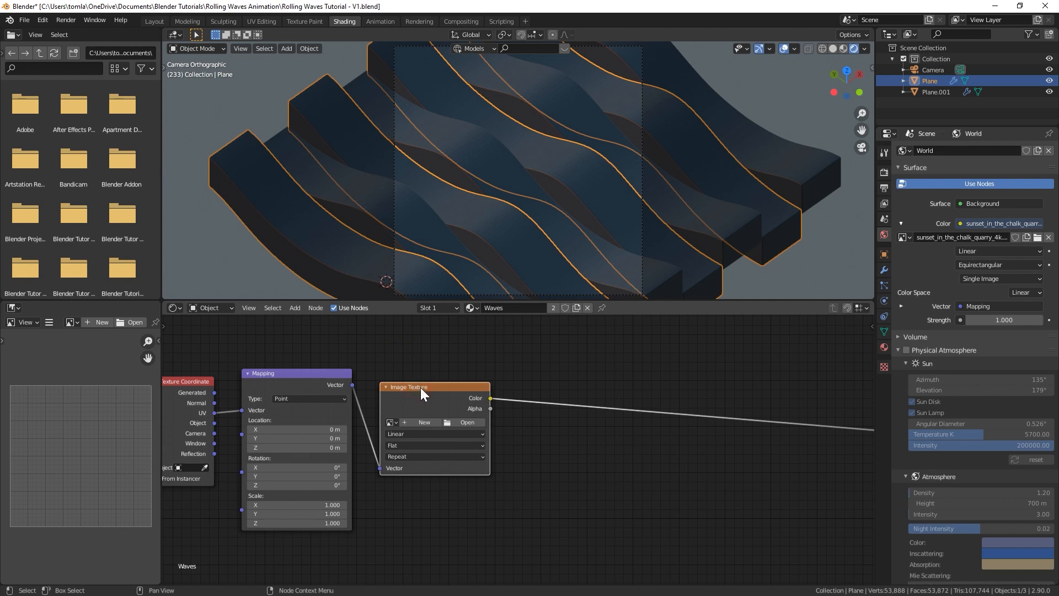
pyautogui.press('x')
# Add a Musgrave Texture node beside the Mapping node and place a duplicate of it further along the chain
pyautogui.hotkey('shift', 'a')
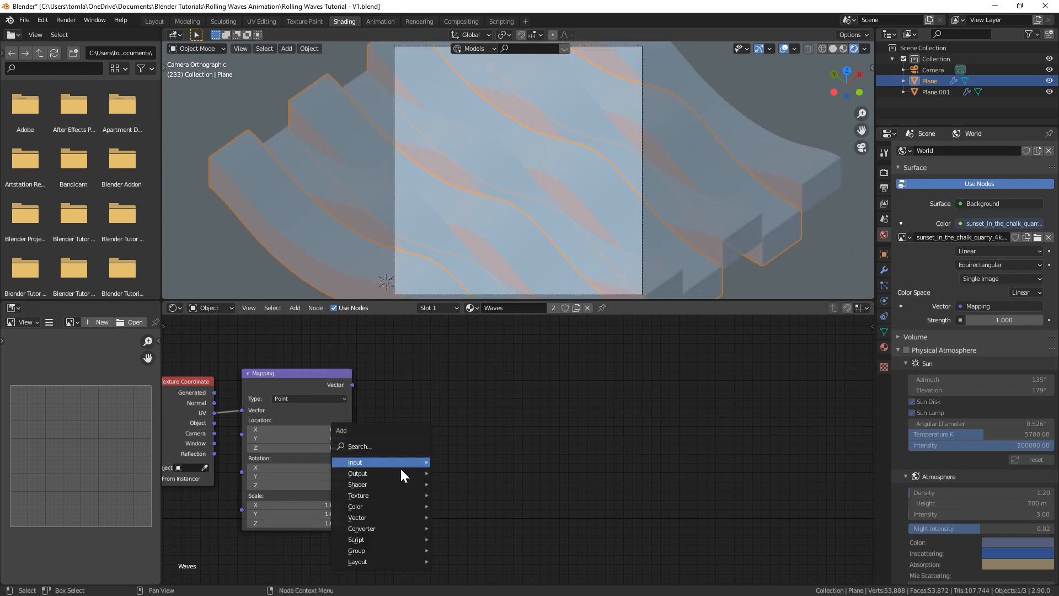
pyautogui.moveTo(414, 485)
pyautogui.moveTo(387, 495)
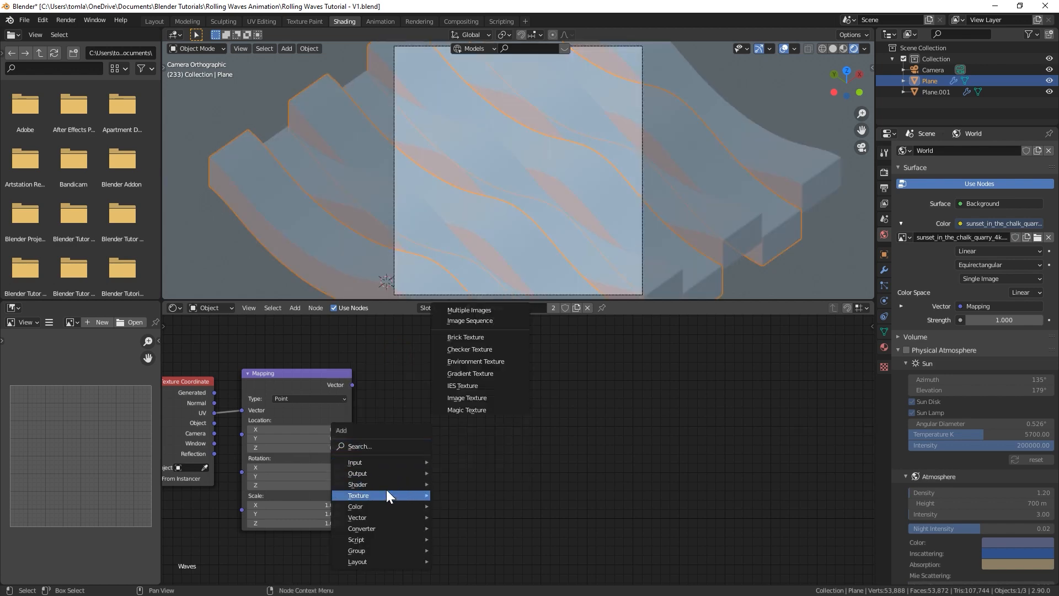
pyautogui.click(479, 422)
pyautogui.click(394, 381)
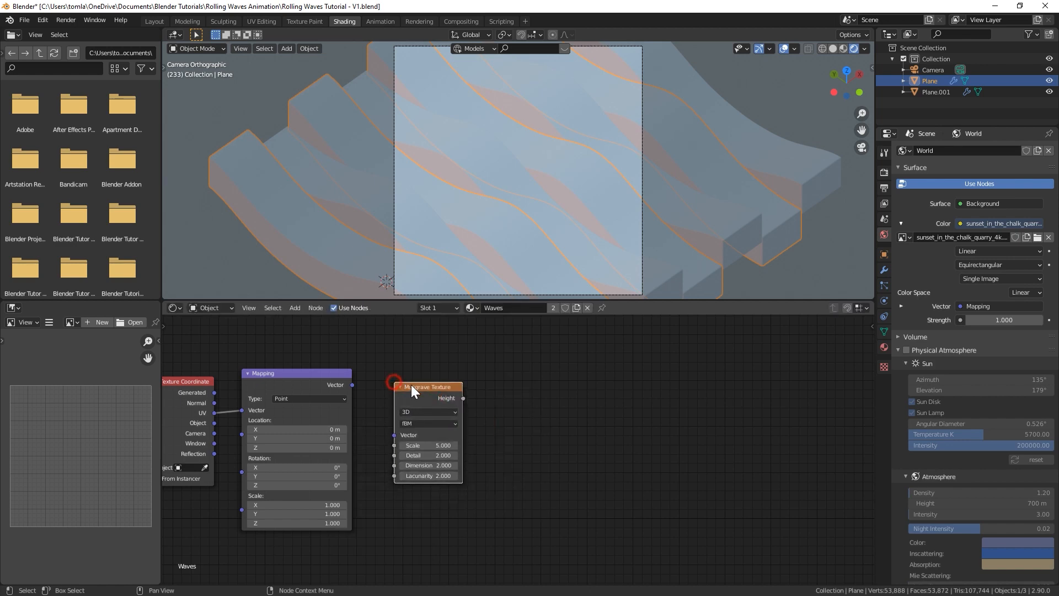
pyautogui.hotkey('shift', 'd')
pyautogui.click(588, 387)
# Chain Object coordinates through Mapping into the first Musgrave Texture's vector, and its Height into the second Musgrave's vector
pyautogui.moveTo(352, 384); pyautogui.dragTo(394, 435)
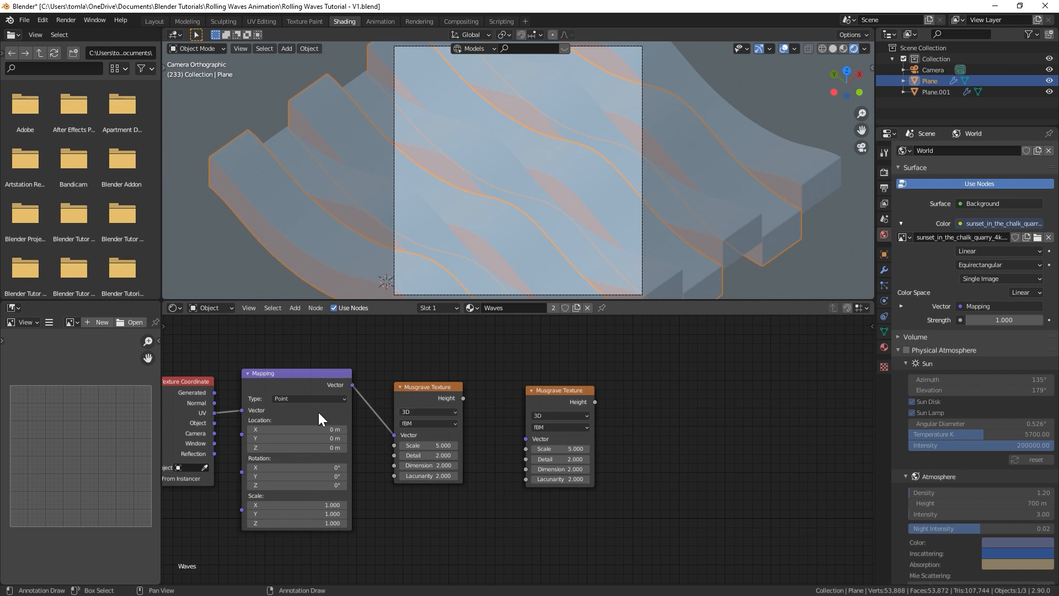
pyautogui.moveTo(199, 402); pyautogui.dragTo(229, 401, button='middle')
pyautogui.moveTo(244, 422); pyautogui.dragTo(271, 409)
pyautogui.moveTo(454, 390); pyautogui.dragTo(374, 371, button='middle')
pyautogui.scroll(1, 374, 370)
pyautogui.moveTo(377, 365); pyautogui.dragTo(483, 424)
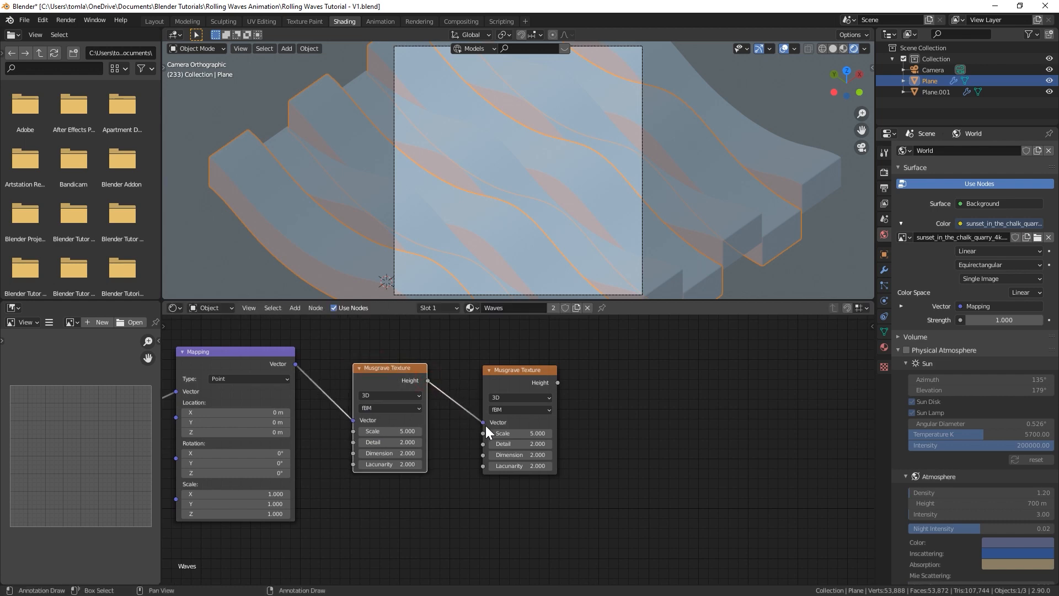
# Insert a ColorRamp between the second Musgrave Texture's Height and the Principled BSDF's Base Color, and preview its output on the waves
pyautogui.scroll(-2, 483, 424)
pyautogui.hotkey('shift', 'a')
pyautogui.moveTo(524, 418)
pyautogui.moveTo(498, 449)
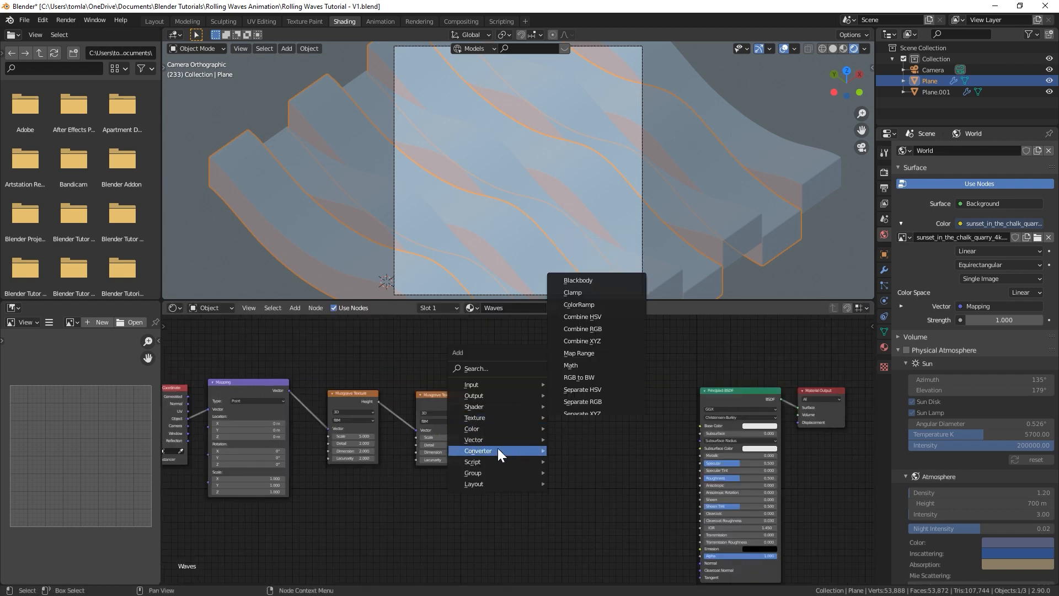
pyautogui.click(585, 309)
pyautogui.click(506, 414)
pyautogui.moveTo(467, 403); pyautogui.dragTo(533, 468)
pyautogui.moveTo(613, 414); pyautogui.dragTo(697, 426)
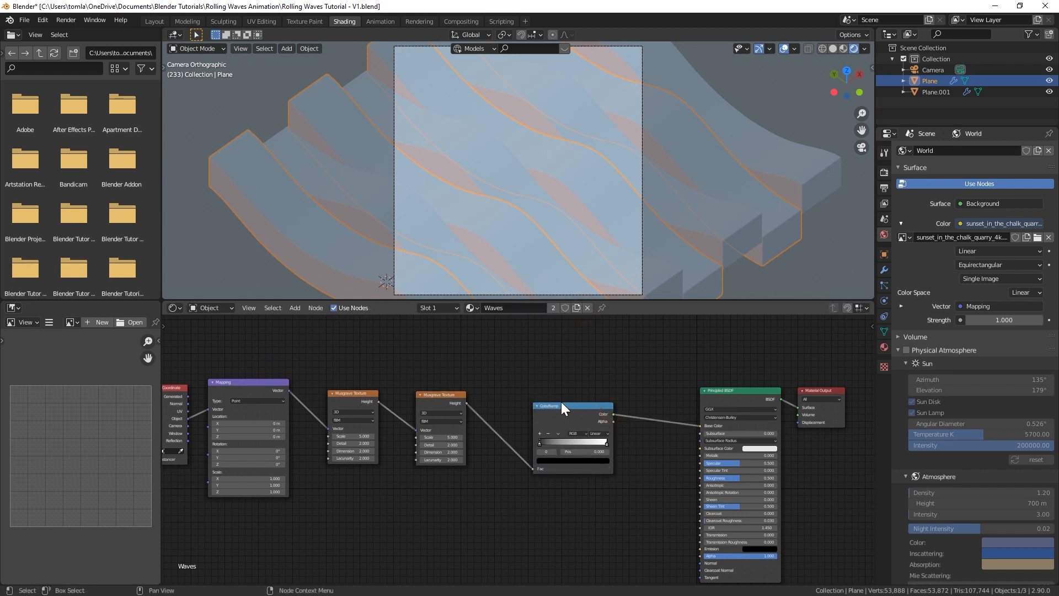
pyautogui.keyDown('ctrl'); pyautogui.keyDown('shift'); pyautogui.click(561, 402); pyautogui.keyUp('shift'); pyautogui.keyUp('ctrl')
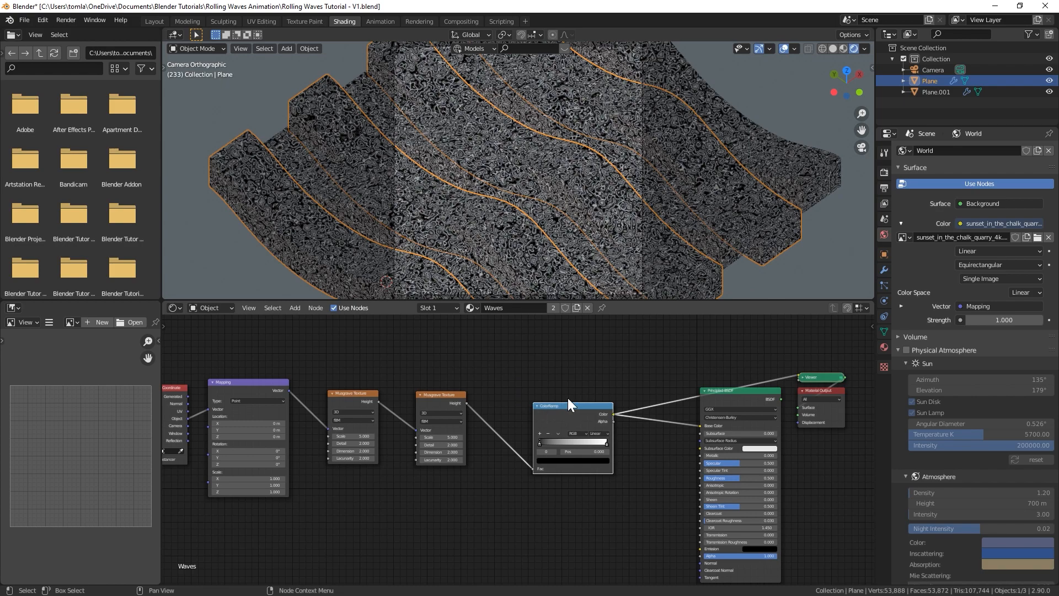
pyautogui.scroll(5, 476, 162)
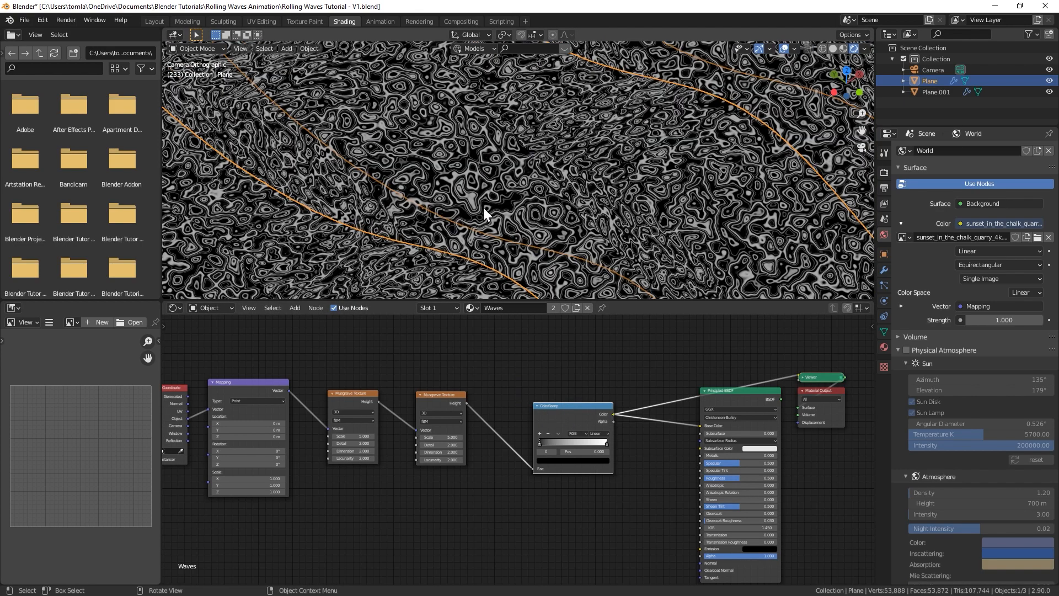
# Set the first Musgrave Texture's dimensions to 2D
pyautogui.moveTo(441, 203)
pyautogui.mouseDown(button='middle')
pyautogui.moveTo(537, 147)
pyautogui.moveTo(454, 203)
pyautogui.mouseUp(button='middle')
pyautogui.scroll(5, 538, 147)
pyautogui.moveTo(311, 455); pyautogui.dragTo(336, 397, button='middle')
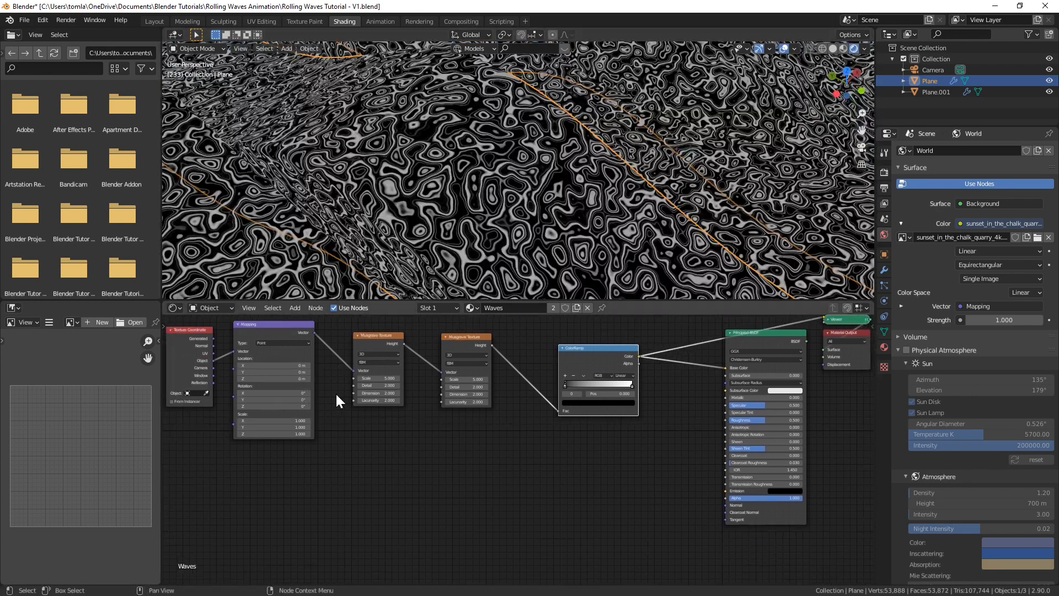
pyautogui.scroll(4, 336, 397)
pyautogui.moveTo(362, 364); pyautogui.dragTo(374, 447, button='middle')
pyautogui.moveTo(334, 376); pyautogui.dragTo(332, 371)
pyautogui.click(339, 399)
pyautogui.click(323, 410)
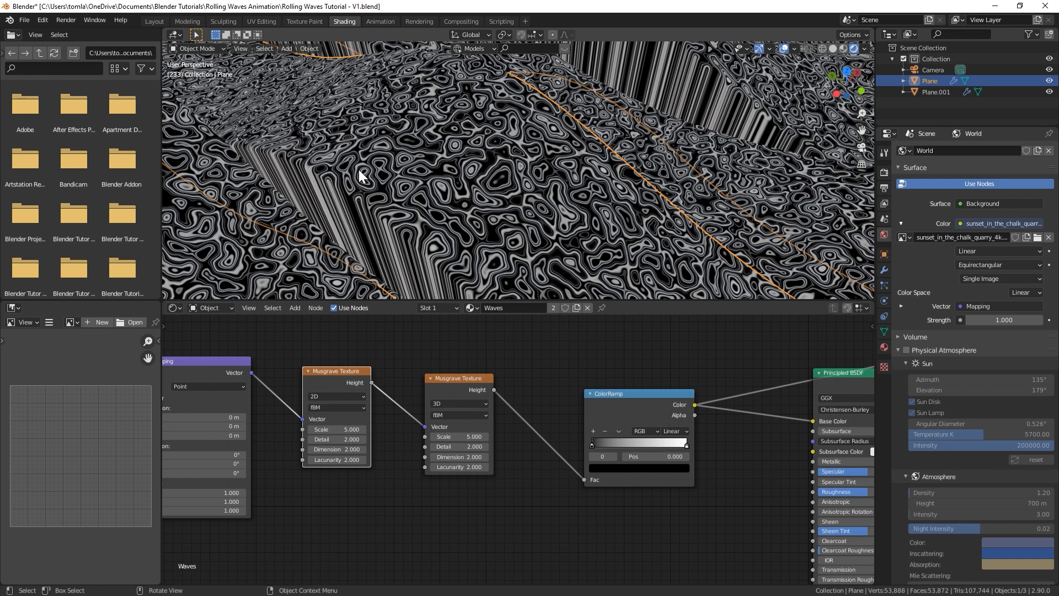
# Return the first Musgrave Texture to 3D and play the animation to examine how the pattern moves on the waves
pyautogui.click(327, 395)
pyautogui.click(322, 426)
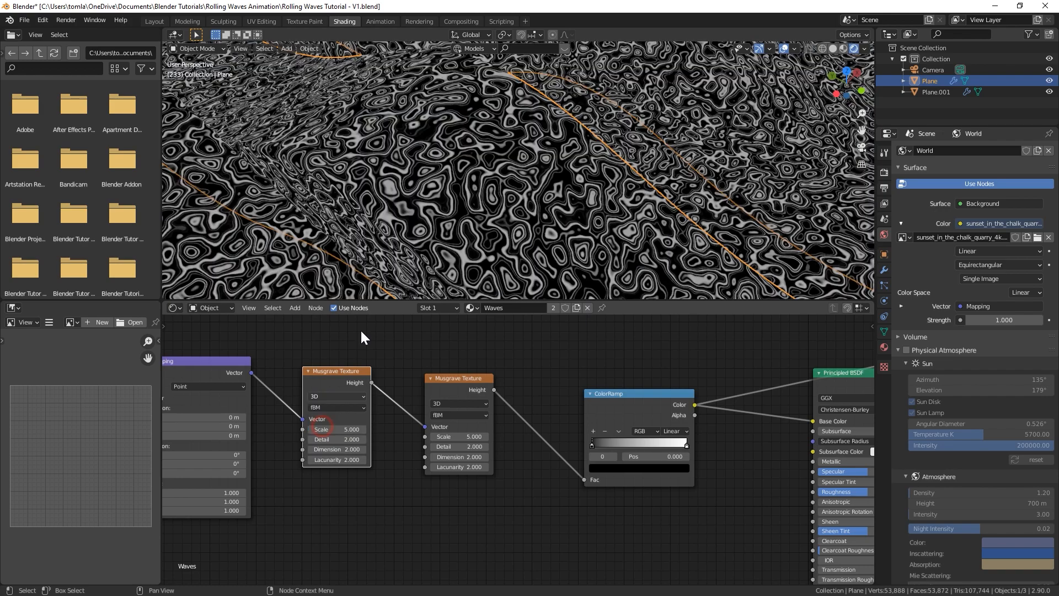
pyautogui.press('space')
pyautogui.press('space')
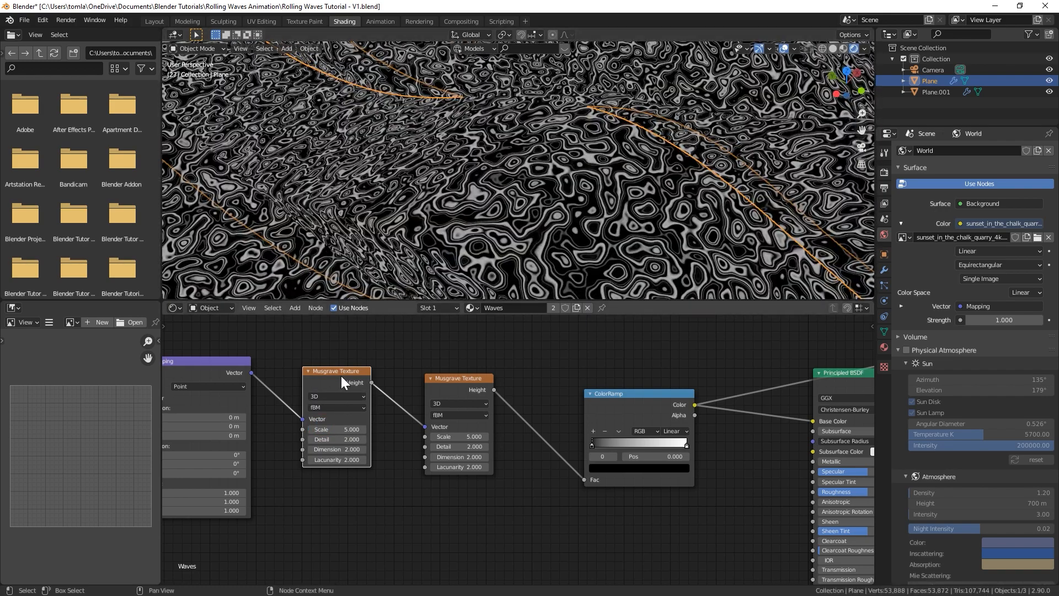
pyautogui.press('space')
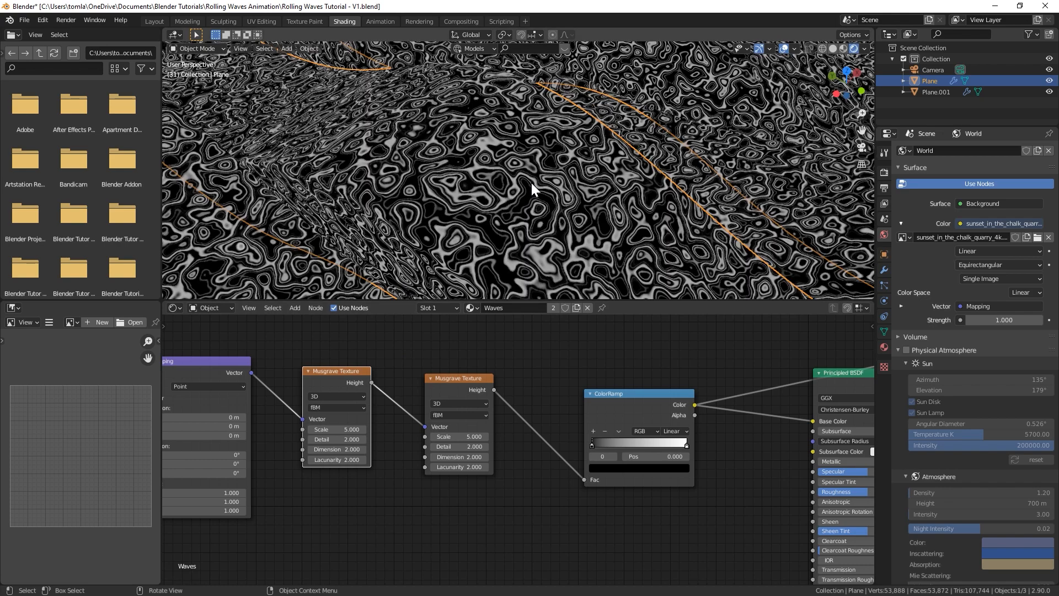
pyautogui.press('space')
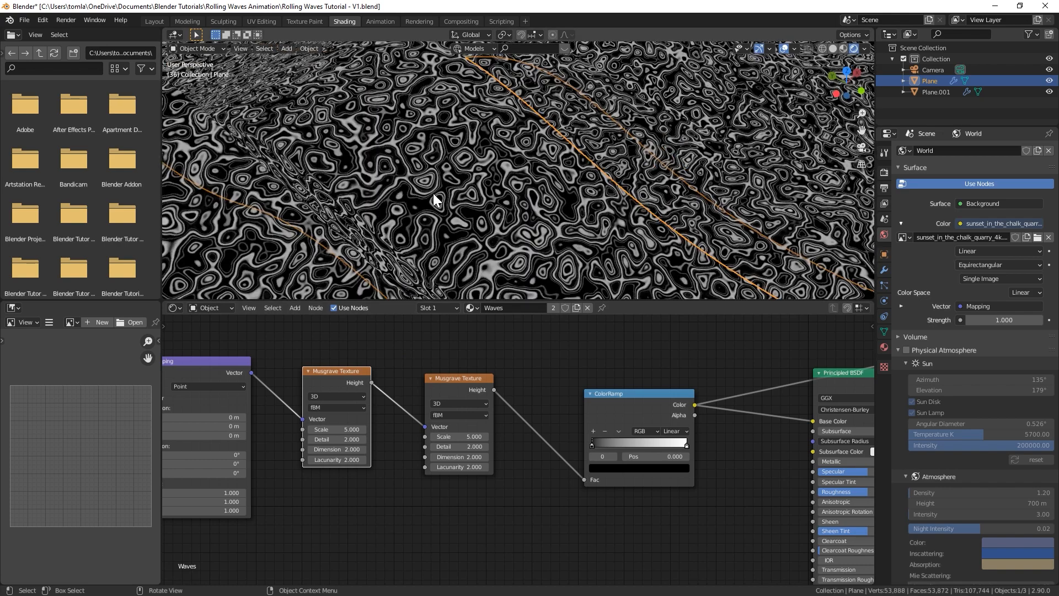
# Switch the first Musgrave Texture to 2D and play the animation to examine the pattern's movement
pyautogui.click(328, 397)
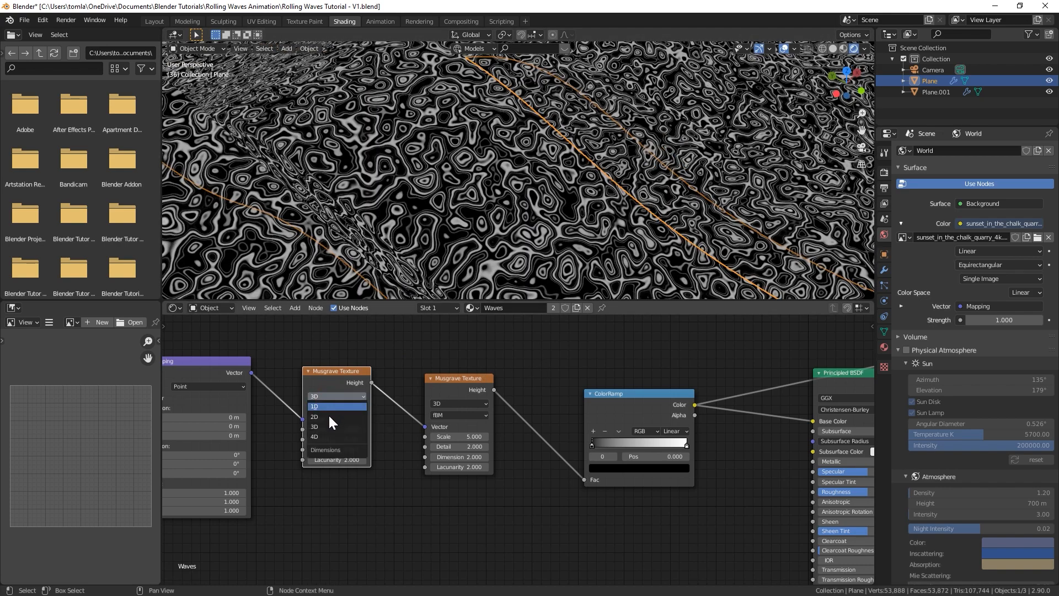
pyautogui.click(328, 414)
pyautogui.press('space')
pyautogui.press('space')
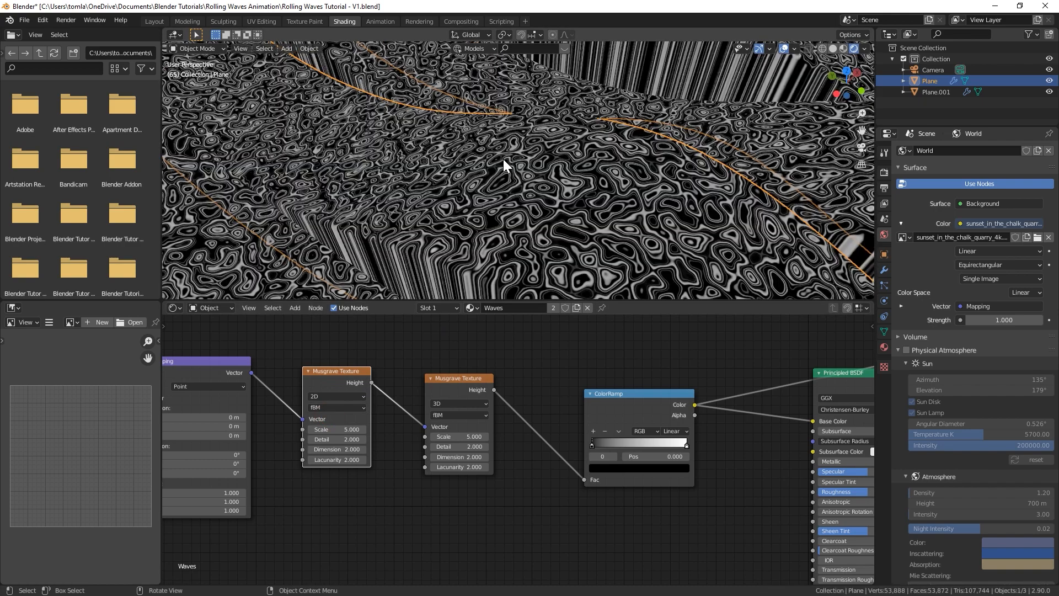
# Set the first Musgrave Texture's Scale to 1
pyautogui.moveTo(478, 214); pyautogui.dragTo(552, 170, button='middle')
pyautogui.click(334, 430)
pyautogui.write('1')
pyautogui.press('Return')
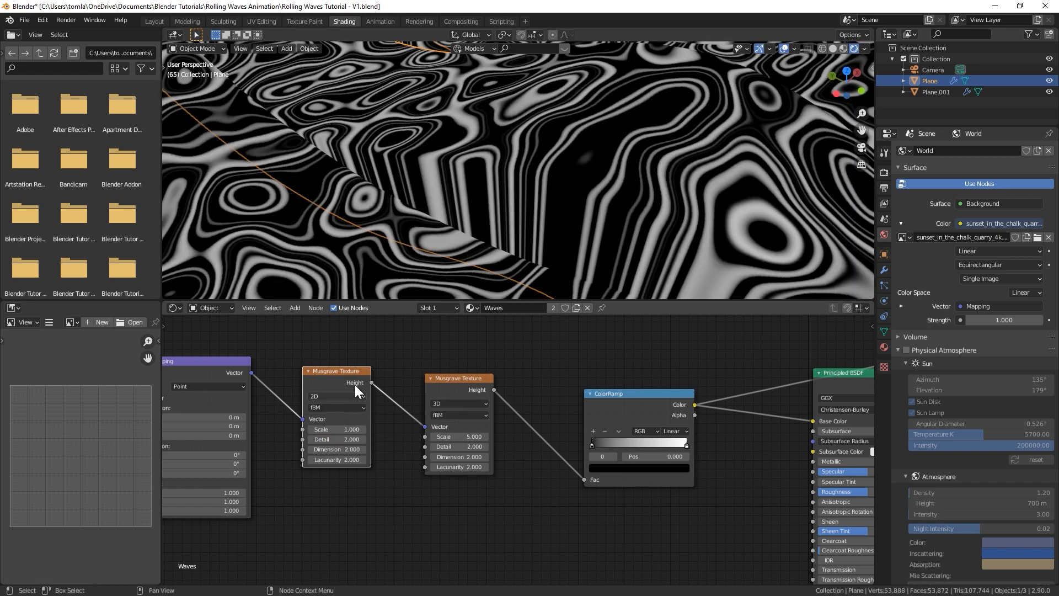
pyautogui.moveTo(529, 172); pyautogui.dragTo(552, 182, button='middle')
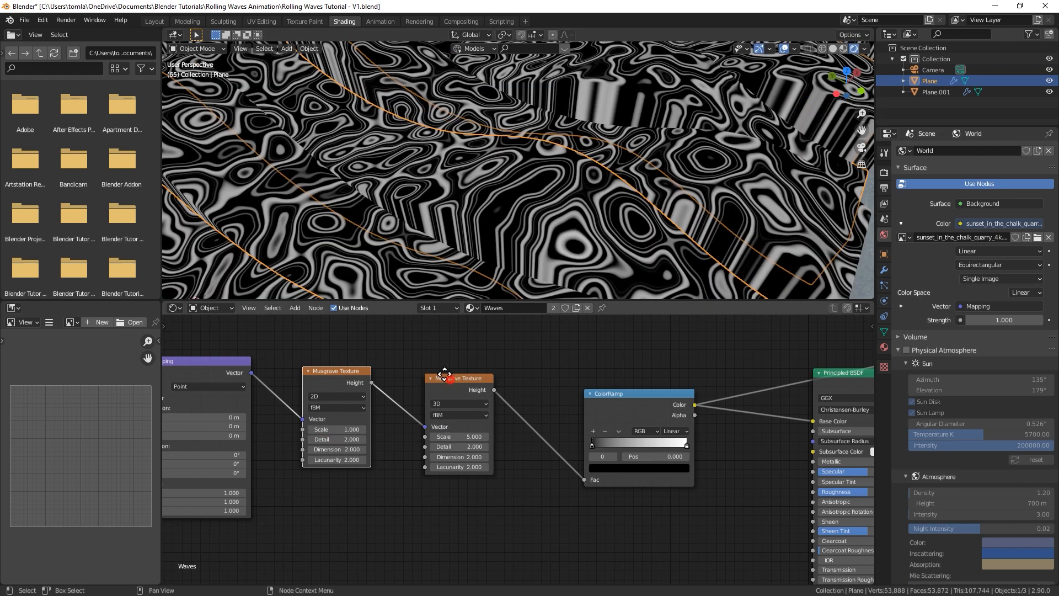
# Align the second Musgrave Texture with the first one, switch it to 4D, and set its Scale to 3
pyautogui.moveTo(445, 374); pyautogui.dragTo(440, 367)
pyautogui.click(437, 396)
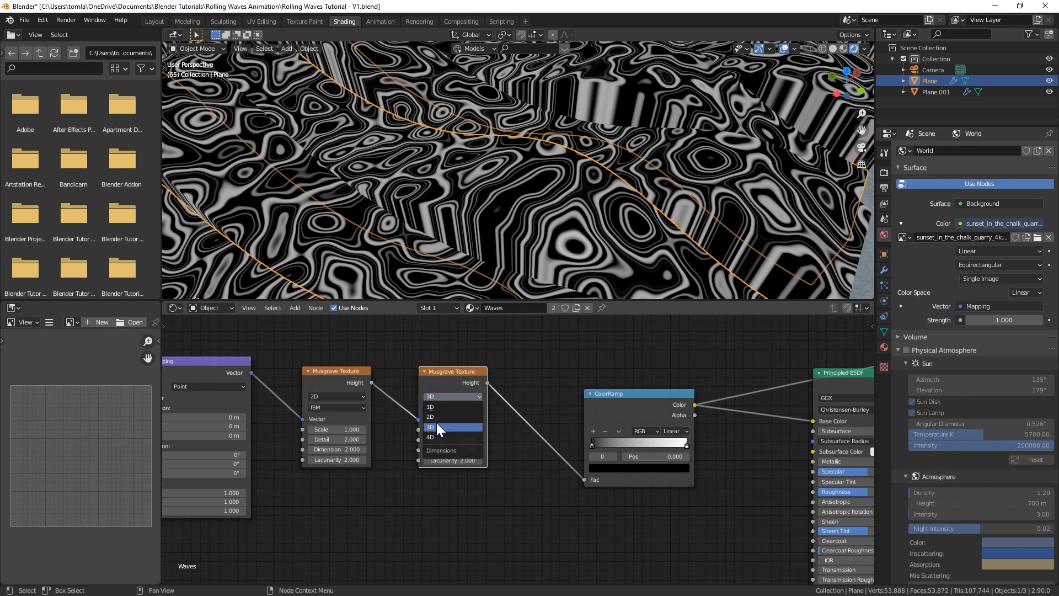
pyautogui.click(438, 436)
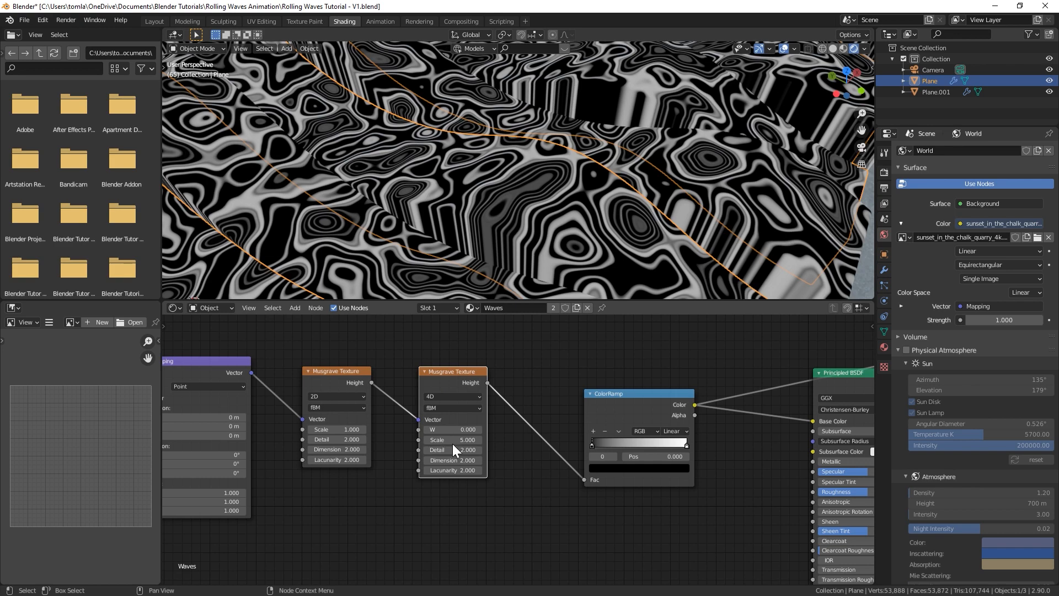
pyautogui.click(447, 441)
pyautogui.write('3')
pyautogui.press('Return')
# Move the ColorRamp closer to the second Musgrave Texture and flip its colour ramp
pyautogui.moveTo(617, 393); pyautogui.dragTo(566, 359)
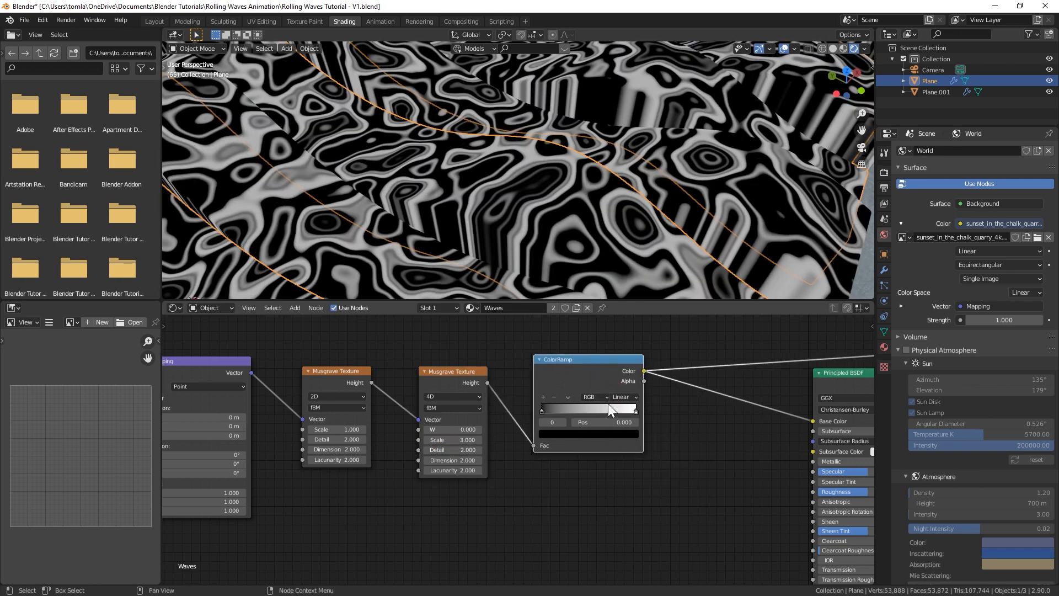
pyautogui.click(568, 397)
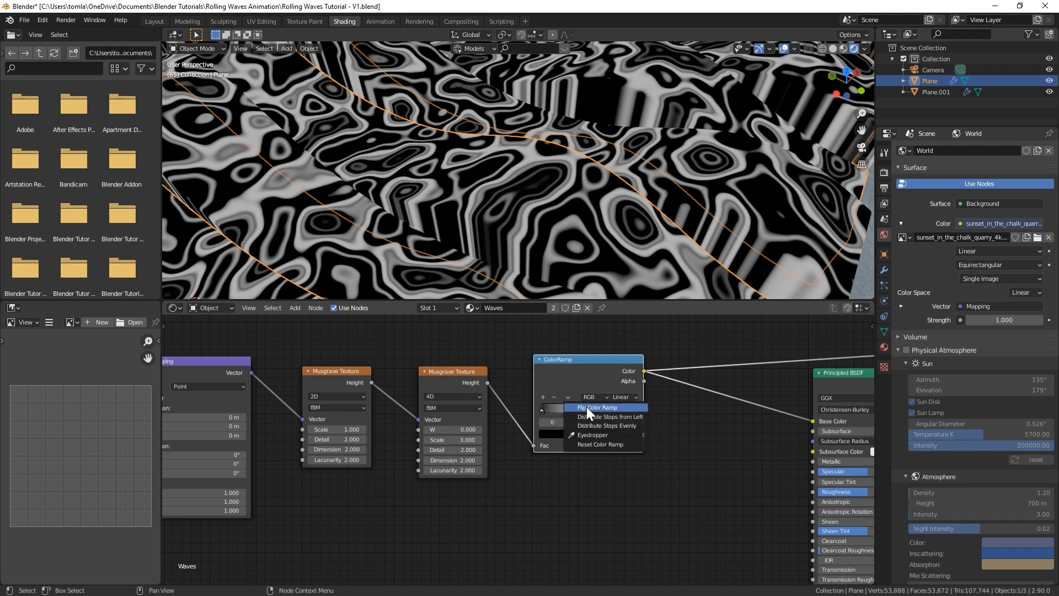
pyautogui.click(586, 407)
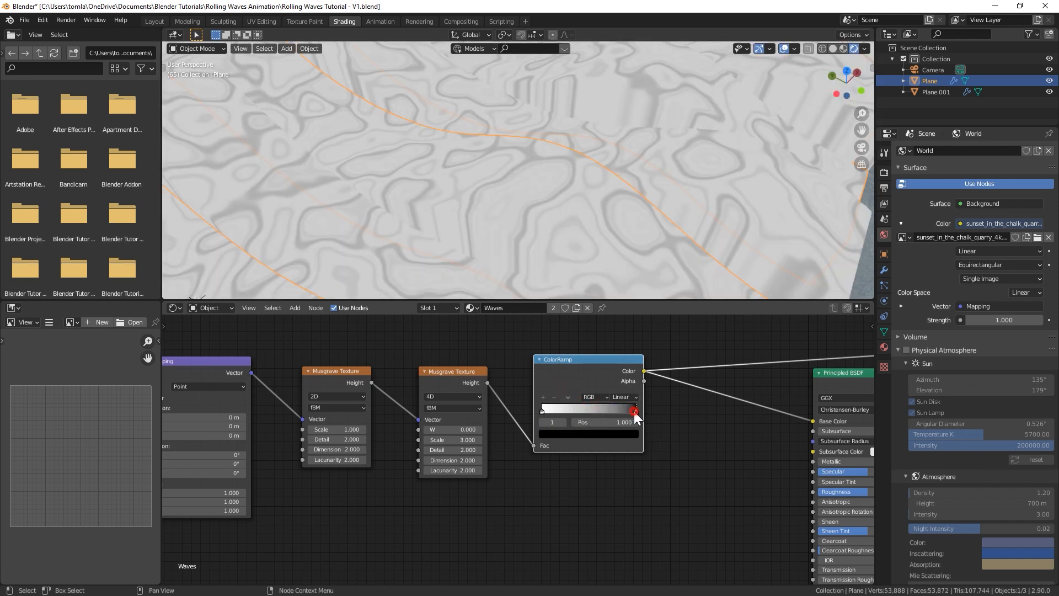
# Set the position of the ColorRamp's black stop to 0.012
pyautogui.moveTo(631, 411); pyautogui.dragTo(624, 411)
pyautogui.click(606, 422)
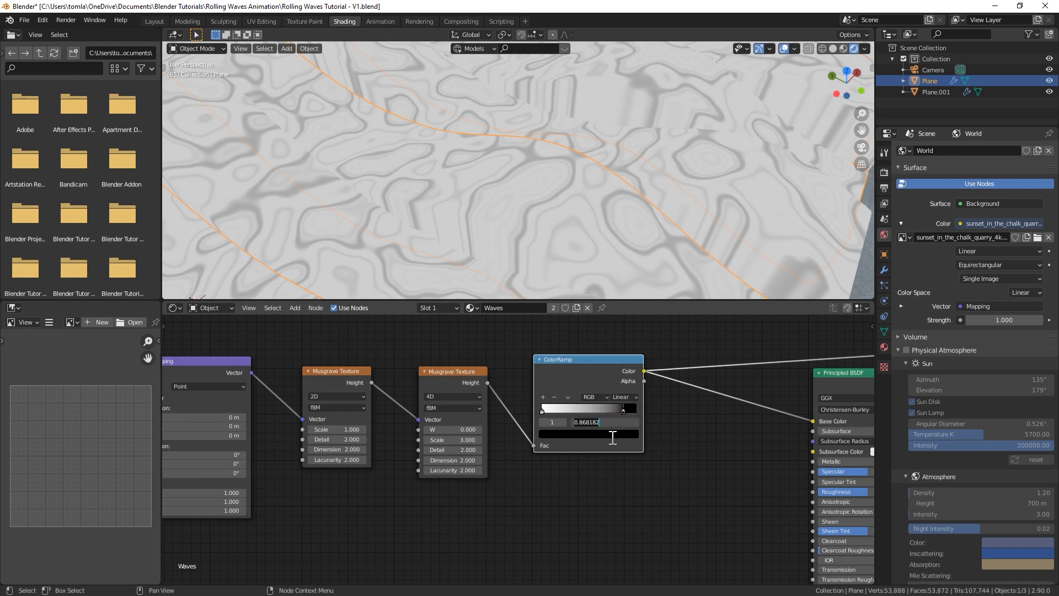
pyautogui.write('0.012')
pyautogui.press('Return')
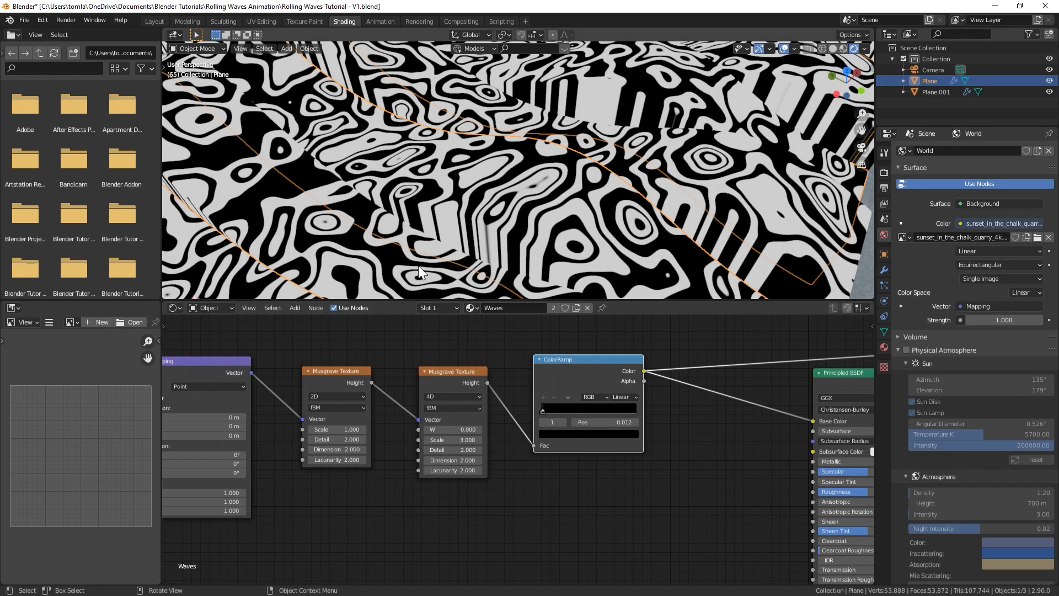
# Play the animation through the camera with all objects deselected to examine the black-and-white pattern on the waves
pyautogui.press('space')
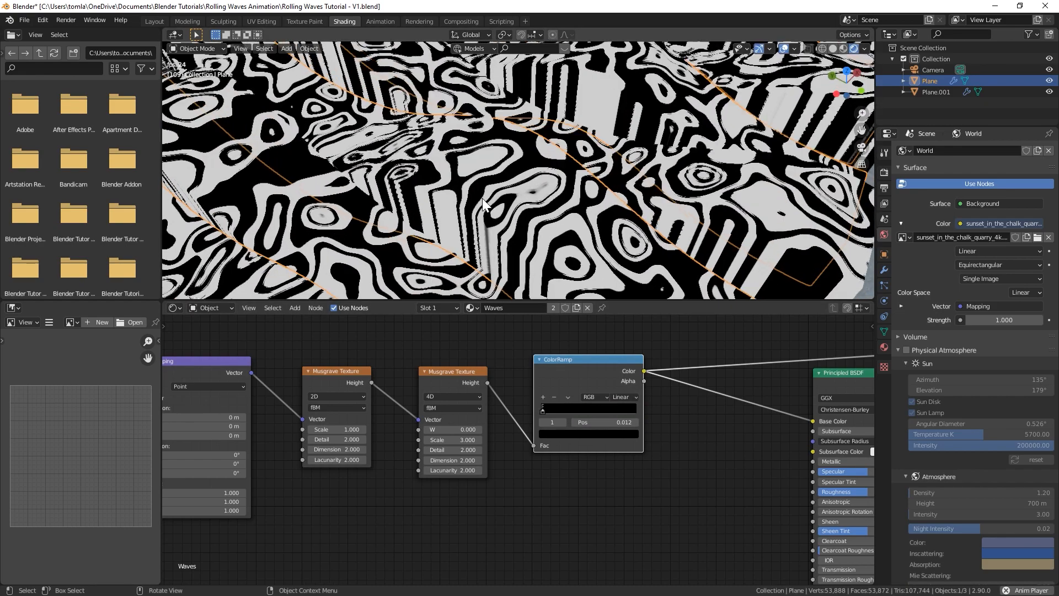
pyautogui.scroll(-6, 465, 179)
pyautogui.press('KP_0')
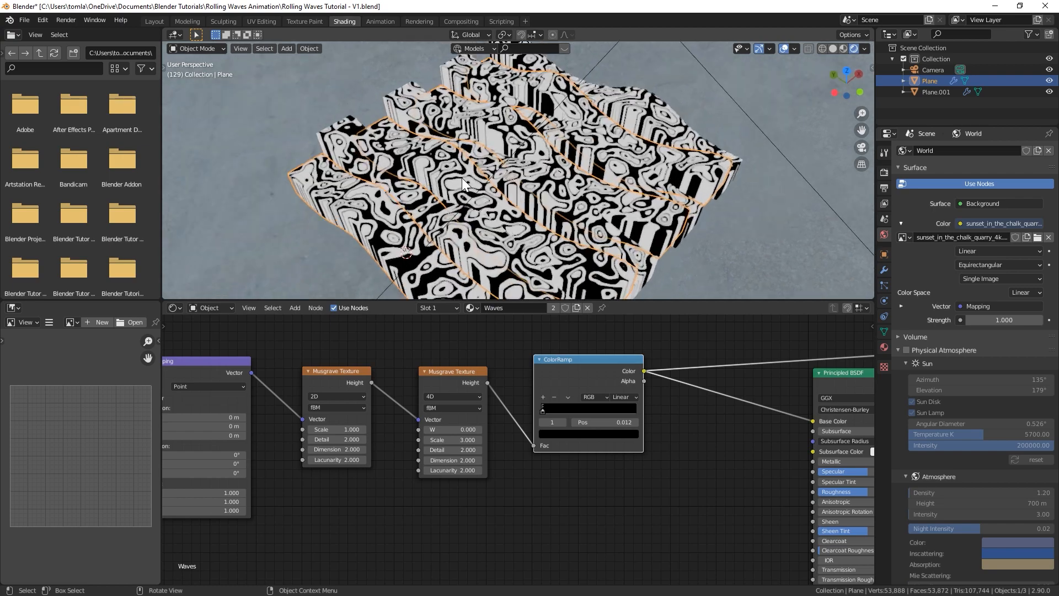
pyautogui.scroll(-6, 462, 177)
pyautogui.scroll(1, 552, 195)
pyautogui.hotkey('alt', 'a')
pyautogui.press('space')
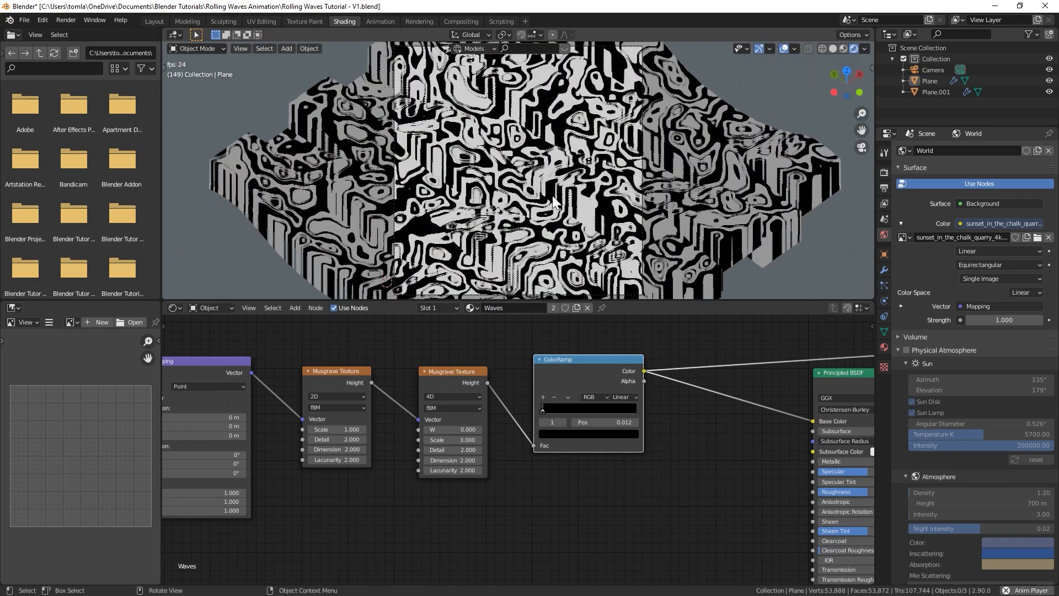
pyautogui.press('space')
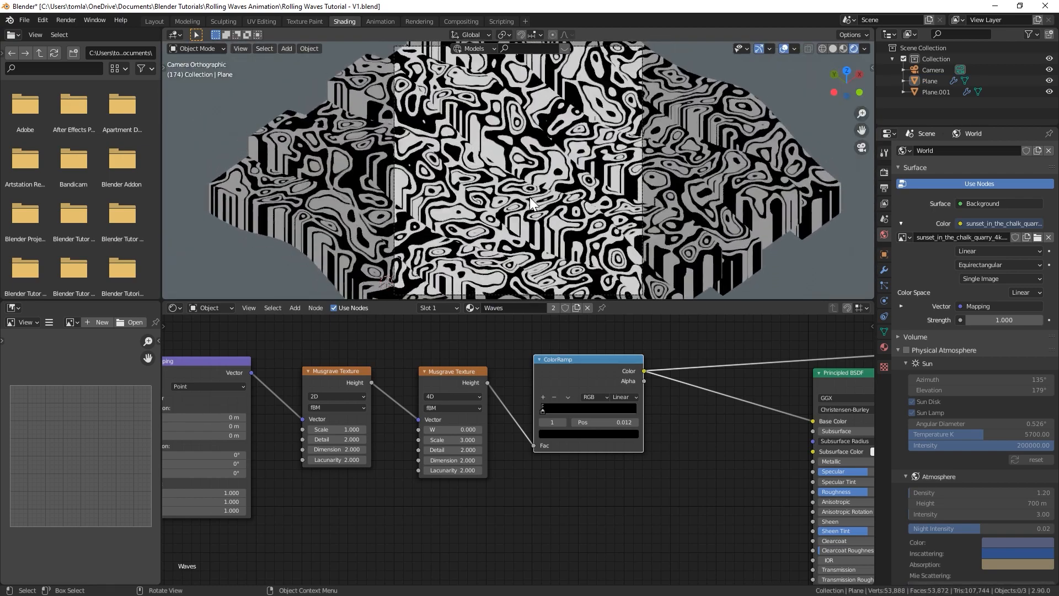
# Change the colour of the ColorRamp's black stop to a medium blue
pyautogui.scroll(6, 529, 196)
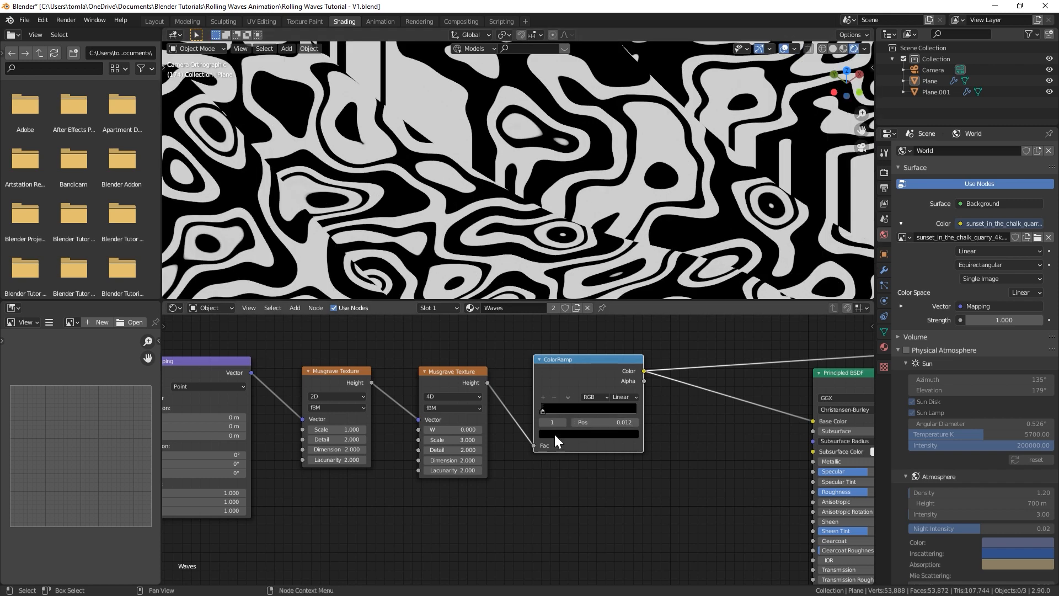
pyautogui.click(552, 434)
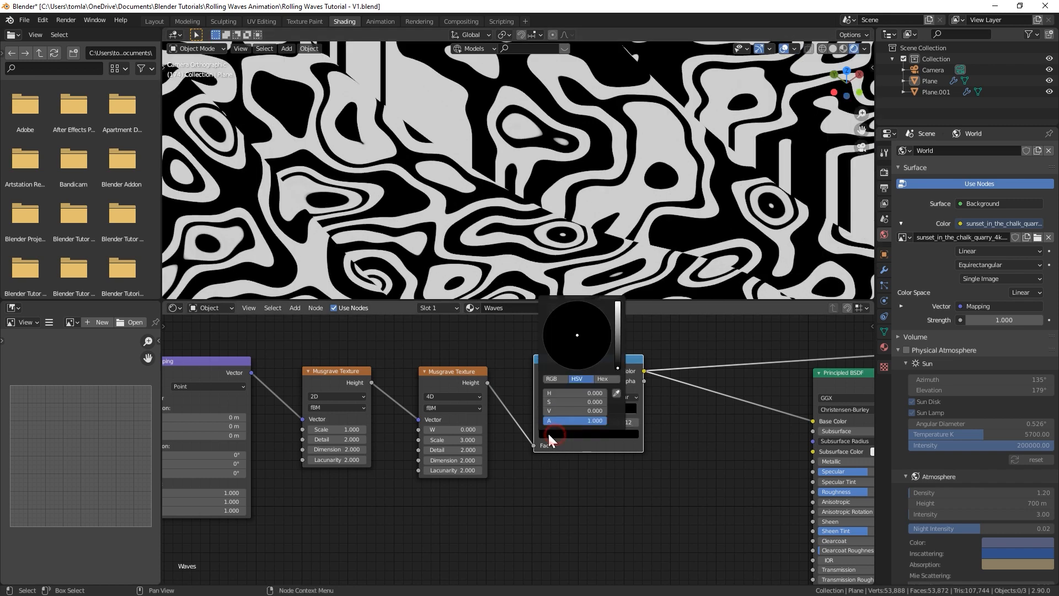
pyautogui.moveTo(617, 323); pyautogui.dragTo(622, 319)
pyautogui.click(588, 315)
pyautogui.moveTo(578, 309); pyautogui.dragTo(591, 309)
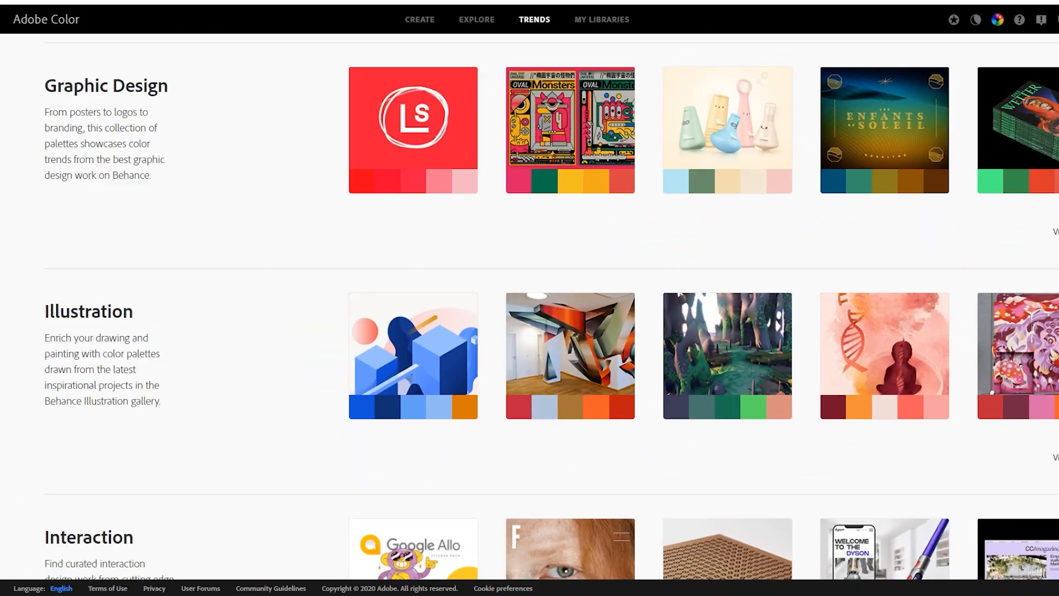
# Switch to the browser and look through the Adobe Color trend palettes and the uiGradients collection for colour ideas
pyautogui.scroll(-3, 530, 309)
pyautogui.scroll(-3, 530, 309)
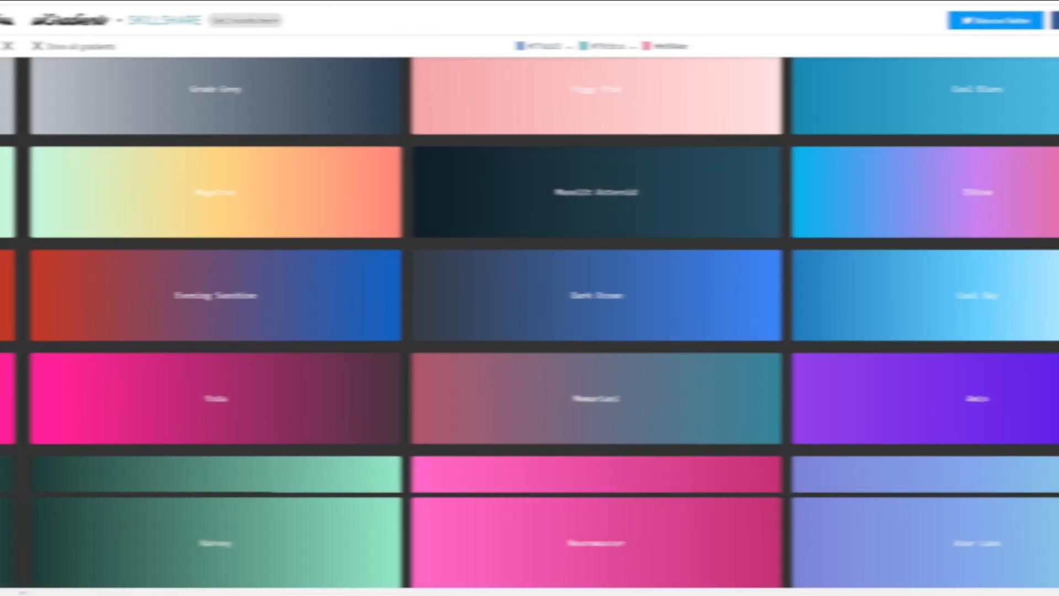
pyautogui.scroll(-2, 529, 320)
pyautogui.scroll(-12, 530, 320)
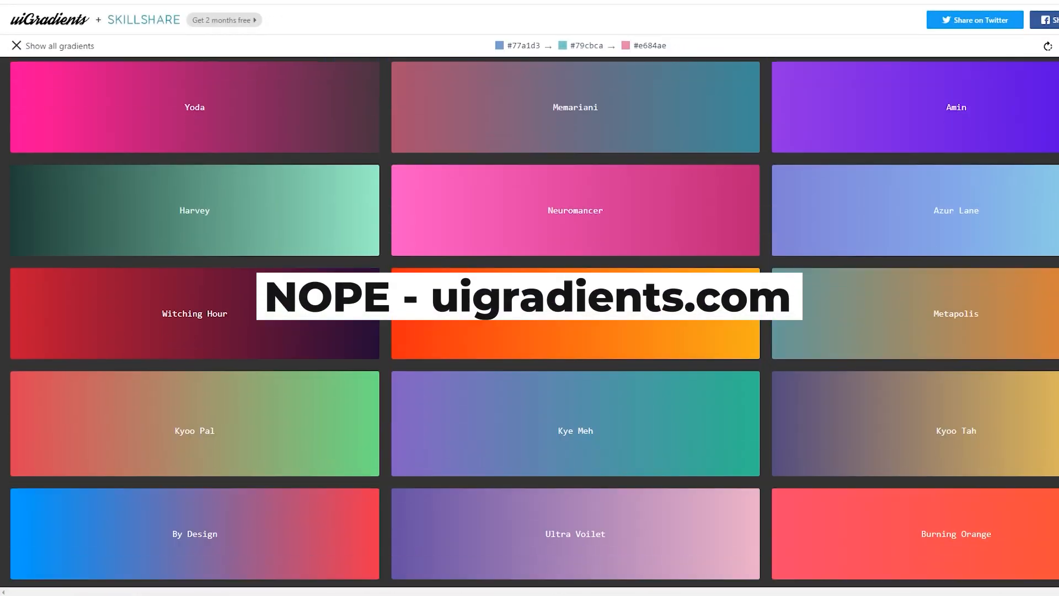
pyautogui.scroll(-10, 530, 320)
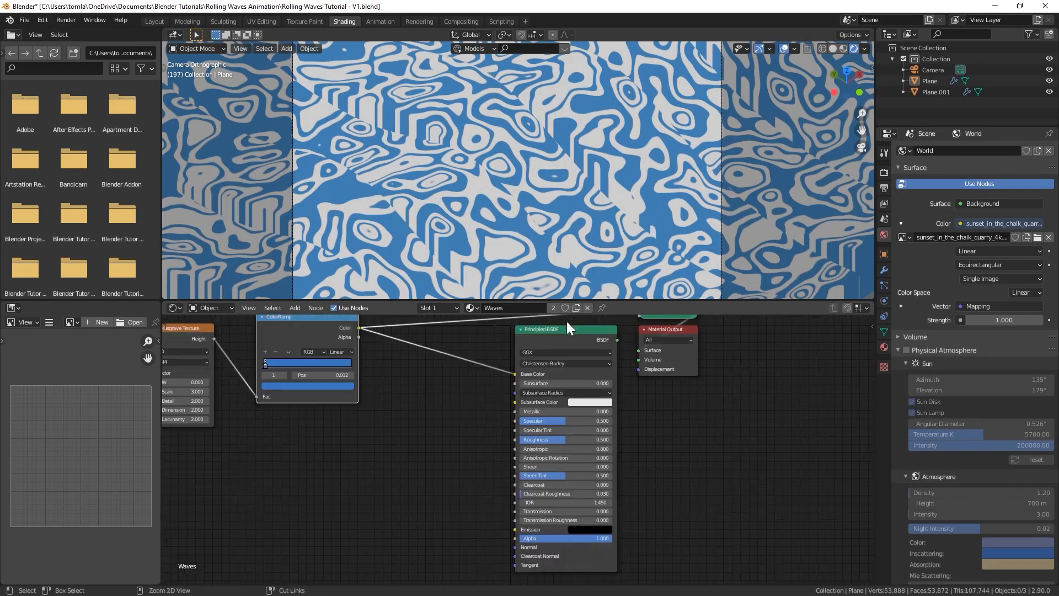
# Reconnect the Principled BSDF to the Material Output, move it closer to the ColorRamp, and set its Roughness to 0.25
pyautogui.keyDown('ctrl'); pyautogui.keyDown('shift'); pyautogui.click(566, 331); pyautogui.keyUp('shift'); pyautogui.keyUp('ctrl')
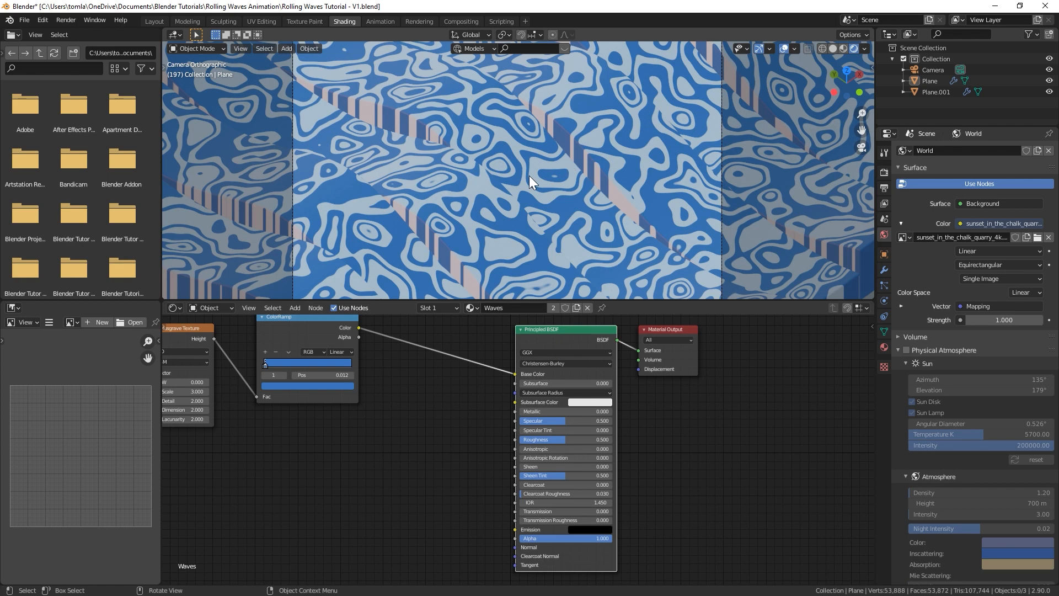
pyautogui.moveTo(558, 332); pyautogui.dragTo(533, 328)
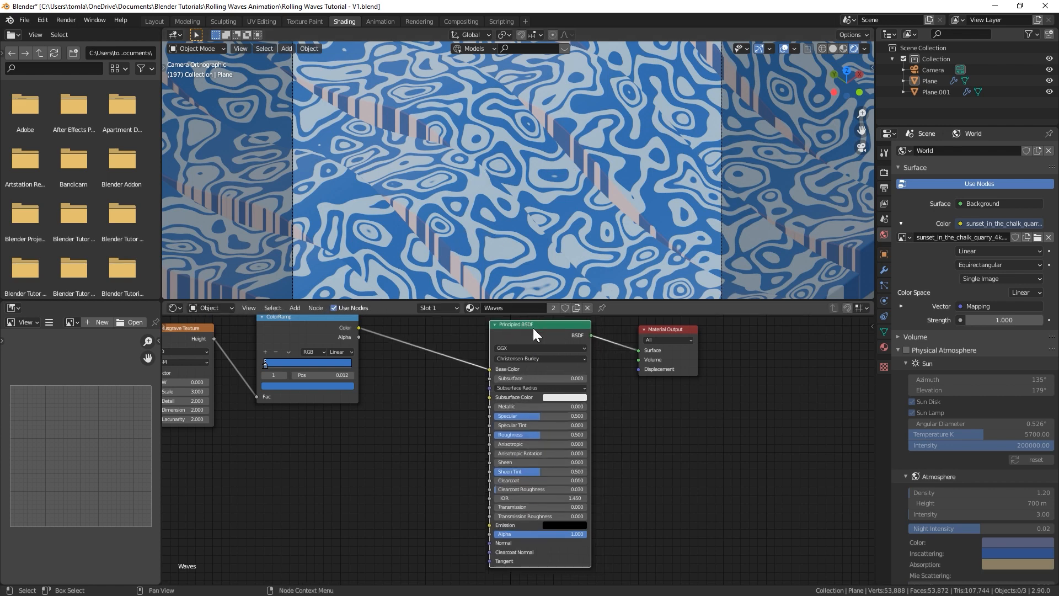
pyautogui.click(534, 436)
pyautogui.write('.25')
pyautogui.press('Return')
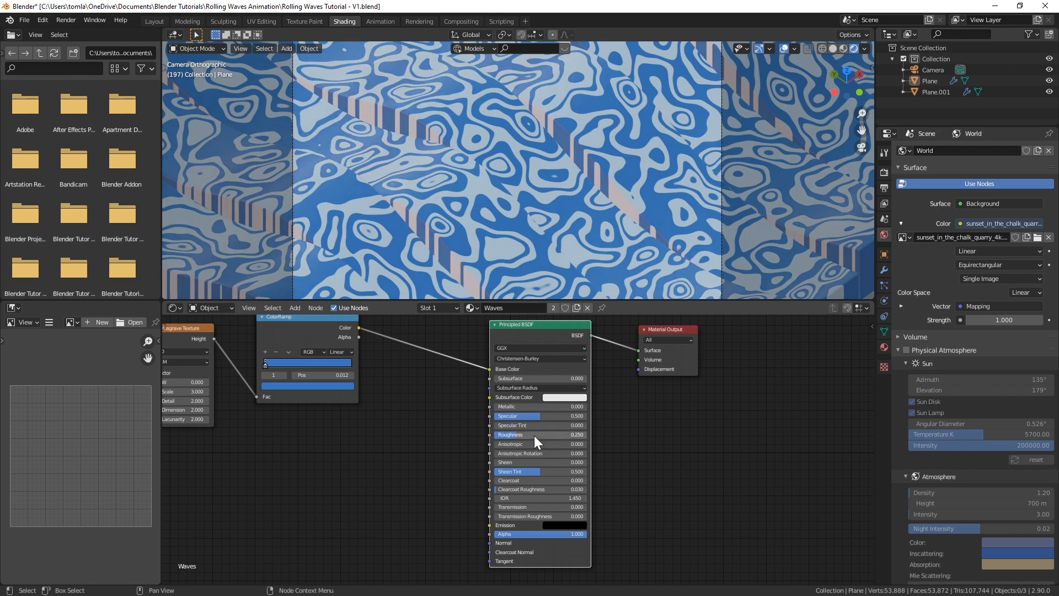
pyautogui.scroll(1, 546, 147)
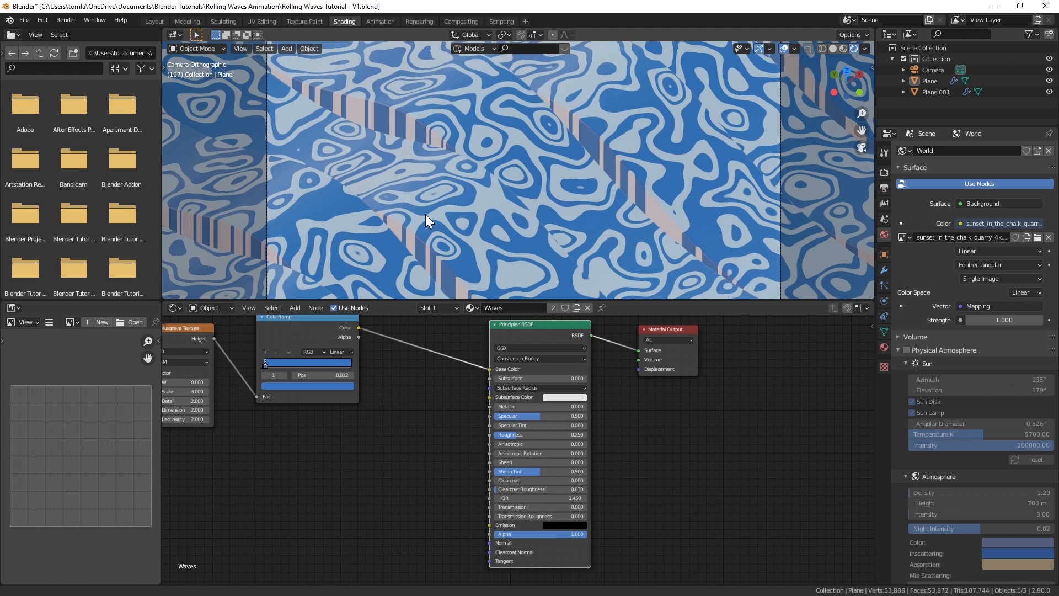
# Duplicate the ColorRamp node and place the copy directly below the original
pyautogui.moveTo(413, 381); pyautogui.dragTo(466, 391, button='middle')
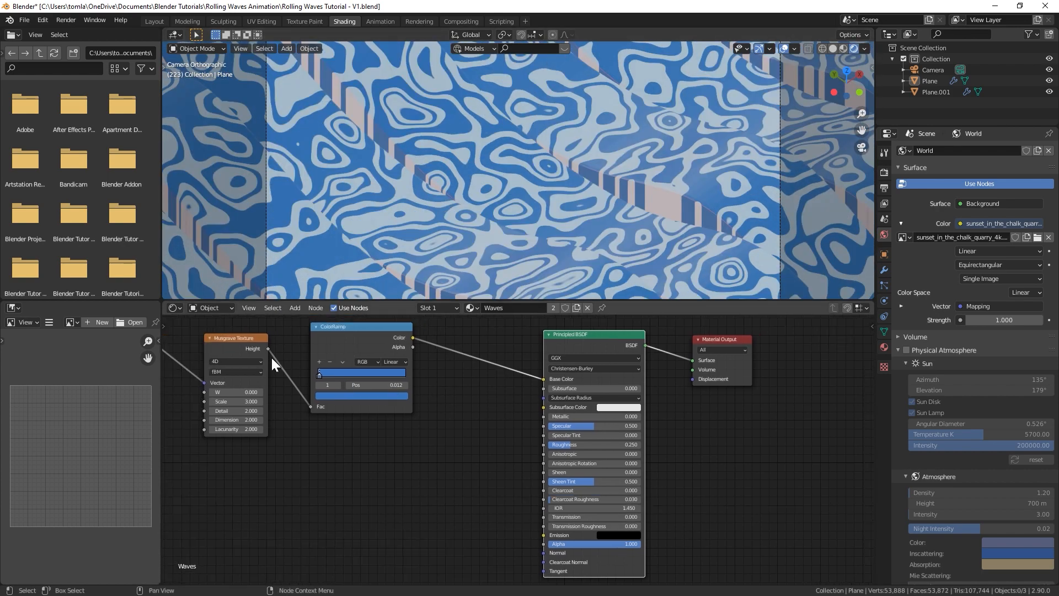
pyautogui.click(342, 326)
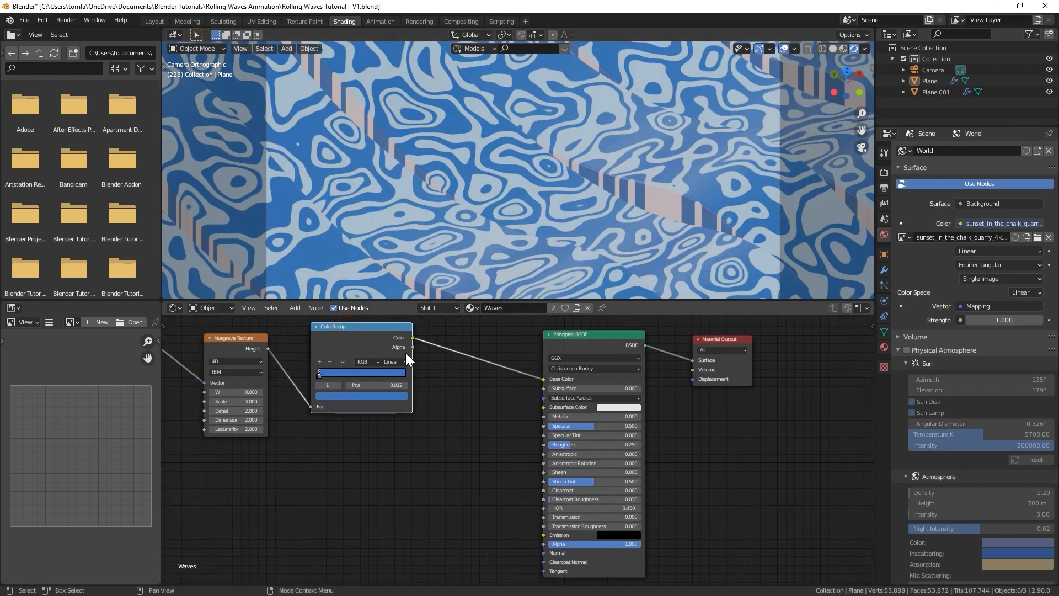
pyautogui.hotkey('shift', 'd')
pyautogui.click(406, 465)
# Add a Bump node beside the lower ColorRamp, connecting the ramp's Color to its Height and its Normal output to the Principled BSDF's Normal
pyautogui.moveTo(449, 513); pyautogui.dragTo(506, 502, button='middle')
pyautogui.hotkey('shift', 'a')
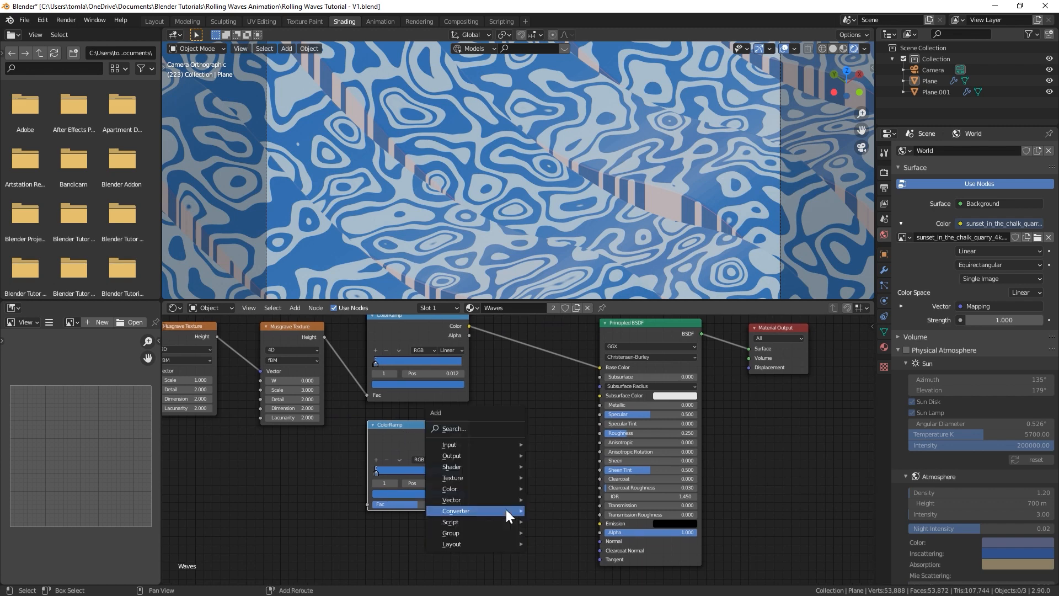
pyautogui.moveTo(462, 499)
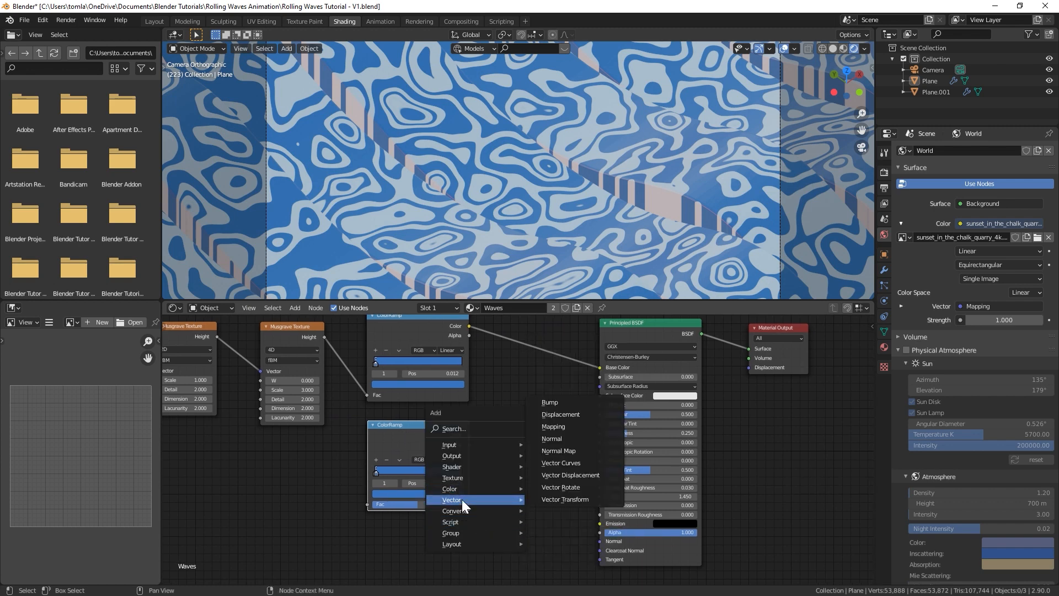
pyautogui.click(550, 402)
pyautogui.click(551, 511)
pyautogui.moveTo(469, 436); pyautogui.dragTo(521, 532)
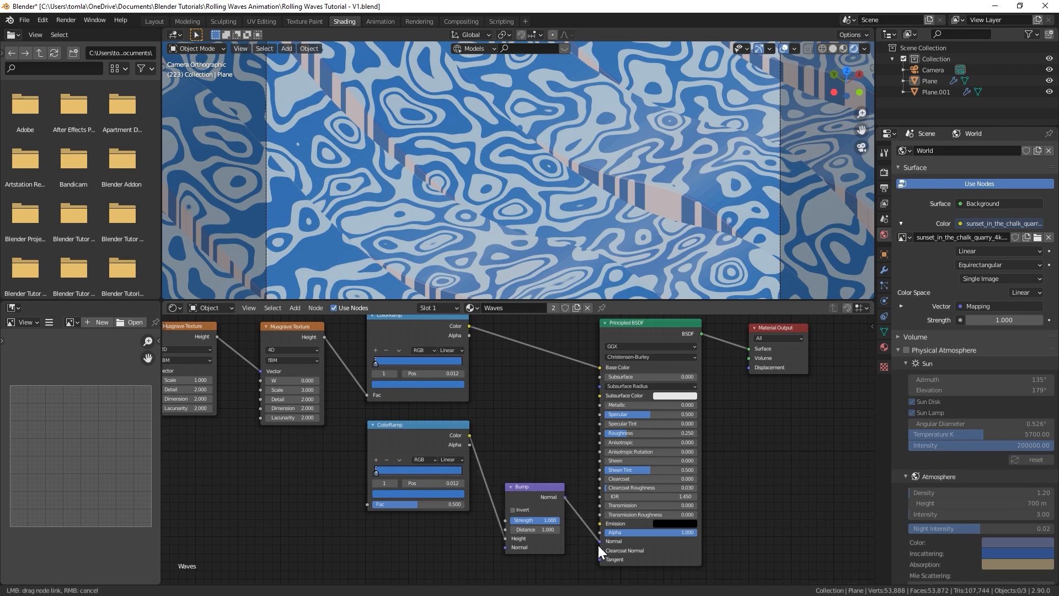
pyautogui.moveTo(598, 545); pyautogui.dragTo(598, 543)
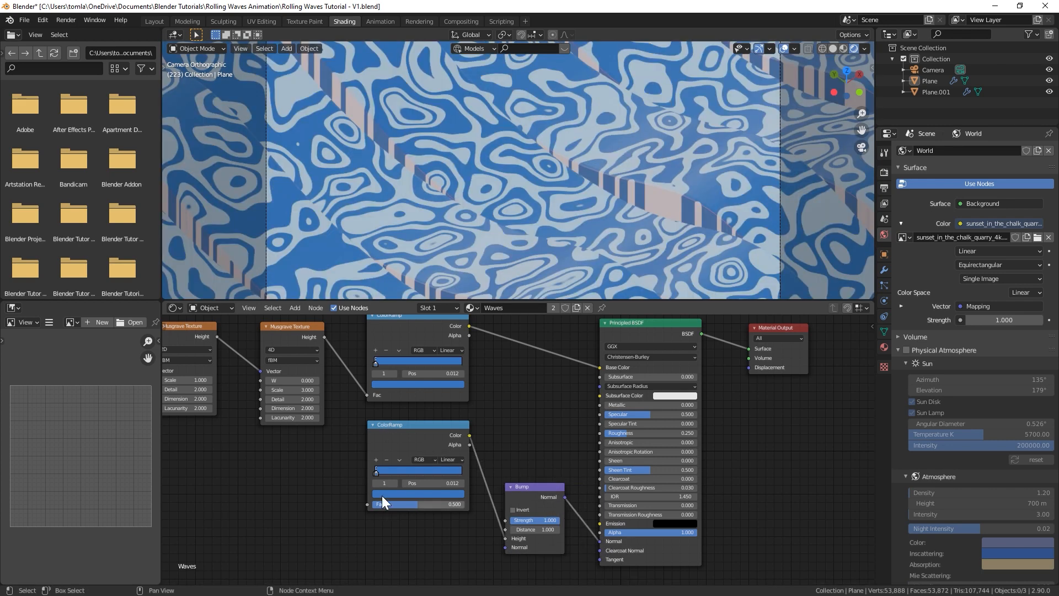
# Change the lower ColorRamp's blue stop to black and set the Bump node's Strength to 0.5
pyautogui.click(383, 494)
pyautogui.moveTo(444, 393); pyautogui.dragTo(451, 464)
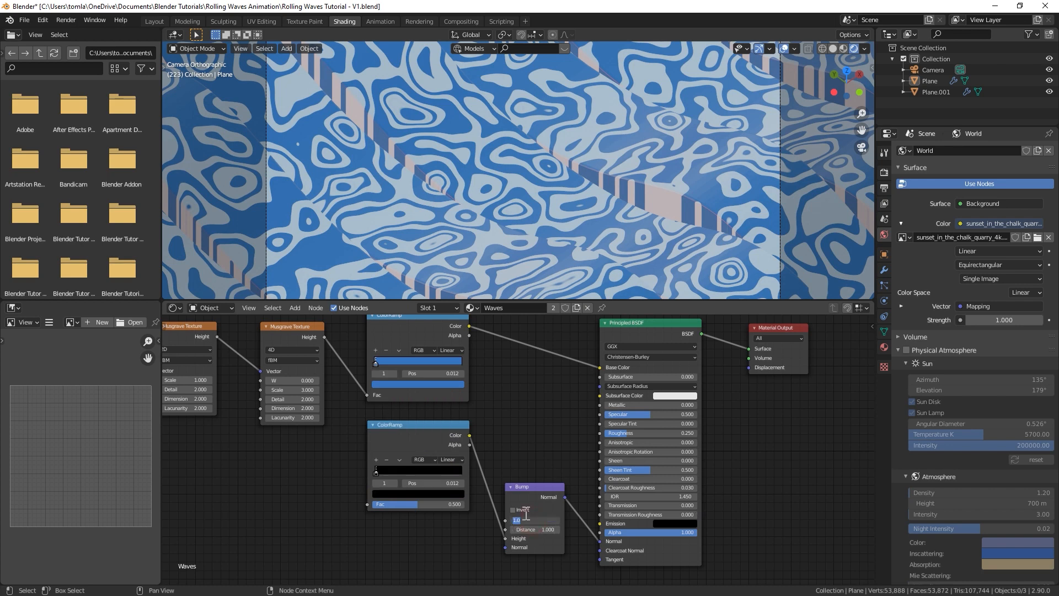
pyautogui.press('Return')
# Apply smooth shading to both interleaved wave planes, Plane and Plane.001
pyautogui.moveTo(557, 182); pyautogui.dragTo(469, 154, button='middle')
pyautogui.click(428, 148)
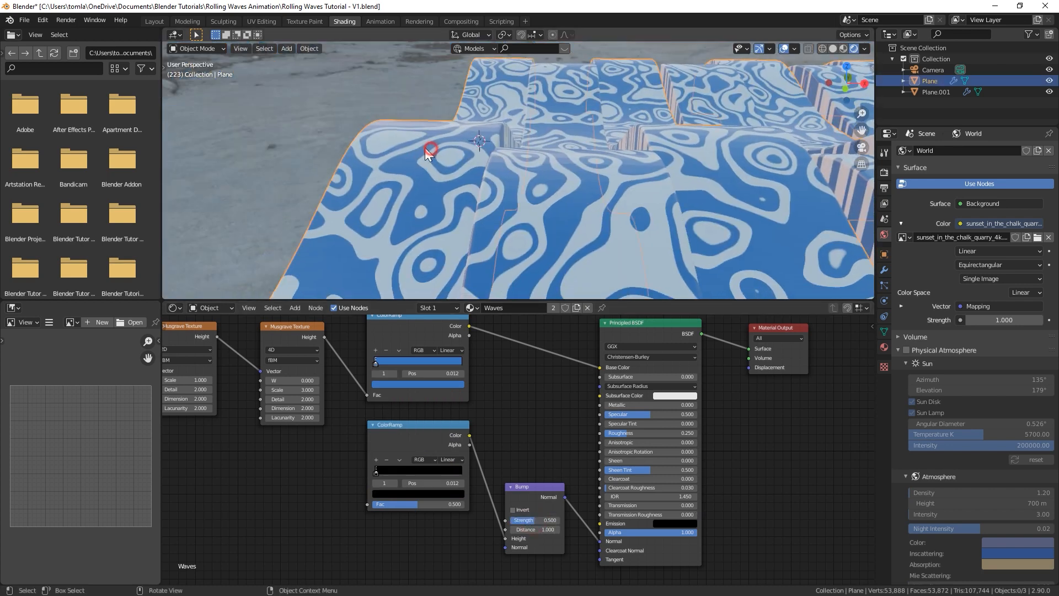
pyautogui.rightClick(407, 135)
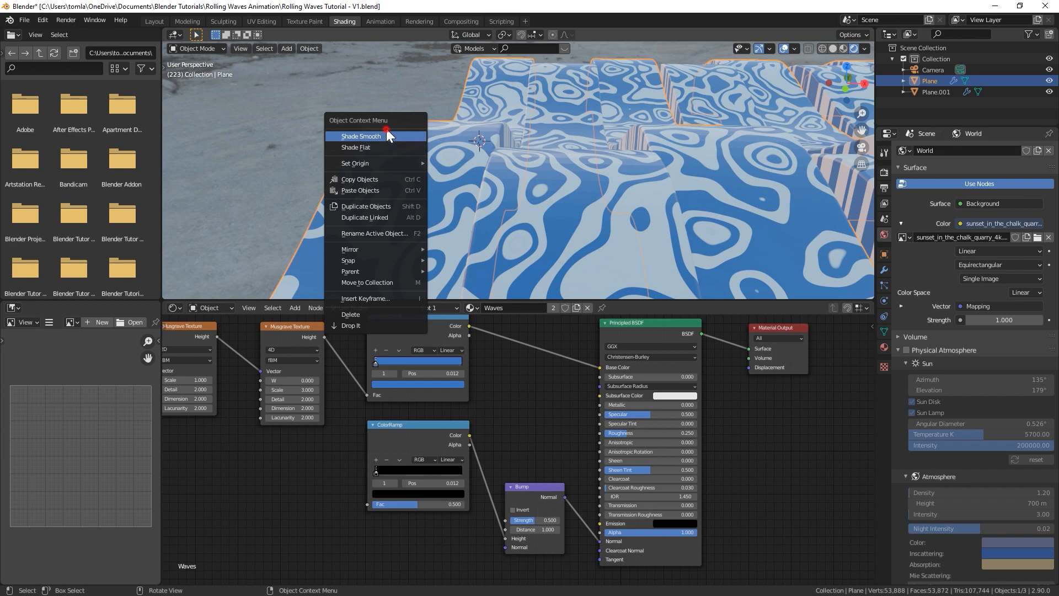
pyautogui.rightClick(526, 177)
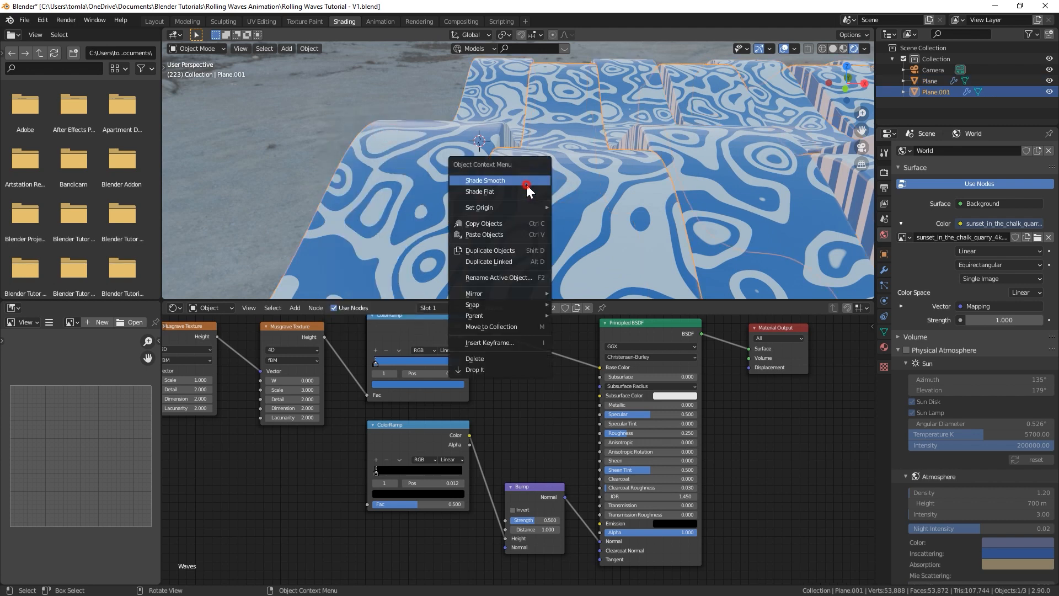
pyautogui.click(398, 136)
pyautogui.click(528, 189)
pyautogui.click(411, 157)
pyautogui.click(545, 199)
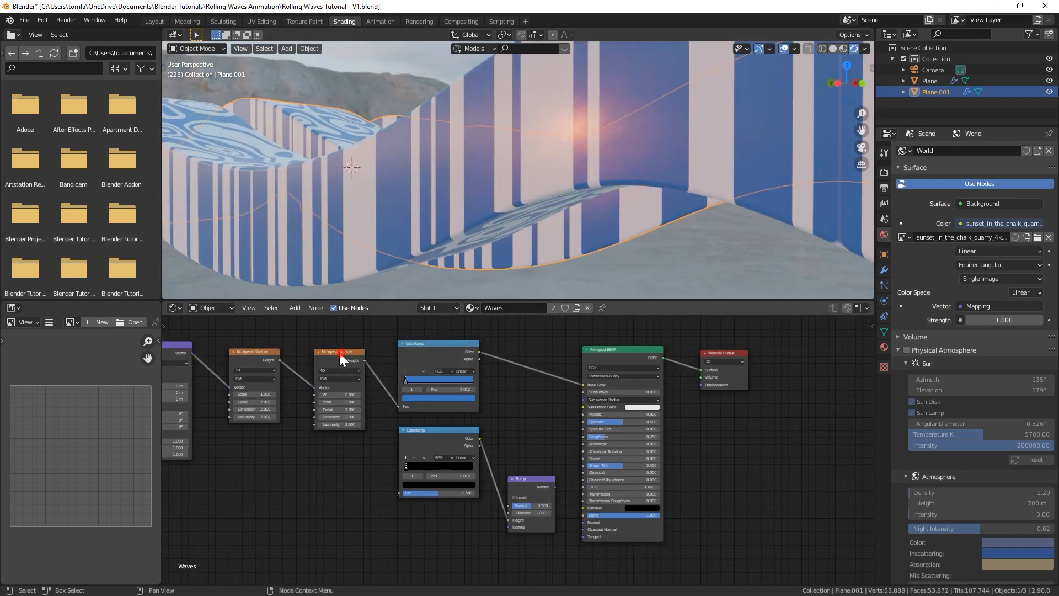
# Connect the 4D Musgrave's Height to the lower ColorRamp's Fac and the Bump's Normal to the Principled BSDF, and play back the animation
pyautogui.moveTo(340, 353); pyautogui.dragTo(398, 492)
pyautogui.moveTo(555, 487); pyautogui.dragTo(583, 522)
pyautogui.moveTo(602, 269); pyautogui.dragTo(585, 154, button='middle')
pyautogui.hotkey('alt', 'a')
pyautogui.press('space')
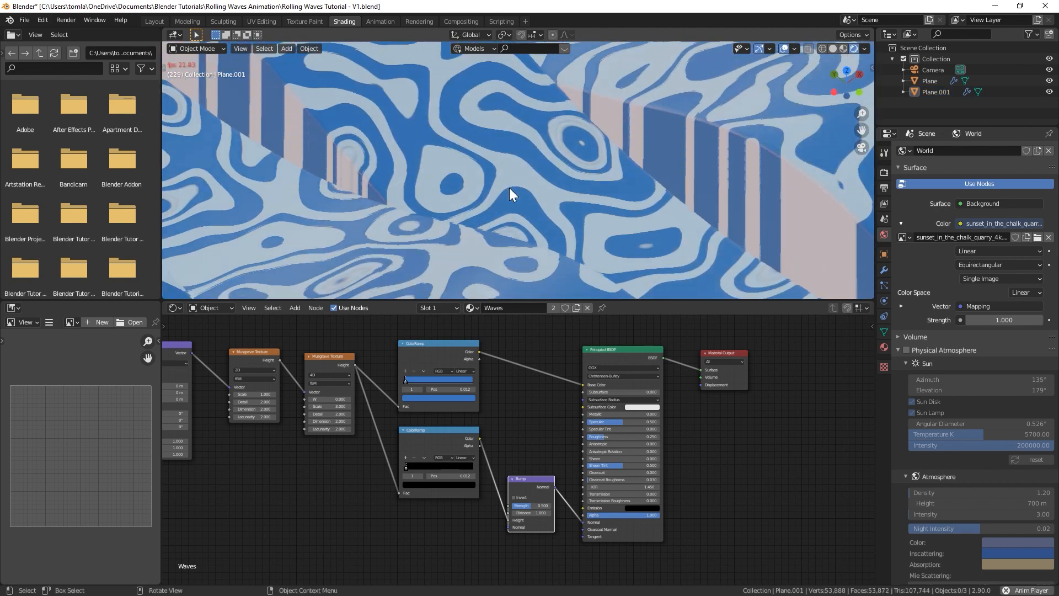
pyautogui.press('space')
pyautogui.press('KP_0')
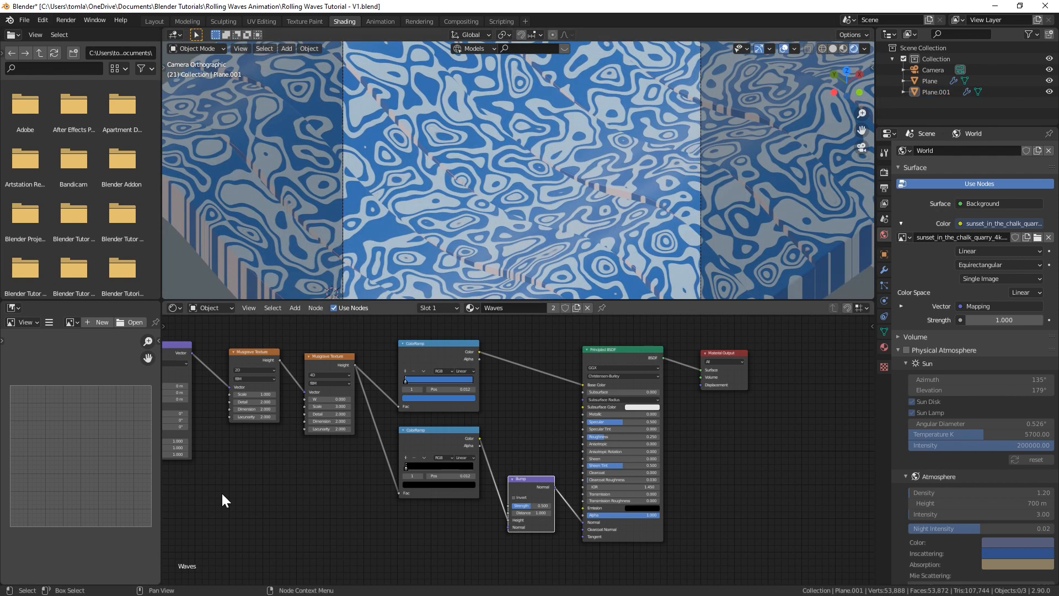
# Split the Shader Editor area horizontally and turn the new lower strip into a Timeline
pyautogui.rightClick(161, 540)
pyautogui.click(147, 541)
pyautogui.click(174, 529)
pyautogui.click(176, 537)
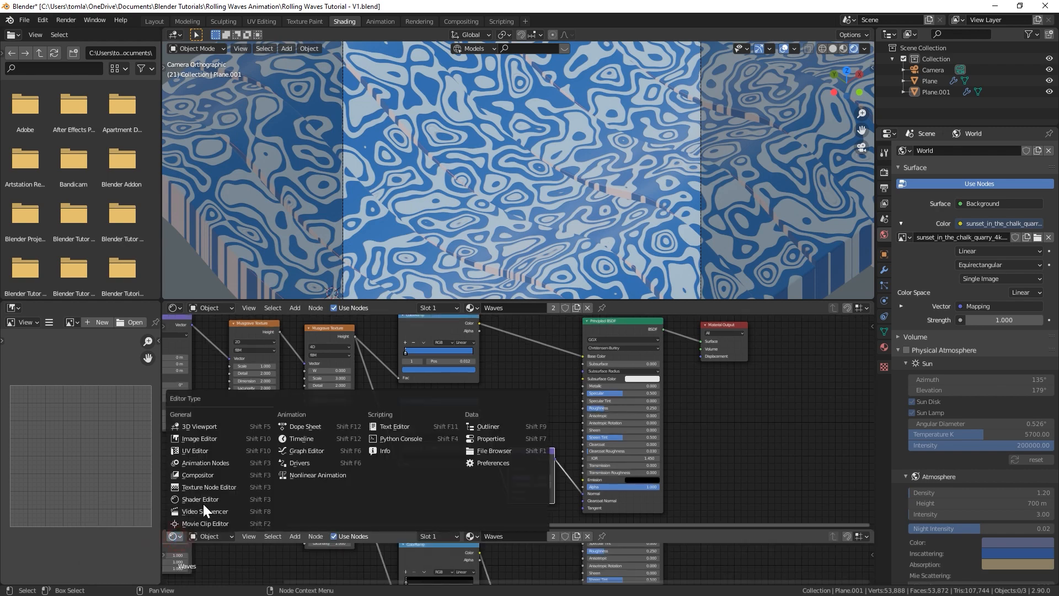
pyautogui.click(308, 439)
# Return to the first frame and set the animation's End frame to 120
pyautogui.hotkey('shift', 'Left')
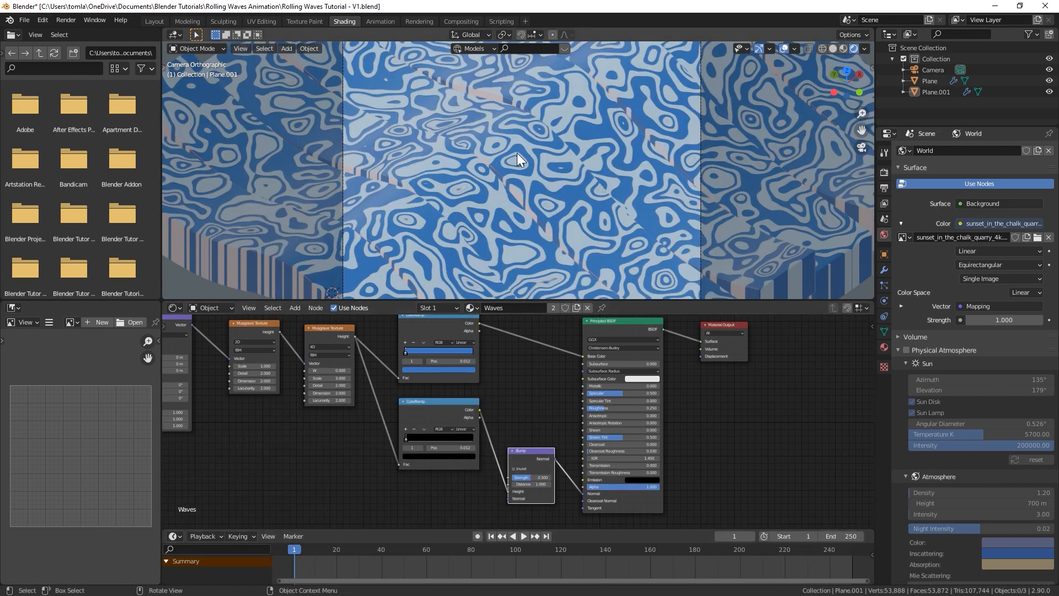
pyautogui.scroll(-2, 518, 152)
pyautogui.keyDown('shift'); pyautogui.moveTo(543, 152); pyautogui.dragTo(538, 170, button='middle'); pyautogui.keyUp('shift')
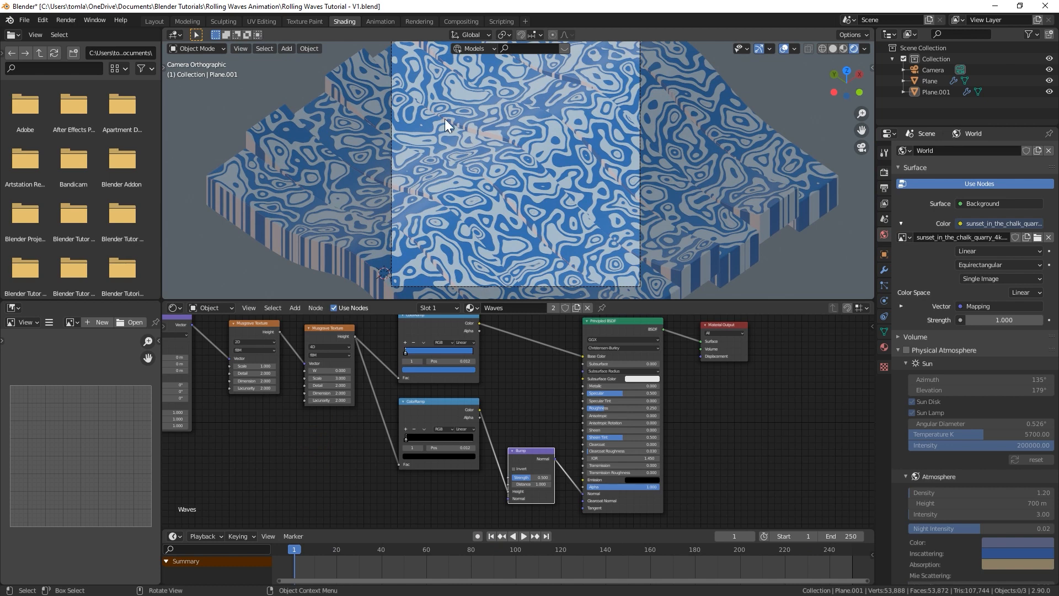
pyautogui.click(852, 535)
pyautogui.write('120')
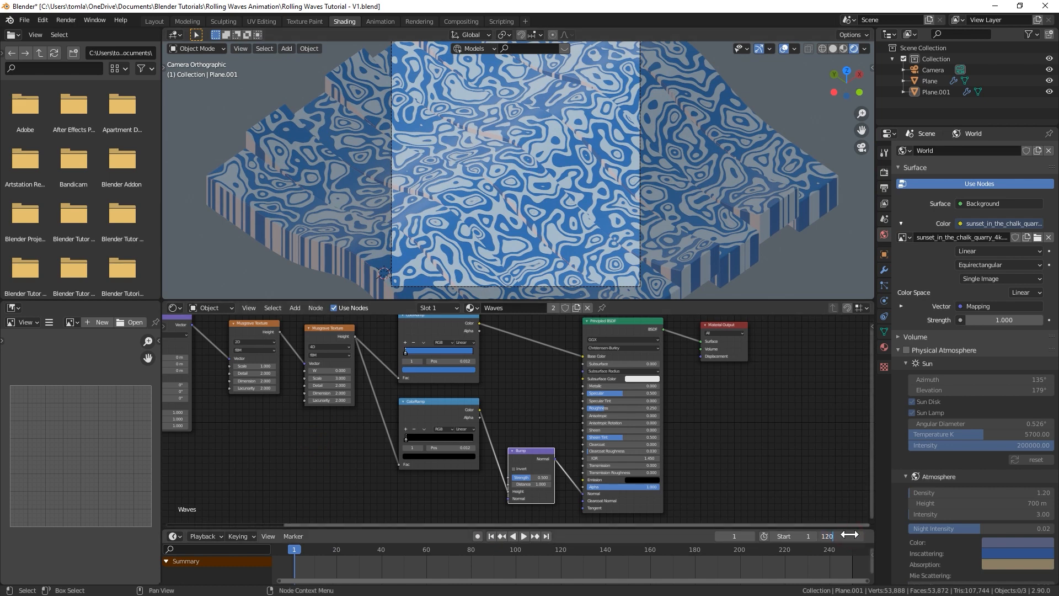
pyautogui.press('Return')
# Play back the shortened animation from the camera view and save the file
pyautogui.click(524, 537)
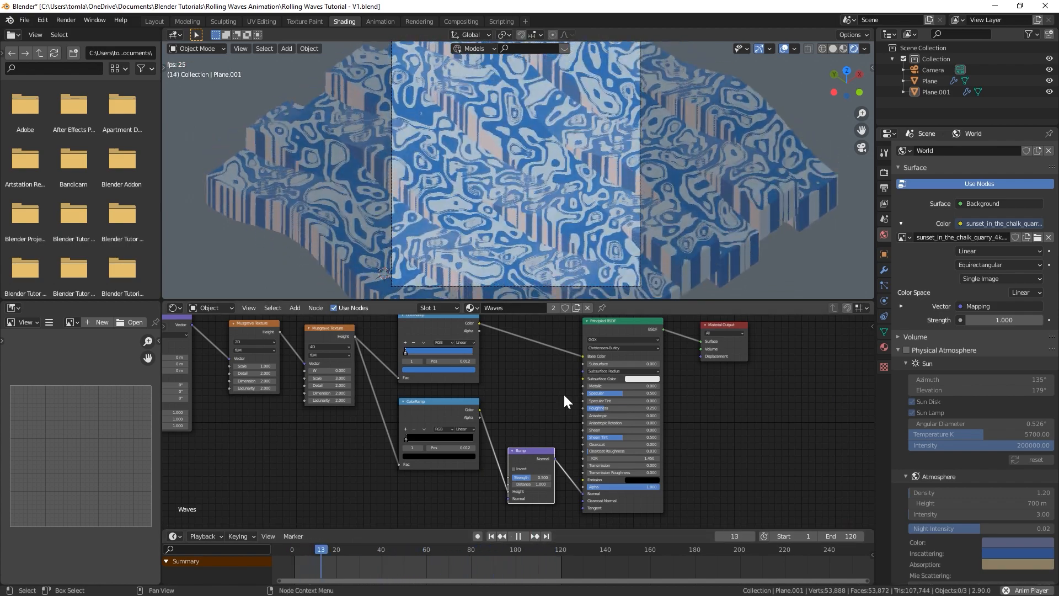
pyautogui.press('Escape')
pyautogui.hotkey('ctrl', 's')
# Insert a keyframe for the 4D Musgrave Texture's W value of 0 at frame 1
pyautogui.moveTo(347, 402); pyautogui.dragTo(403, 413, button='middle')
pyautogui.scroll(10, 382, 371)
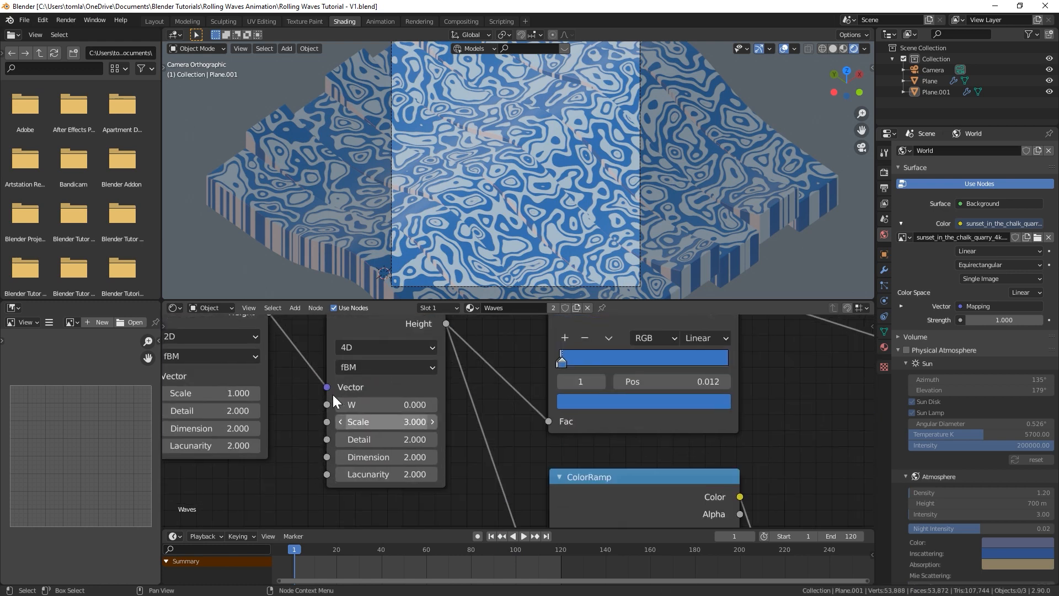
pyautogui.click(396, 403)
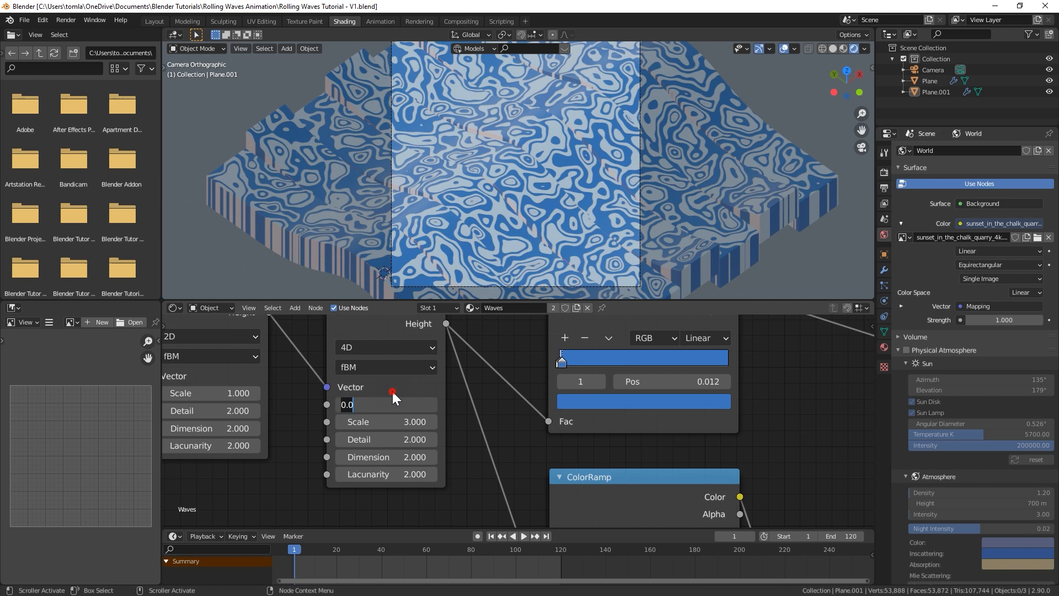
pyautogui.press('Return')
pyautogui.press('i')
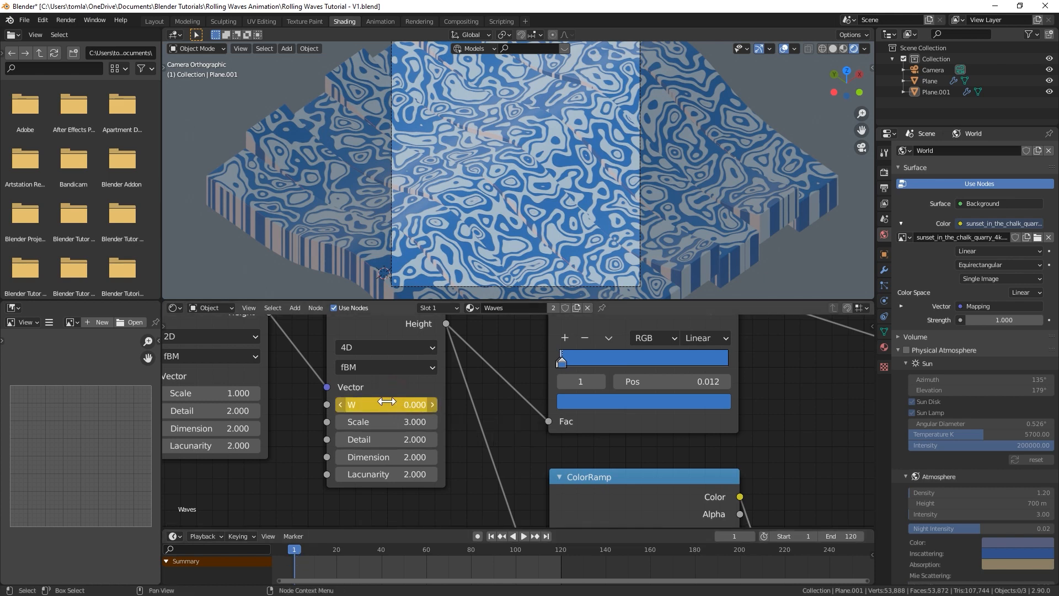
# At frame 60, set the 4D Musgrave Texture's W to 0.55 and keyframe it
pyautogui.click(426, 550)
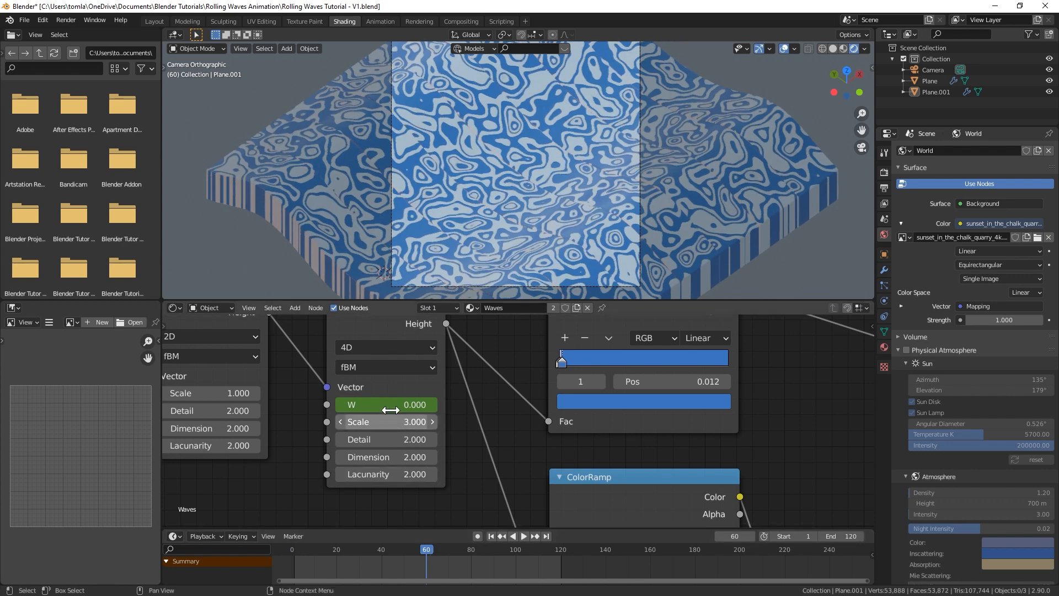
pyautogui.click(392, 409)
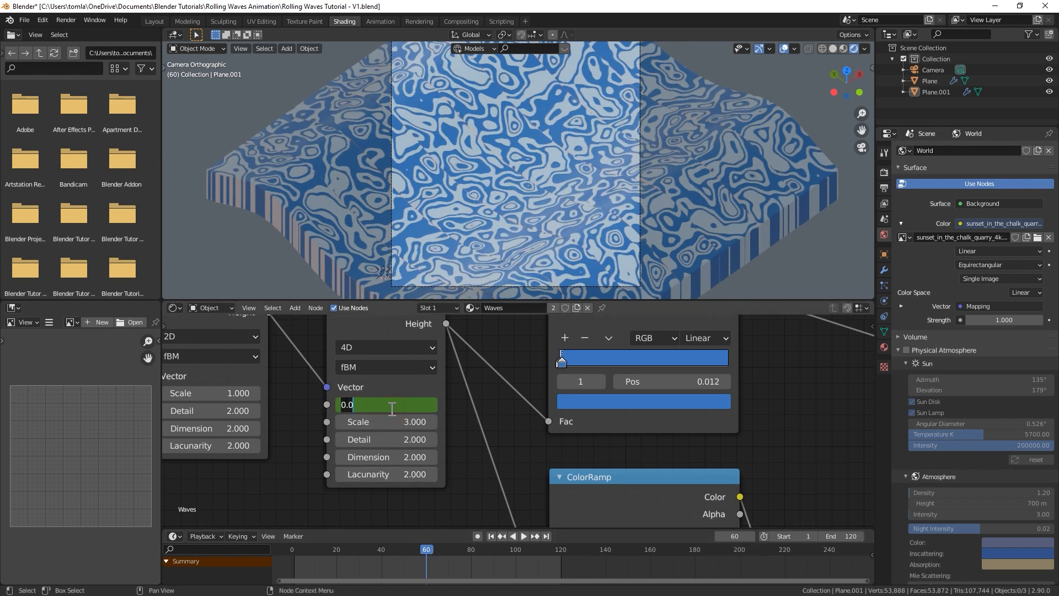
pyautogui.write('.55')
pyautogui.press('Return')
pyautogui.press('i')
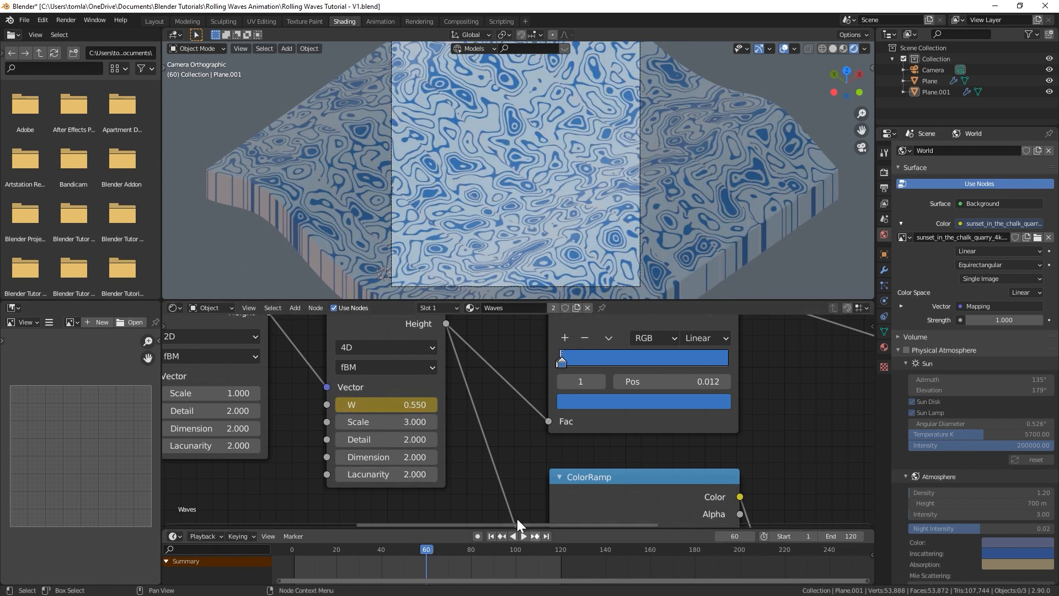
# At frame 120, set the 4D Musgrave Texture's W back to 0 and keyframe it
pyautogui.click(560, 549)
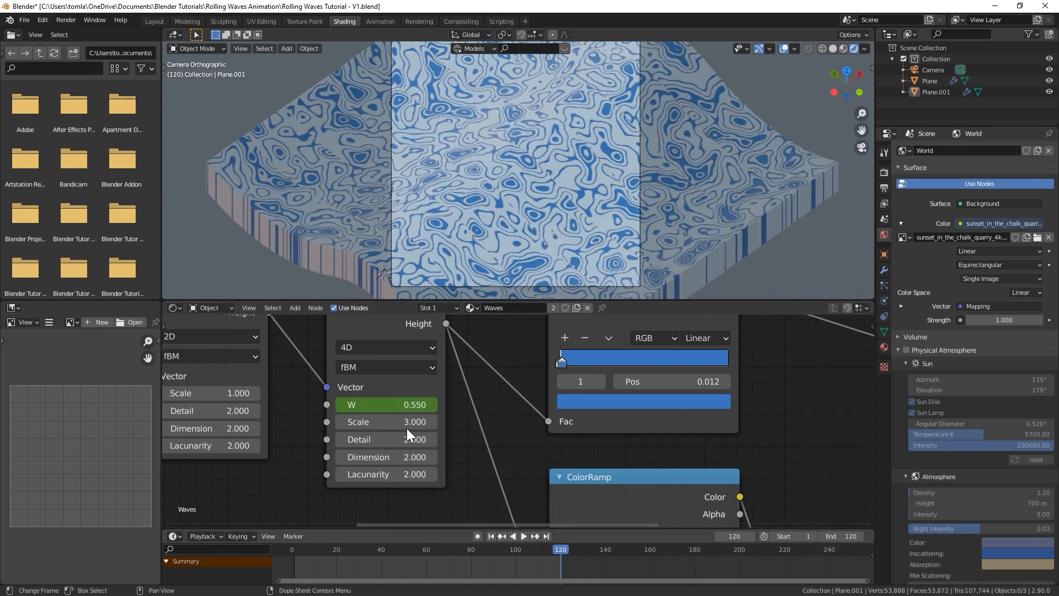
pyautogui.click(394, 401)
pyautogui.write('0')
pyautogui.press('Return')
pyautogui.press('i')
# Play back the looping pattern animation and inspect the wave texture at frame 60
pyautogui.click(523, 536)
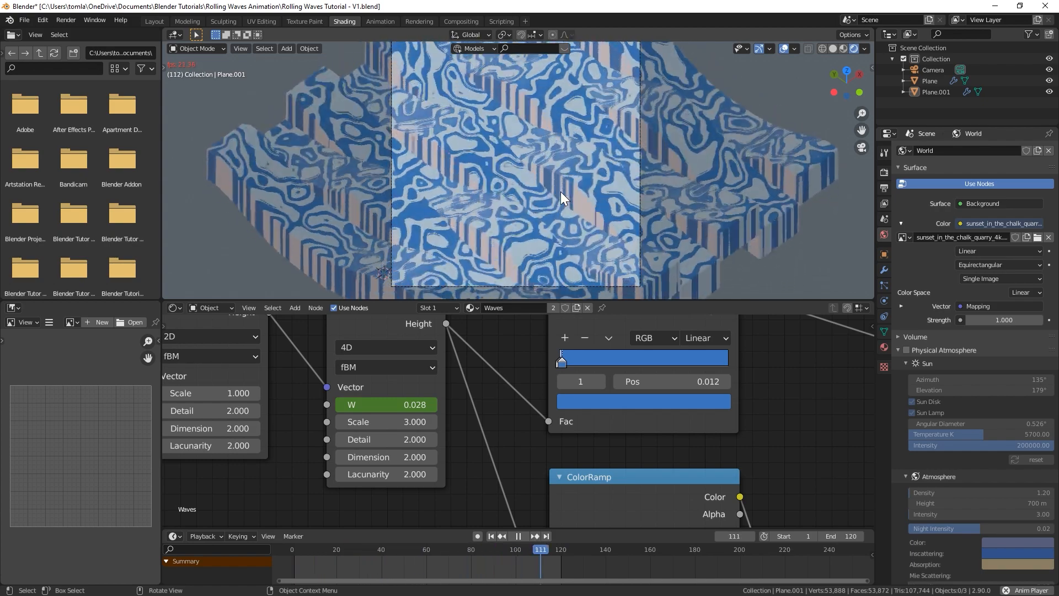
pyautogui.press('space')
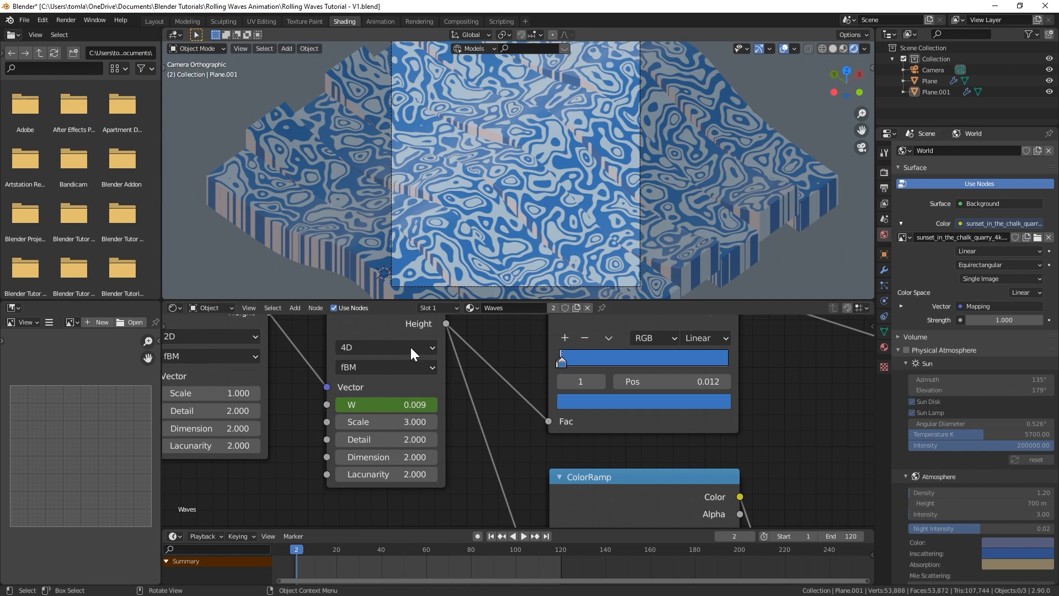
pyautogui.press('space')
pyautogui.click(419, 550)
pyautogui.moveTo(426, 551); pyautogui.dragTo(426, 552)
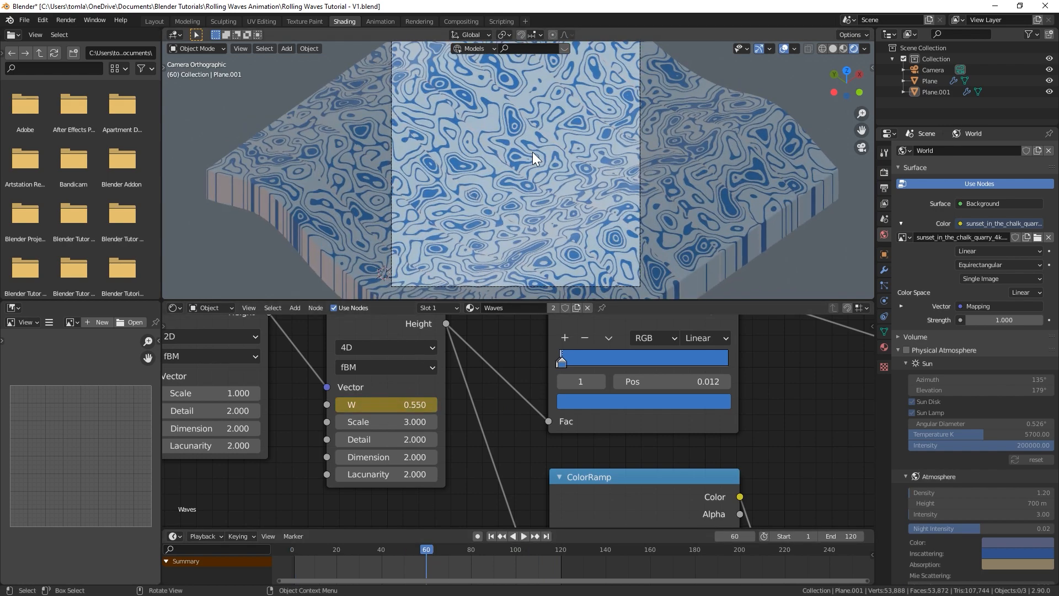
pyautogui.press('space')
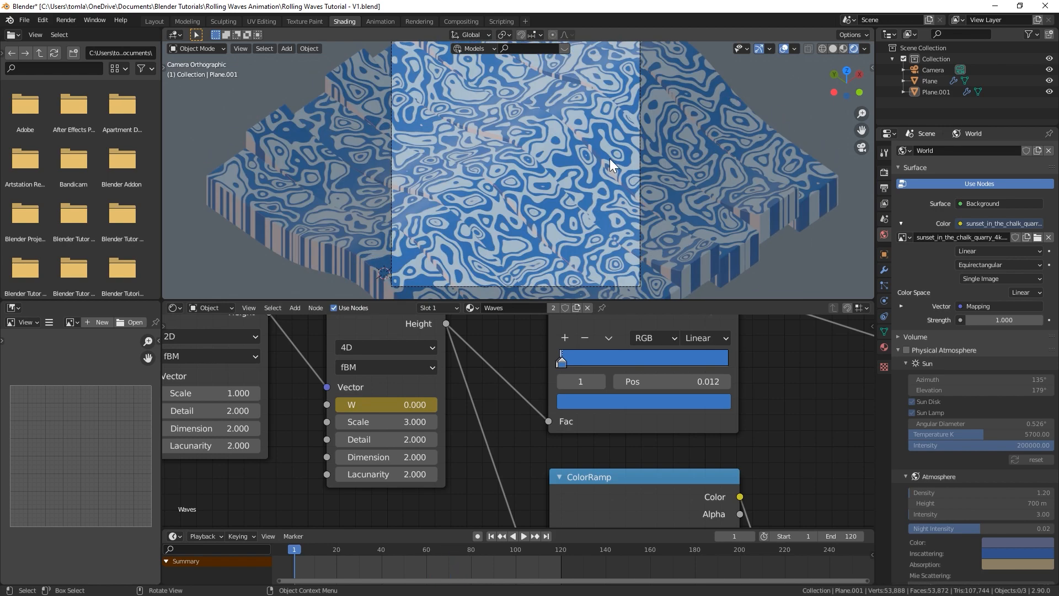
# Add an Area light to the scene
pyautogui.moveTo(610, 158); pyautogui.dragTo(427, 214, button='middle')
pyautogui.scroll(-2, 475, 204)
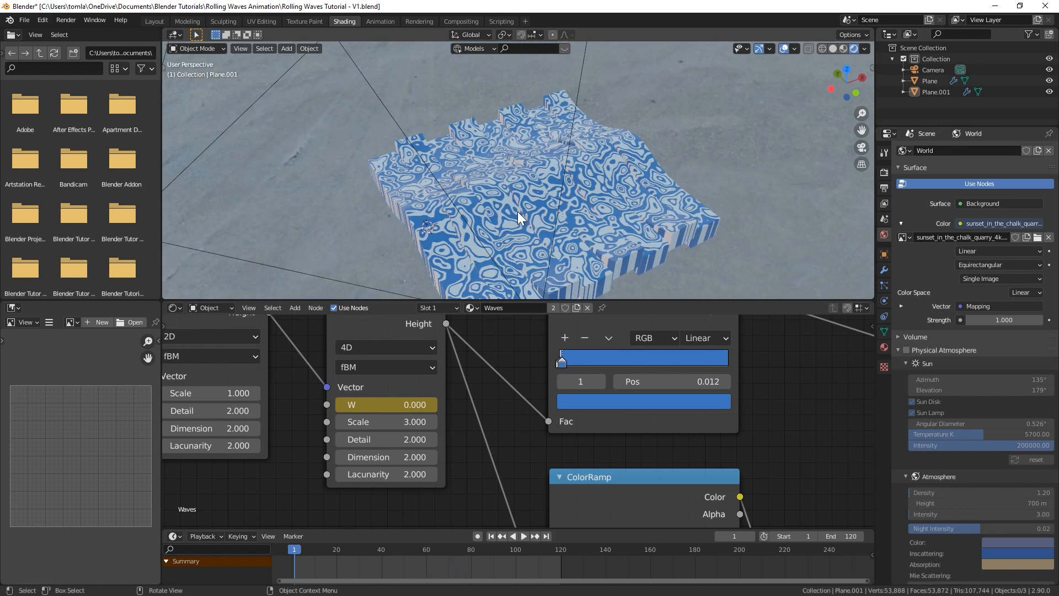
pyautogui.hotkey('shift', 'a')
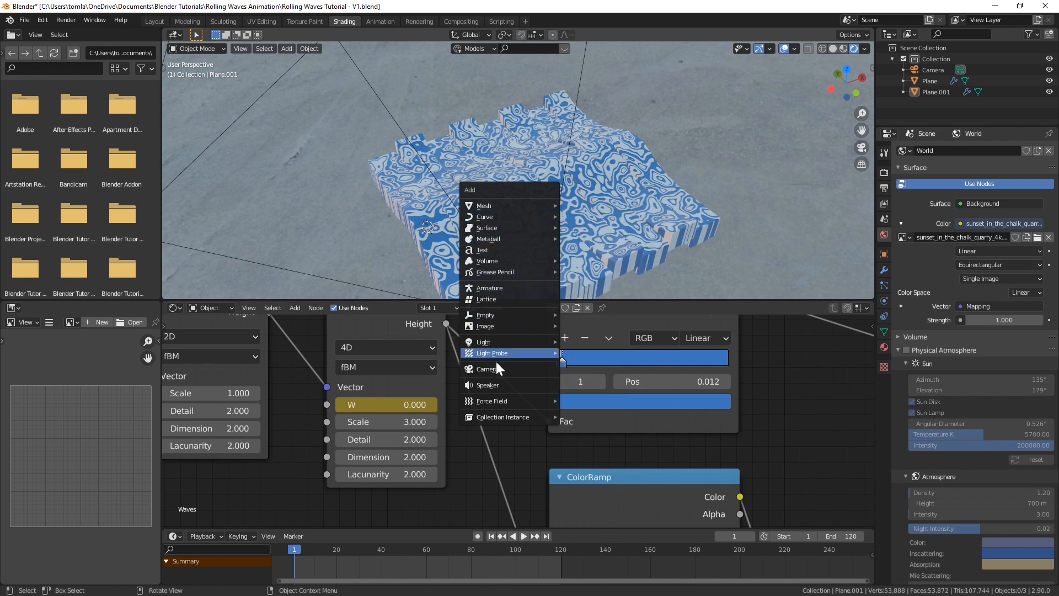
pyautogui.click(586, 375)
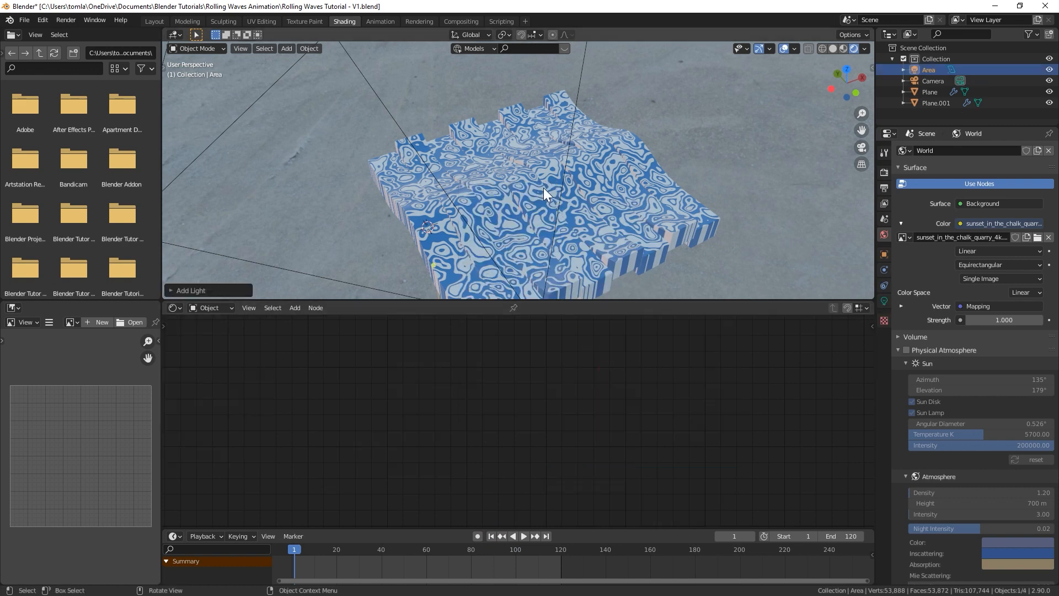
# In front view, move the area light up and away to the side of the waves and rotate it to aim at them
pyautogui.press('KP_1')
pyautogui.scroll(-2, 438, 201)
pyautogui.scroll(-1, 438, 201)
pyautogui.press('g')
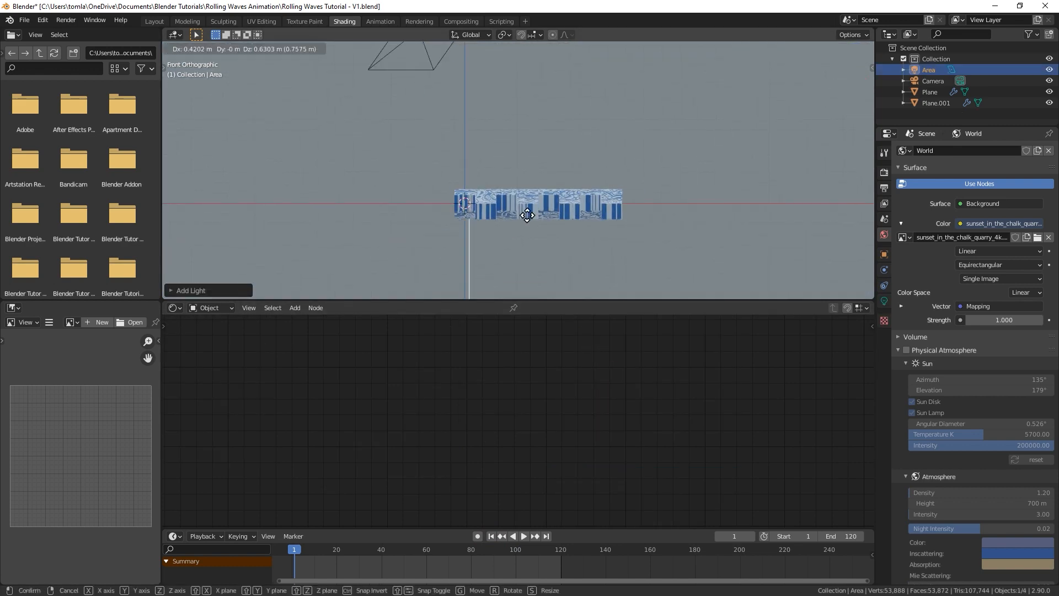
pyautogui.click(723, 137)
pyautogui.press('r')
pyautogui.click(640, 204)
pyautogui.press('g')
pyautogui.click(709, 186)
# Enlarge the area light and stretch it along the global Y axis into a long strip wider than the waves
pyautogui.keyDown('shift'); pyautogui.moveTo(674, 215); pyautogui.dragTo(608, 257, button='middle'); pyautogui.keyUp('shift')
pyautogui.press('g')
pyautogui.press('s')
pyautogui.click(618, 227)
pyautogui.moveTo(580, 142); pyautogui.dragTo(485, 159, button='middle')
pyautogui.press('s')
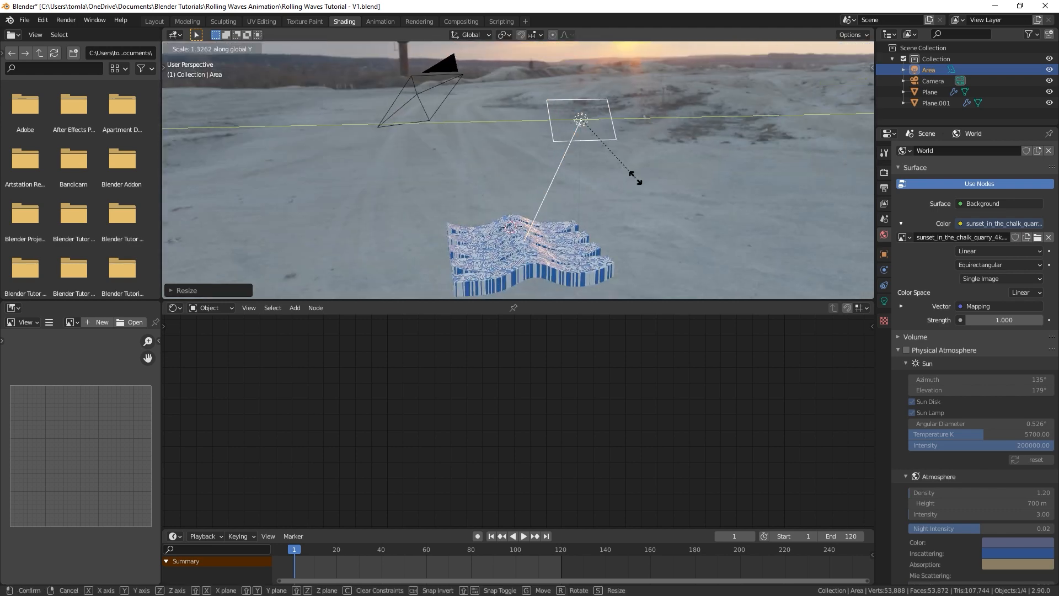
pyautogui.press('y')
pyautogui.click(709, 177)
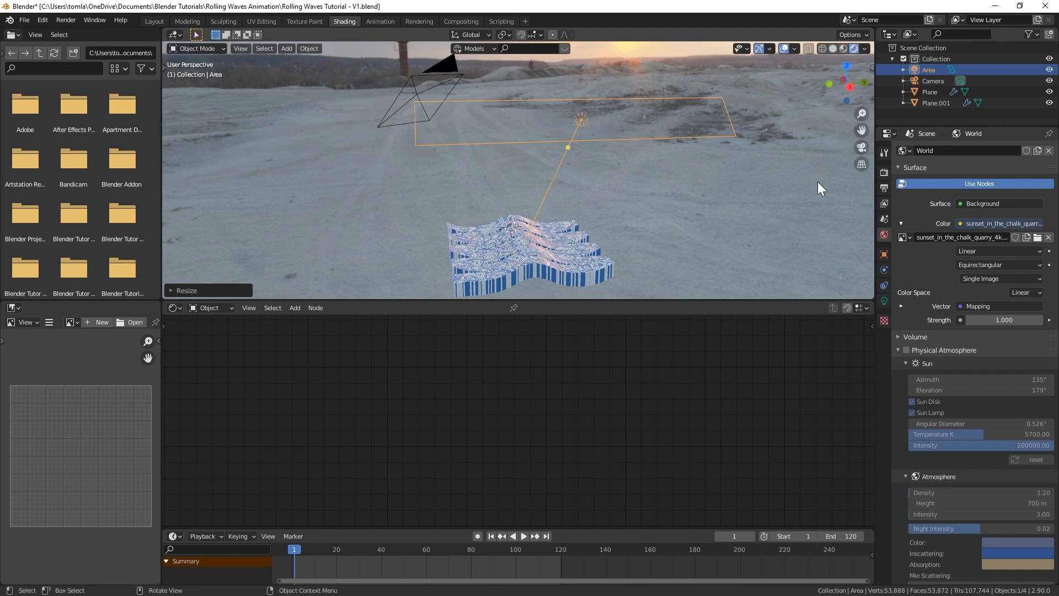
# Give the area light a pale blue colour and set its Power to 1000 W
pyautogui.click(884, 301)
pyautogui.click(998, 210)
pyautogui.click(989, 98)
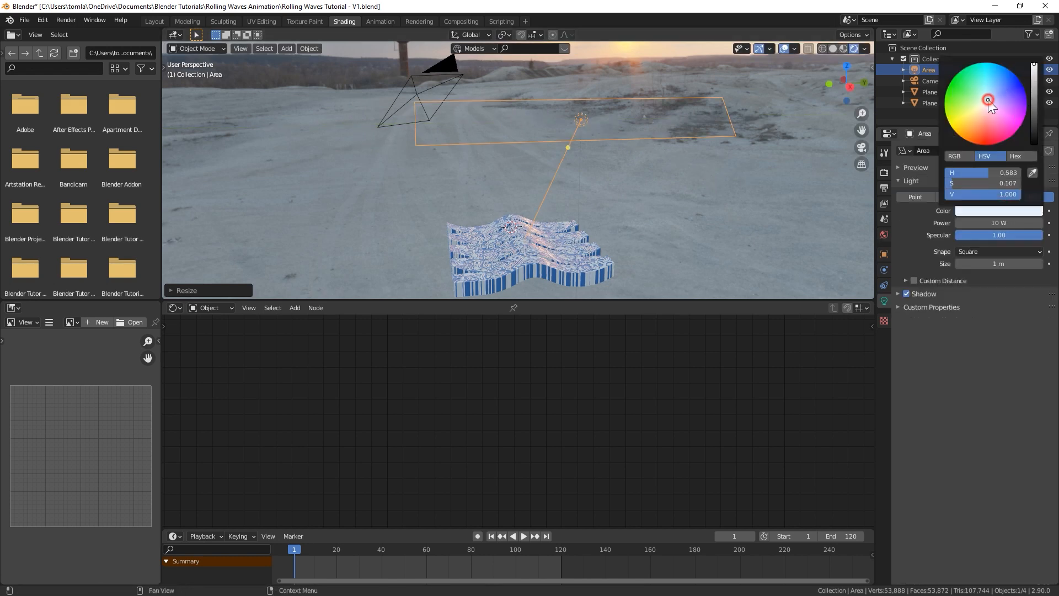
pyautogui.click(1012, 222)
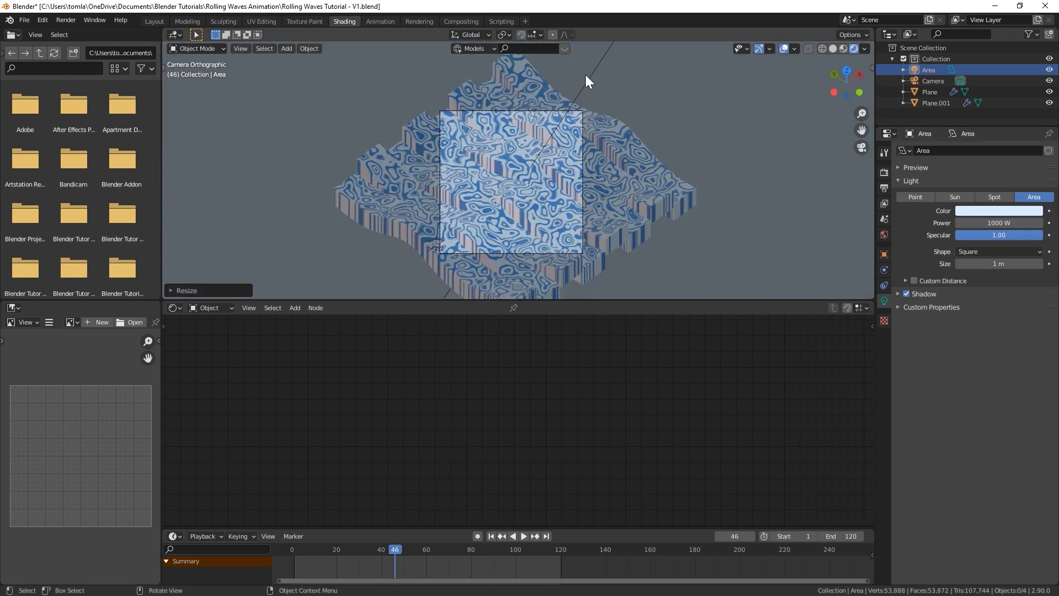
# Switch to the Layout workspace and move the area light about 12.5 m along its local Z axis, closer to the waves
pyautogui.click(587, 77)
pyautogui.scroll(-2, 598, 98)
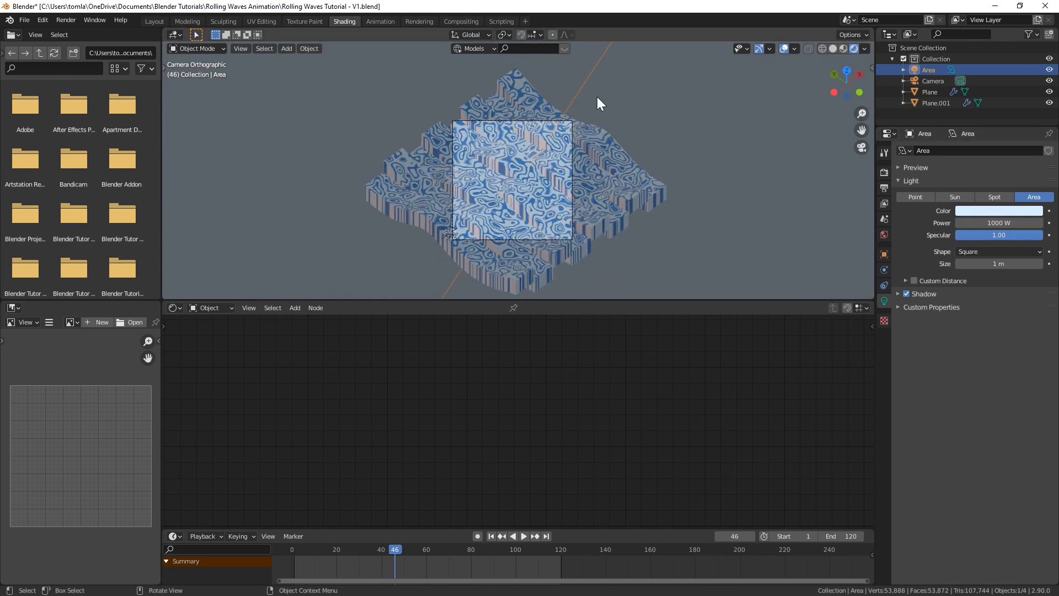
pyautogui.click(154, 21)
pyautogui.scroll(-5, 502, 197)
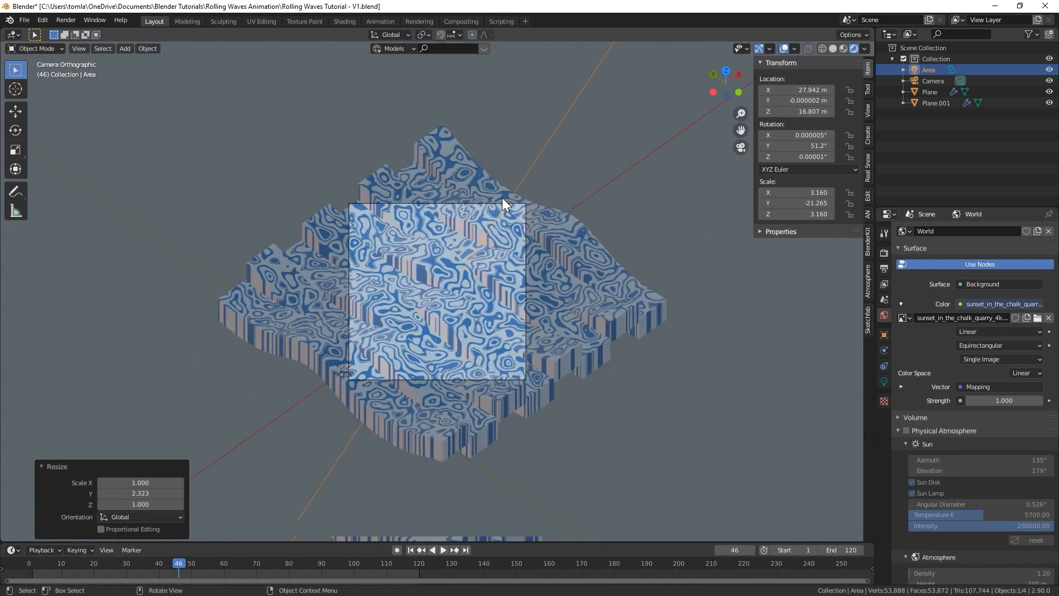
pyautogui.keyDown('shift'); pyautogui.moveTo(516, 198); pyautogui.dragTo(490, 200, button='middle'); pyautogui.keyUp('shift')
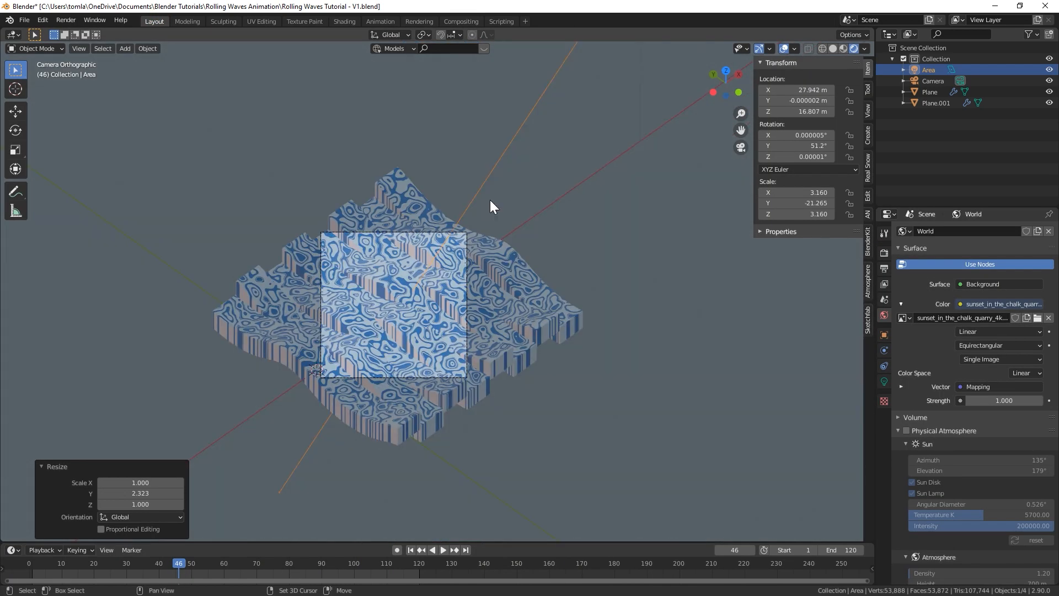
pyautogui.scroll(4, 531, 162)
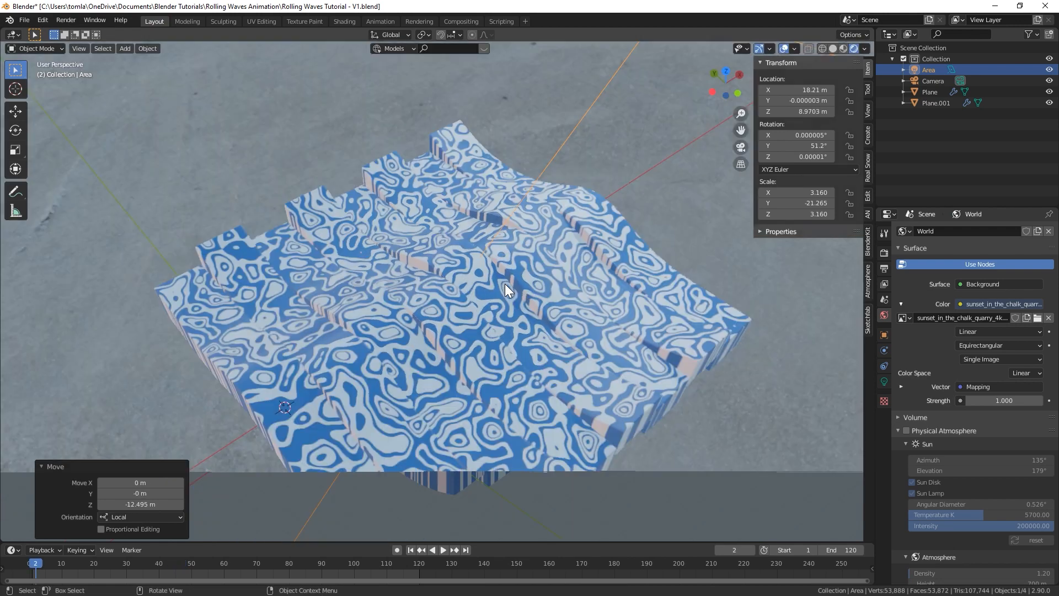
# Shorten the area light strip along Y and scale it down uniformly by a factor of about 0.53
pyautogui.scroll(-5, 504, 284)
pyautogui.moveTo(551, 283); pyautogui.dragTo(627, 306, button='middle')
pyautogui.press('s')
pyautogui.press('y')
pyautogui.click(671, 339)
pyautogui.press('s')
pyautogui.click(611, 312)
# Play the wave animation through the camera to check the highlights cast by the area light
pyautogui.press('KP_0')
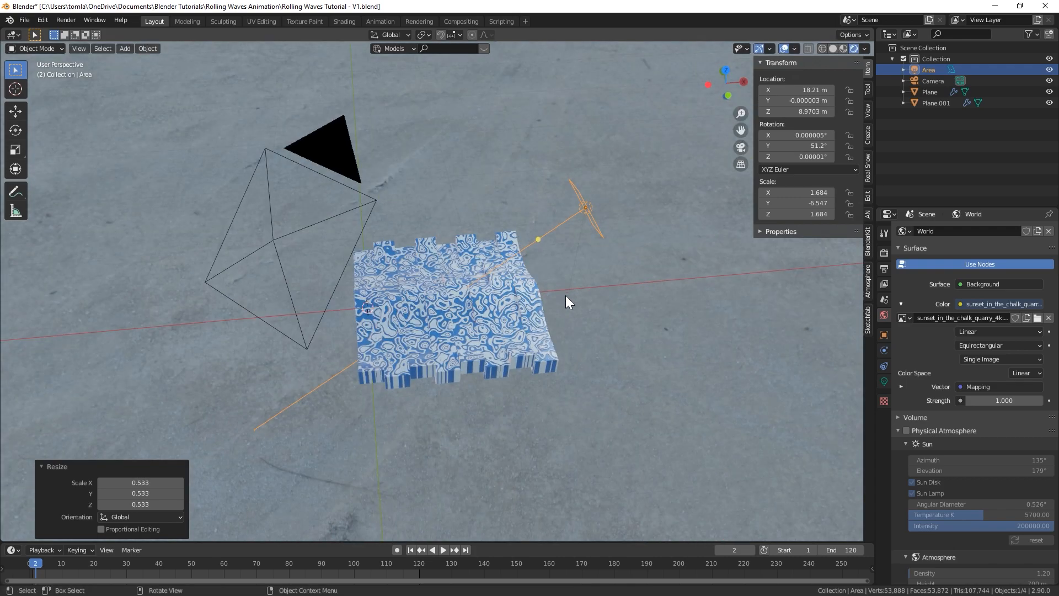
pyautogui.scroll(5, 550, 314)
pyautogui.scroll(-2, 543, 304)
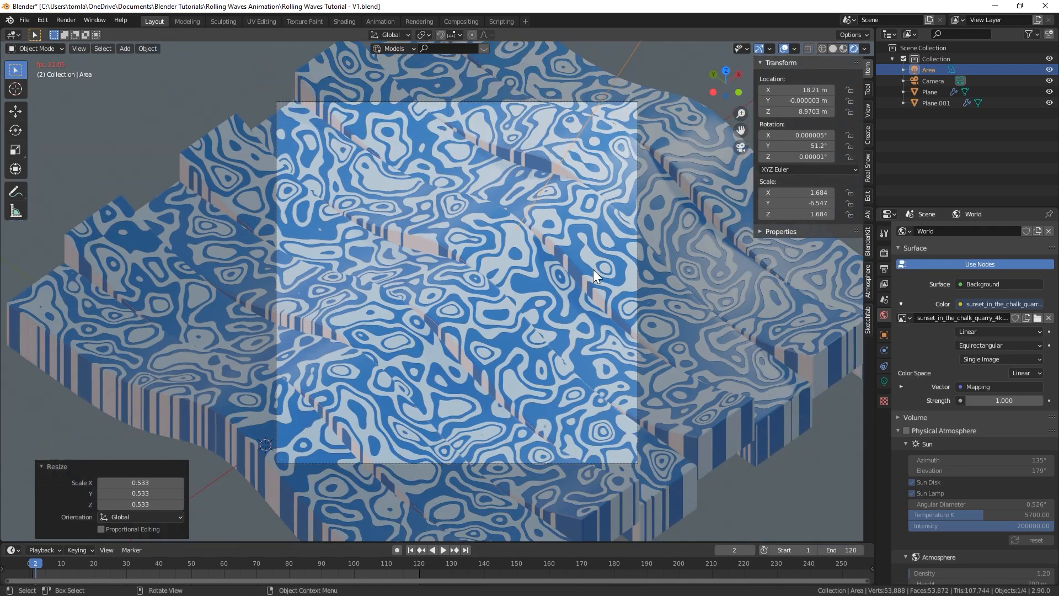
pyautogui.press('space')
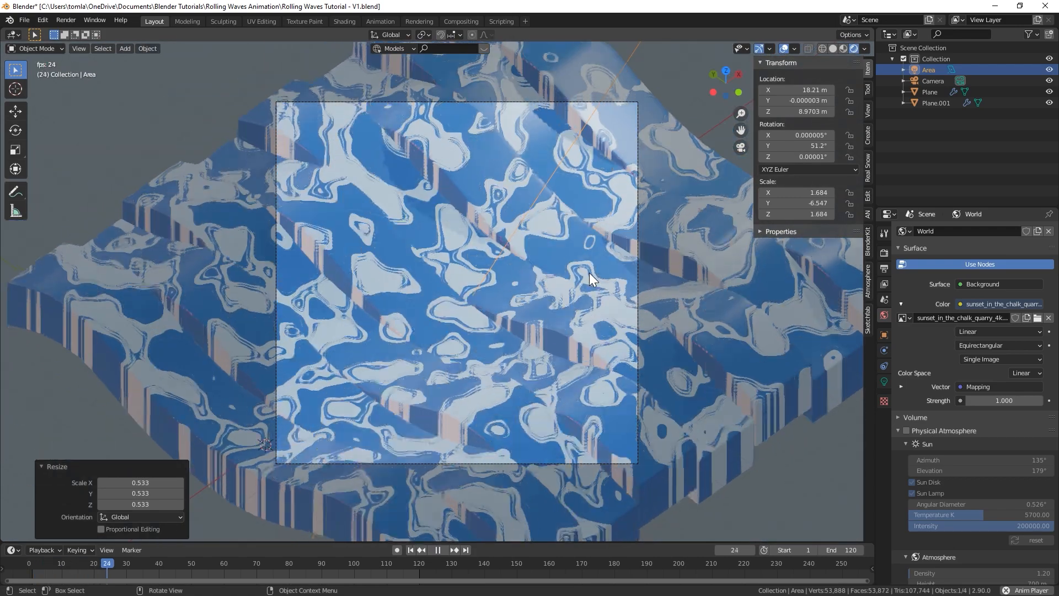
pyautogui.press('space')
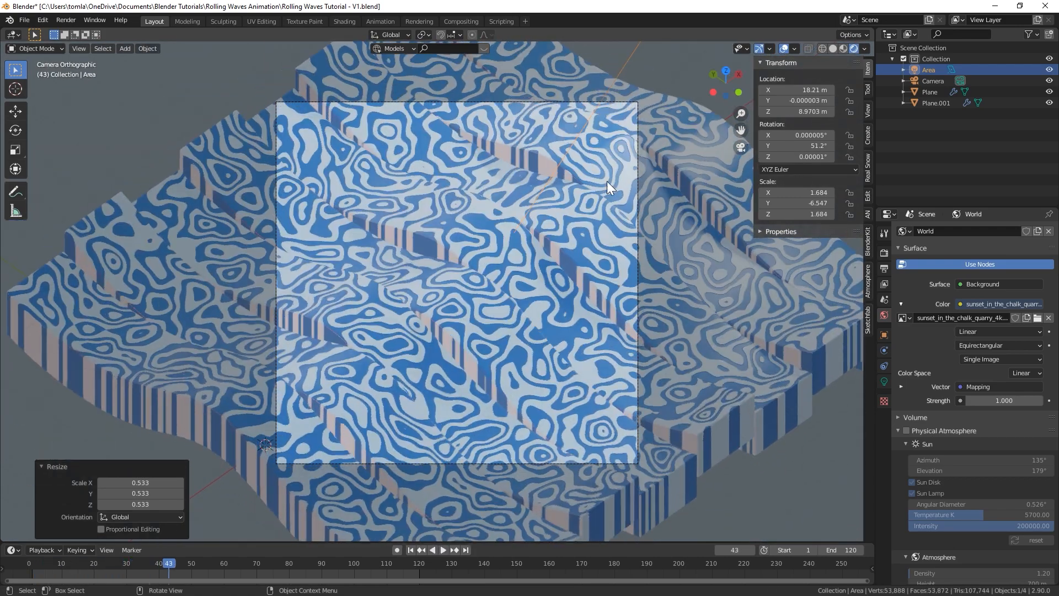
pyautogui.press('space')
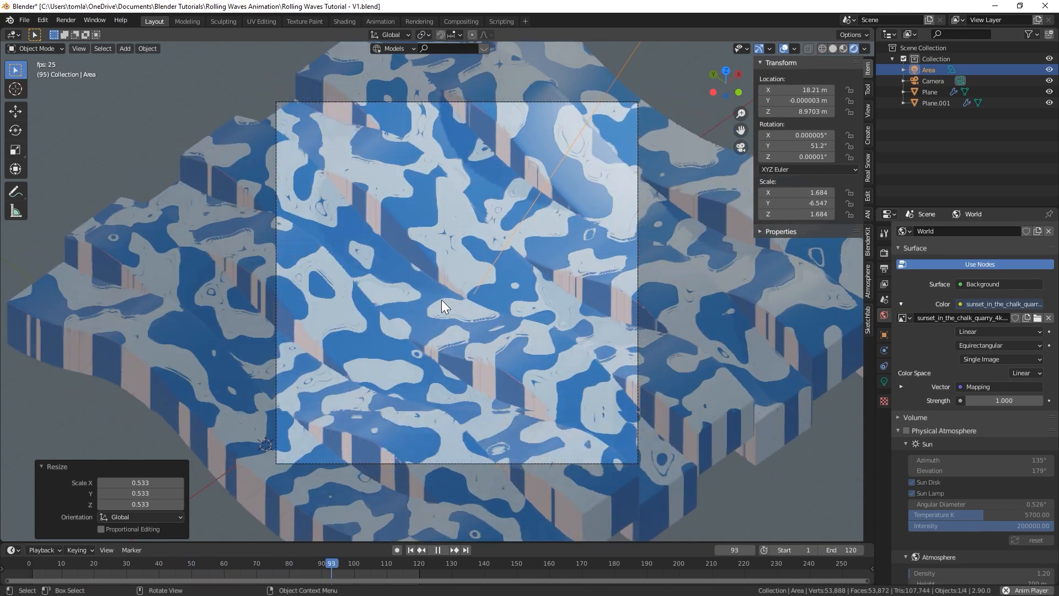
pyautogui.press('space')
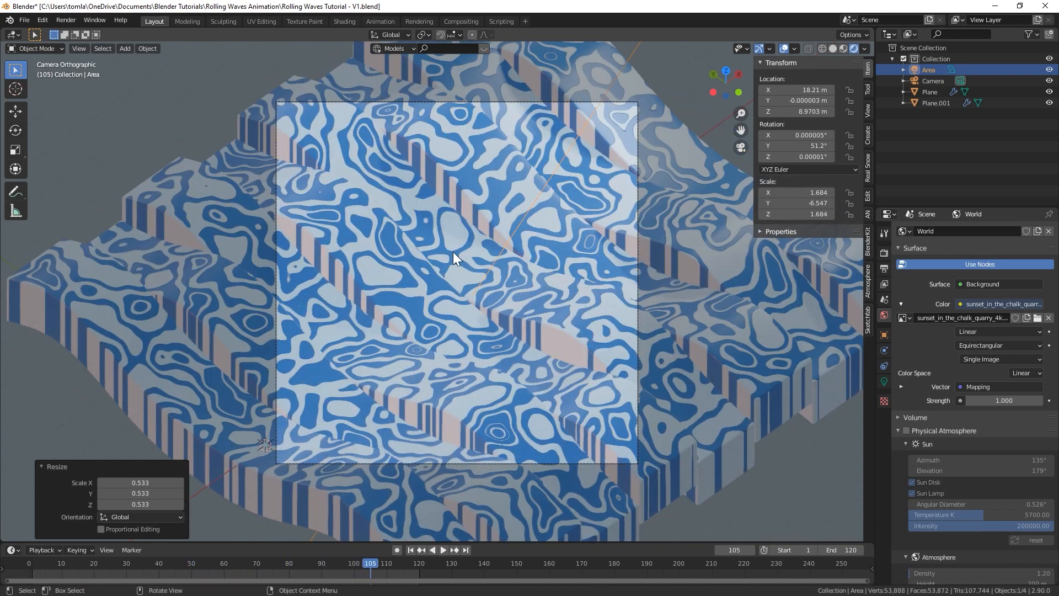
# Set the pivot point to the 3D Cursor and rotate the area light around it by about 12.7° on the global Z axis
pyautogui.scroll(-4, 539, 157)
pyautogui.click(424, 35)
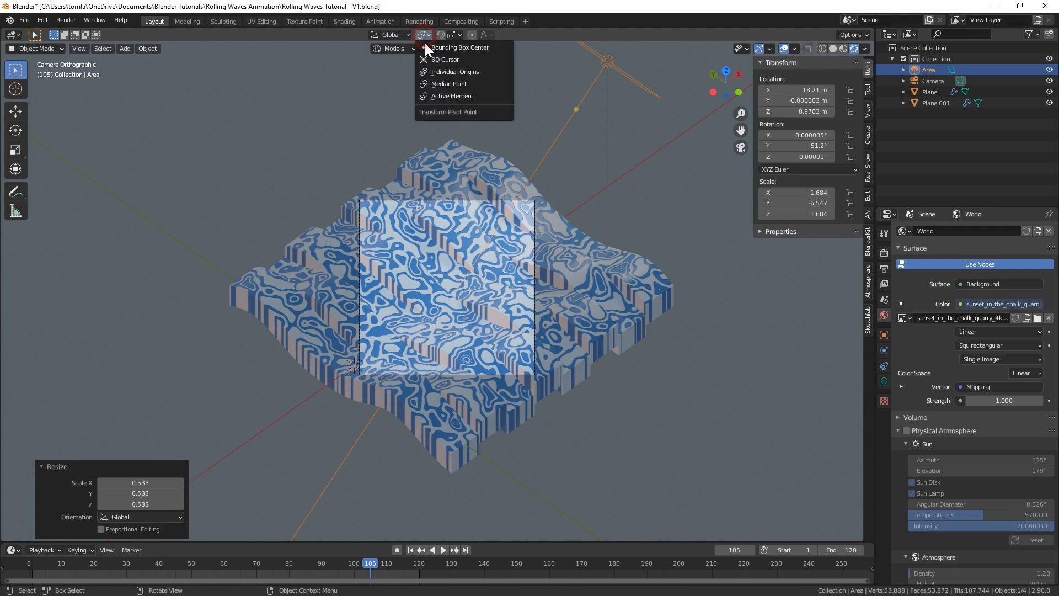
pyautogui.click(442, 60)
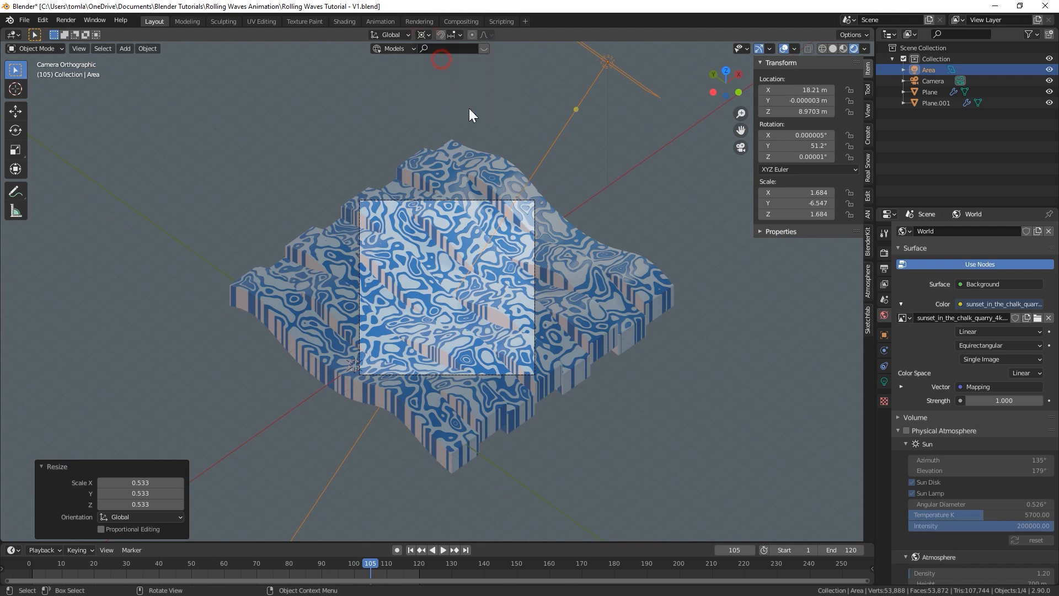
pyautogui.press('r')
pyautogui.press('z')
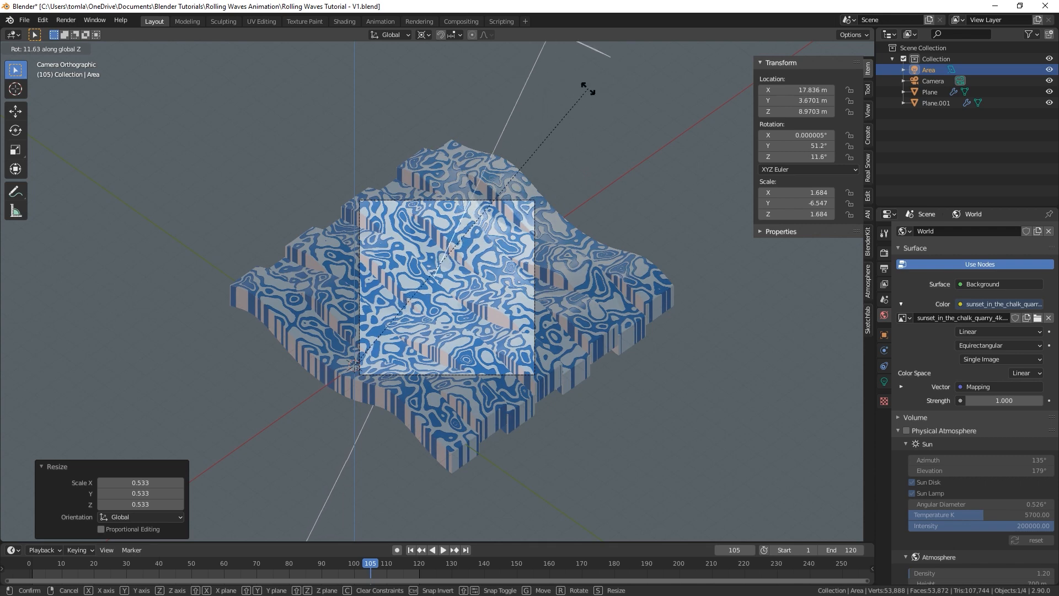
pyautogui.click(593, 105)
pyautogui.scroll(5, 535, 141)
pyautogui.press('r')
pyautogui.press('z')
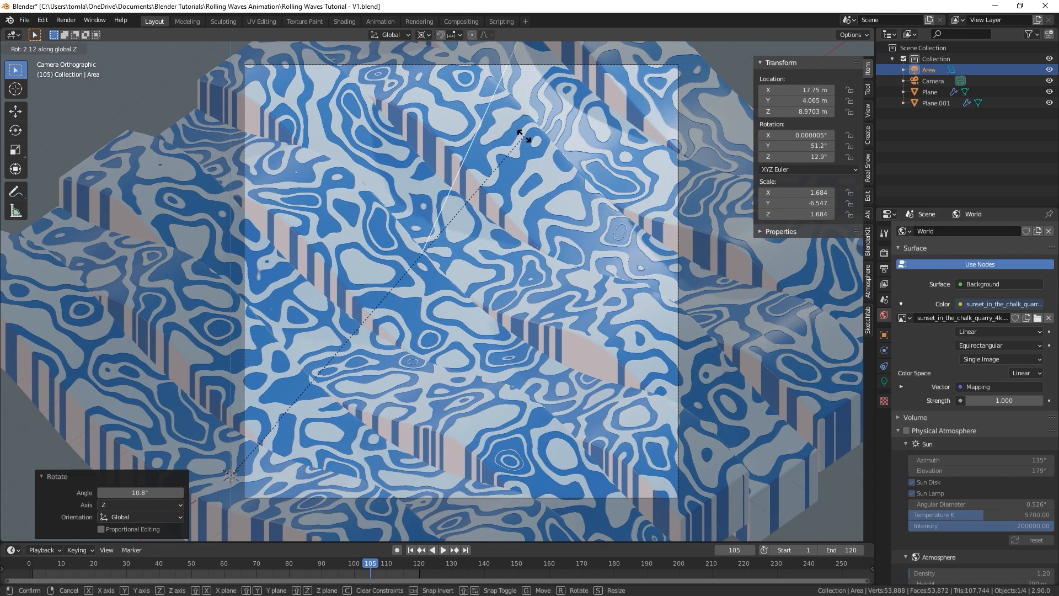
pyautogui.click(541, 191)
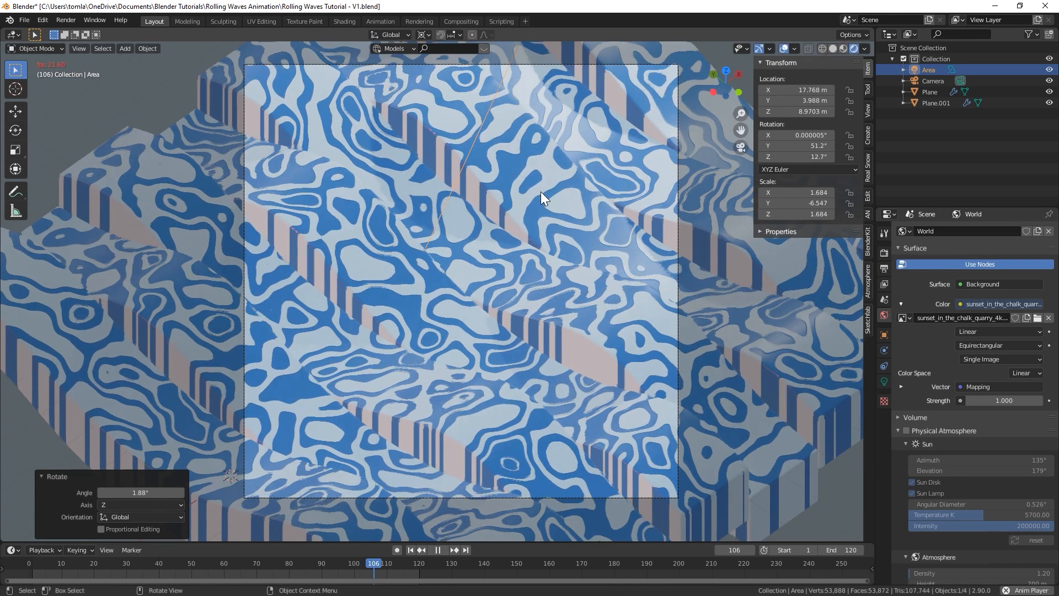
# Preview the animation under the rotated light, return to frame 1 and save the file
pyautogui.press('space')
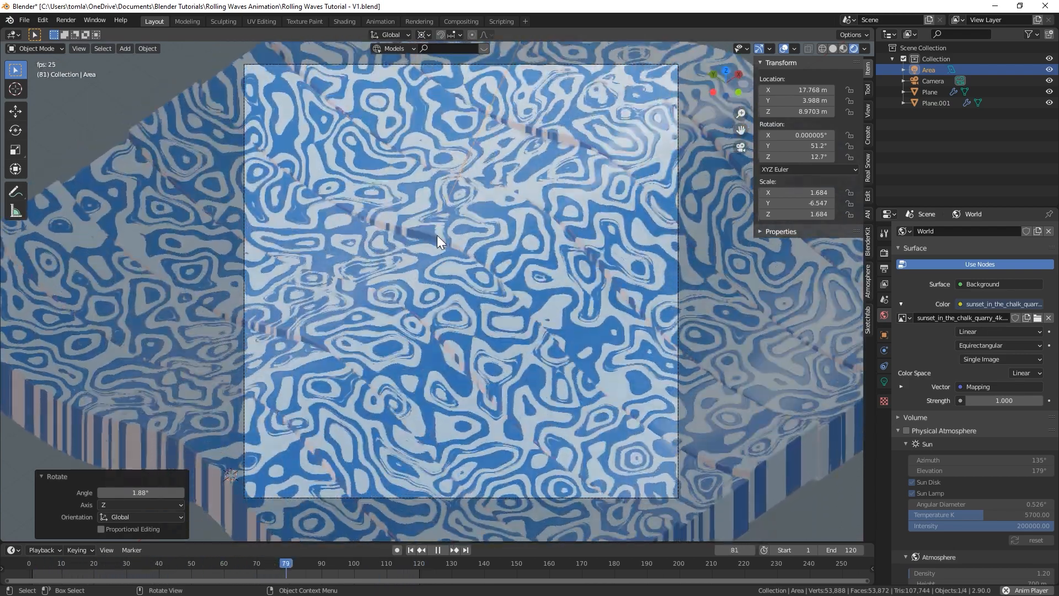
pyautogui.press('space')
pyautogui.click(408, 550)
pyautogui.hotkey('ctrl', 's')
# Switch the viewport to solid shading and add an Ico Sphere at the scene origin
pyautogui.keyDown('shift'); pyautogui.moveTo(357, 349); pyautogui.dragTo(368, 279, button='middle'); pyautogui.keyUp('shift')
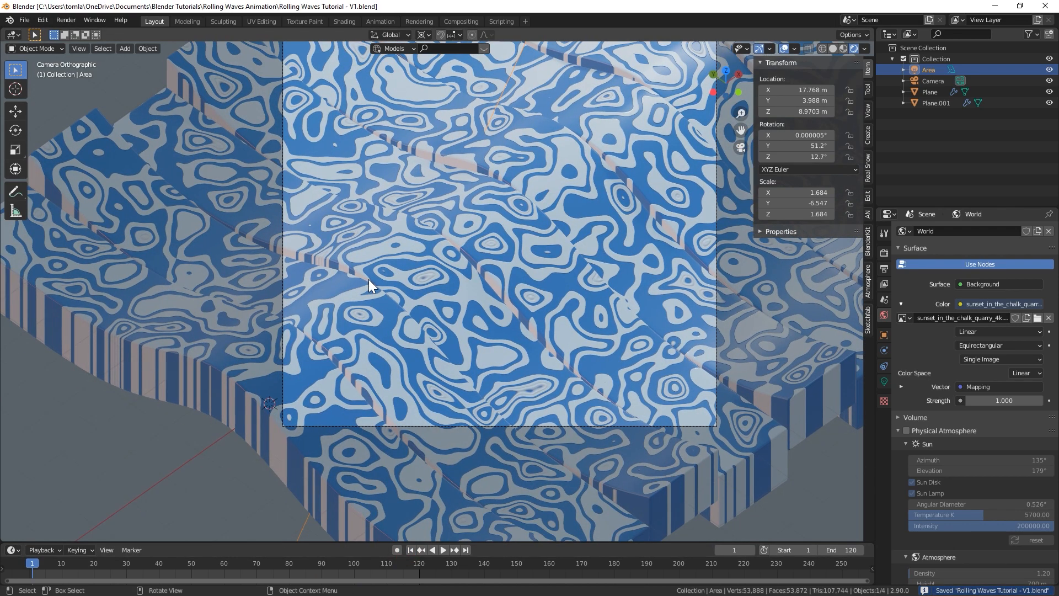
pyautogui.press('KP_0')
pyautogui.keyDown('shift'); pyautogui.moveTo(357, 322); pyautogui.dragTo(430, 264, button='middle'); pyautogui.keyUp('shift')
pyautogui.click(833, 48)
pyautogui.hotkey('shift', 'a')
pyautogui.moveTo(442, 146)
pyautogui.click(554, 193)
# Move the ico sphere about -6.18 m along X, clear of the waves, and shade it smooth
pyautogui.press('g')
pyautogui.press('x')
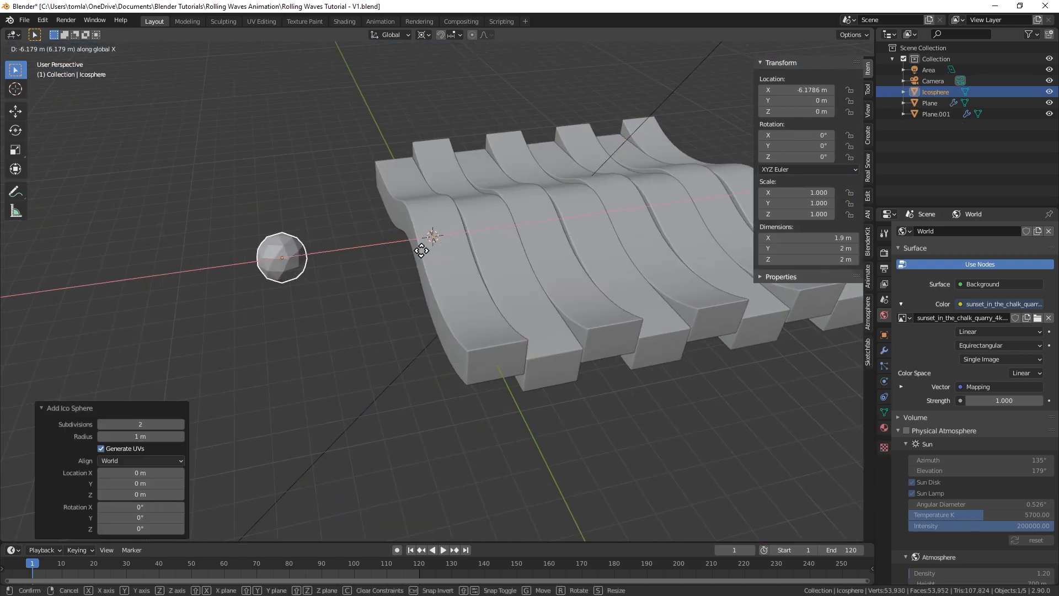
pyautogui.click(420, 247)
pyautogui.rightClick(282, 260)
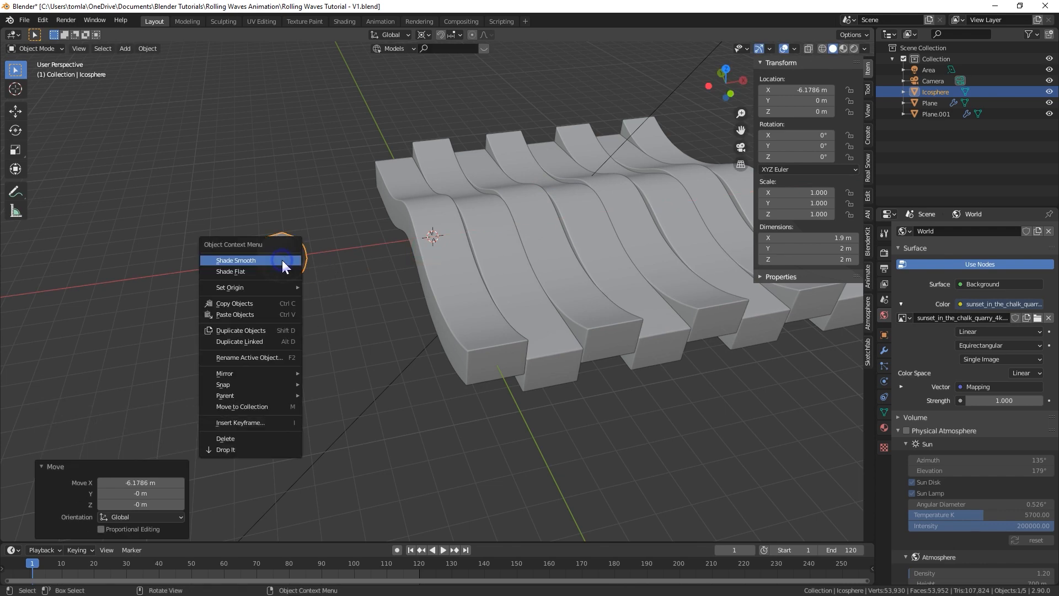
pyautogui.click(281, 259)
pyautogui.moveTo(234, 263); pyautogui.dragTo(328, 267, button='middle')
pyautogui.scroll(4, 429, 276)
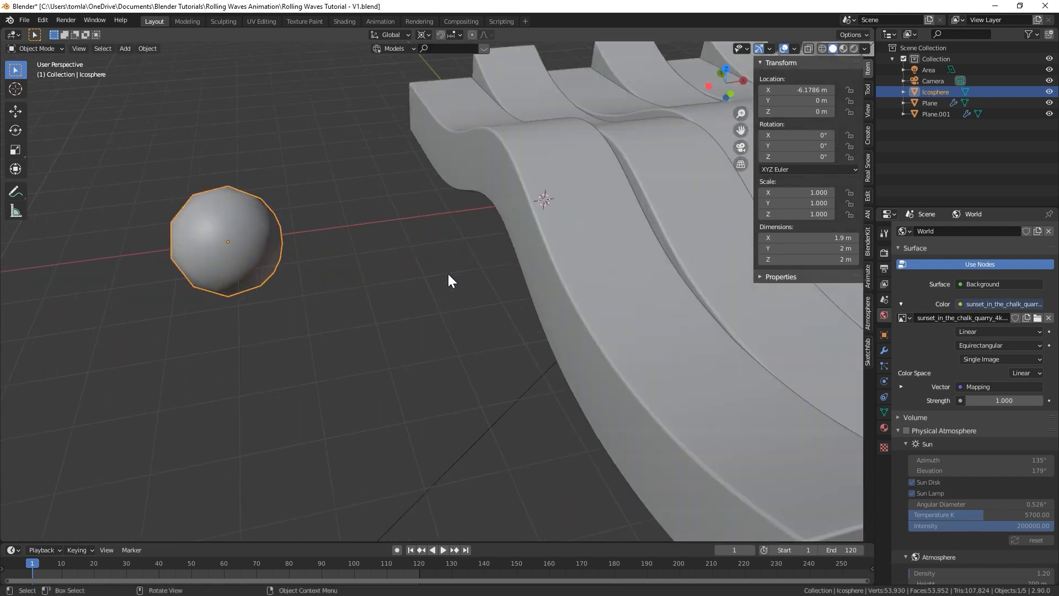
pyautogui.press('a')
pyautogui.click(243, 227)
pyautogui.press('s')
pyautogui.rightClick(309, 244)
# Scale the ico sphere down to about 0.174 with the pivot point set to Bounding Box Center, and save the file
pyautogui.click(423, 34)
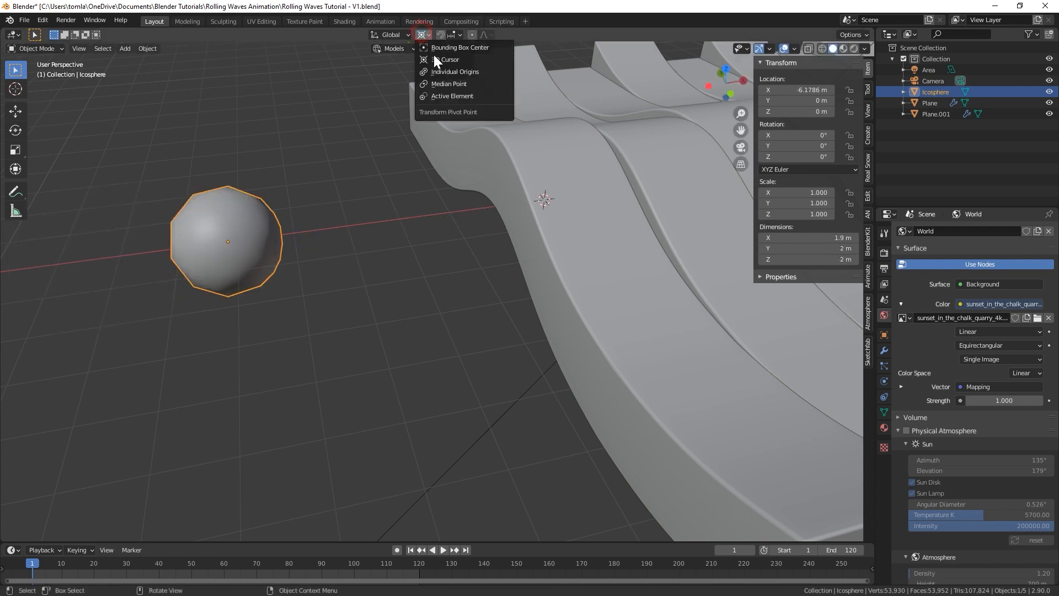
pyautogui.click(464, 51)
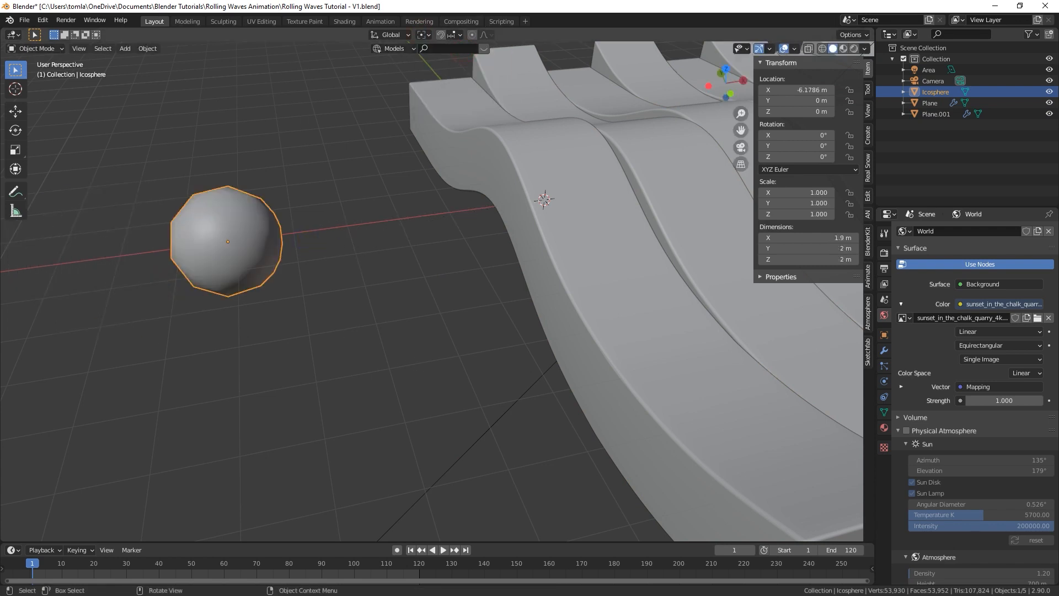
pyautogui.press('s')
pyautogui.click(254, 268)
pyautogui.hotkey('ctrl', 's')
# In front view, raise the ico sphere's entire mesh about 0.175 m along Z in Edit Mode, above the object's origin
pyautogui.press('KP_1')
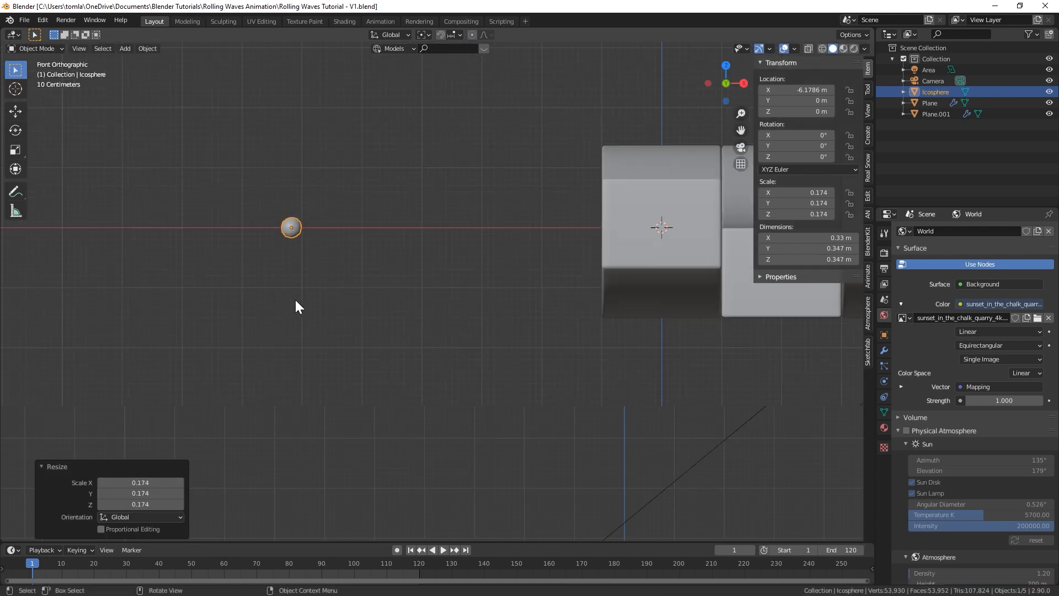
pyautogui.press('KP_Decimal')
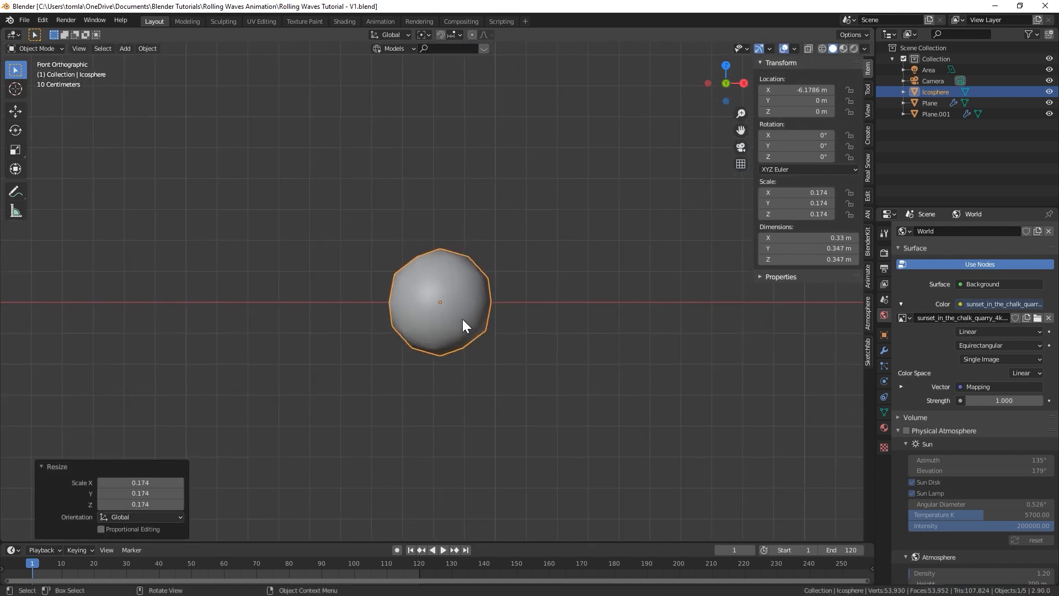
pyautogui.press('Tab')
pyautogui.press('g')
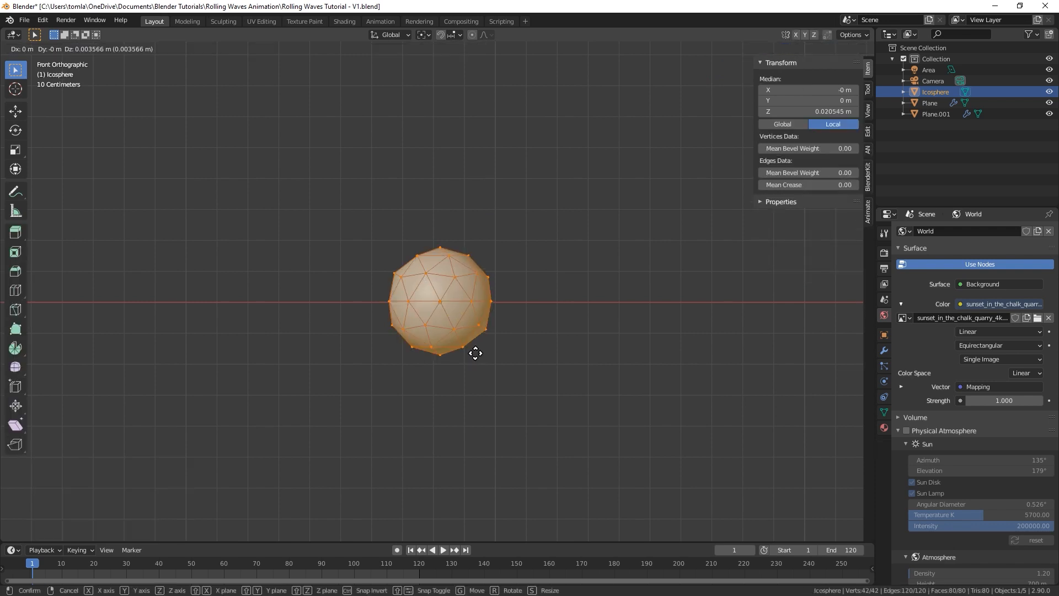
pyautogui.press('z')
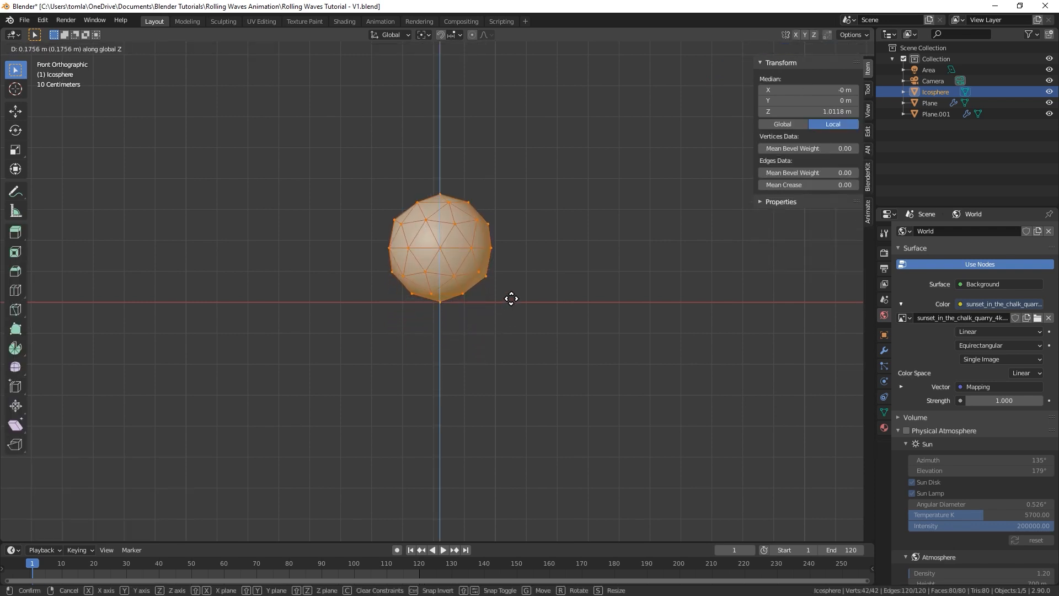
pyautogui.click(504, 300)
# Lower the mesh by about 0.0017 m so its bottom vertex sits exactly on the origin, and return to Object Mode
pyautogui.scroll(10, 503, 300)
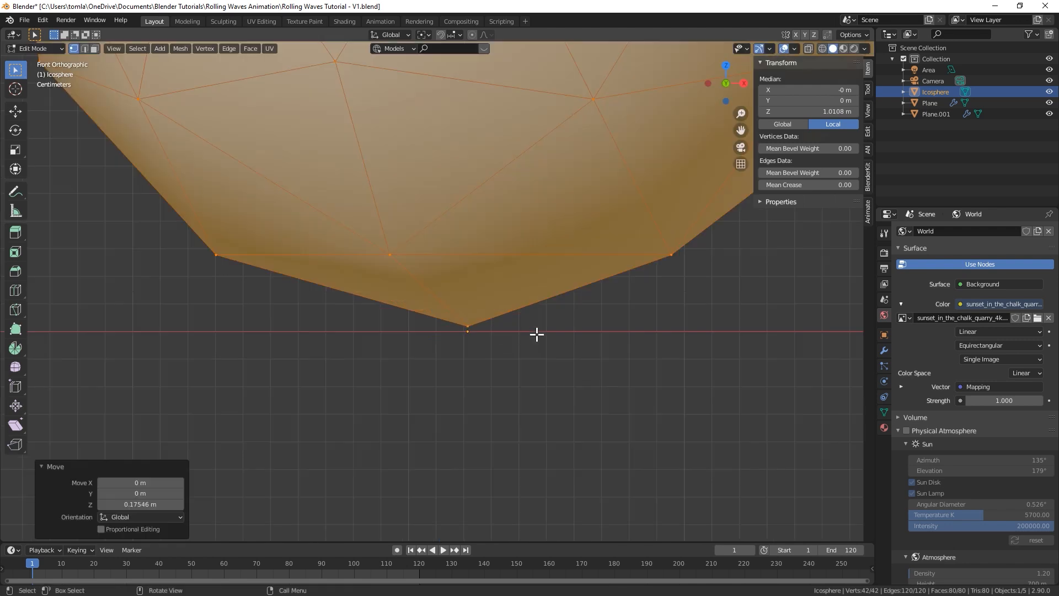
pyautogui.press('g')
pyautogui.press('z')
pyautogui.click(568, 369)
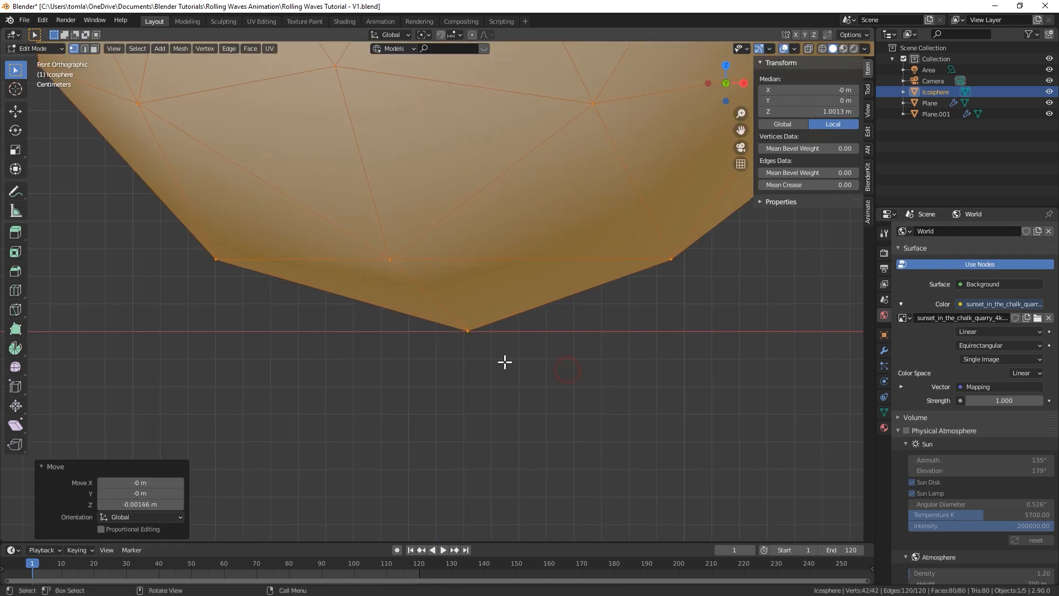
pyautogui.press('Tab')
# Try a free trackball rotation of the ico sphere about its origin at the base
pyautogui.scroll(-2, 469, 337)
pyautogui.scroll(-8, 465, 329)
pyautogui.press('r')
pyautogui.press('r')
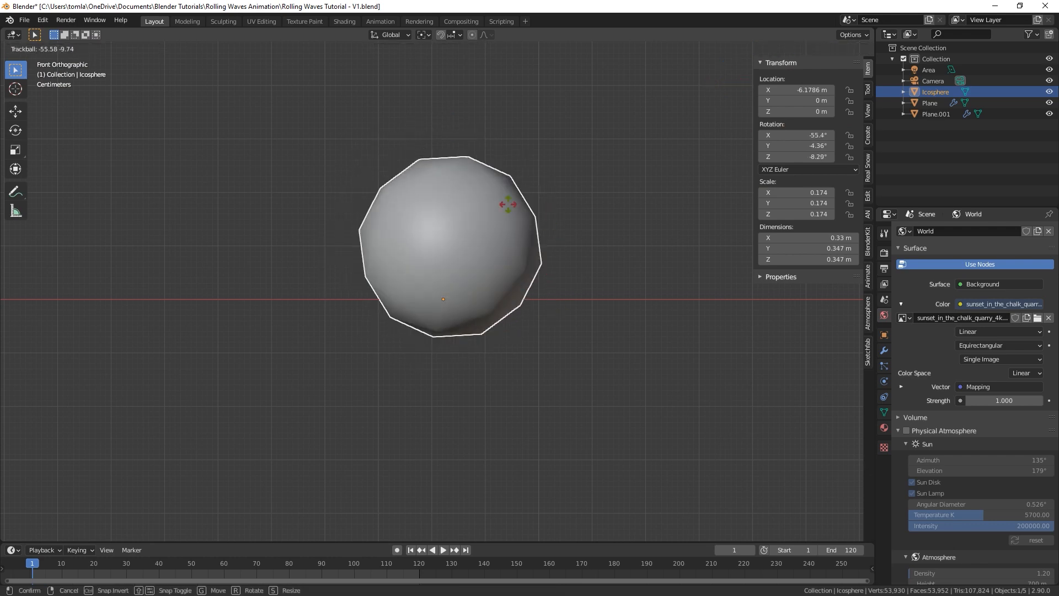
pyautogui.press('Escape')
# Examine the ico sphere's size and position relative to the waves from the front and in perspective
pyautogui.scroll(-1, 478, 271)
pyautogui.scroll(-2, 466, 270)
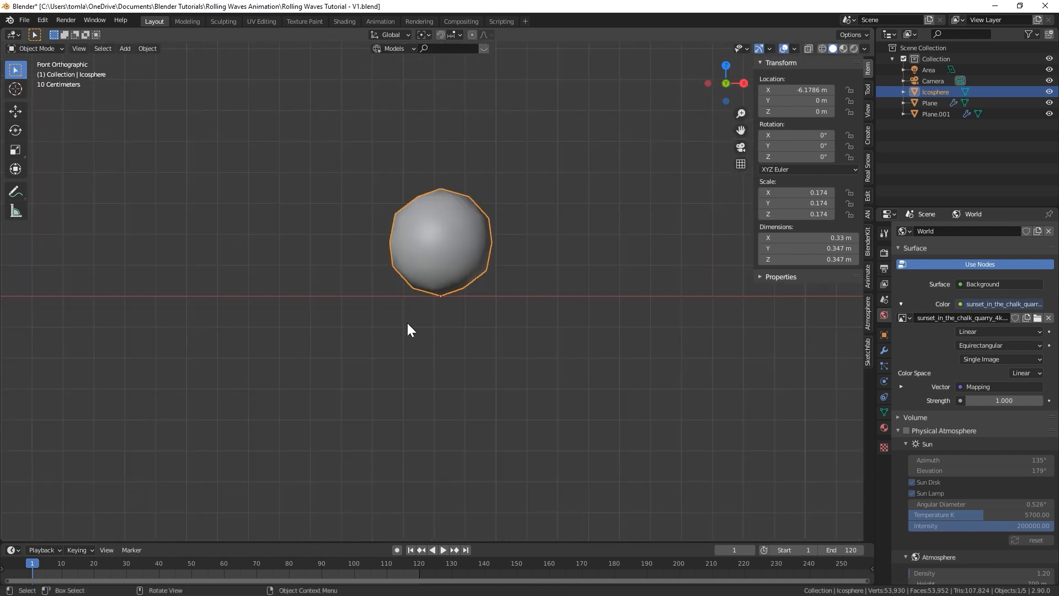
pyautogui.scroll(-3, 590, 306)
pyautogui.keyDown('shift'); pyautogui.moveTo(599, 272); pyautogui.dragTo(421, 354, button='middle'); pyautogui.keyUp('shift')
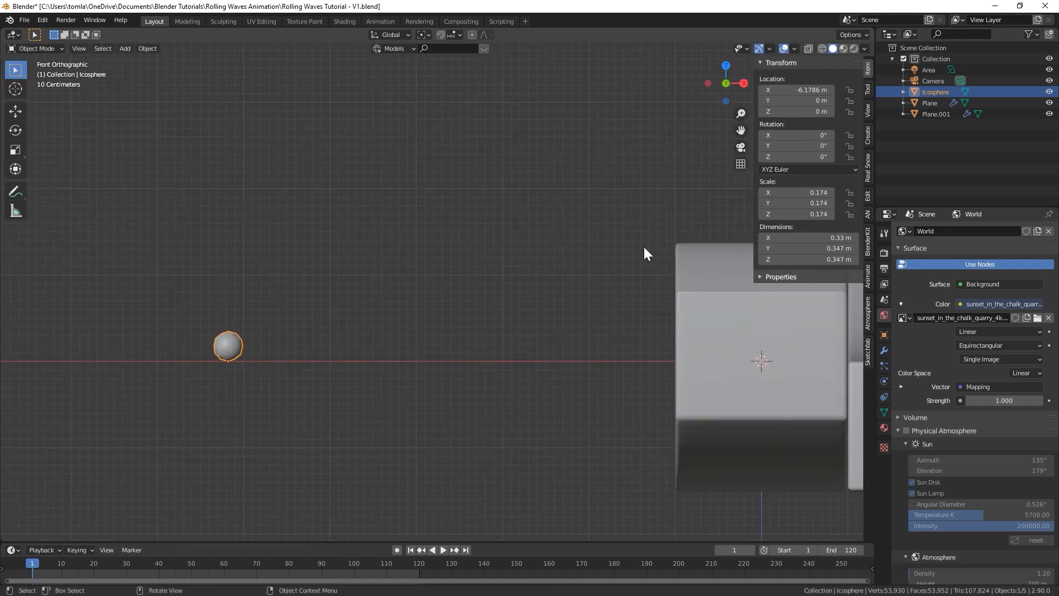
pyautogui.scroll(5, 243, 332)
pyautogui.keyDown('shift'); pyautogui.moveTo(157, 393); pyautogui.dragTo(215, 367, button='middle'); pyautogui.keyUp('shift')
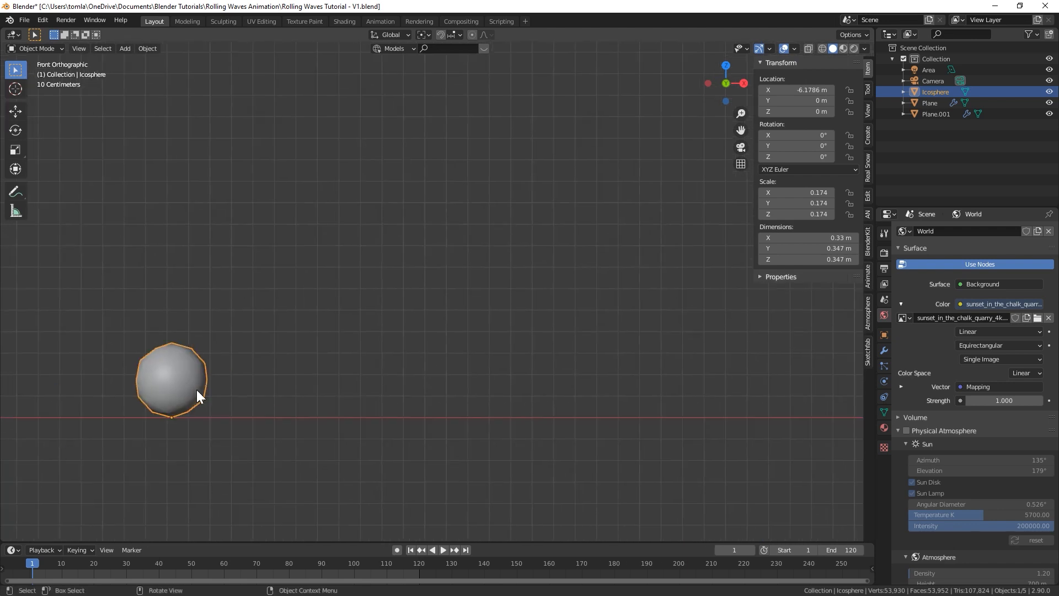
pyautogui.scroll(-7, 304, 376)
pyautogui.keyDown('shift'); pyautogui.moveTo(507, 270); pyautogui.dragTo(229, 276, button='middle'); pyautogui.keyUp('shift')
pyautogui.moveTo(474, 286); pyautogui.dragTo(393, 224, button='middle')
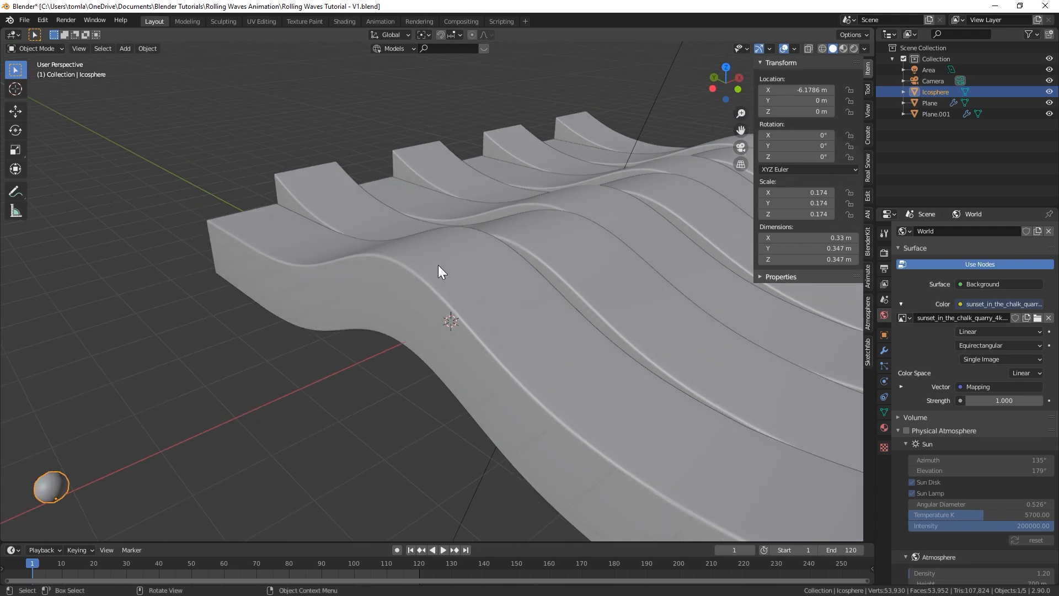
pyautogui.scroll(-5, 445, 265)
pyautogui.keyDown('shift'); pyautogui.moveTo(348, 267); pyautogui.dragTo(270, 267, button='middle'); pyautogui.keyUp('shift')
# Give the ico sphere a new material named "bubble"
pyautogui.click(409, 326)
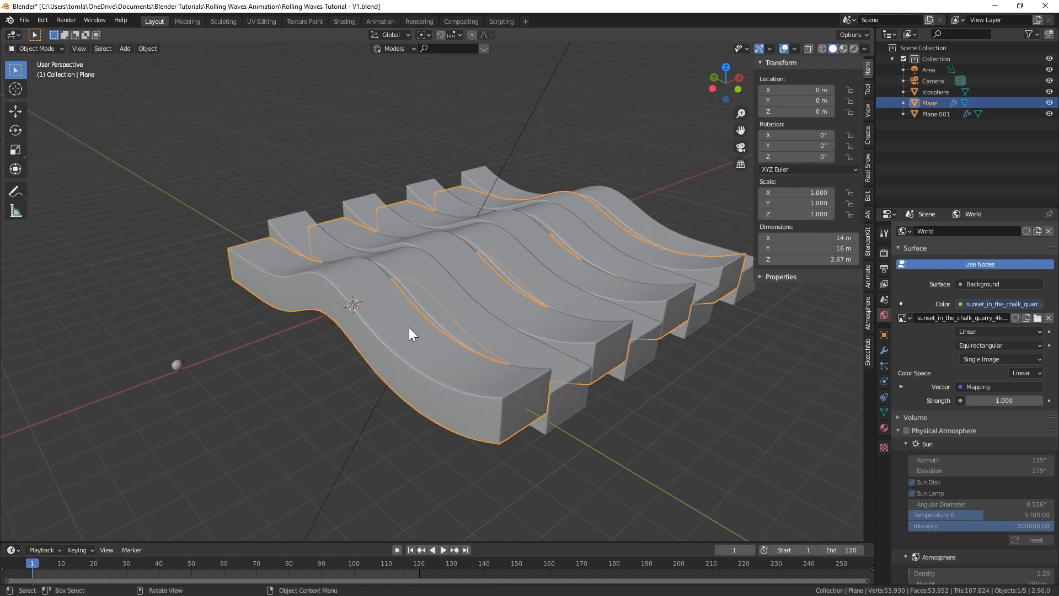
pyautogui.click(177, 364)
pyautogui.click(885, 427)
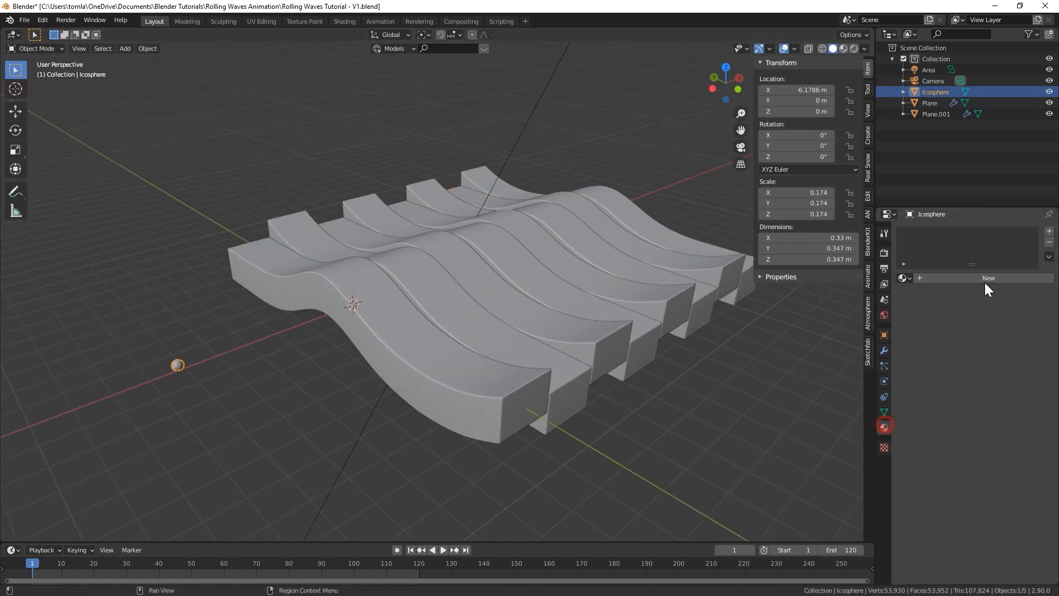
pyautogui.click(958, 277)
pyautogui.doubleClick(941, 279)
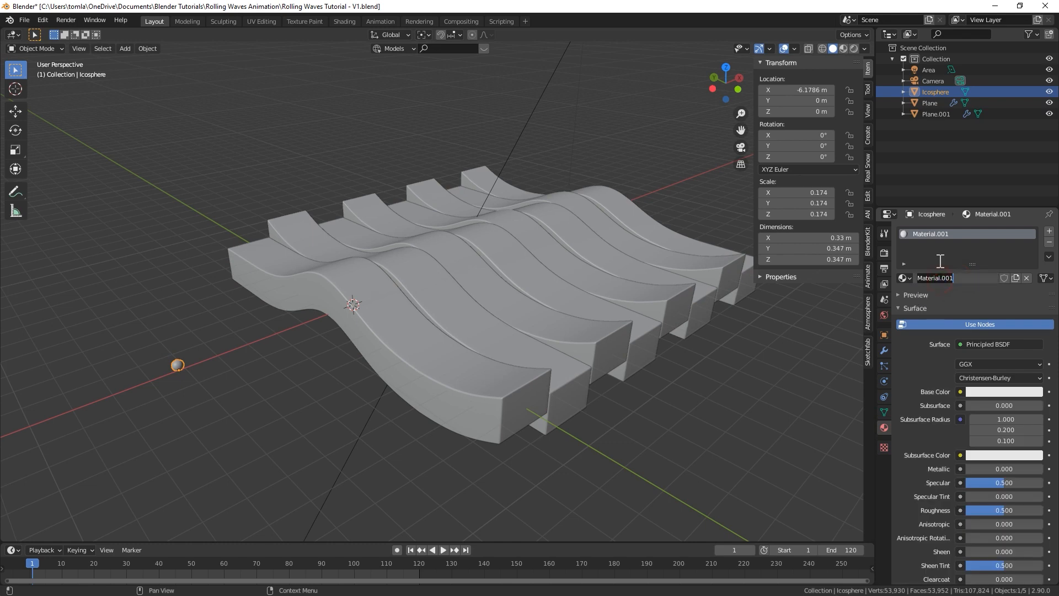
pyautogui.write('bubble')
pyautogui.press('Return')
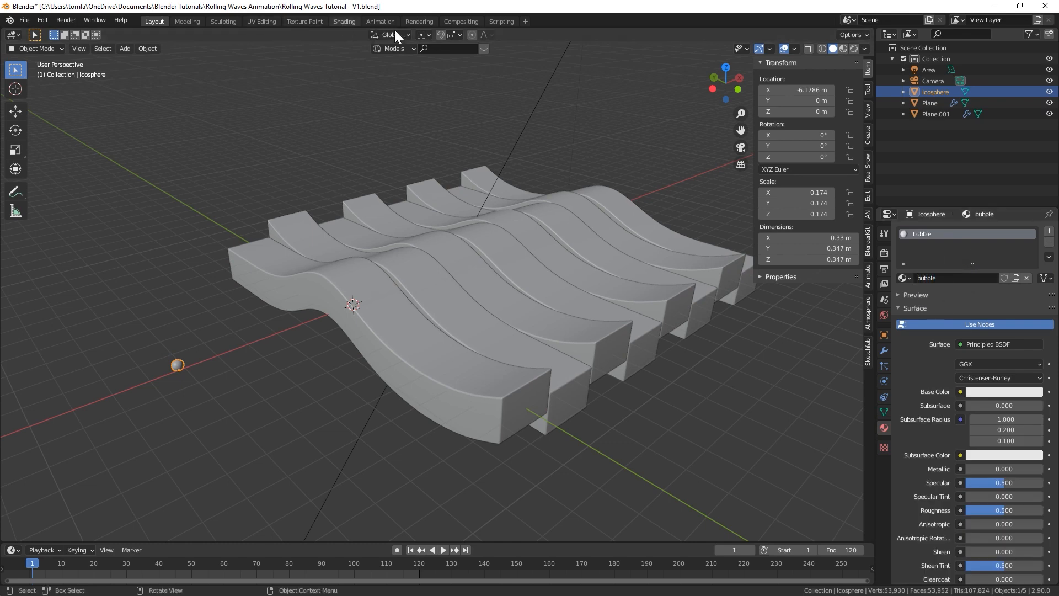
# In the Shading workspace, add a ColorRamp node to the bubble material, beside the Principled BSDF
pyautogui.click(344, 21)
pyautogui.scroll(1, 478, 273)
pyautogui.keyDown('shift'); pyautogui.moveTo(401, 243); pyautogui.dragTo(443, 119, button='middle'); pyautogui.keyUp('shift')
pyautogui.moveTo(311, 278); pyautogui.dragTo(280, 278, button='middle')
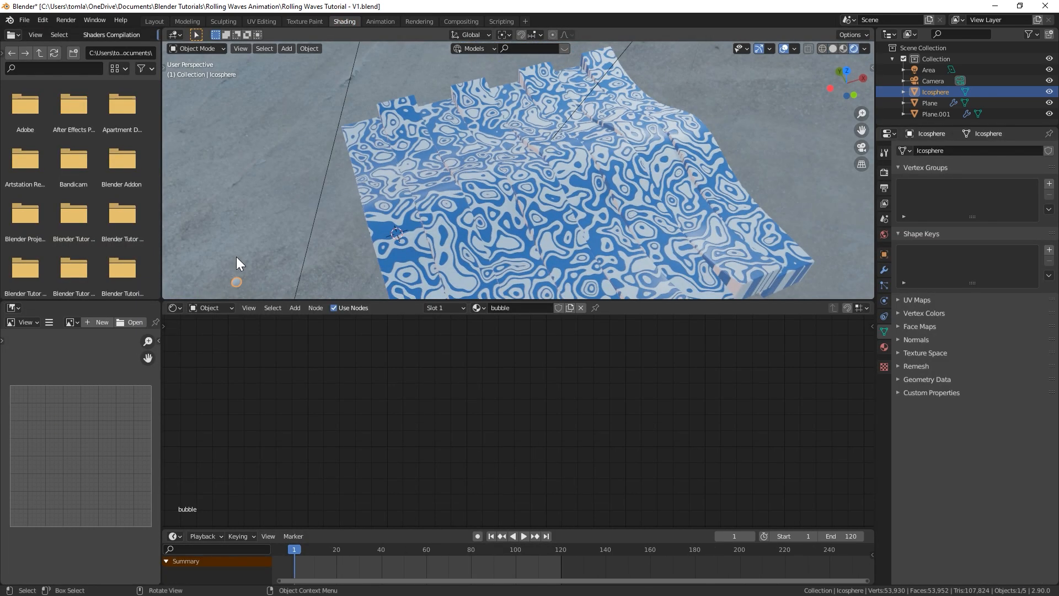
pyautogui.press('KP_Decimal')
pyautogui.scroll(-2, 563, 199)
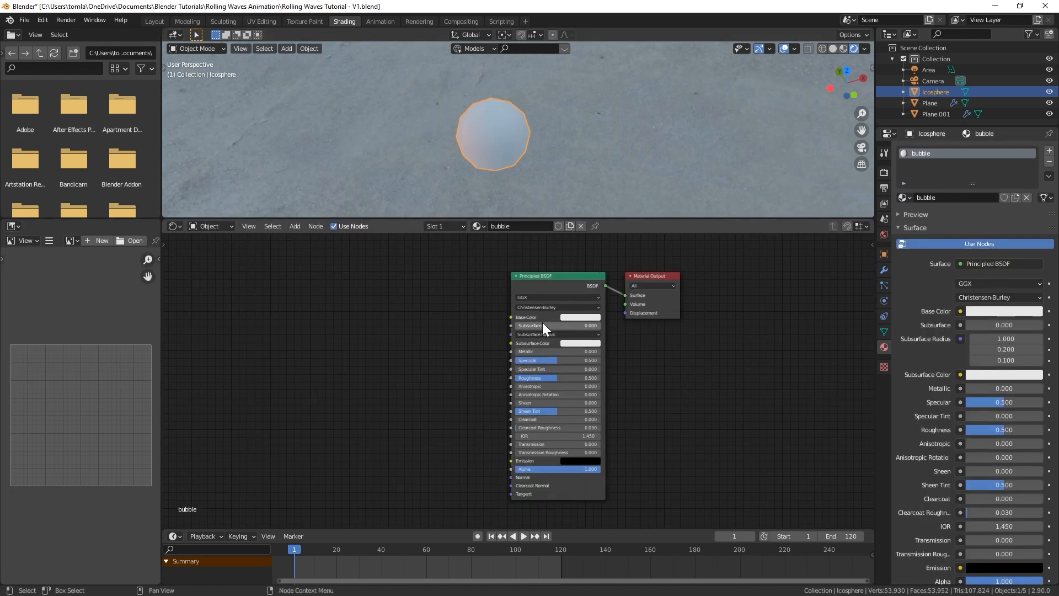
pyautogui.hotkey('shift', 'a')
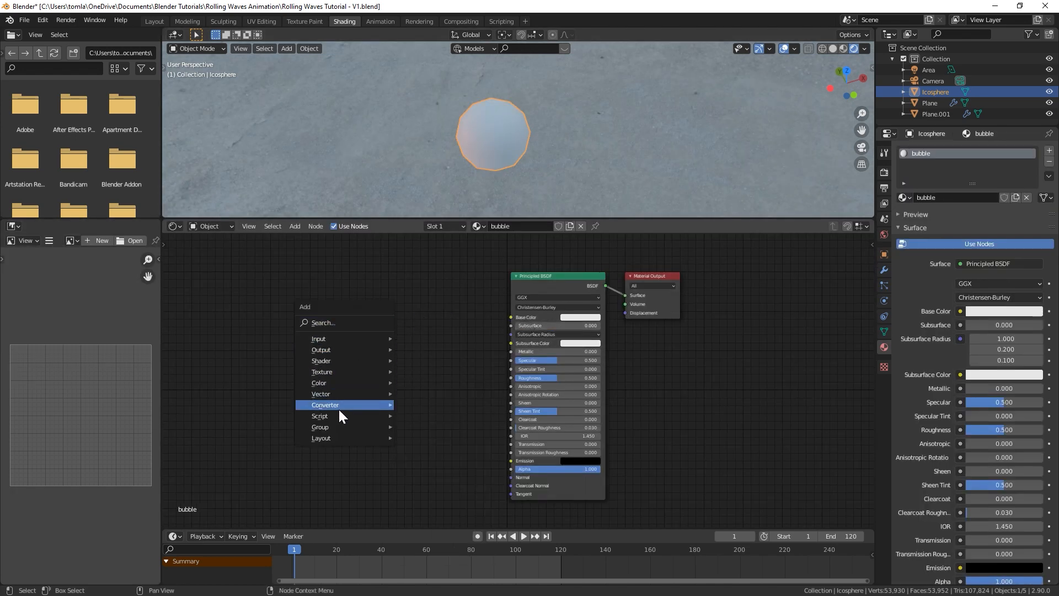
pyautogui.moveTo(339, 408)
pyautogui.click(429, 262)
pyautogui.click(364, 275)
# Add an Object Info node, link its Random output to the ColorRamp's Fac, and link the ramp's Color to Base Color
pyautogui.hotkey('shift', 'a')
pyautogui.moveTo(236, 258)
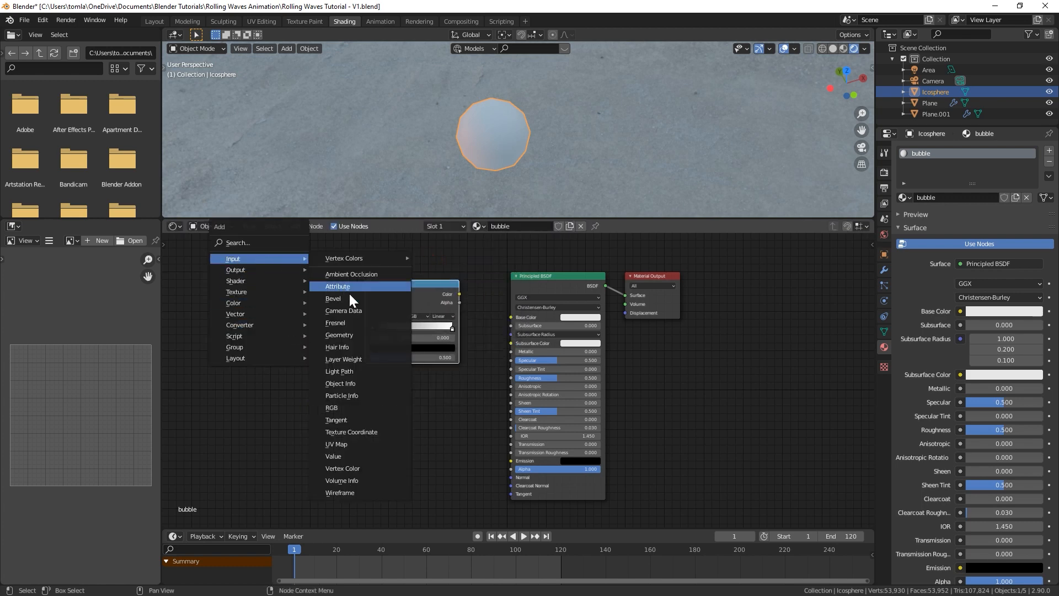
pyautogui.click(362, 383)
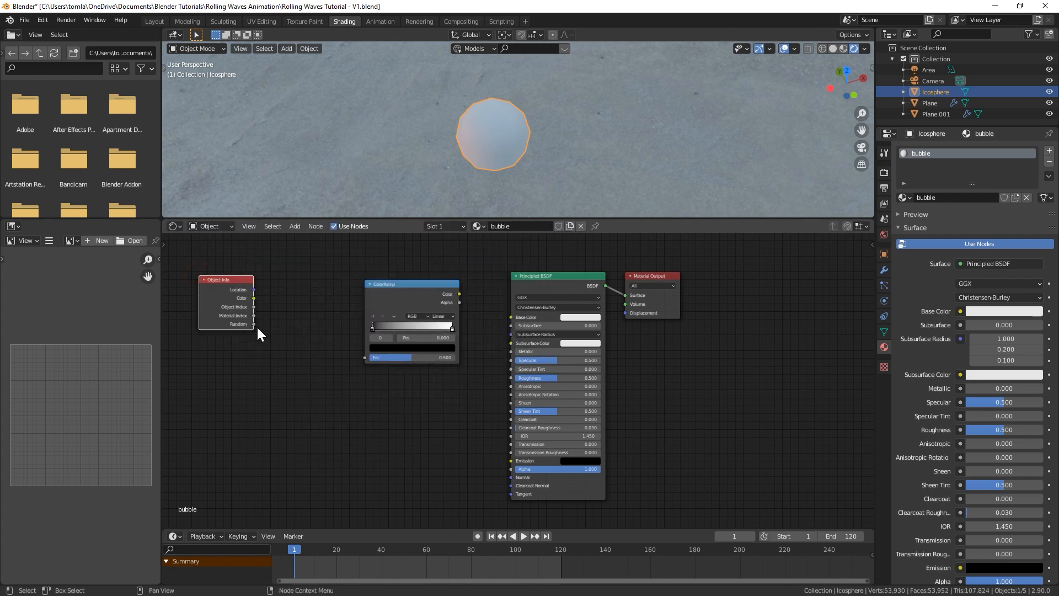
pyautogui.moveTo(254, 324); pyautogui.dragTo(364, 358)
pyautogui.moveTo(459, 294); pyautogui.dragTo(511, 317)
# Change the ColorRamp's black stop to a light blue
pyautogui.scroll(1, 391, 331)
pyautogui.click(366, 365)
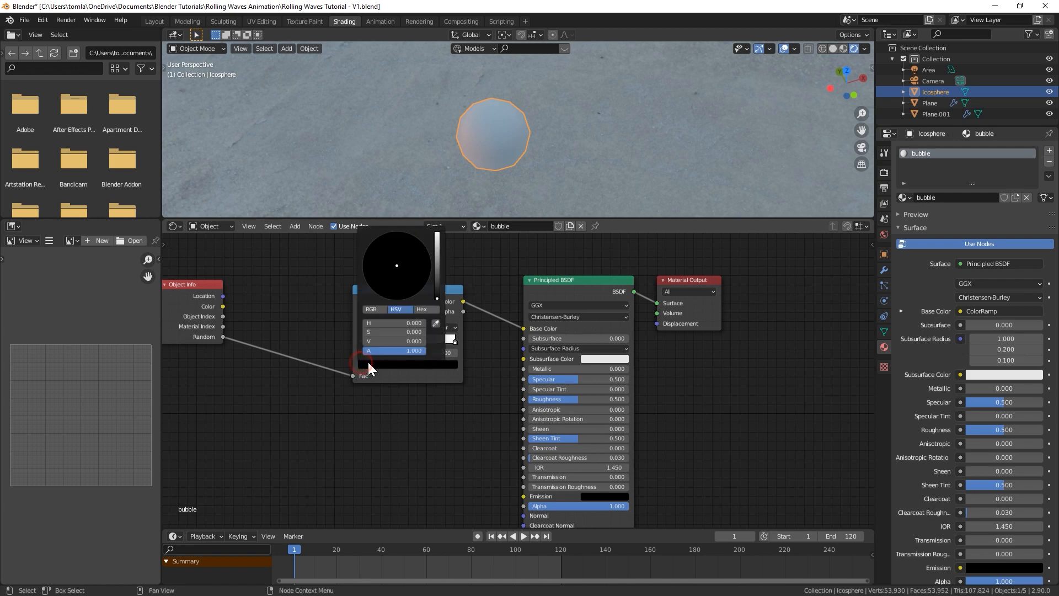
pyautogui.moveTo(438, 248); pyautogui.dragTo(438, 244)
pyautogui.click(402, 258)
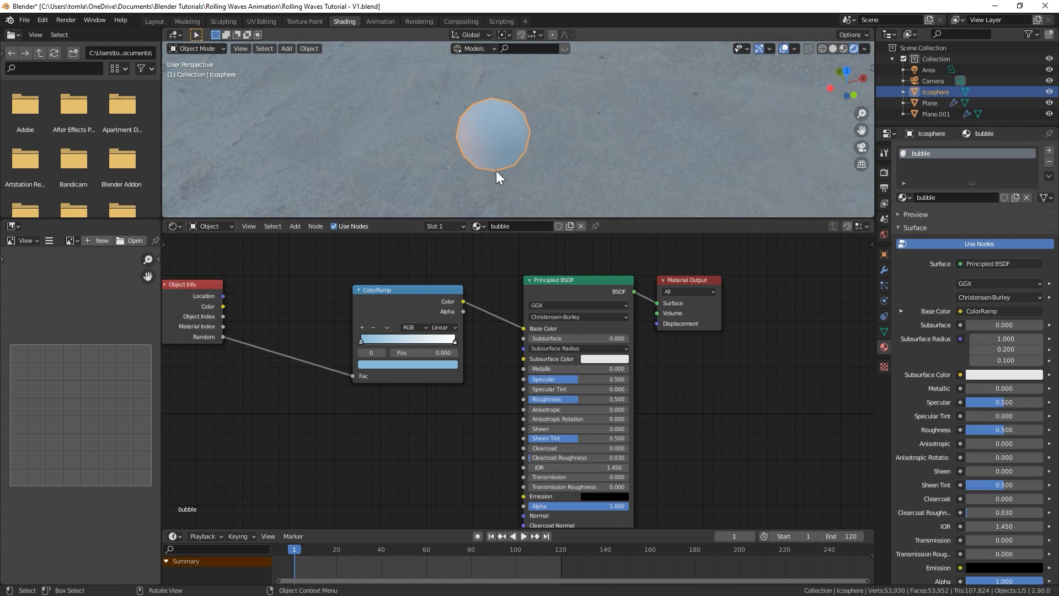
# Move both ColorRamp stops slightly inward, placing the light blue stop at about position 0.068
pyautogui.scroll(-4, 518, 133)
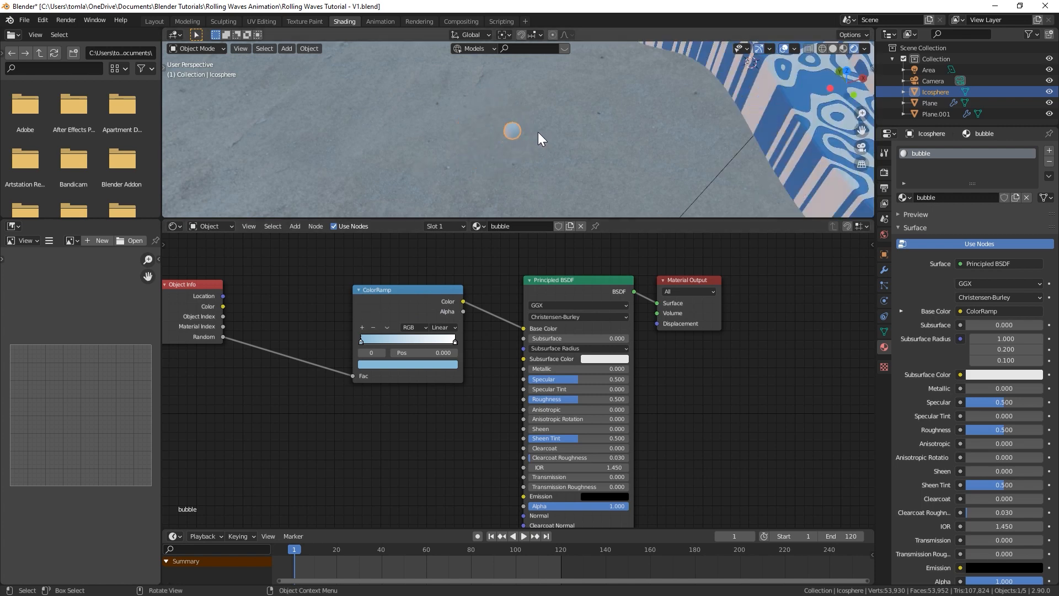
pyautogui.keyDown('shift'); pyautogui.moveTo(614, 134); pyautogui.dragTo(523, 124, button='middle'); pyautogui.keyUp('shift')
pyautogui.scroll(4, 544, 135)
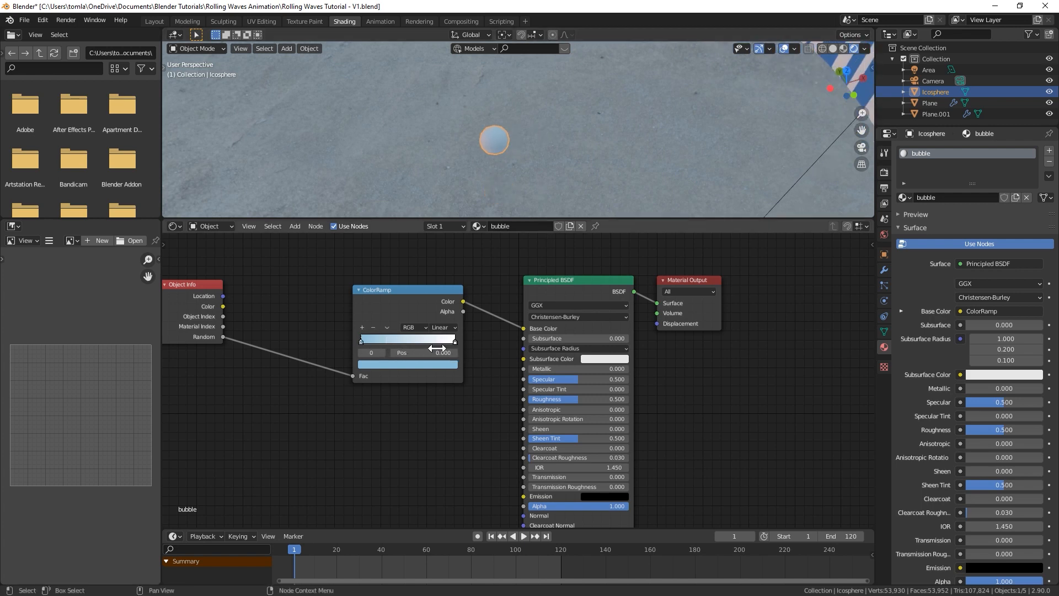
pyautogui.moveTo(455, 340); pyautogui.dragTo(446, 339)
pyautogui.moveTo(362, 341); pyautogui.dragTo(368, 341)
# Set the bubble material's Roughness to 0.05 and check the glossy reflections on the ico sphere
pyautogui.click(570, 398)
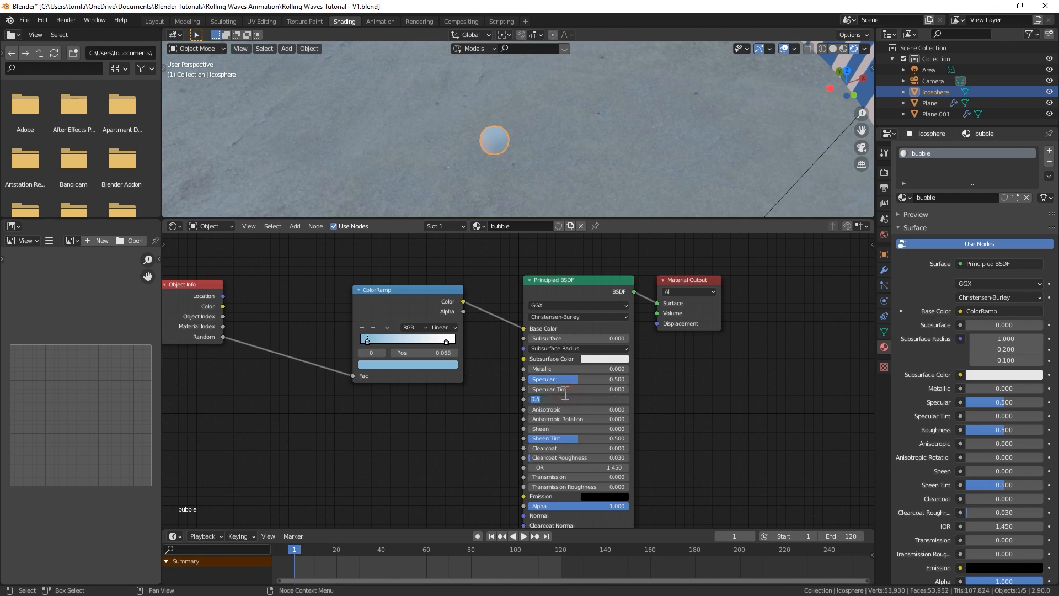
pyautogui.write('0.05')
pyautogui.press('Return')
pyautogui.scroll(8, 426, 144)
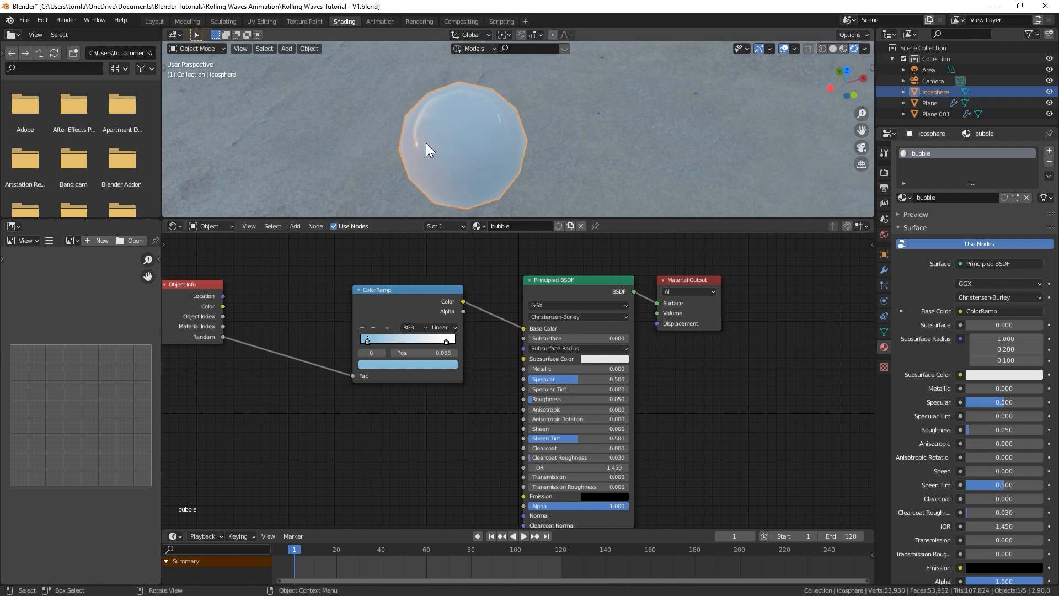
pyautogui.scroll(-8, 426, 144)
# Set the bubble material's Subsurface to 0.1 and link the ColorRamp's Color to Subsurface Color
pyautogui.click(585, 337)
pyautogui.write('0.1')
pyautogui.press('Return')
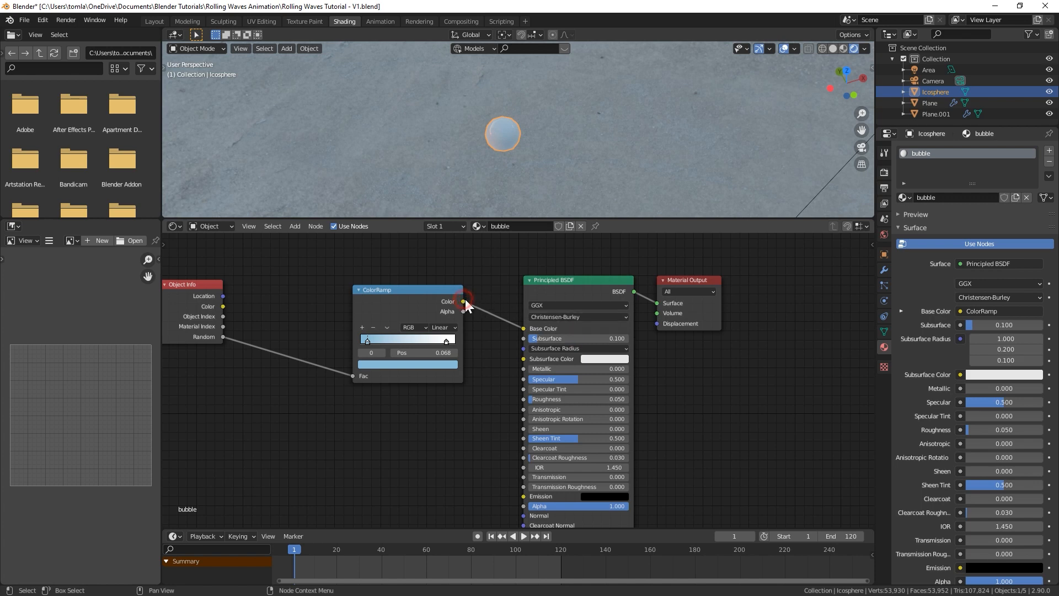
pyautogui.moveTo(467, 300); pyautogui.dragTo(522, 360)
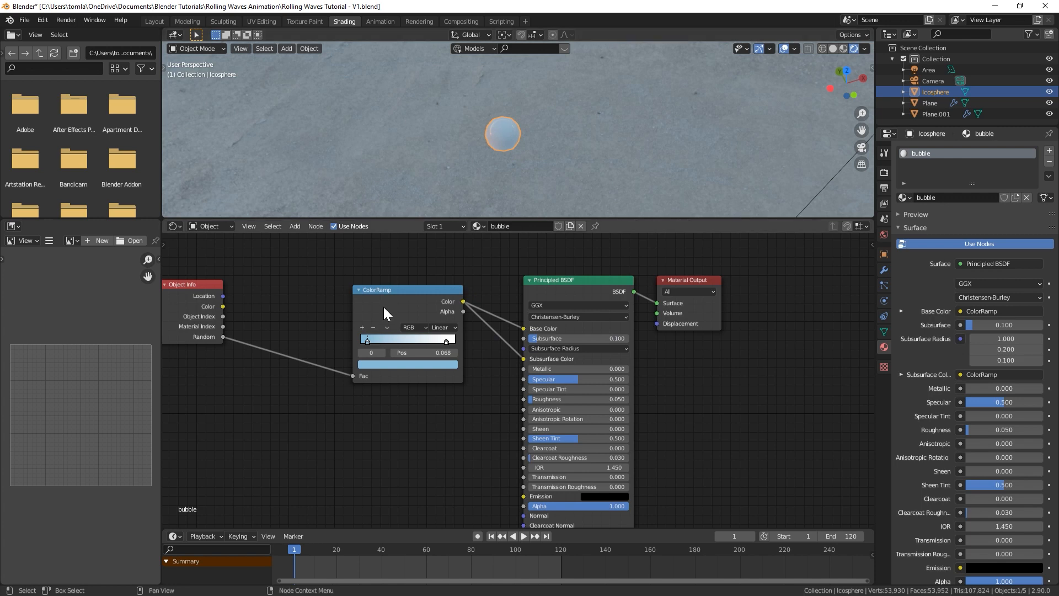
# In the Waves material, set Subsurface to 0.1 and Subsurface Color to a pale violet-blue with hue 0.657 and saturation 0.335
pyautogui.scroll(-6, 512, 149)
pyautogui.click(558, 157)
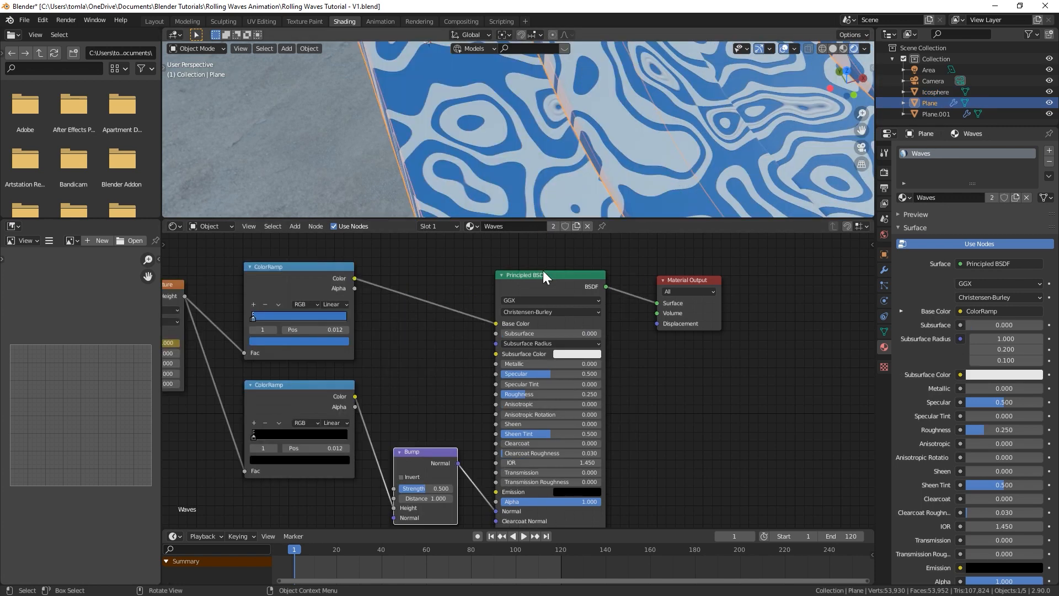
pyautogui.click(528, 333)
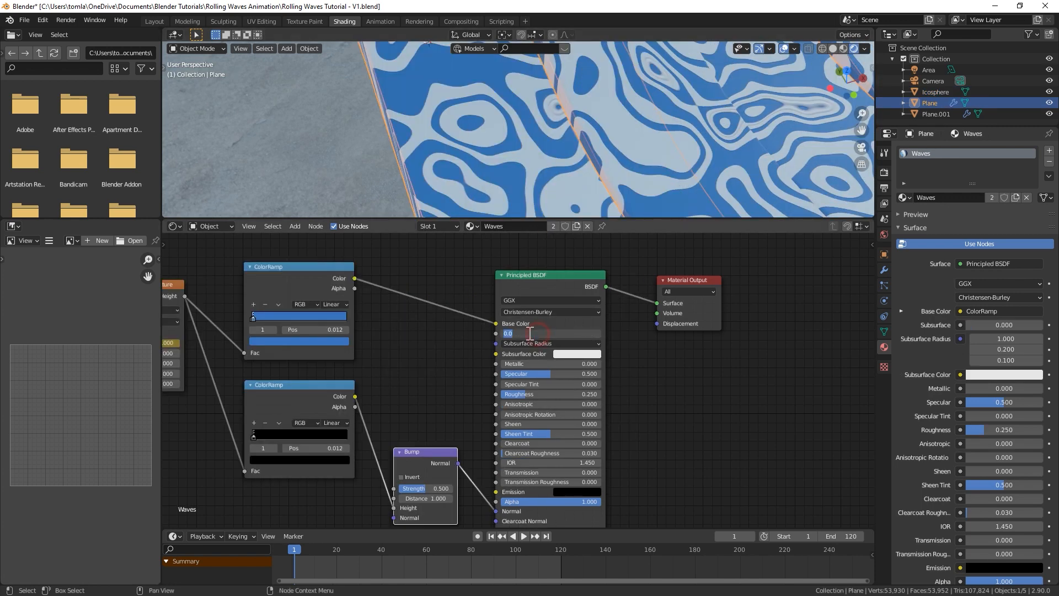
pyautogui.write('.1')
pyautogui.press('Return')
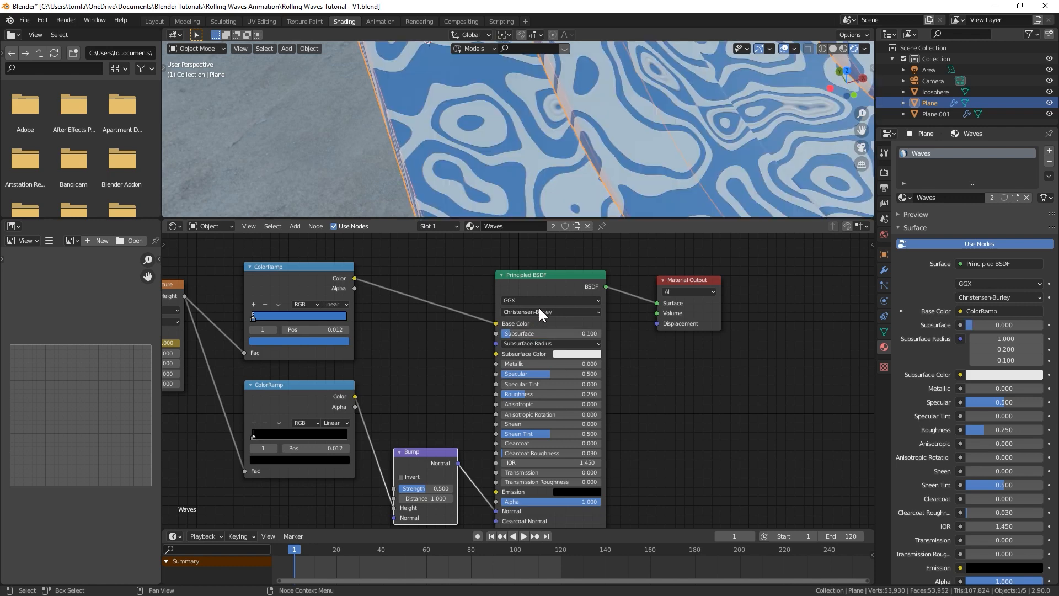
pyautogui.click(561, 353)
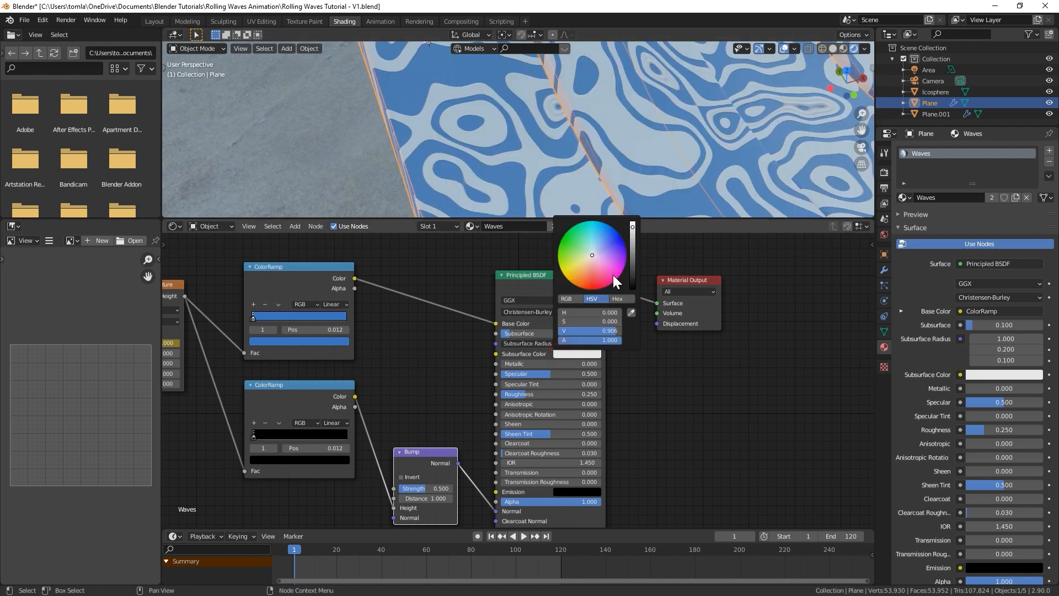
pyautogui.click(602, 249)
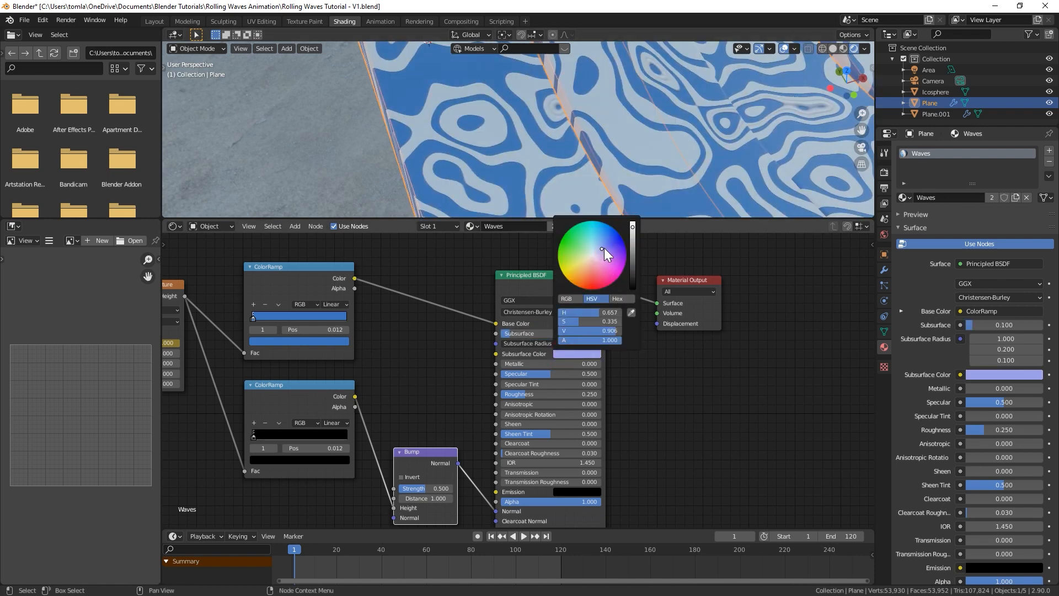
# Back in the Layout workspace, duplicate the selected wave plane in place and rename the copy "Emitter 01"
pyautogui.click(154, 21)
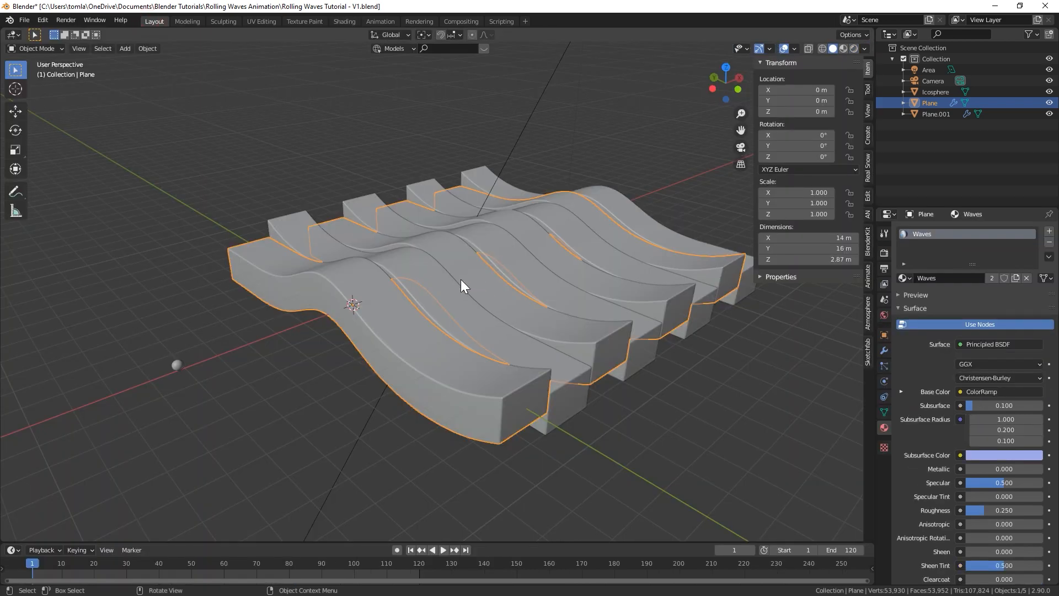
pyautogui.moveTo(461, 280); pyautogui.dragTo(364, 323, button='middle')
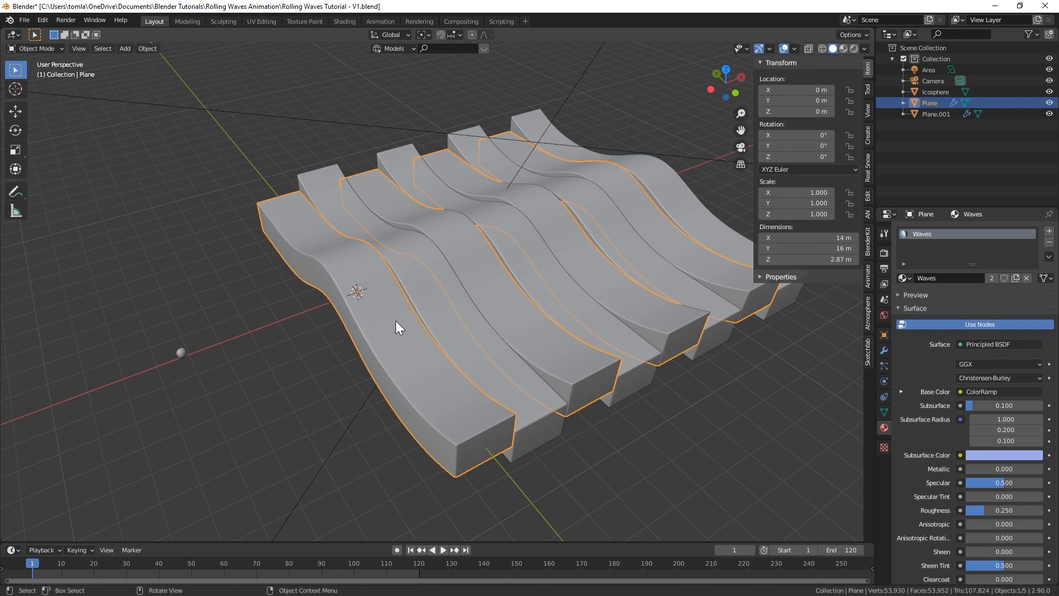
pyautogui.hotkey('shift', 'd')
pyautogui.press('Escape')
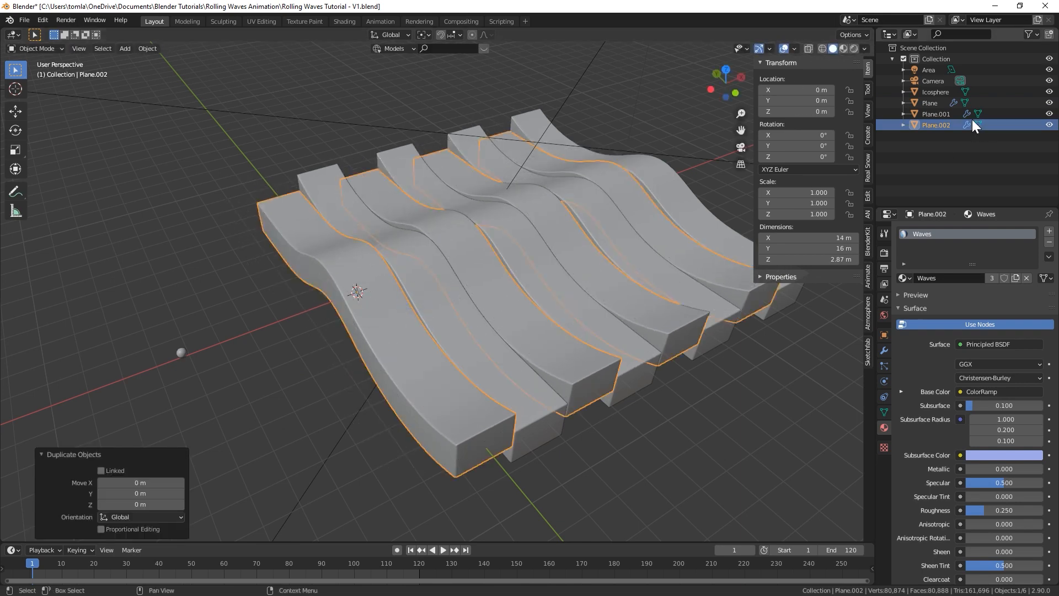
pyautogui.doubleClick(939, 124)
pyautogui.write('Emitter 01')
pyautogui.press('Return')
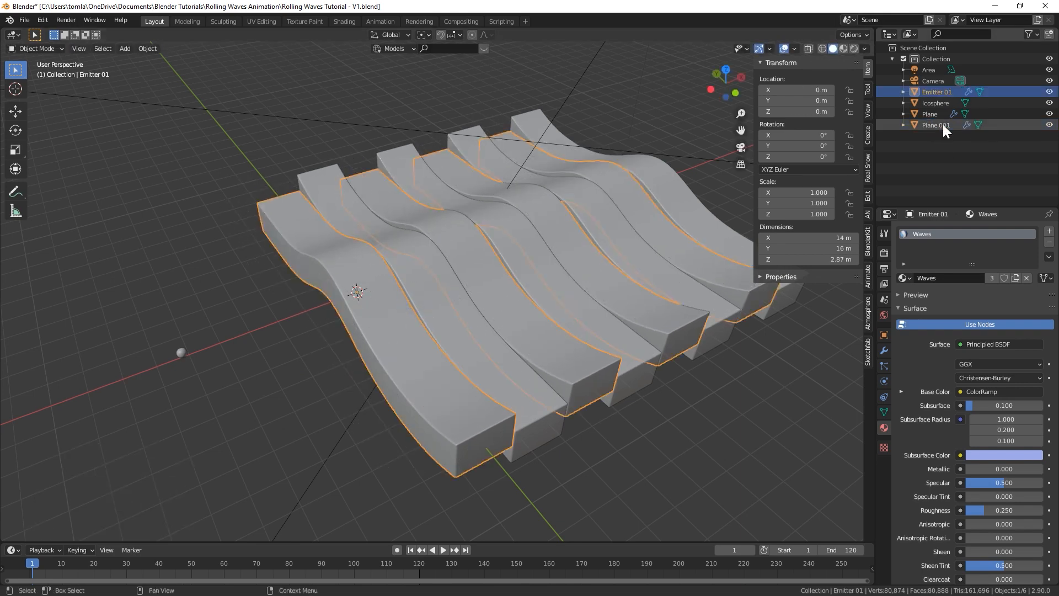
# Remove the Solidify and Bevel modifiers from Emitter 01
pyautogui.click(885, 351)
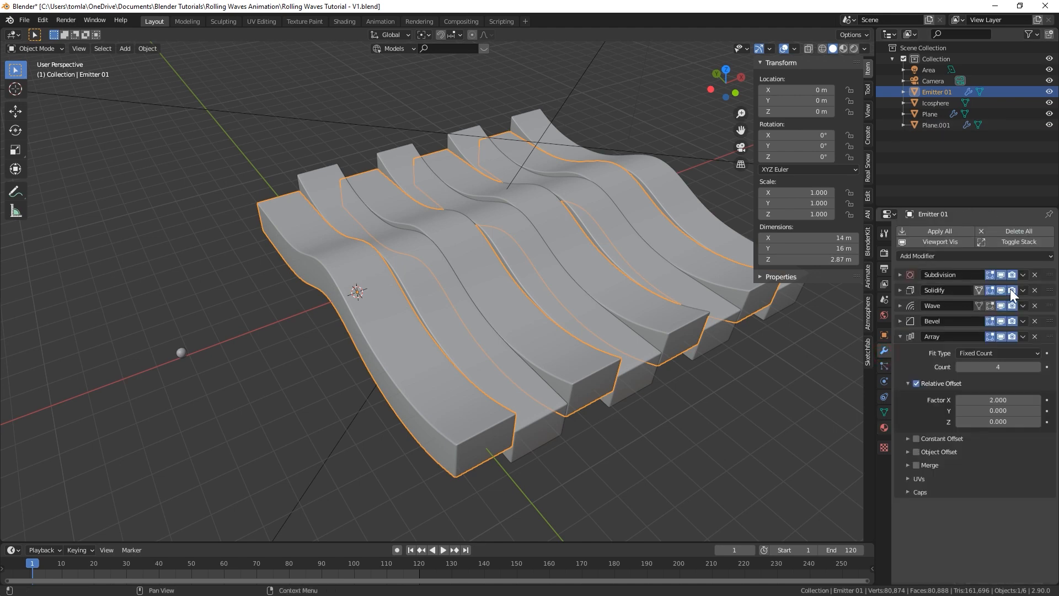
pyautogui.click(1035, 291)
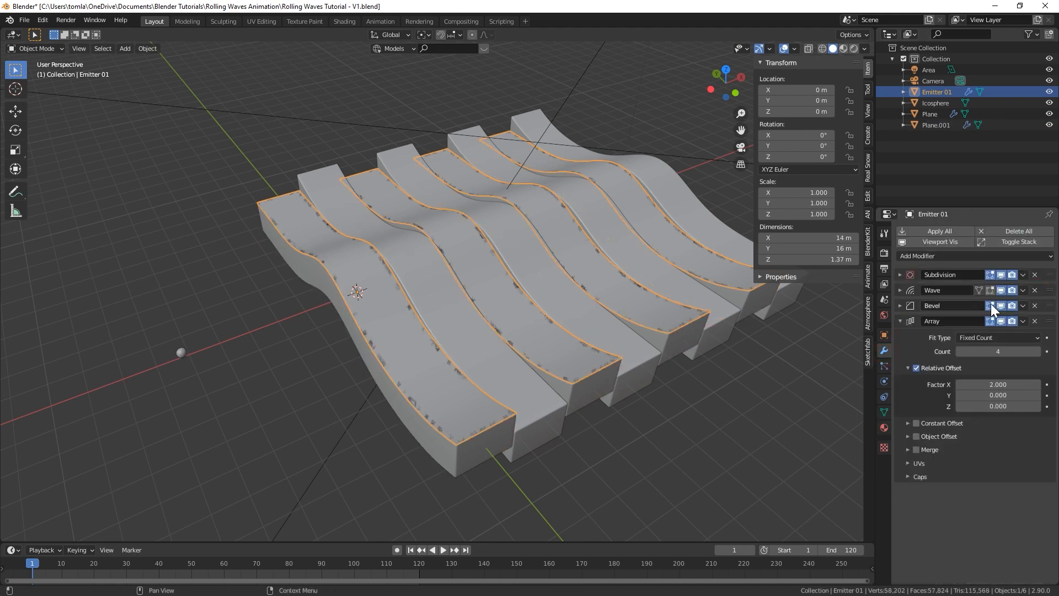
pyautogui.click(1034, 305)
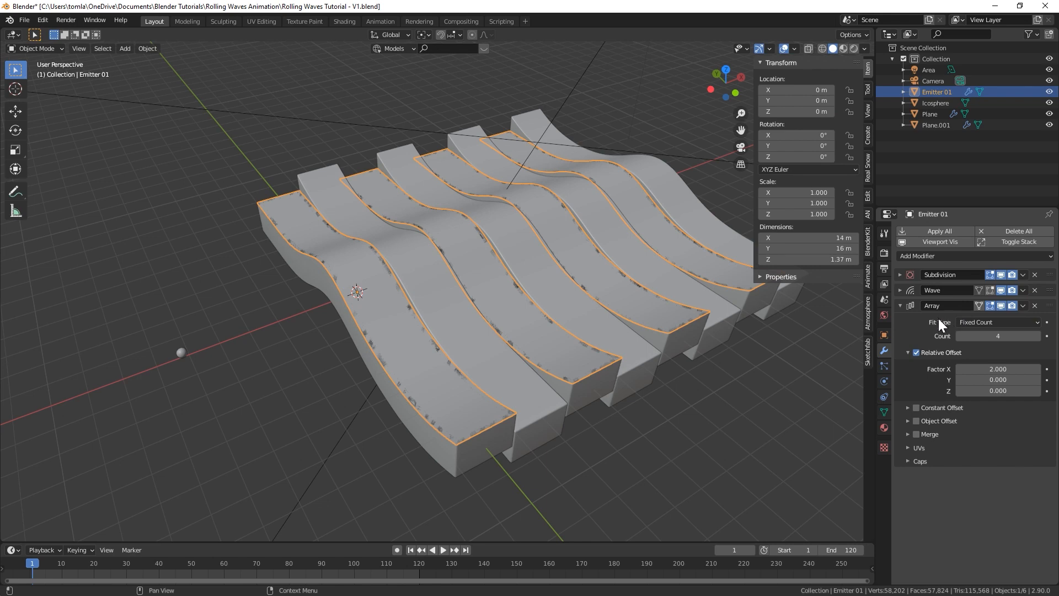
# Add a particle system to Emitter 01 and name its settings "Bubbles"
pyautogui.click(885, 365)
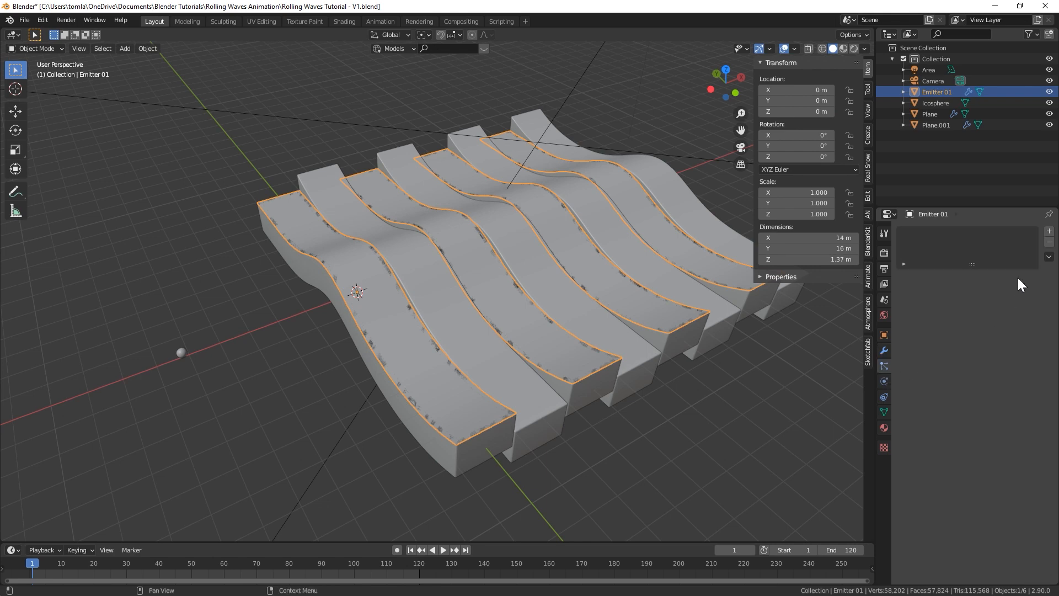
pyautogui.click(1050, 232)
pyautogui.click(953, 277)
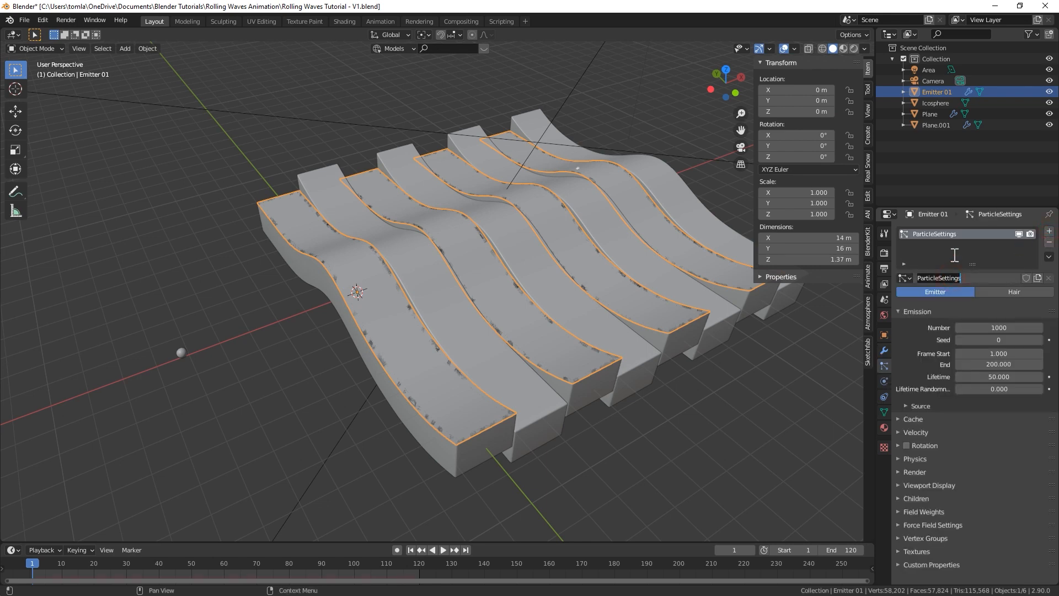
pyautogui.write('Bubbles')
pyautogui.press('Return')
# Set the Bubbles particle emission number to 5000
pyautogui.click(994, 327)
pyautogui.write('5')
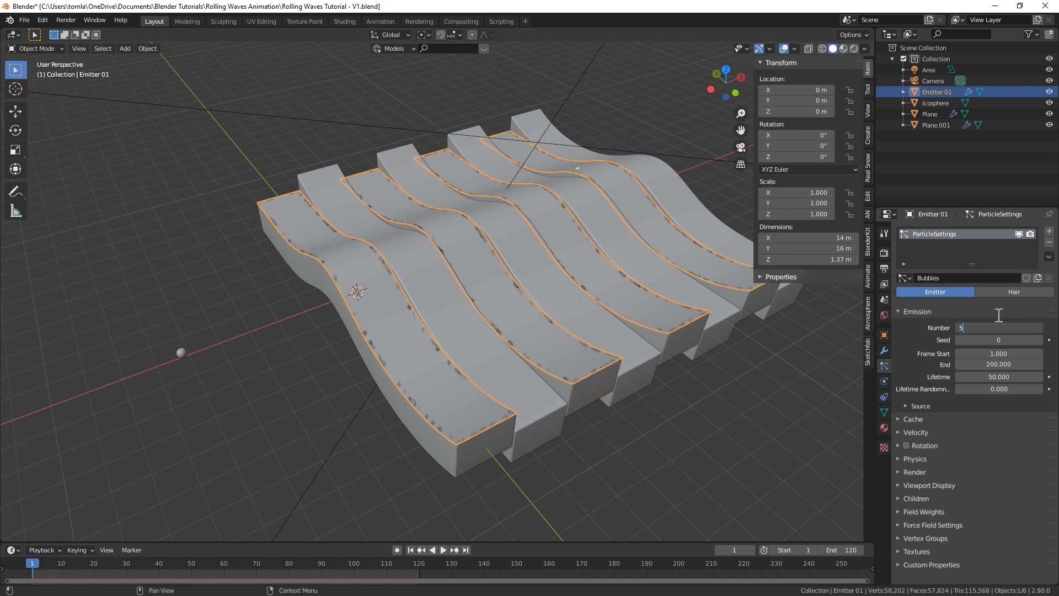
pyautogui.click(999, 327)
pyautogui.write('5000')
pyautogui.press('Return')
# Set the Bubbles particle emission to start at frame -10 and end at frame 110
pyautogui.click(999, 354)
pyautogui.write('-10')
pyautogui.press('Return')
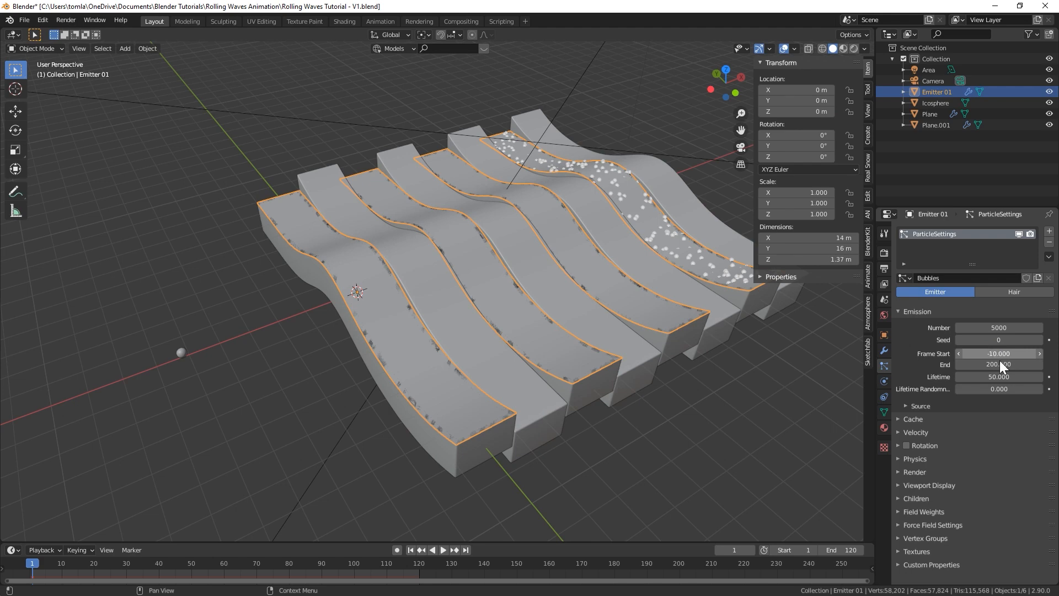
pyautogui.click(1001, 364)
pyautogui.write('190.0')
pyautogui.click(1007, 363)
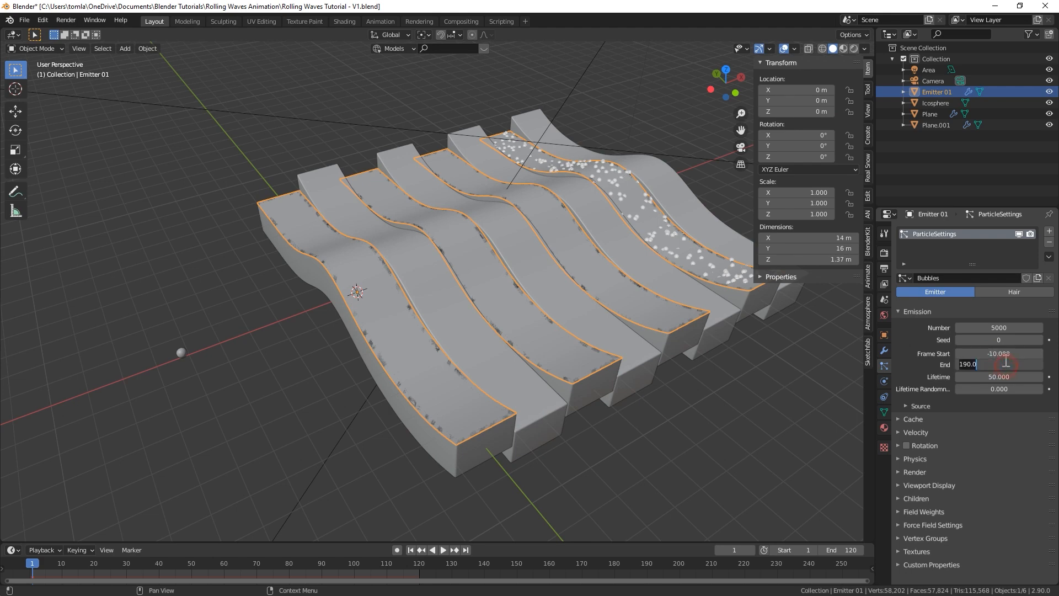
pyautogui.press('BackSpace')
pyautogui.press('BackSpace')
pyautogui.press('BackSpace')
pyautogui.press('BackSpace')
pyautogui.press('BackSpace')
pyautogui.write('110')
pyautogui.press('Return')
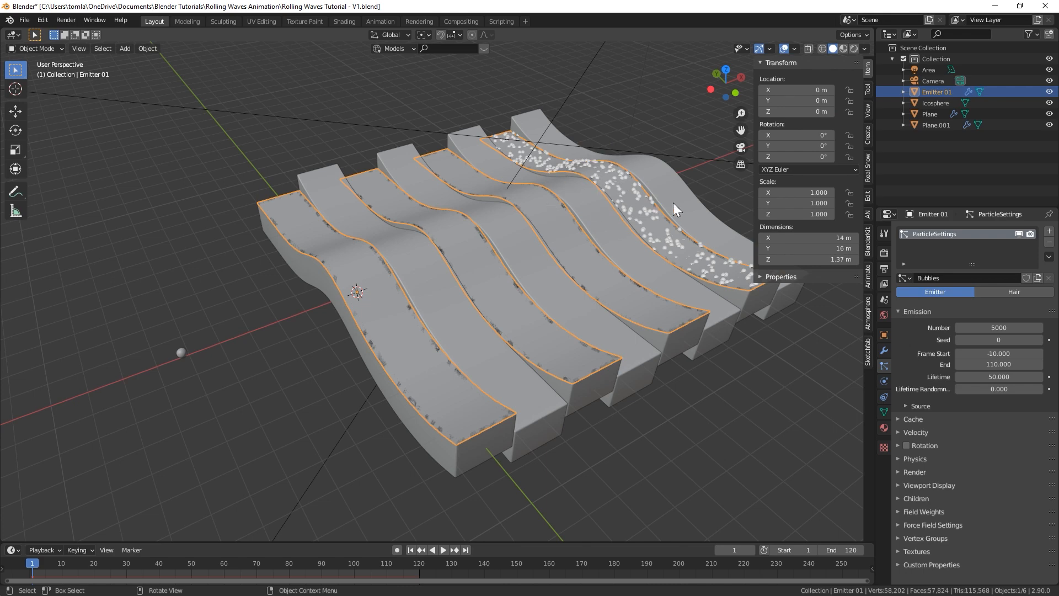
# Make the Bubbles particles emit using the modifier stack and set their lifetime to 15
pyautogui.click(905, 406)
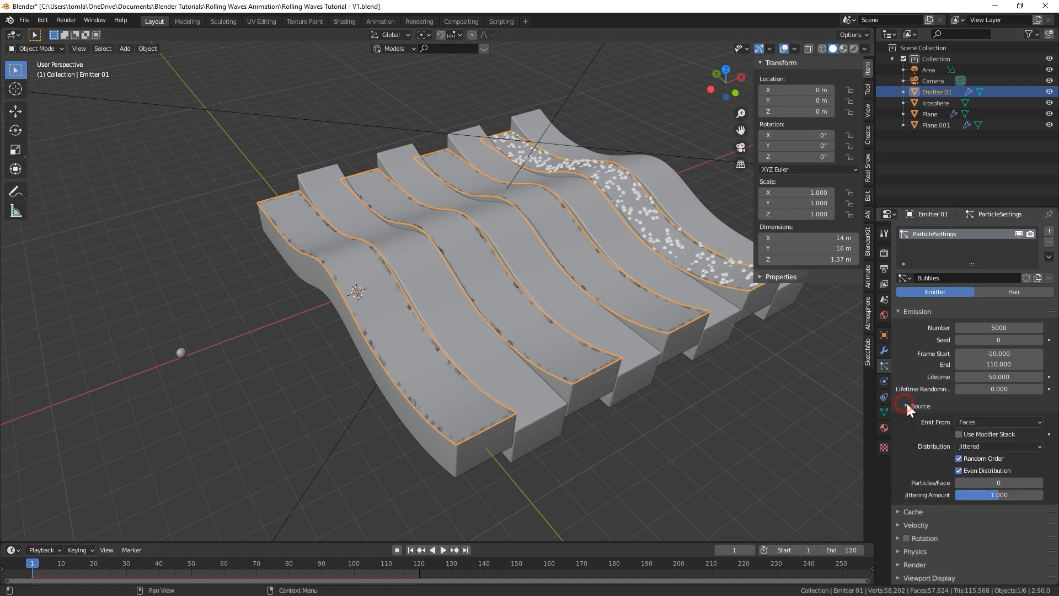
pyautogui.click(960, 434)
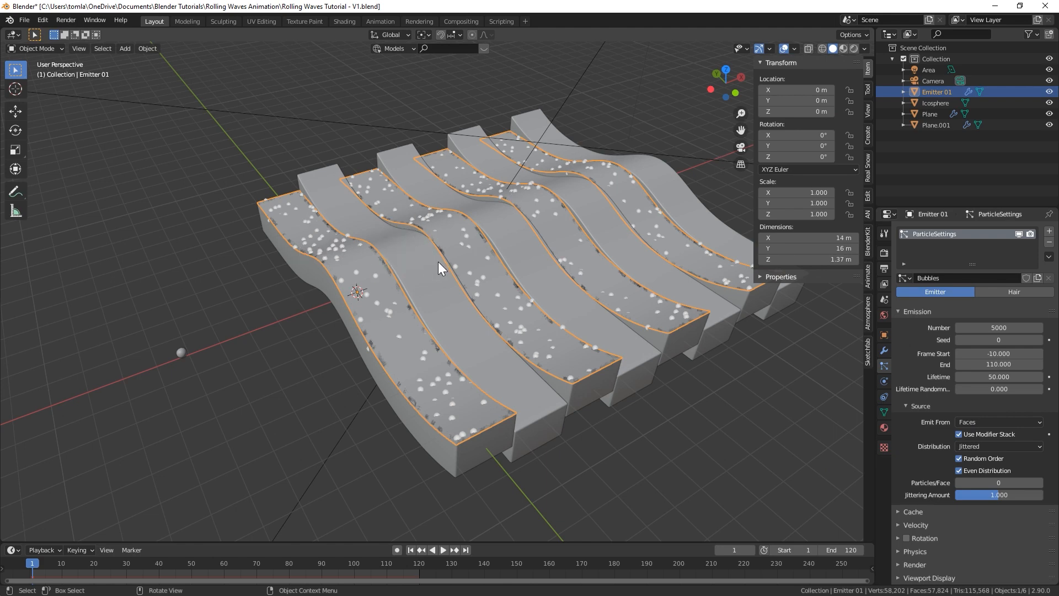
pyautogui.click(989, 375)
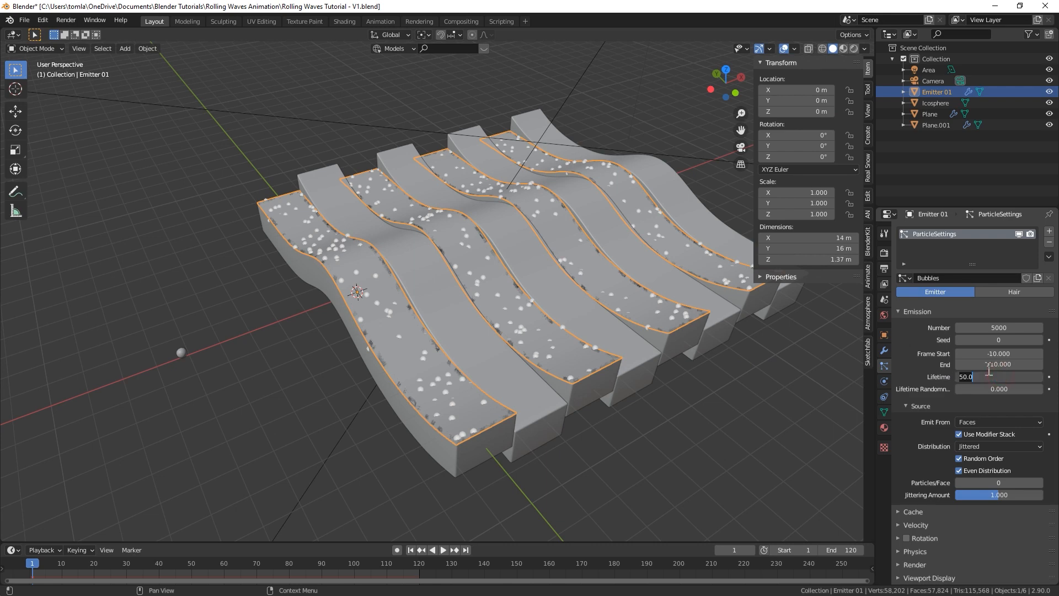
pyautogui.hotkey('ctrl', 'a')
pyautogui.write('15')
pyautogui.press('Return')
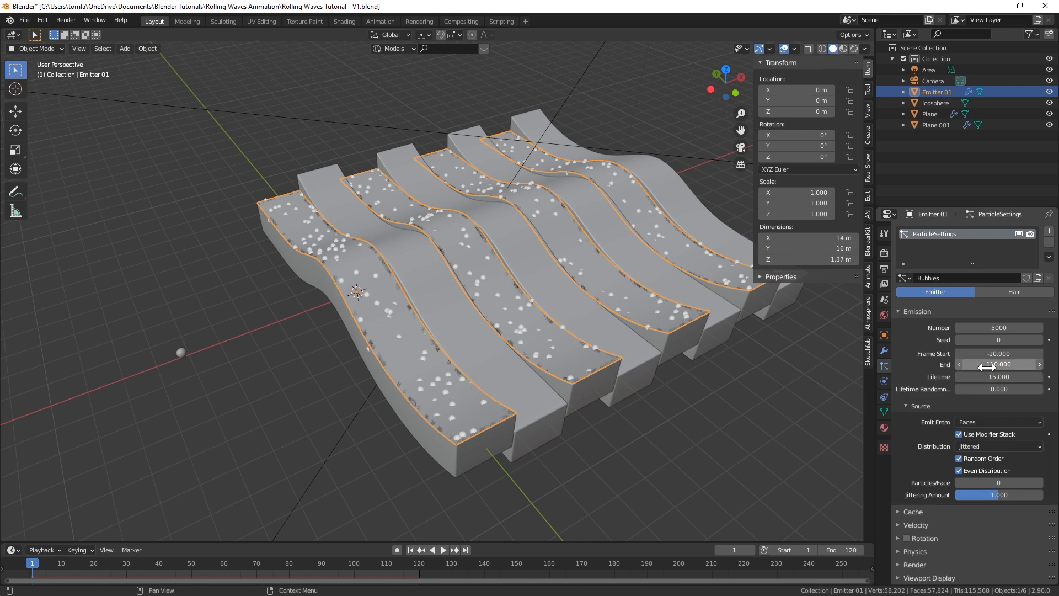
# Change the emission source distribution to Random and turn off Even Distribution
pyautogui.click(971, 448)
pyautogui.click(981, 471)
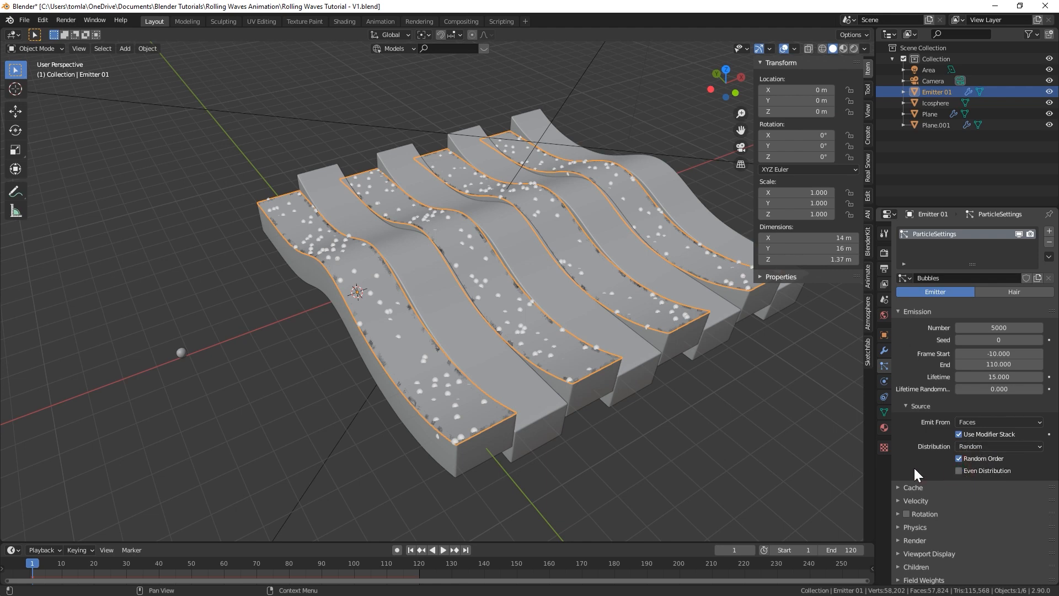
pyautogui.click(906, 406)
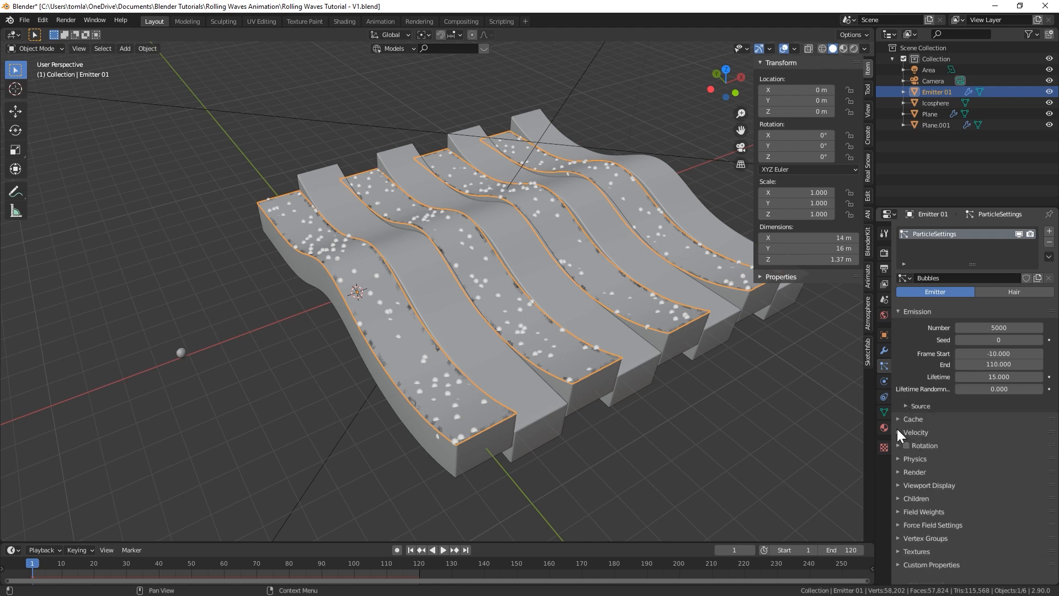
# Set the physics type of the Bubbles particles to None
pyautogui.click(897, 460)
pyautogui.click(976, 476)
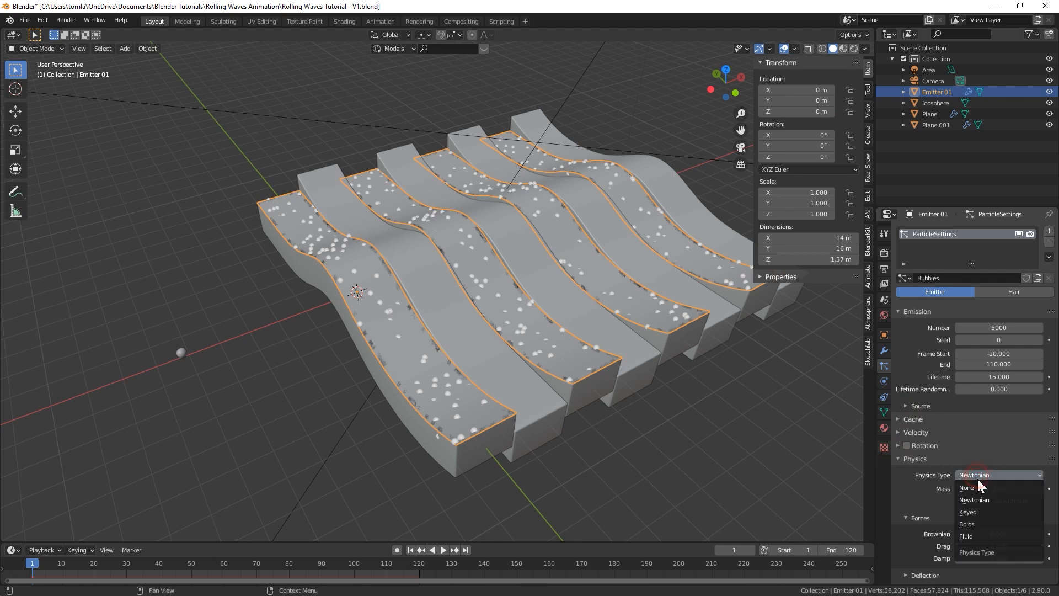
pyautogui.click(975, 486)
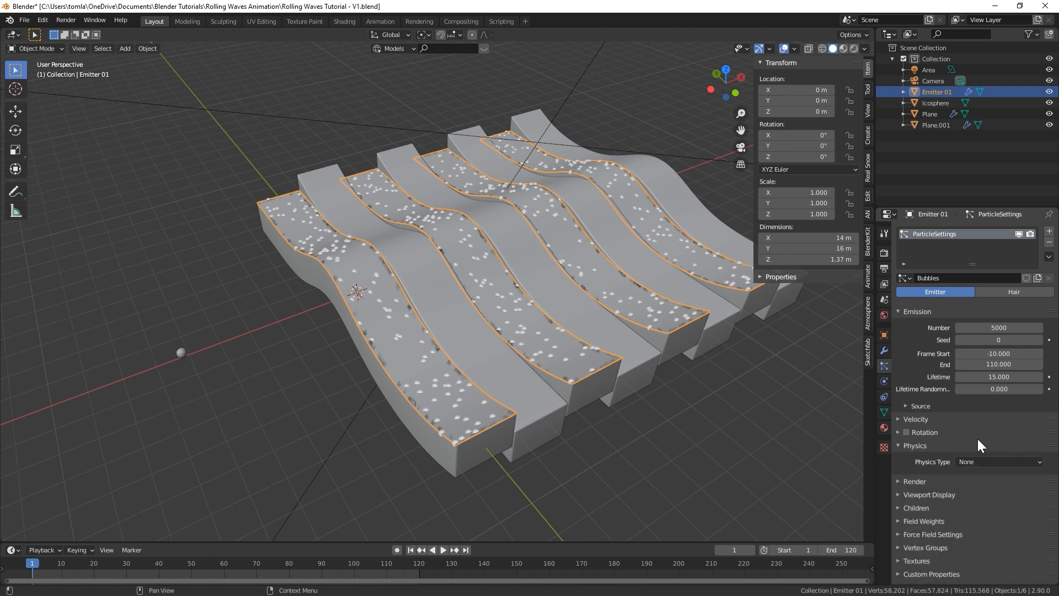
pyautogui.click(916, 446)
# Render the particles as an object, using the Icosphere as the instance object
pyautogui.click(916, 458)
pyautogui.click(973, 476)
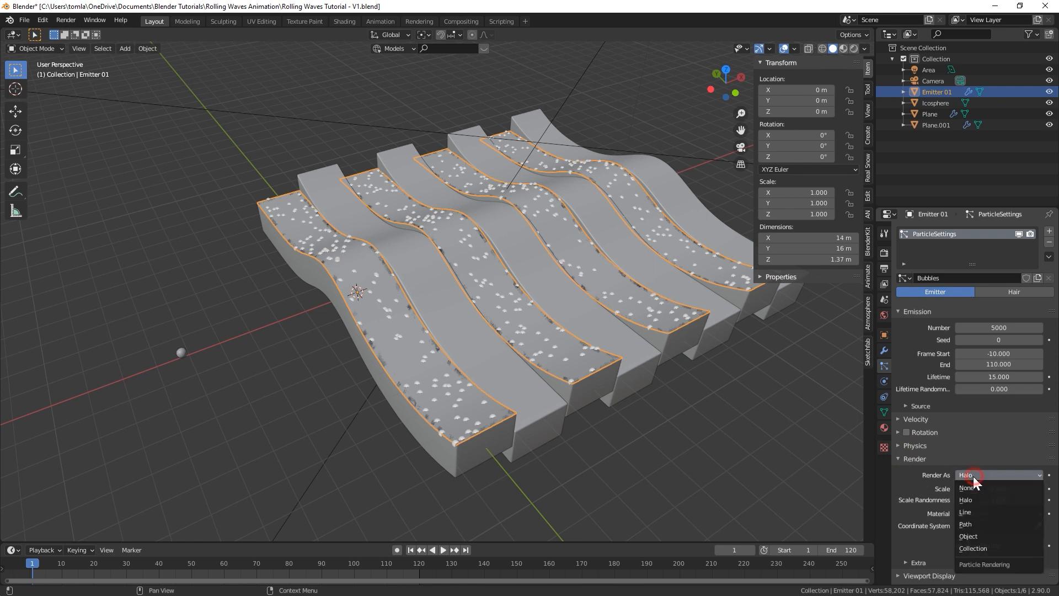
pyautogui.click(975, 536)
pyautogui.scroll(-5, 976, 475)
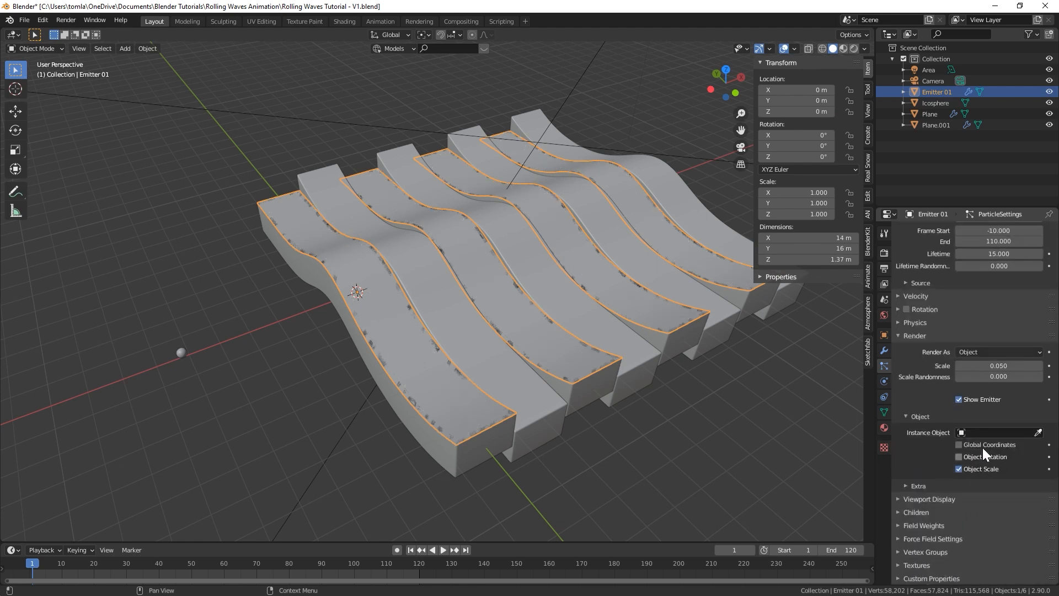
pyautogui.click(974, 433)
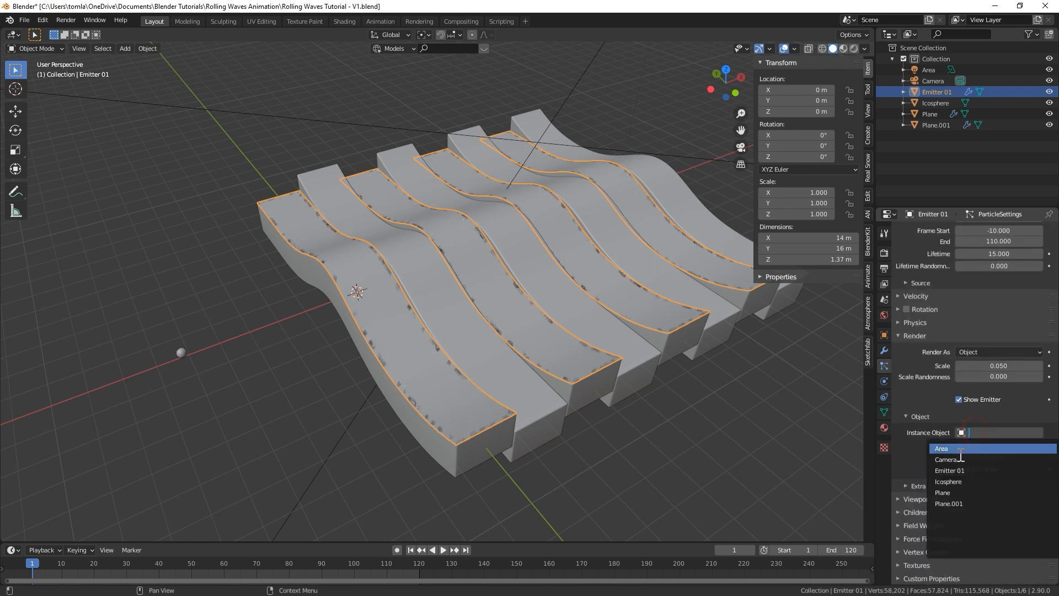
pyautogui.click(948, 482)
pyautogui.scroll(5, 374, 317)
pyautogui.scroll(-3, 472, 257)
pyautogui.scroll(6, 472, 257)
pyautogui.scroll(-5, 552, 251)
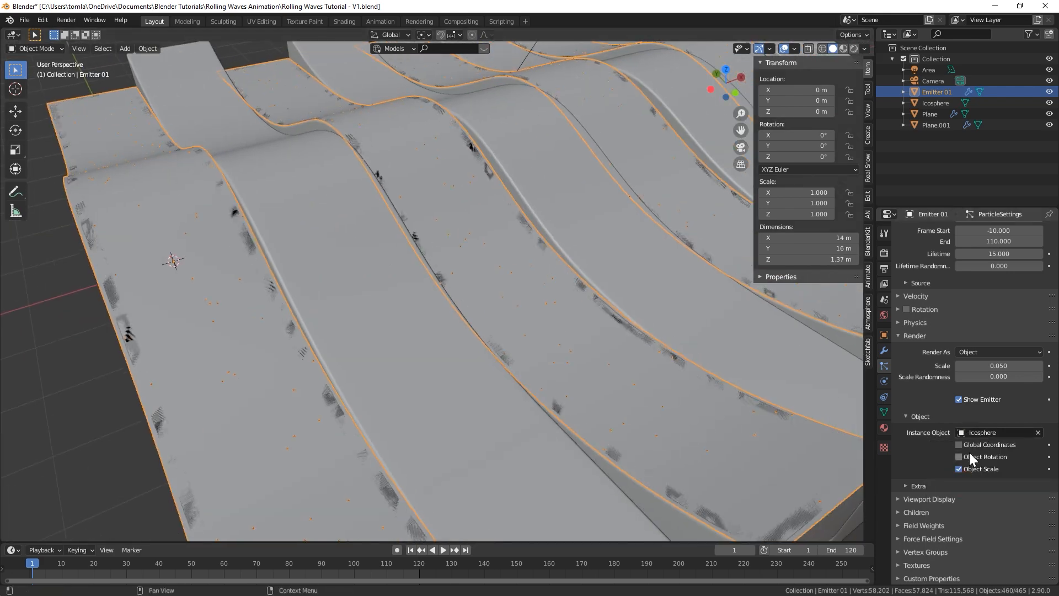
# Try a render scale of 0.55 for the bubble particles
pyautogui.click(999, 364)
pyautogui.write('.55')
pyautogui.press('Return')
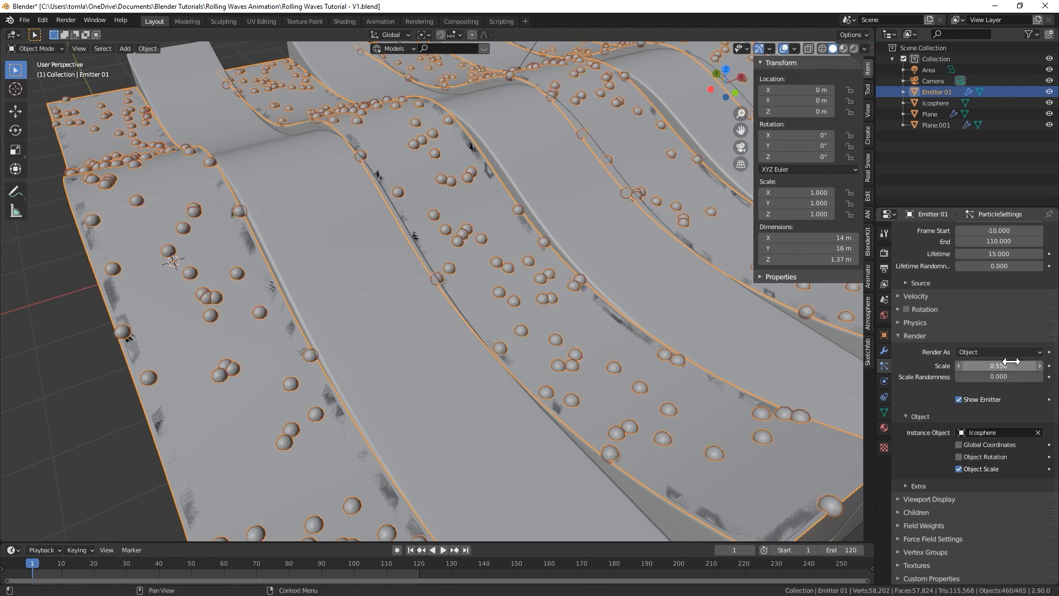
# Set the render scale of the bubble particles to 0.5
pyautogui.click(999, 365)
pyautogui.write('.5')
pyautogui.press('Return')
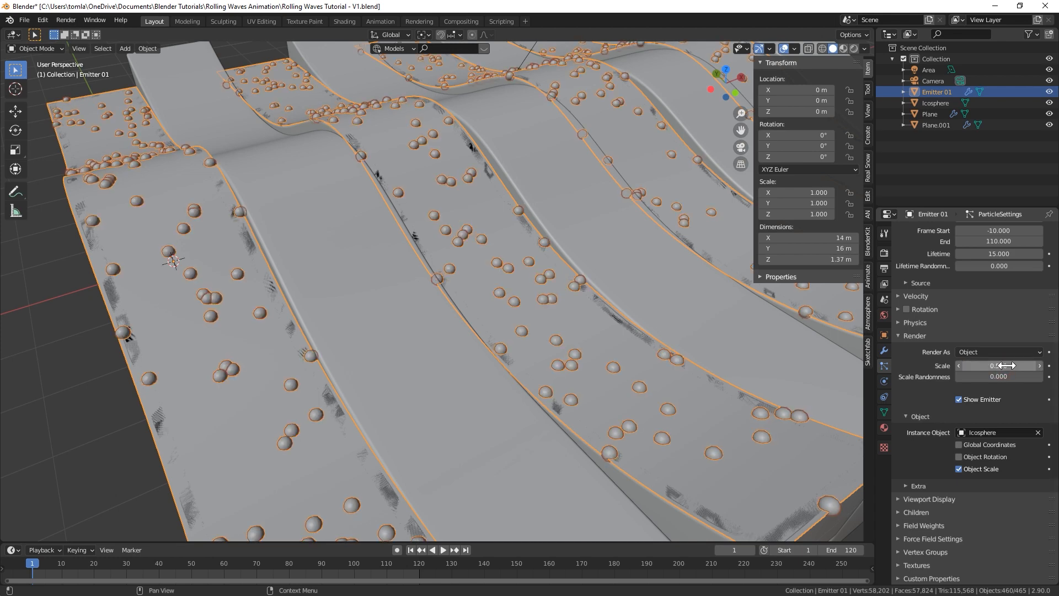
pyautogui.scroll(-10, 297, 332)
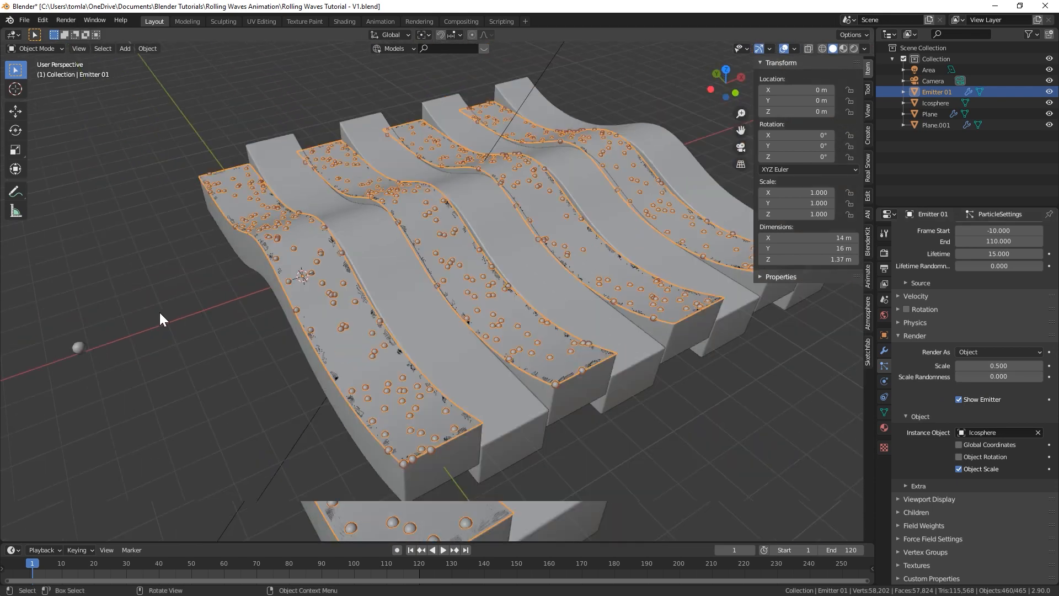
# Shrink the source Icosphere beside the waves uniformly by a factor of about 0.83
pyautogui.click(144, 336)
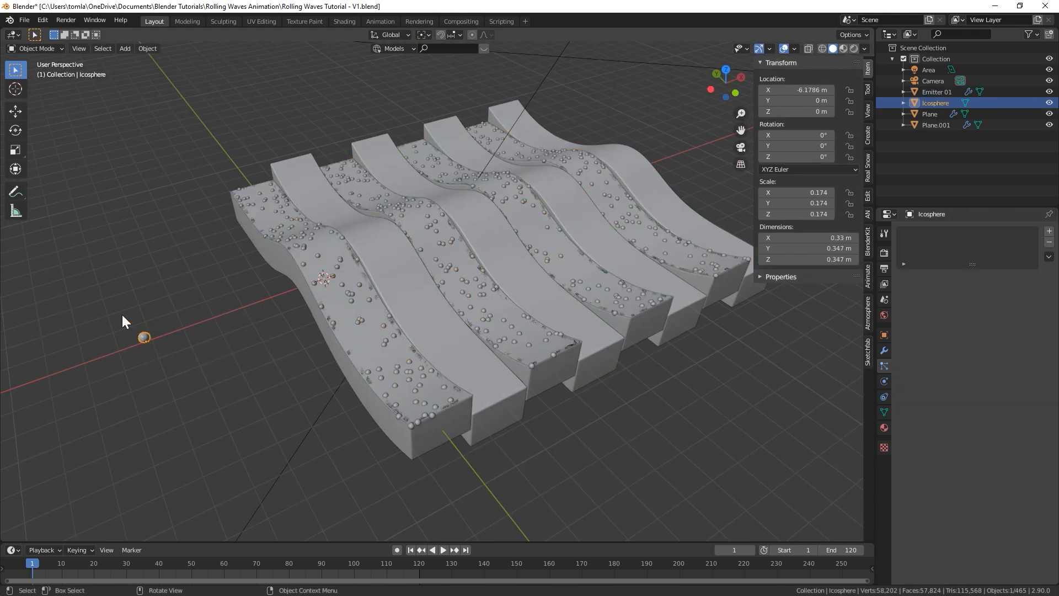
pyautogui.press('s')
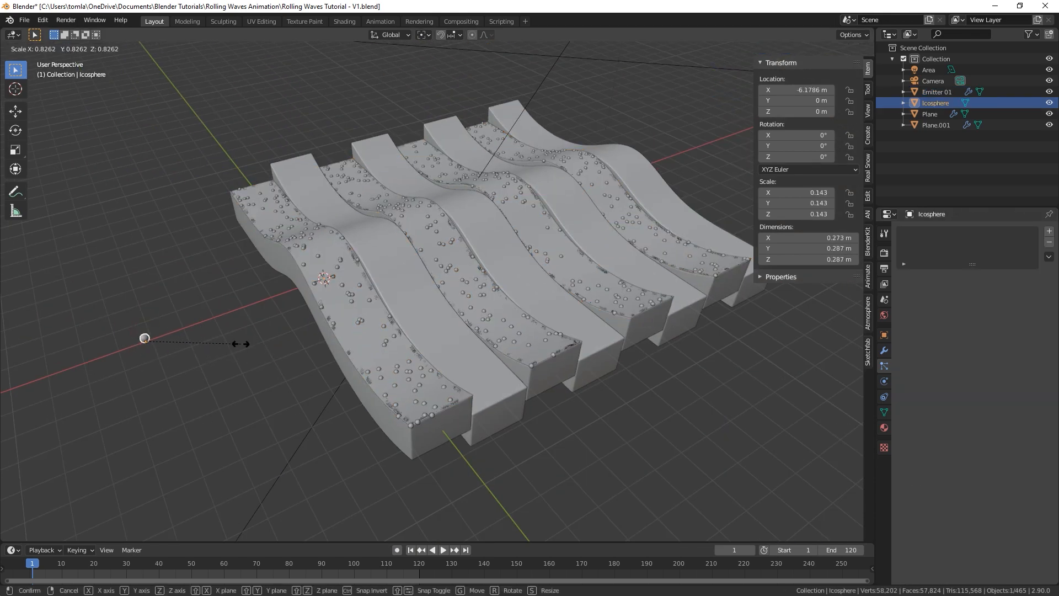
pyautogui.click(241, 343)
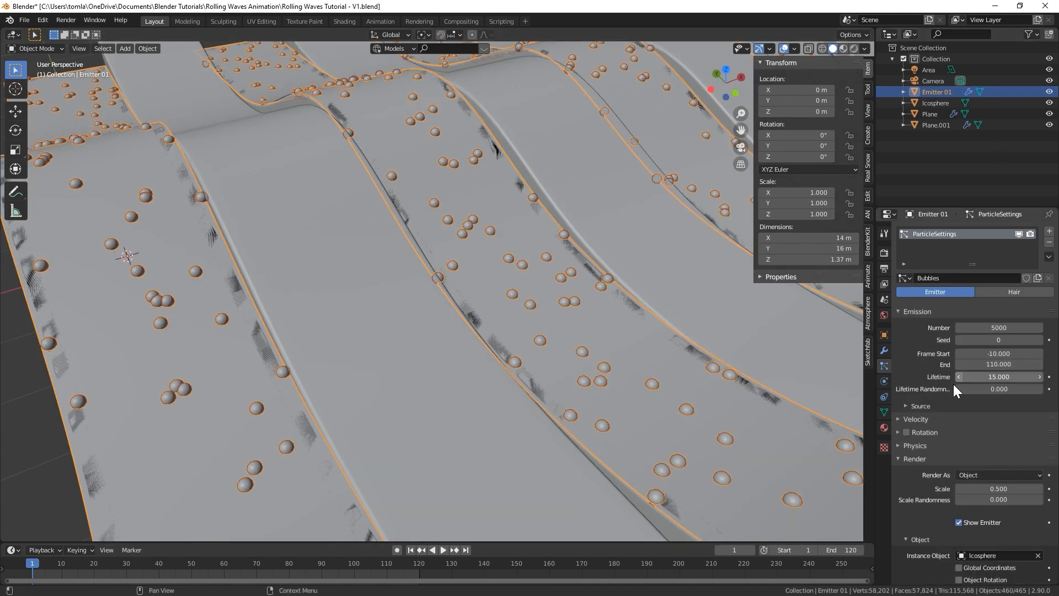
# Set the scale randomness of Emitter 01's particles to 0.6
pyautogui.scroll(-5, 910, 361)
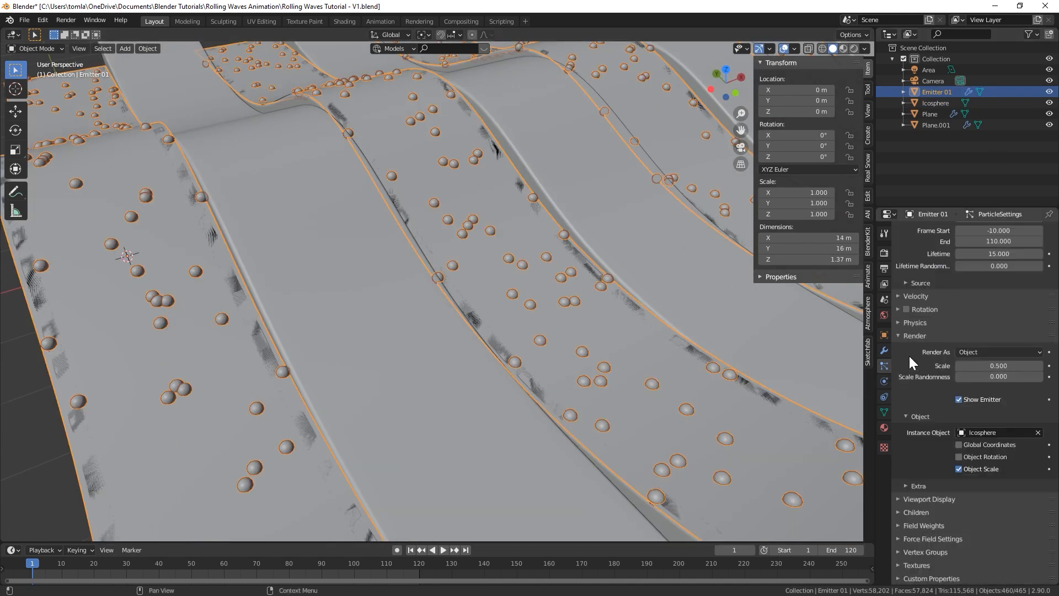
pyautogui.click(988, 377)
pyautogui.write('0.6')
pyautogui.press('Return')
pyautogui.scroll(5, 991, 375)
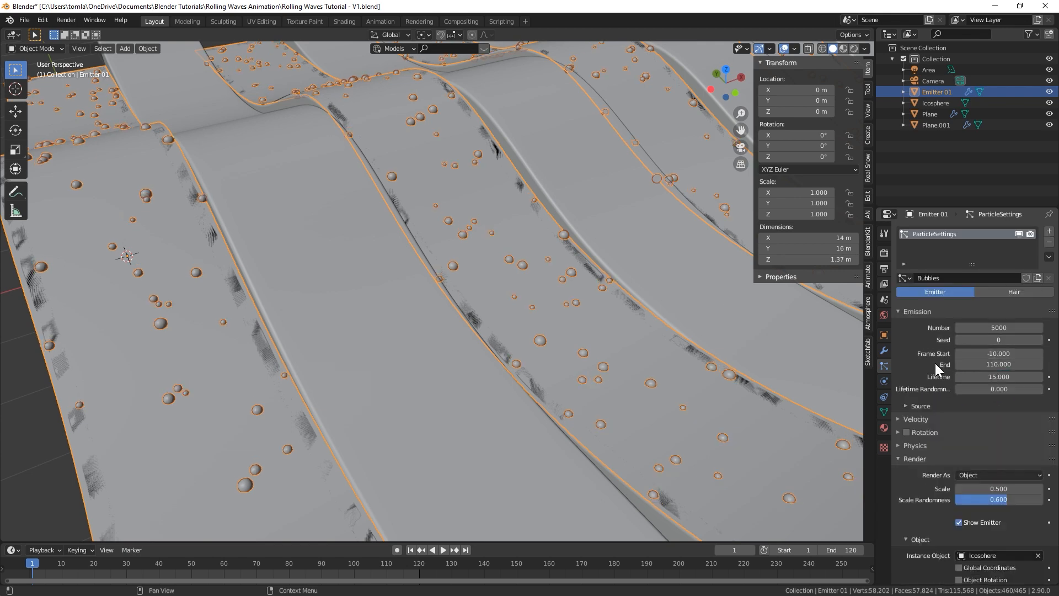
# Raise the particle emission seed to 3 to vary the bubble placement
pyautogui.click(1039, 340)
pyautogui.click(1040, 340)
pyautogui.click(1039, 339)
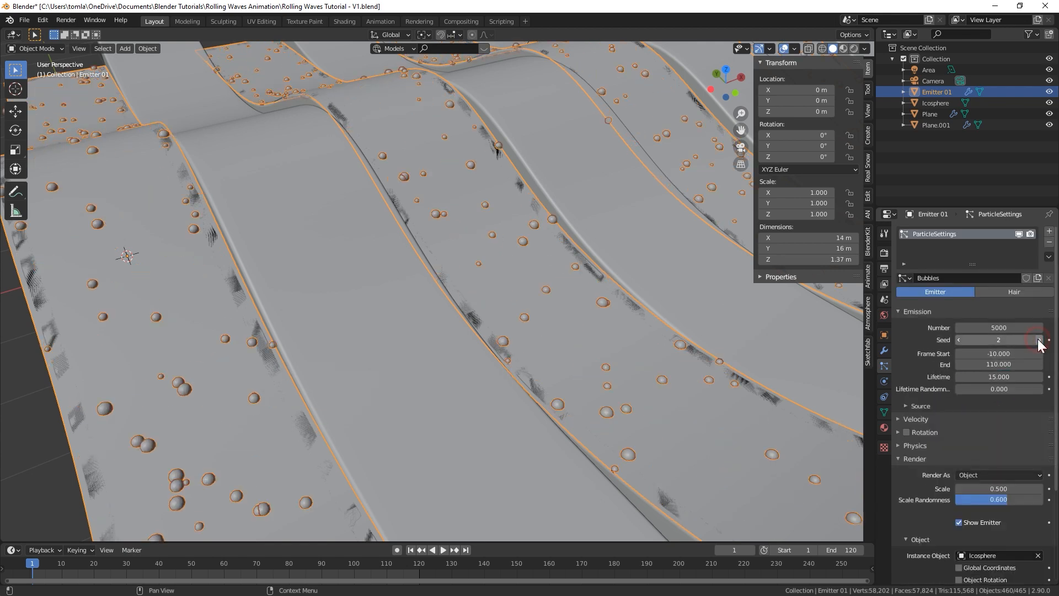
pyautogui.scroll(-5, 406, 260)
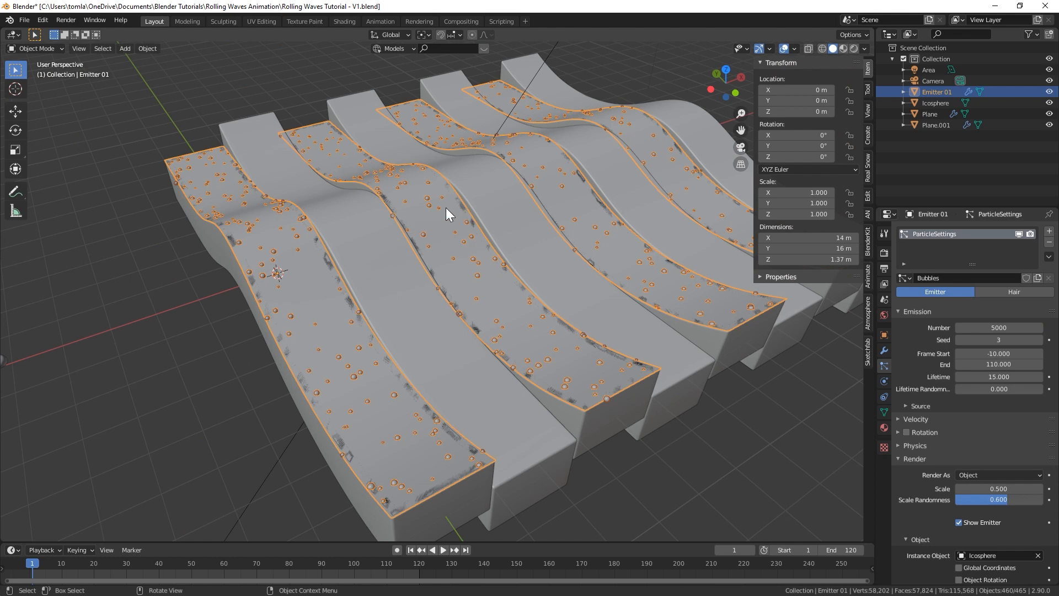
# Hide the emitter mesh of Emitter 01 in both the render and the viewport display
pyautogui.scroll(3, 450, 276)
pyautogui.scroll(-5, 961, 466)
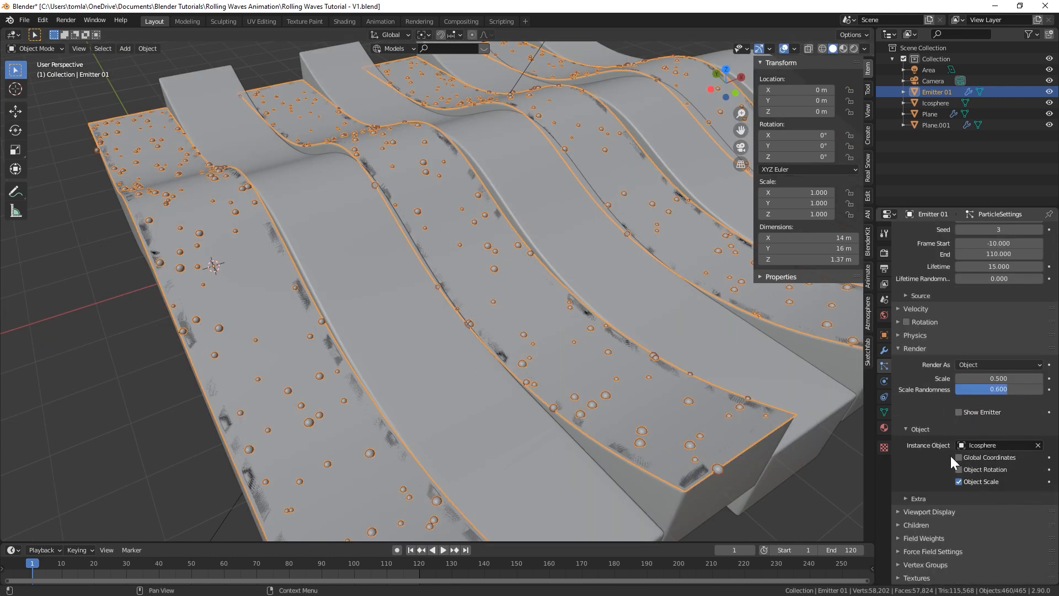
pyautogui.click(897, 512)
pyautogui.scroll(-4, 948, 508)
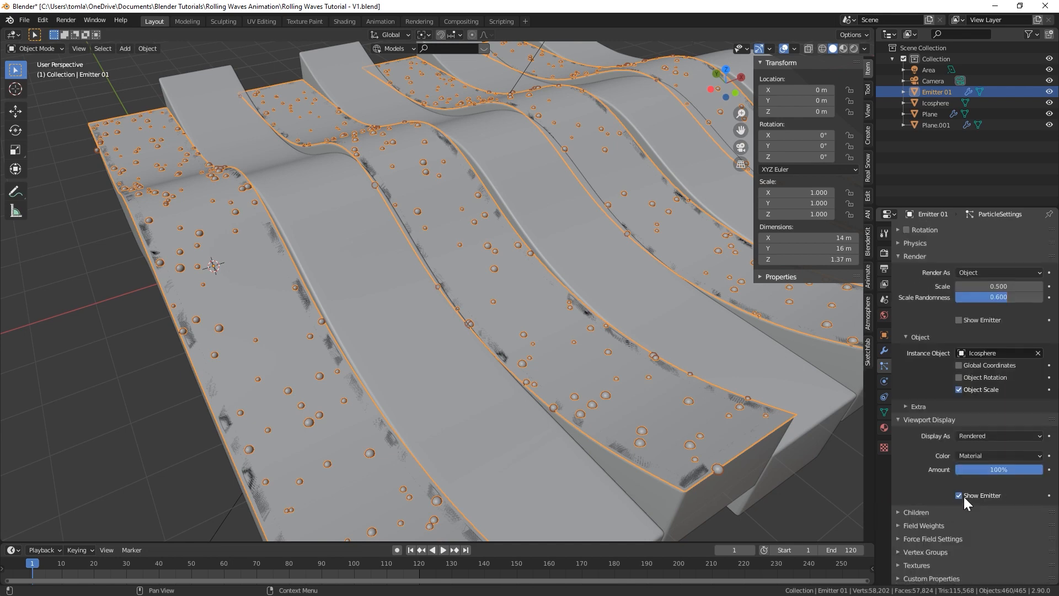
pyautogui.click(960, 495)
pyautogui.moveTo(416, 373); pyautogui.dragTo(142, 279, button='middle')
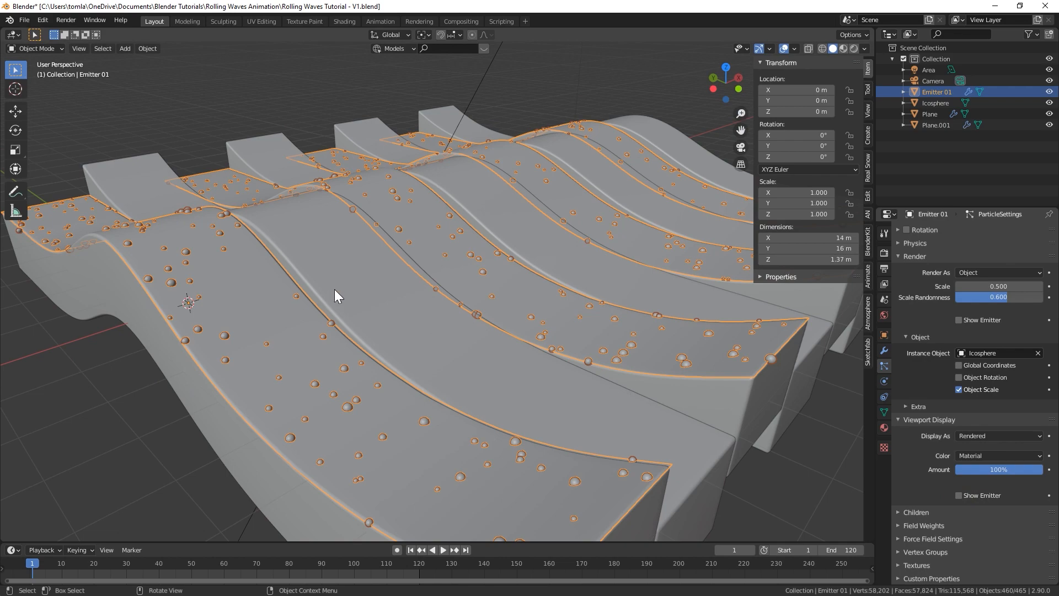
# Preview the bubbles through the camera in rendered shading and inspect them close up on the wave surfaces
pyautogui.press('KP_0')
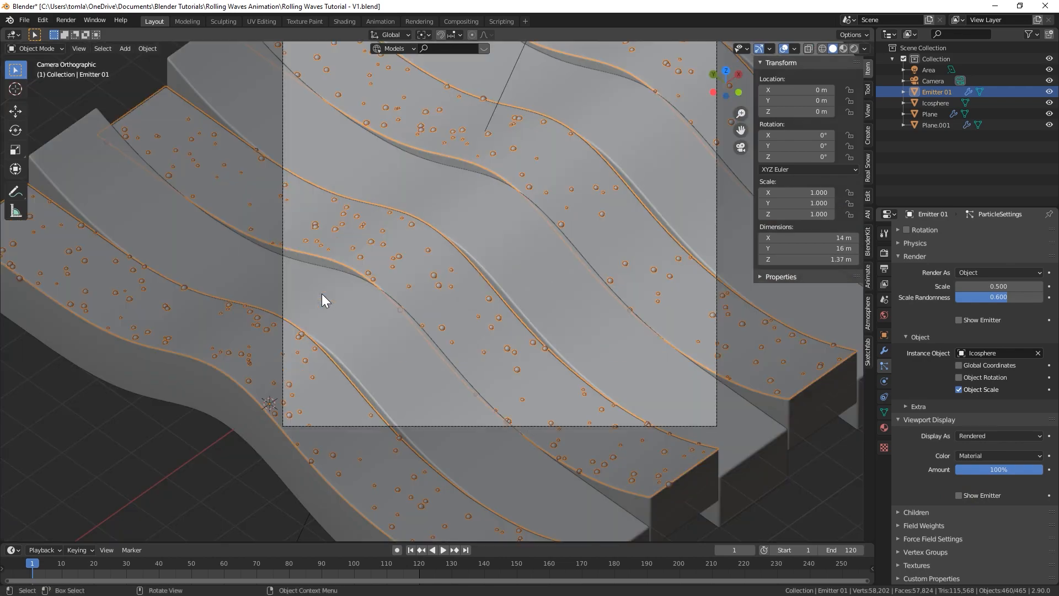
pyautogui.click(854, 49)
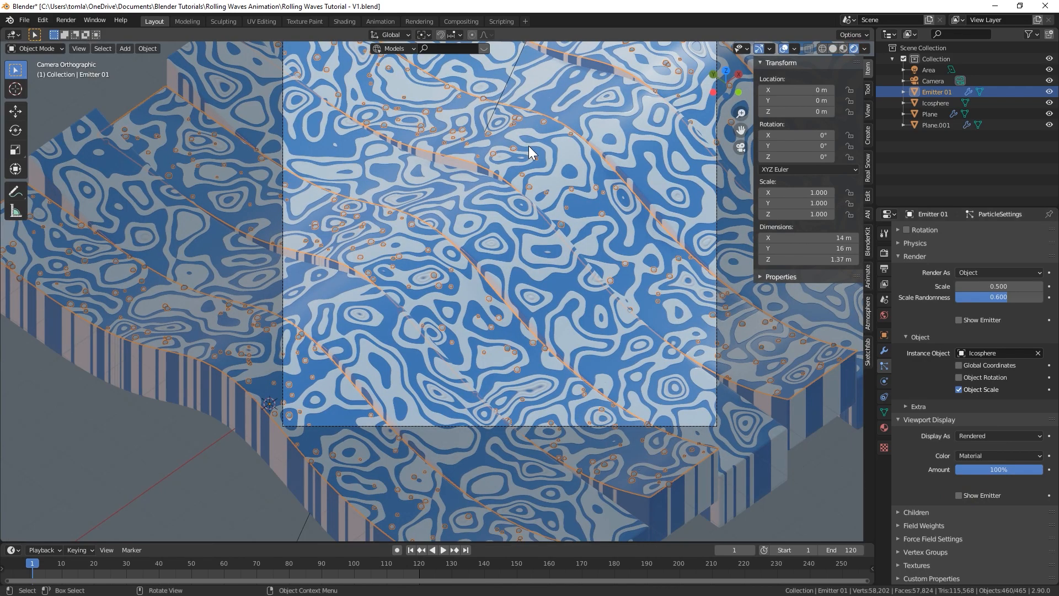
pyautogui.keyDown('shift'); pyautogui.moveTo(208, 111); pyautogui.dragTo(179, 116, button='middle'); pyautogui.keyUp('shift')
pyautogui.hotkey('alt', 'a')
pyautogui.scroll(9, 389, 274)
pyautogui.keyDown('shift'); pyautogui.moveTo(375, 269); pyautogui.dragTo(289, 270, button='middle'); pyautogui.keyUp('shift')
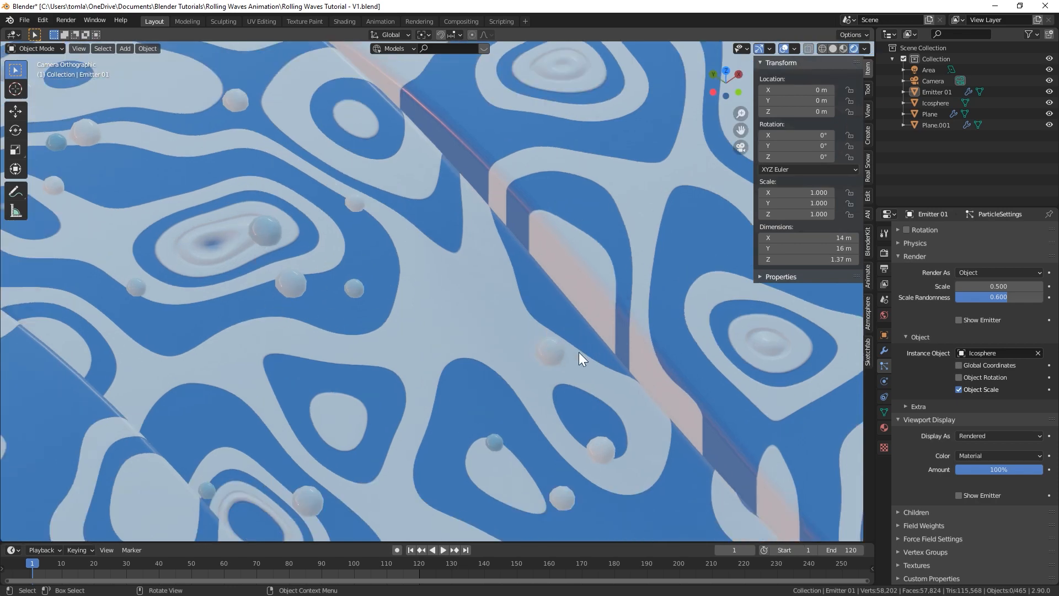
pyautogui.scroll(-7, 567, 359)
pyautogui.moveTo(445, 320); pyautogui.dragTo(399, 303, button='middle')
pyautogui.scroll(-2, 400, 303)
# Enable rotation for Emitter 01's particles and set the orientation axis to Object X
pyautogui.click(316, 353)
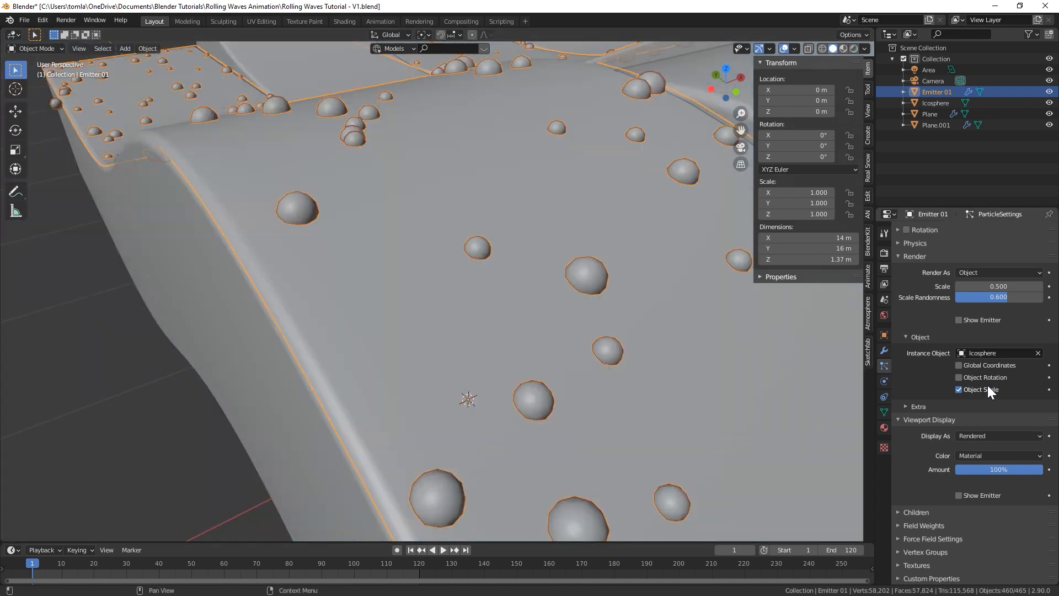
pyautogui.scroll(5, 924, 390)
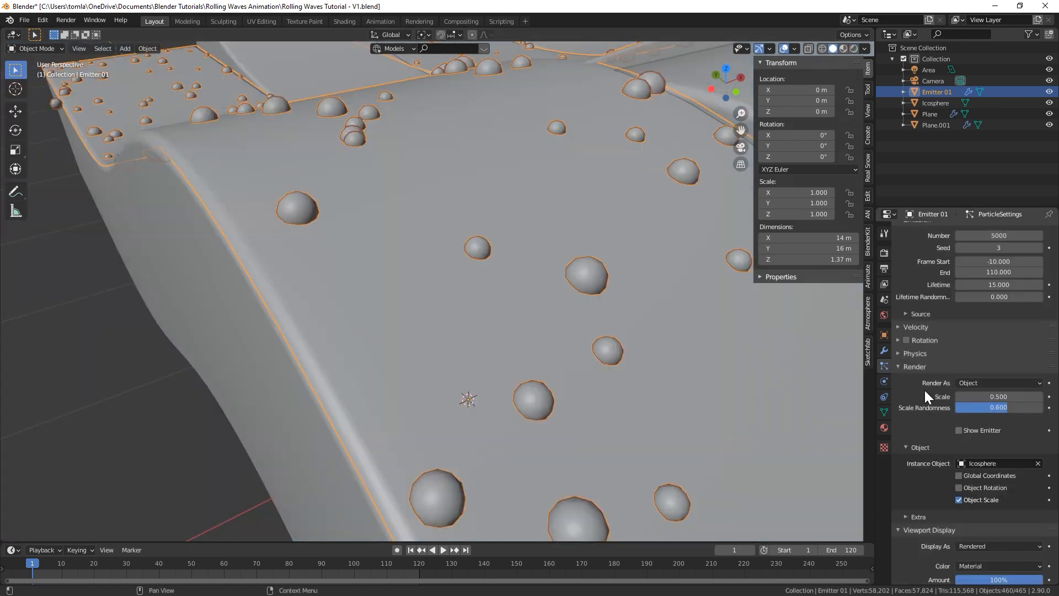
pyautogui.click(899, 340)
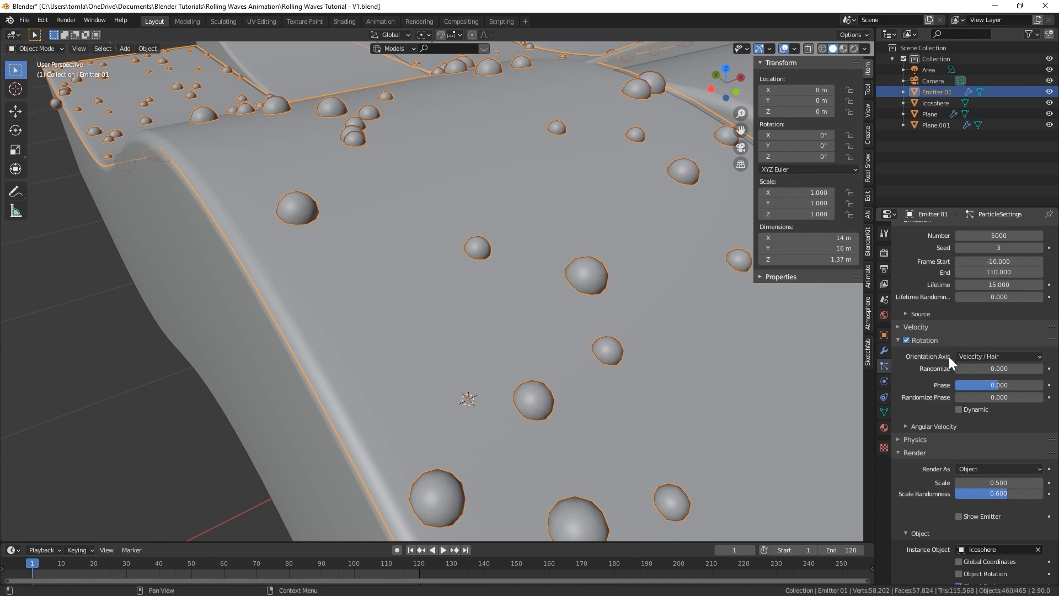
pyautogui.click(964, 357)
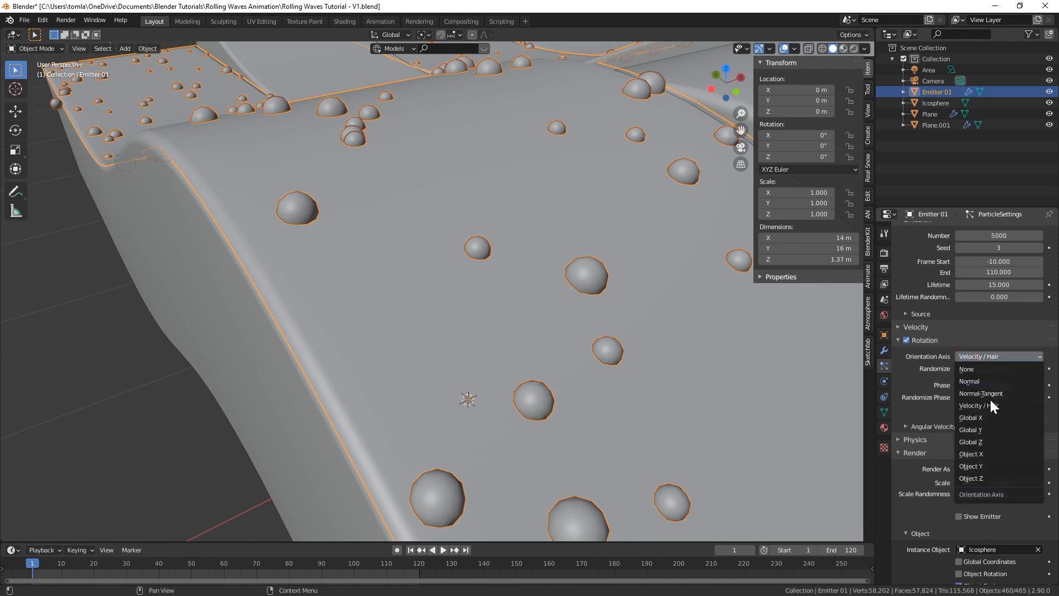
pyautogui.click(989, 454)
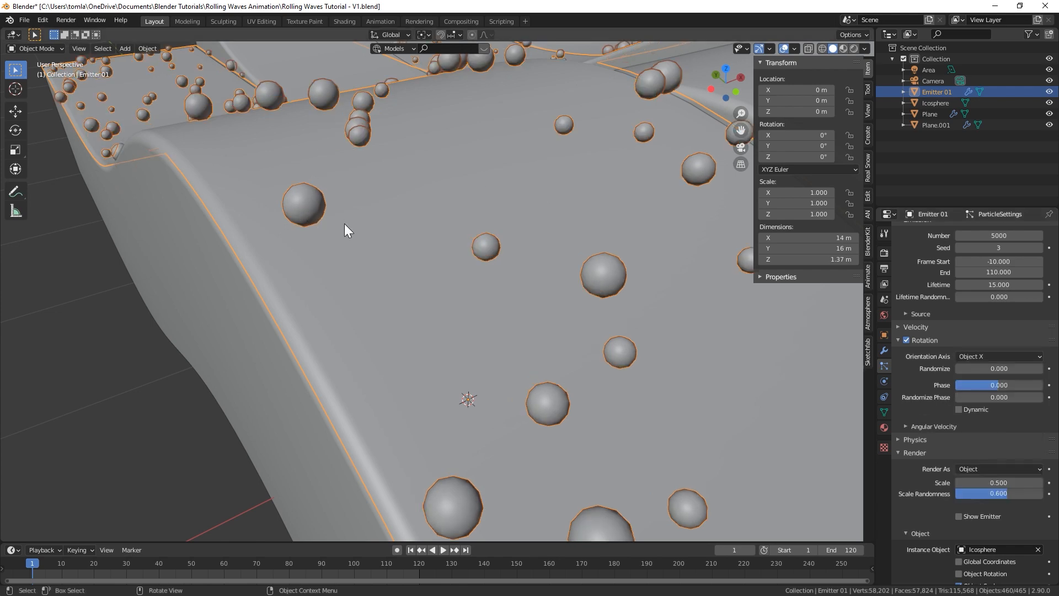
# Play back the animation to check how the bubbles move with the waves, and stop it
pyautogui.scroll(-4, 348, 226)
pyautogui.press('space')
pyautogui.hotkey('alt', 'a')
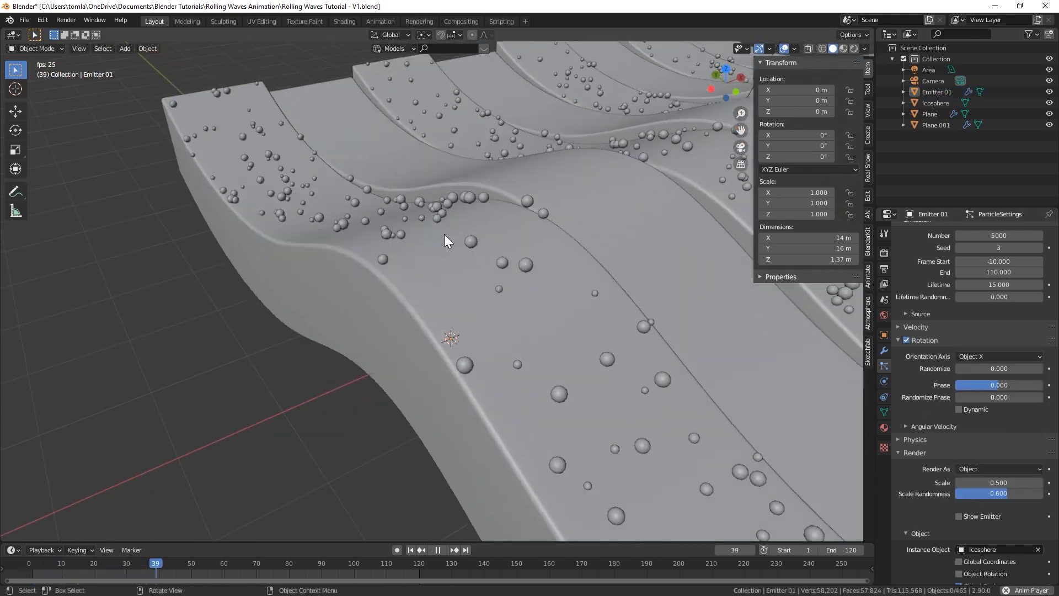
pyautogui.press('space')
pyautogui.scroll(-3, 516, 268)
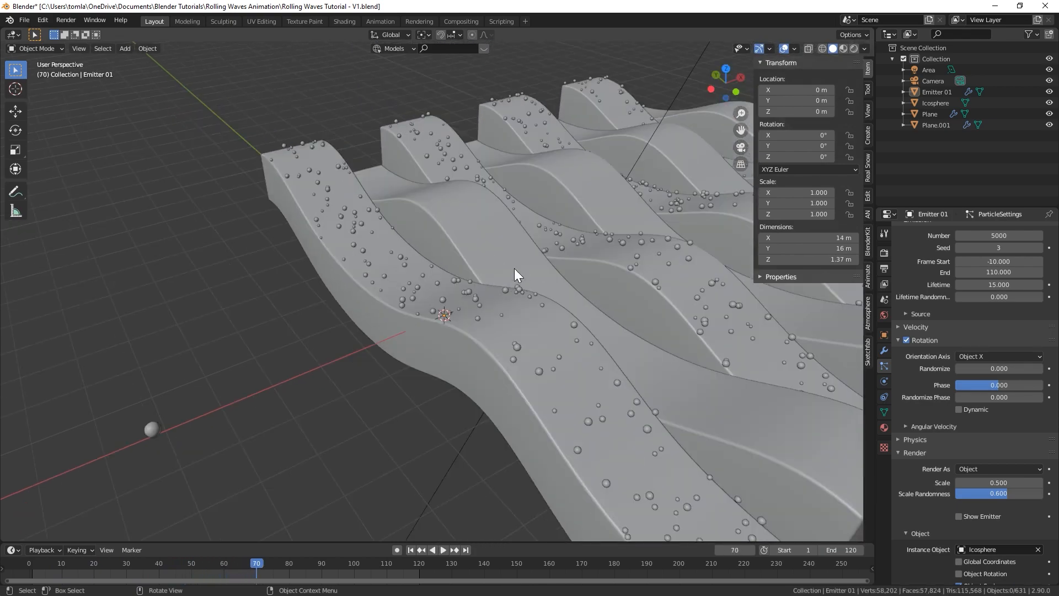
# Scale the Icosphere down to about 0.655 of its size, judging the bubbles through the camera in rendered shading
pyautogui.press('KP_0')
pyautogui.click(854, 48)
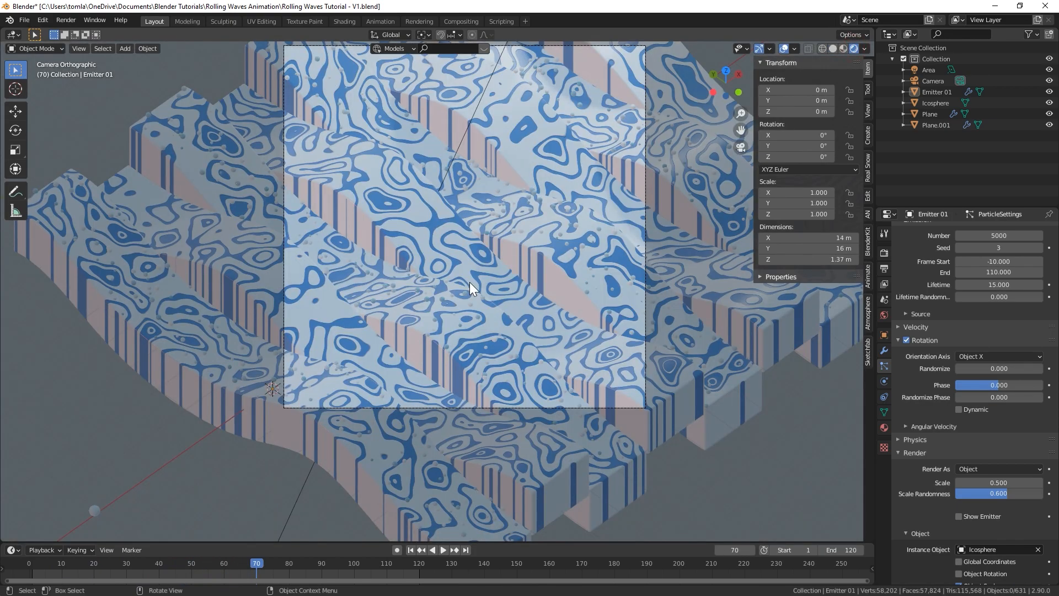
pyautogui.scroll(1, 469, 282)
pyautogui.scroll(-4, 167, 433)
pyautogui.click(238, 418)
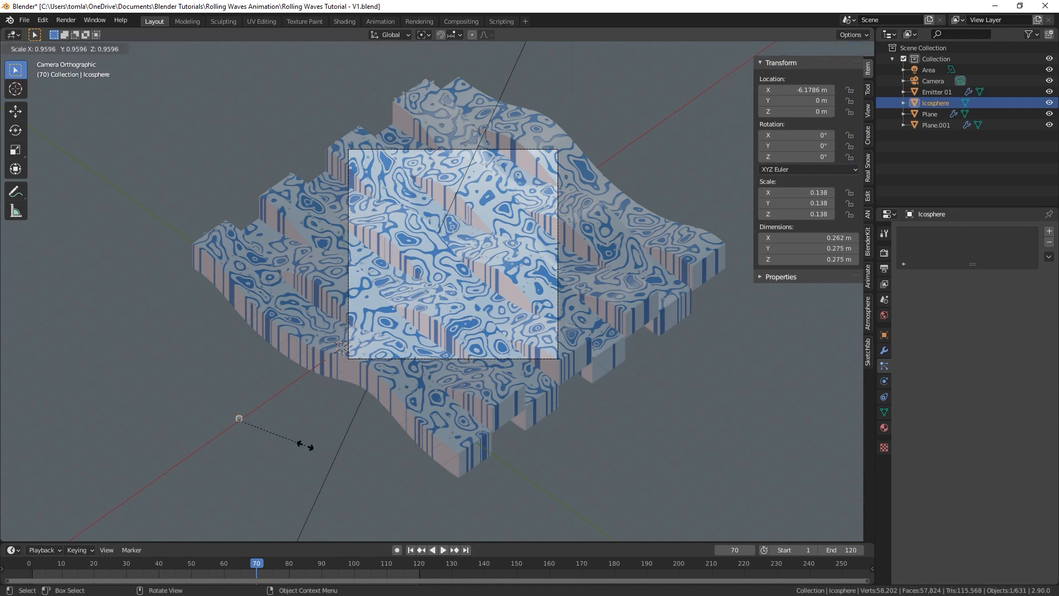
pyautogui.press('s')
pyautogui.click(302, 420)
# Play back the animation close up to check the smaller bubbles on the waves, and stop it
pyautogui.scroll(8, 497, 273)
pyautogui.press('space')
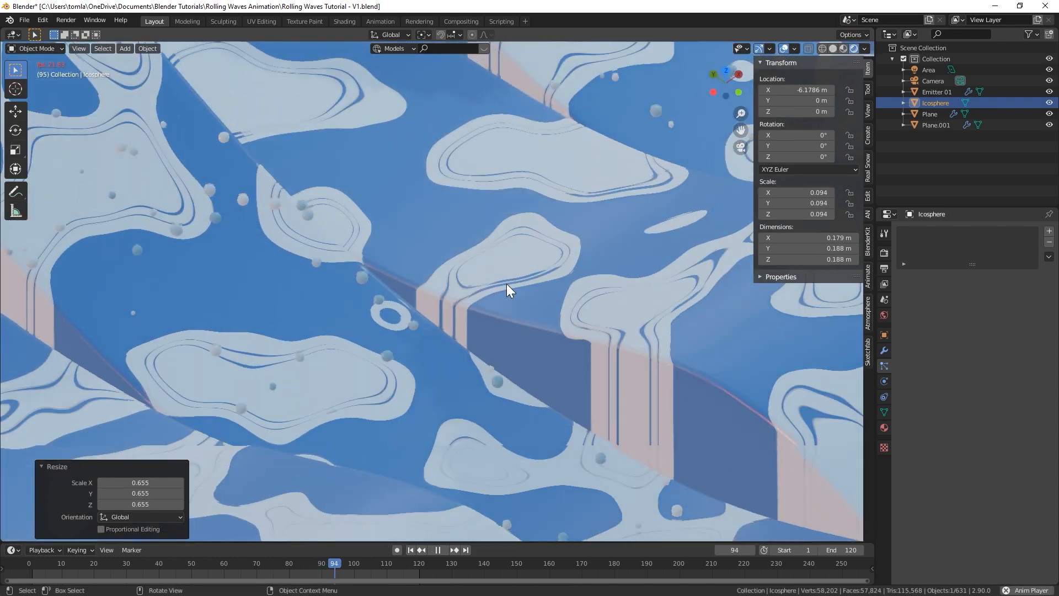
pyautogui.press('space')
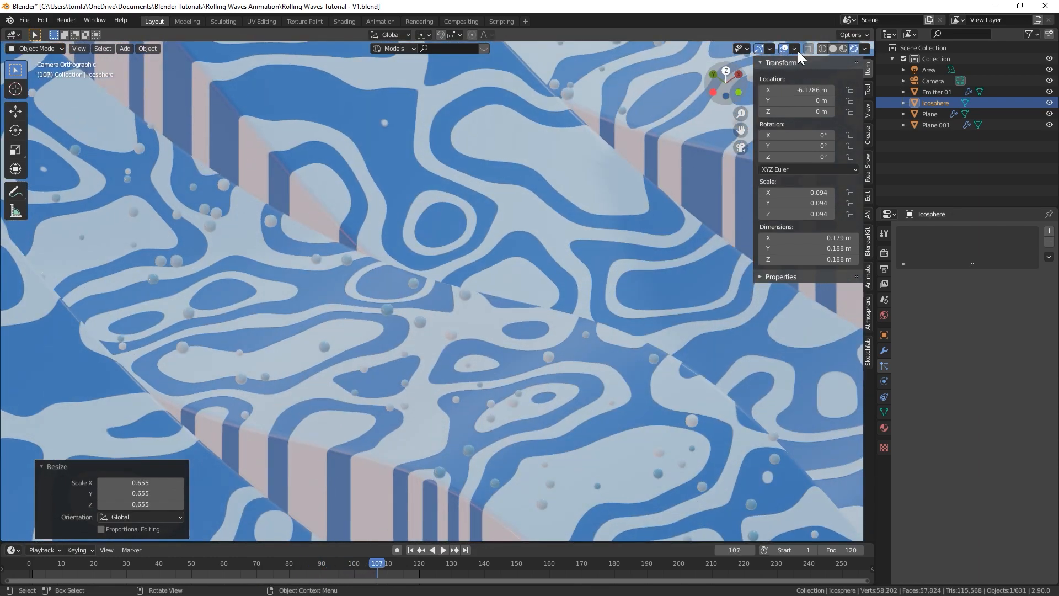
# Duplicate Plane.001 in place and rename the copy Emitter 02
pyautogui.click(833, 48)
pyautogui.moveTo(513, 265); pyautogui.dragTo(426, 228, button='middle')
pyautogui.click(469, 247)
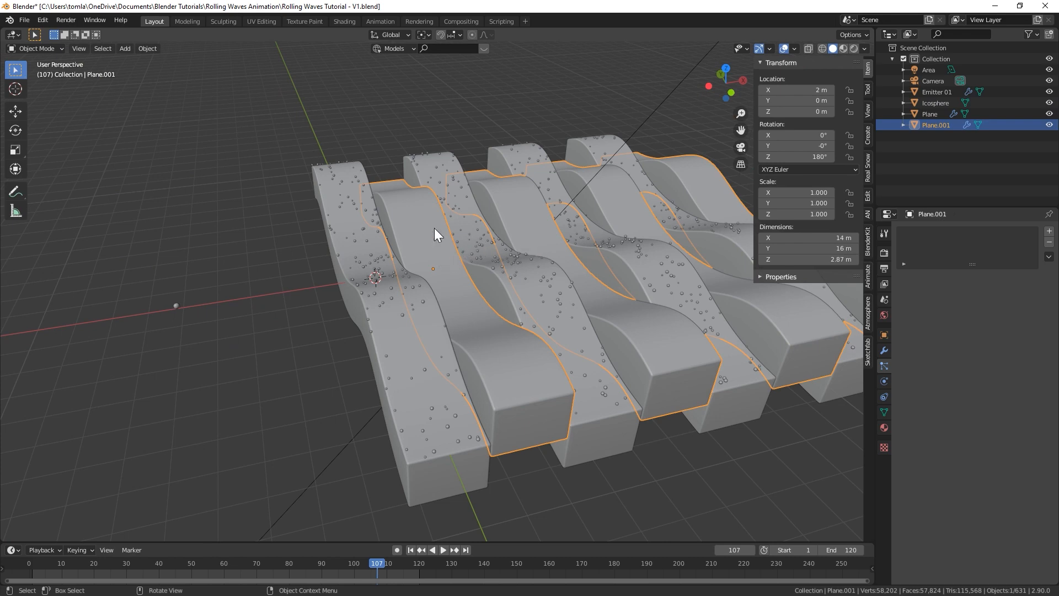
pyautogui.hotkey('shift', 'd')
pyautogui.press('Escape')
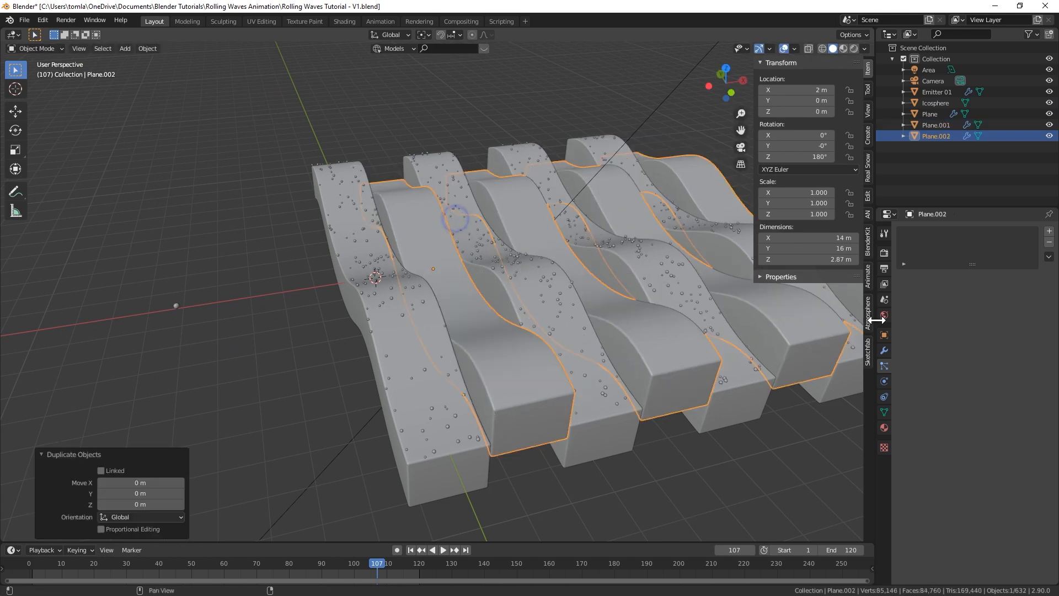
pyautogui.doubleClick(936, 136)
pyautogui.write('Emitter 02')
pyautogui.press('Return')
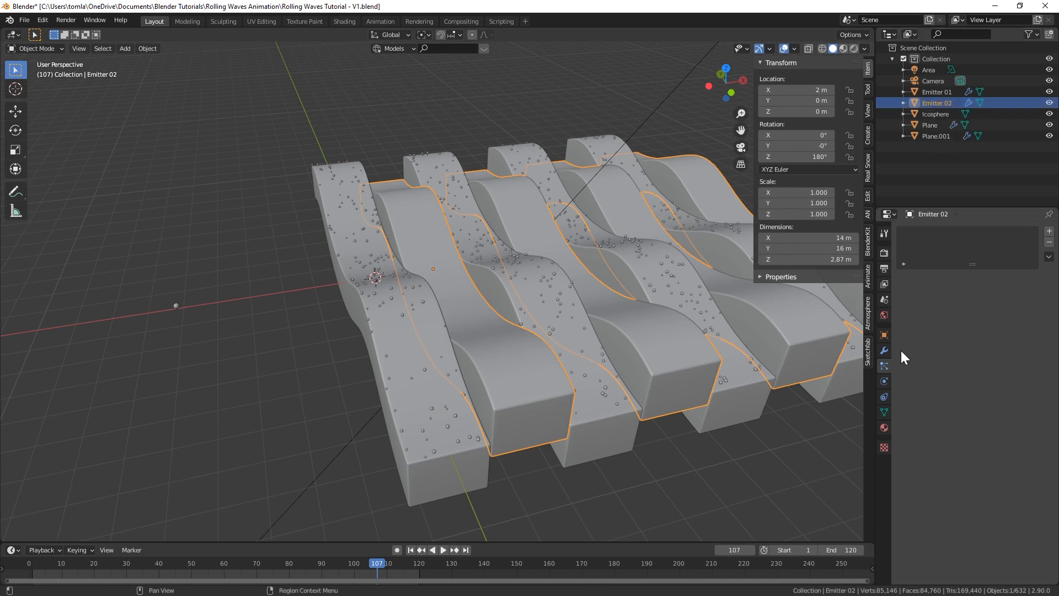
# Remove the Solidify and Bevel modifiers from Emitter 02
pyautogui.click(885, 350)
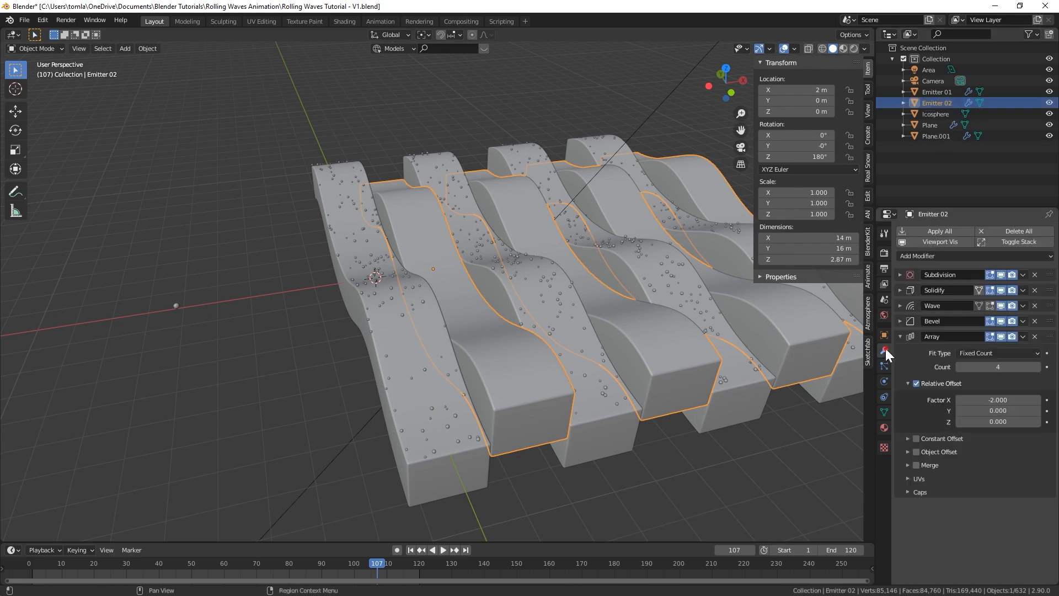
pyautogui.click(1035, 290)
pyautogui.click(1035, 305)
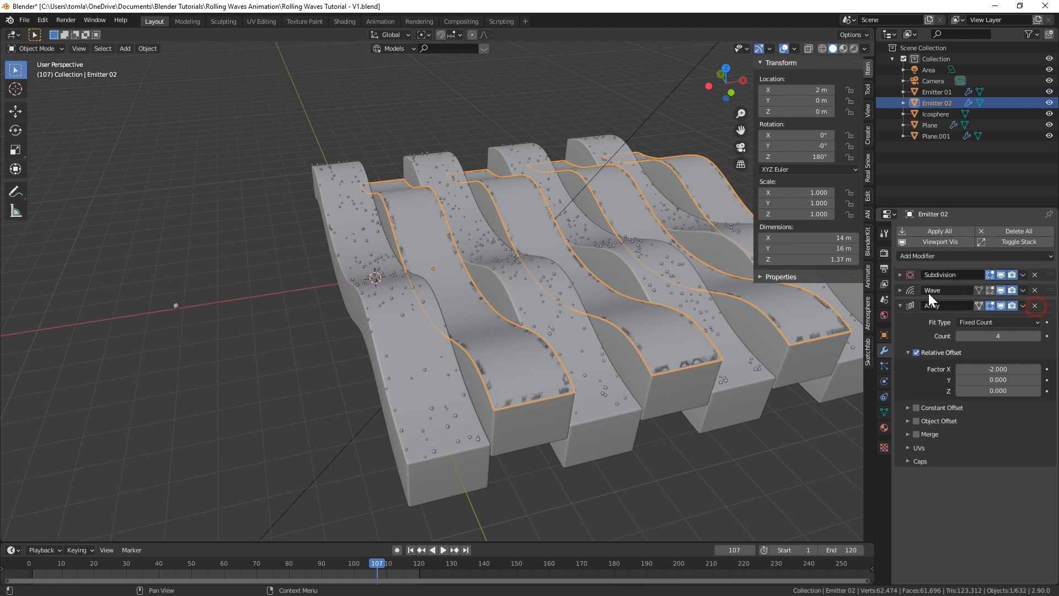
# Add a particle system to Emitter 02 and assign the existing Bubbles settings to it
pyautogui.click(884, 365)
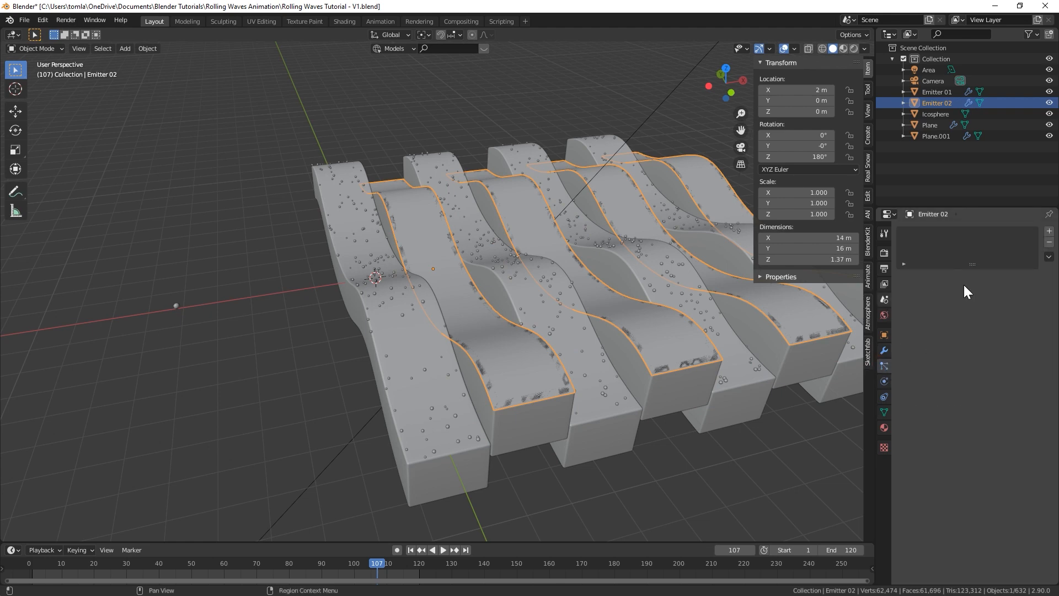
pyautogui.click(1050, 234)
pyautogui.click(905, 276)
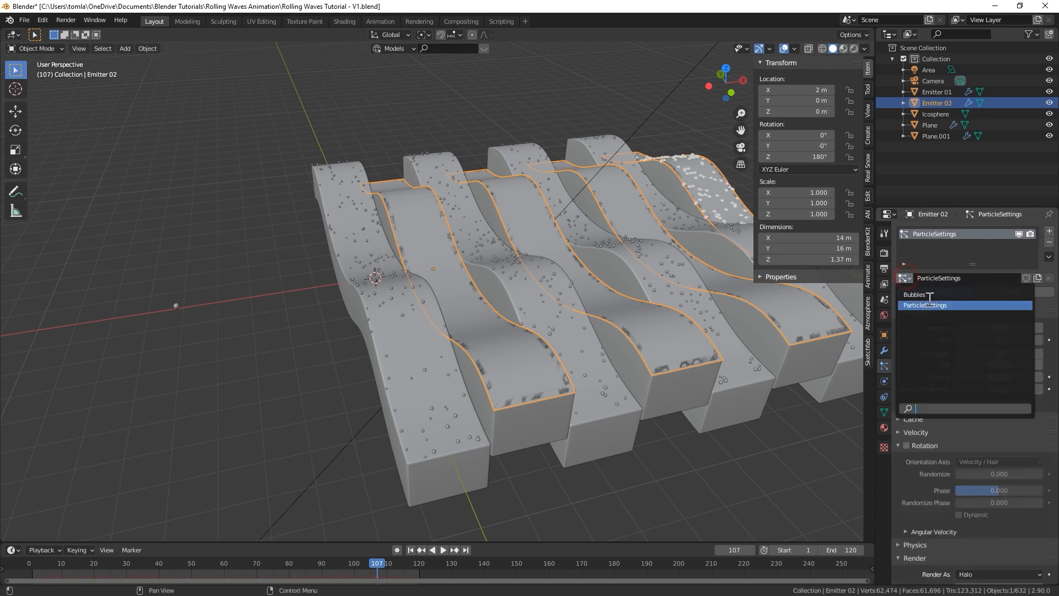
pyautogui.click(922, 296)
# Hide the emitter mesh of Emitter 02 in both the render and the viewport display
pyautogui.scroll(-5, 907, 420)
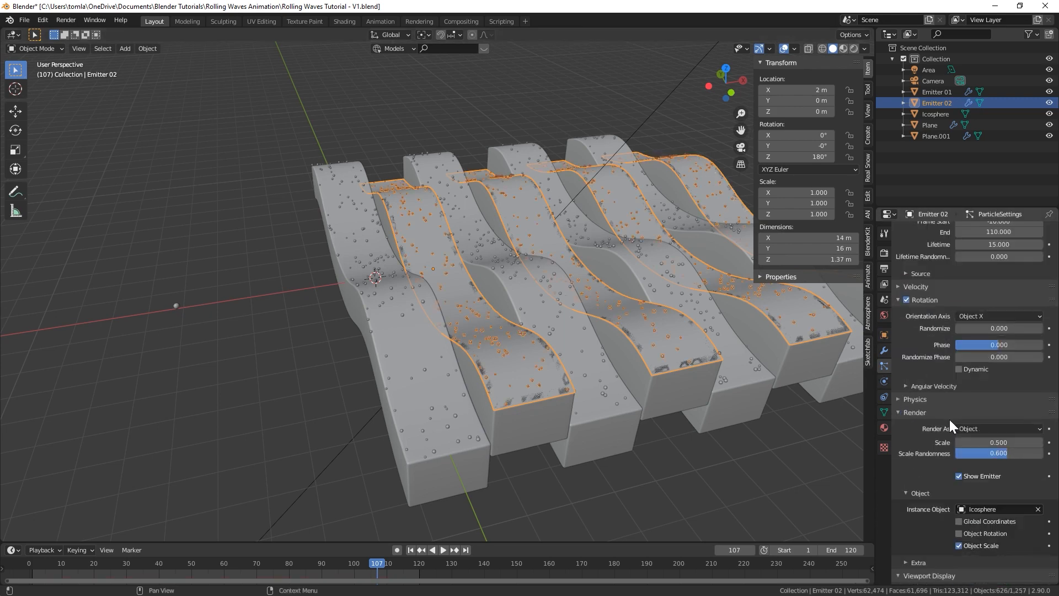
pyautogui.click(959, 476)
pyautogui.scroll(-5, 945, 529)
pyautogui.click(959, 519)
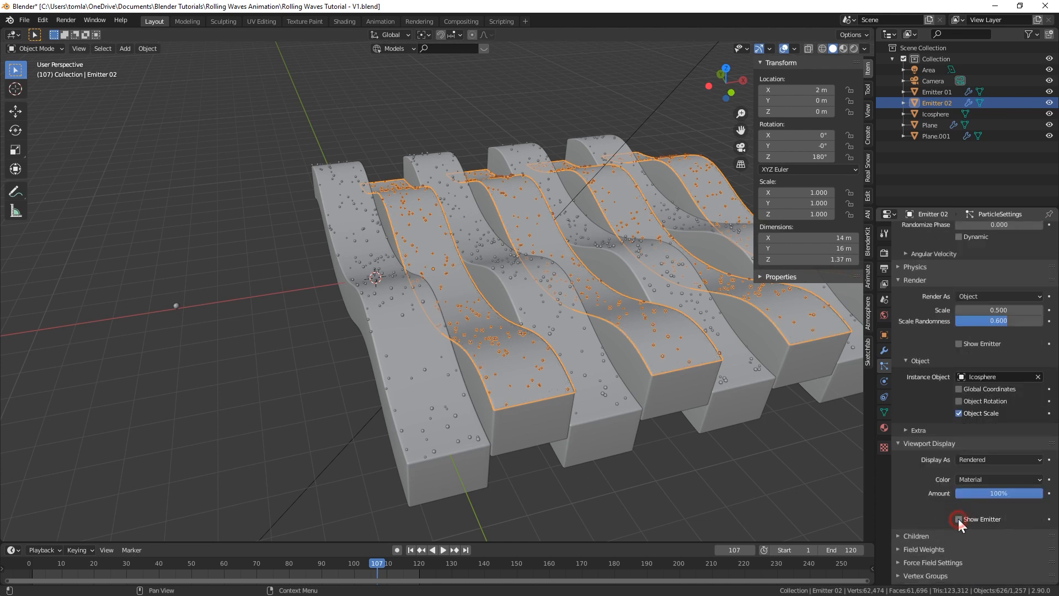
# Make Emitter 02's Bubbles particle settings single-user and set their seed to 7
pyautogui.scroll(1, 983, 334)
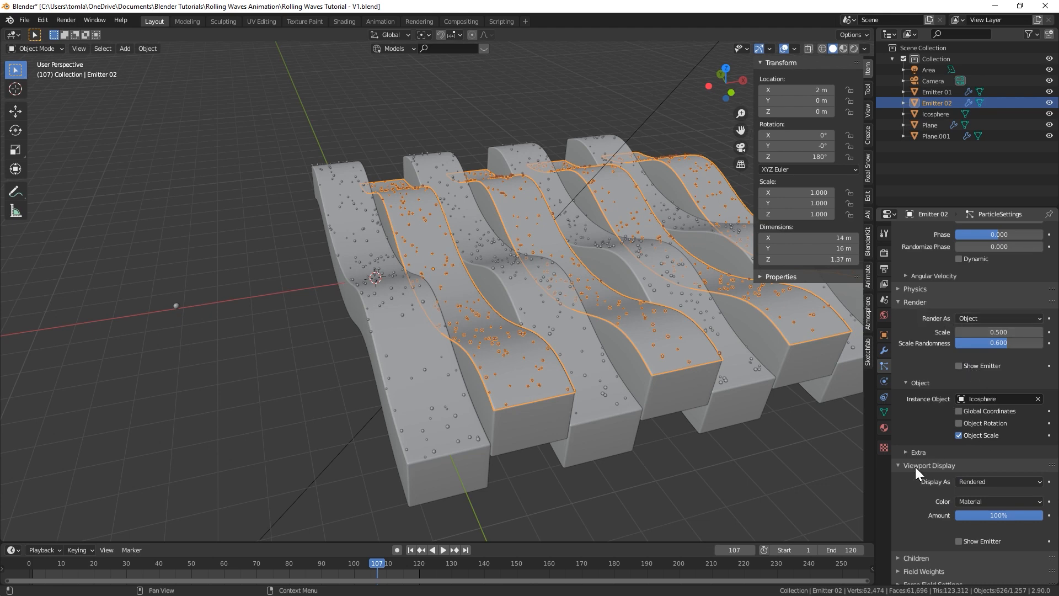
pyautogui.hotkey('alt', 'a')
pyautogui.click(526, 392)
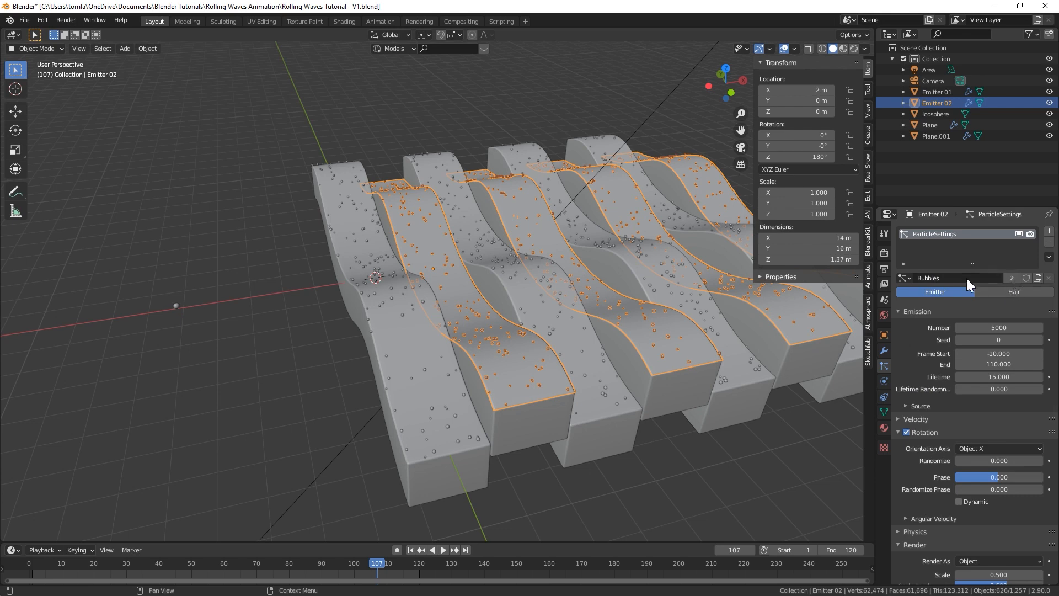
pyautogui.click(1012, 278)
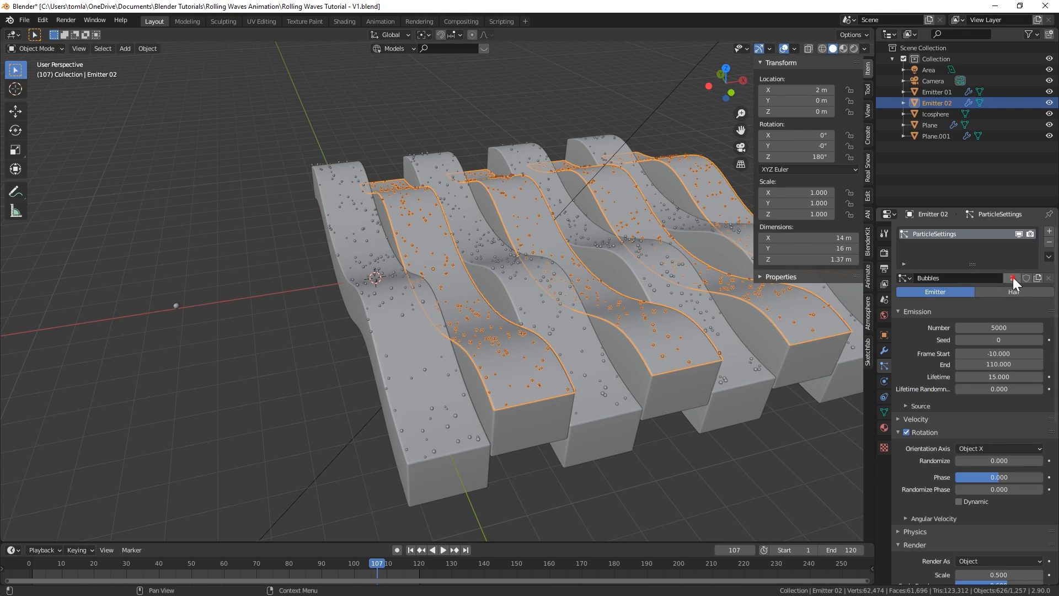
pyautogui.click(1038, 340)
pyautogui.click(1039, 340)
pyautogui.click(1038, 339)
pyautogui.click(1038, 340)
pyautogui.click(1038, 340)
pyautogui.click(1038, 340)
pyautogui.click(1038, 340)
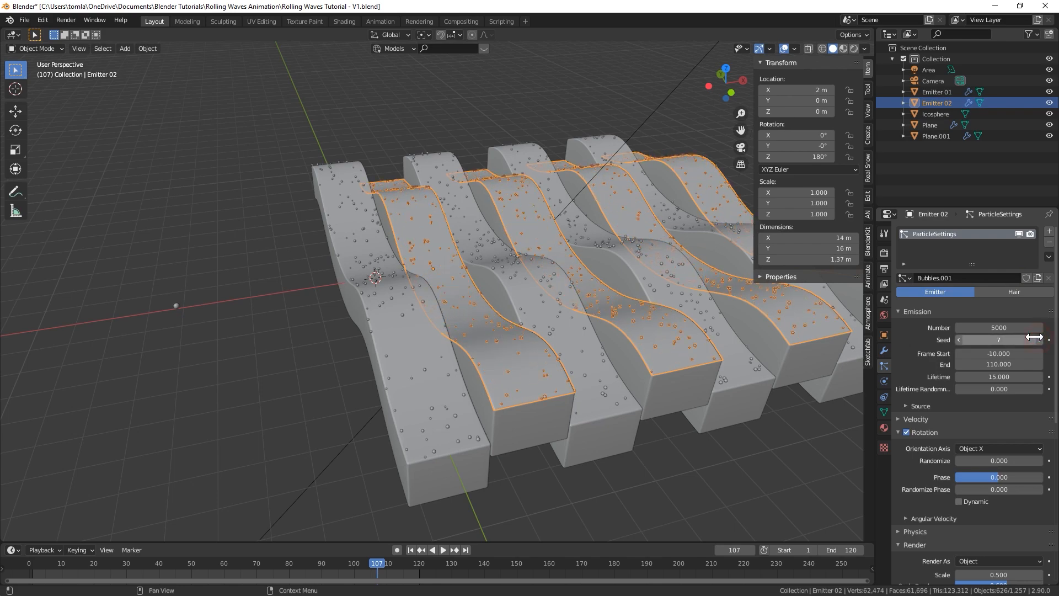
# Play back the animation through the camera in solid and rendered shading to check the bubbles on all strips
pyautogui.click(440, 112)
pyautogui.moveTo(345, 152); pyautogui.dragTo(402, 177, button='middle')
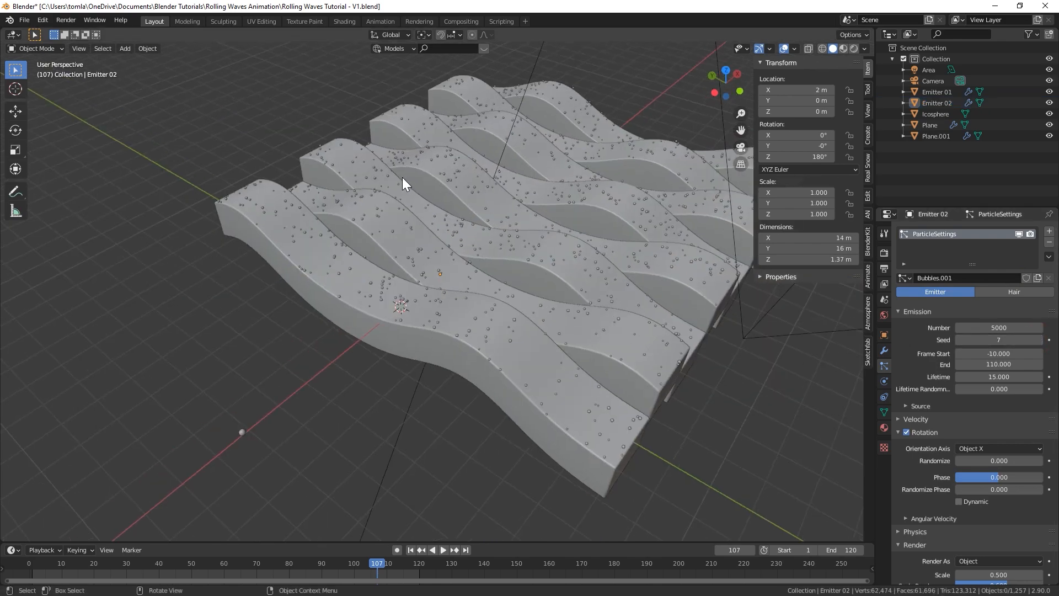
pyautogui.press('KP_0')
pyautogui.press('space')
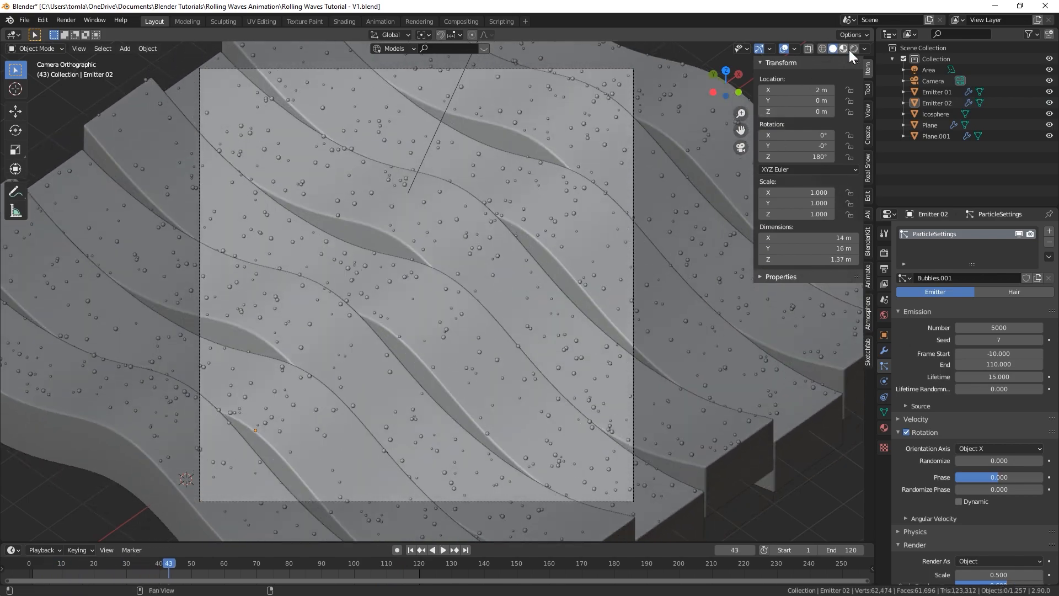
pyautogui.click(854, 48)
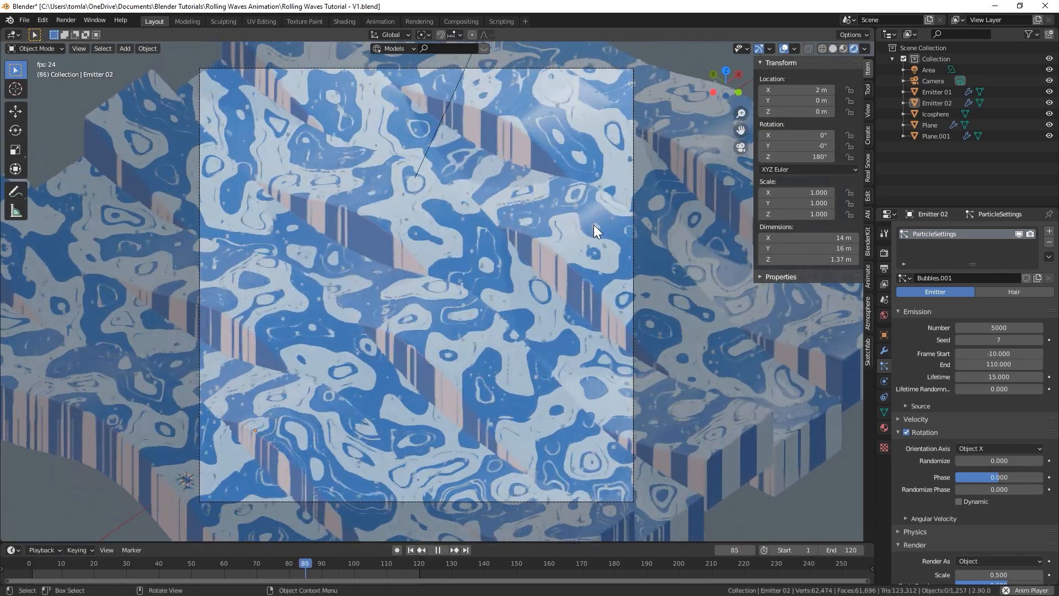
pyautogui.press('space')
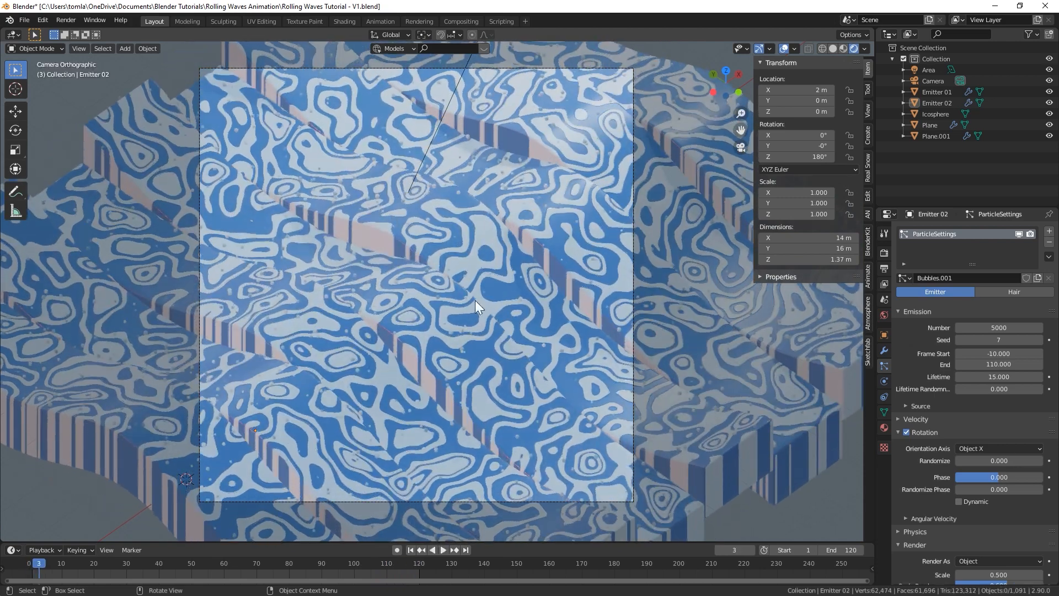
# Move the camera about 0.32 m along X and -0.24 m along Y, and play back the animation to check the framing
pyautogui.click(833, 48)
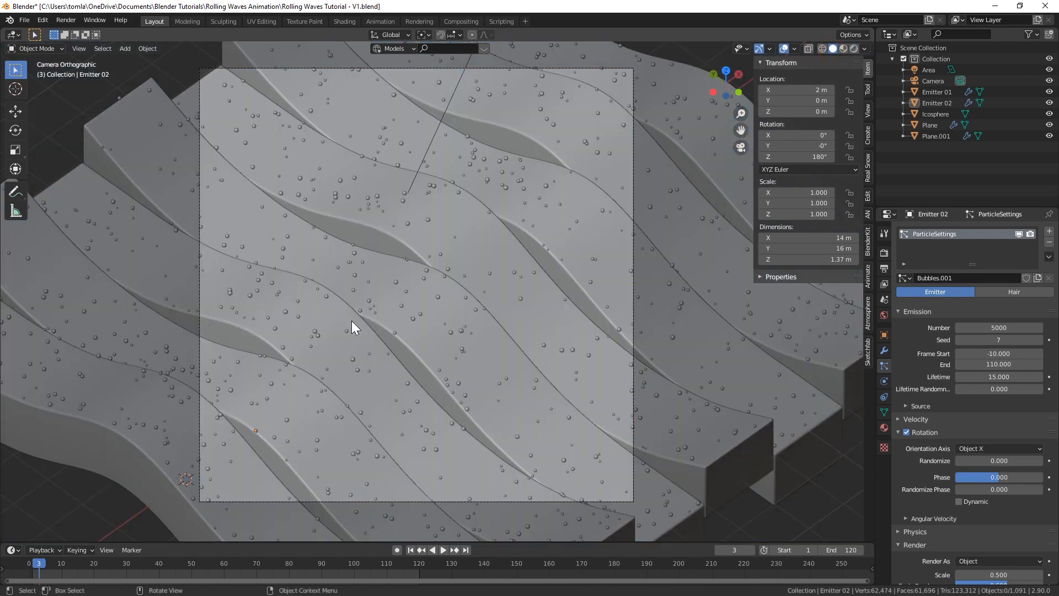
pyautogui.scroll(-2, 382, 284)
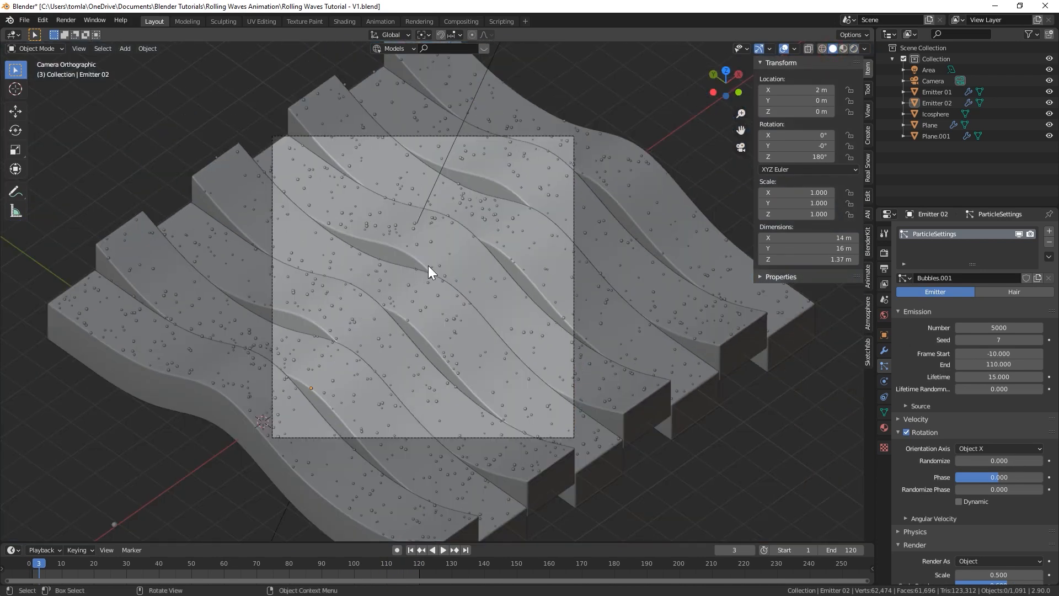
pyautogui.click(574, 142)
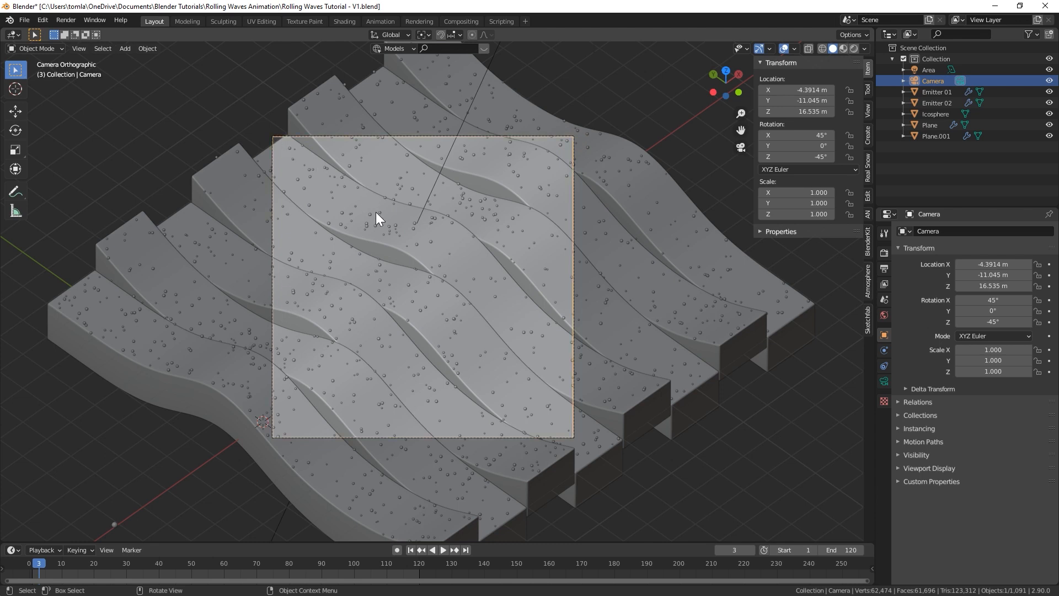
pyautogui.press('g')
pyautogui.press('x')
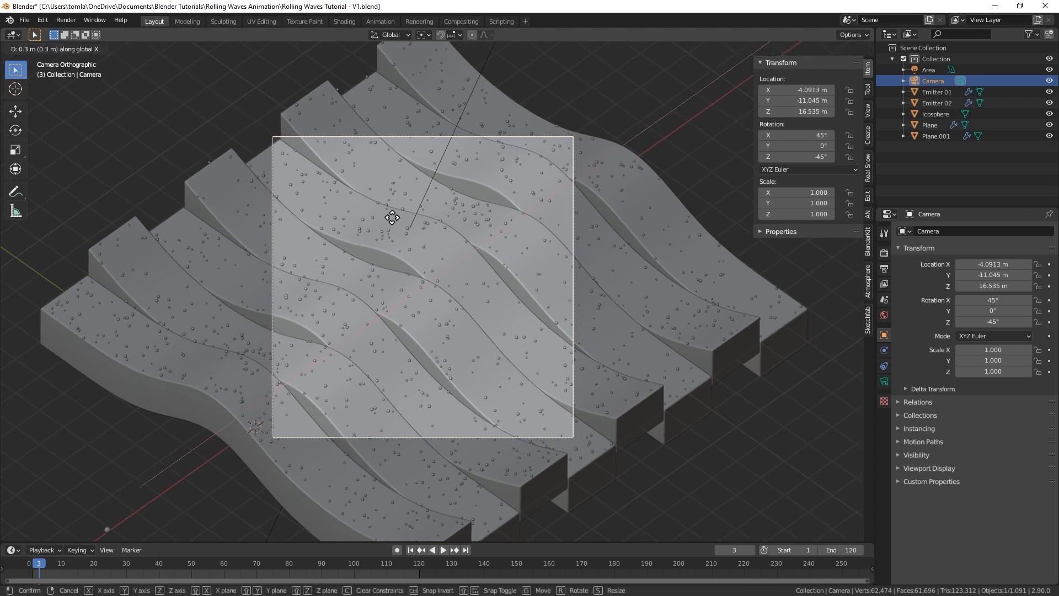
pyautogui.click(393, 217)
pyautogui.press('g')
pyautogui.press('y')
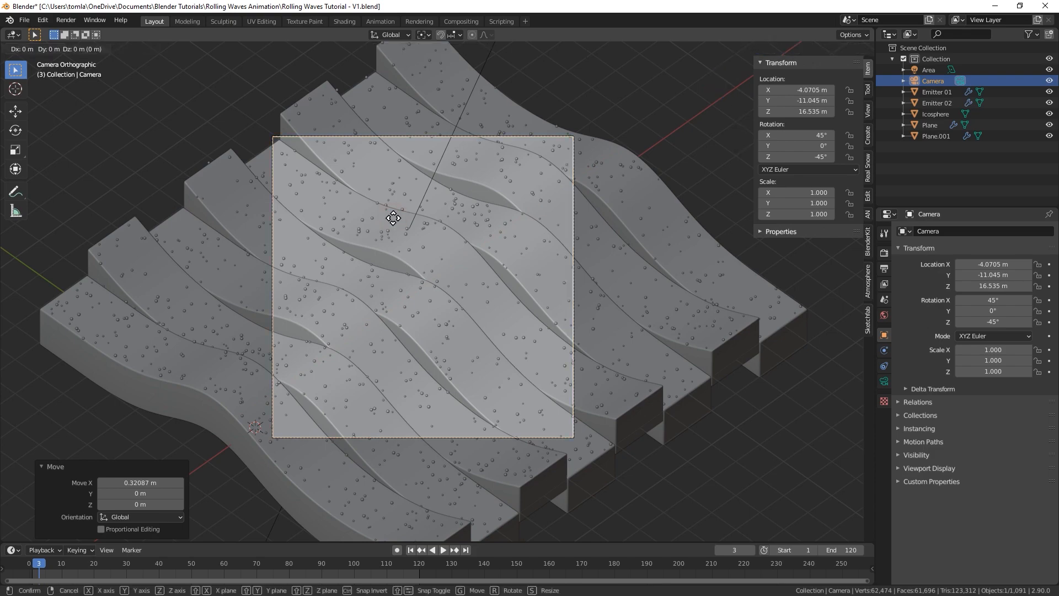
pyautogui.click(399, 221)
pyautogui.press('space')
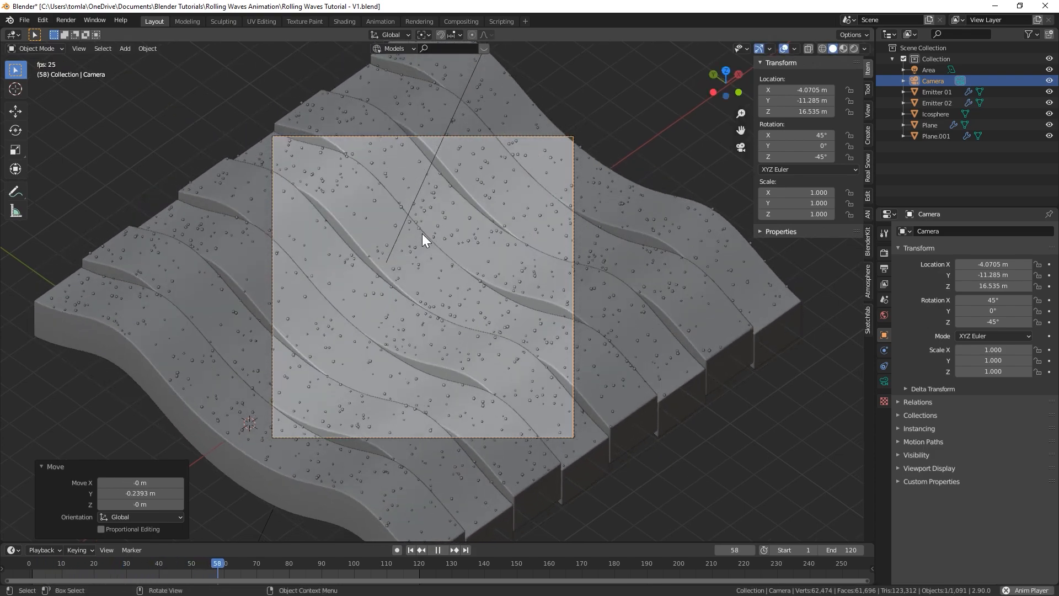
pyautogui.press('space')
# Enable depth of field for the camera and show its limits in the viewport
pyautogui.click(885, 381)
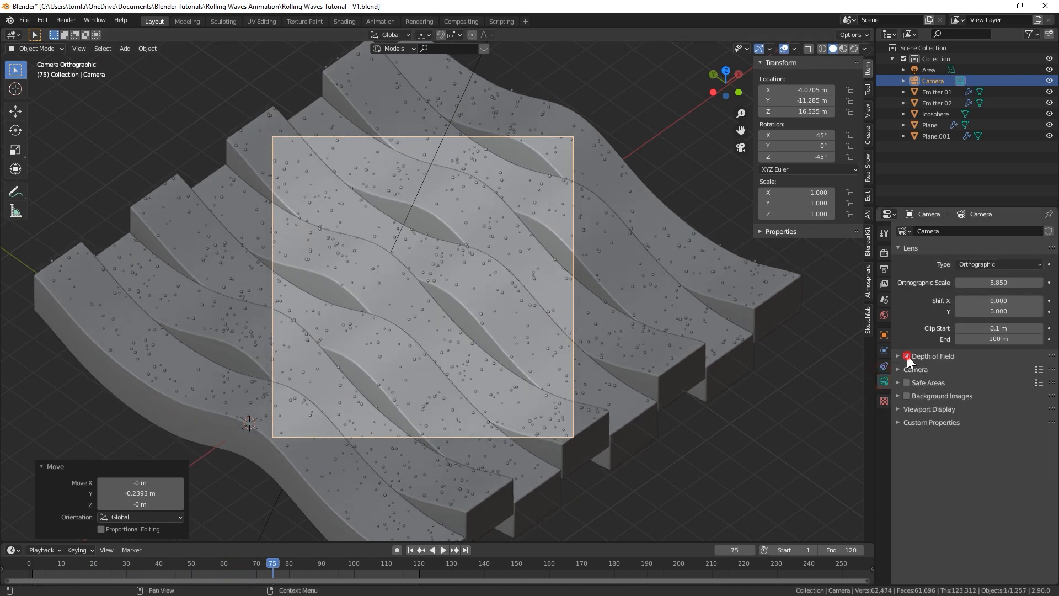
pyautogui.click(897, 409)
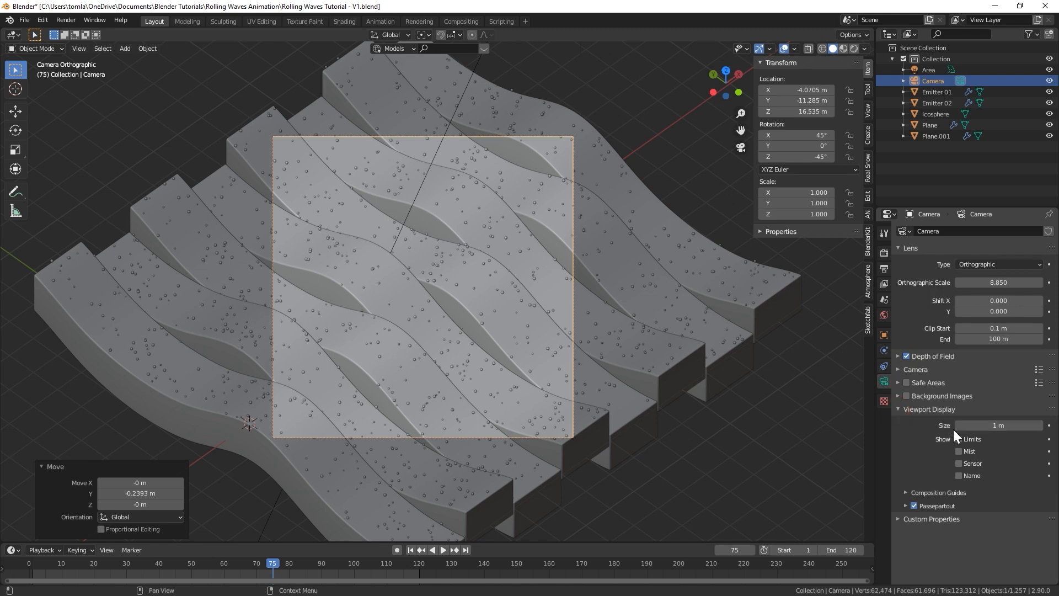
pyautogui.click(959, 439)
pyautogui.click(897, 410)
# Set the camera's focus distance to 22 m so the focus point lies on the wave strips
pyautogui.moveTo(525, 353); pyautogui.dragTo(561, 310, button='middle')
pyautogui.scroll(-6, 463, 272)
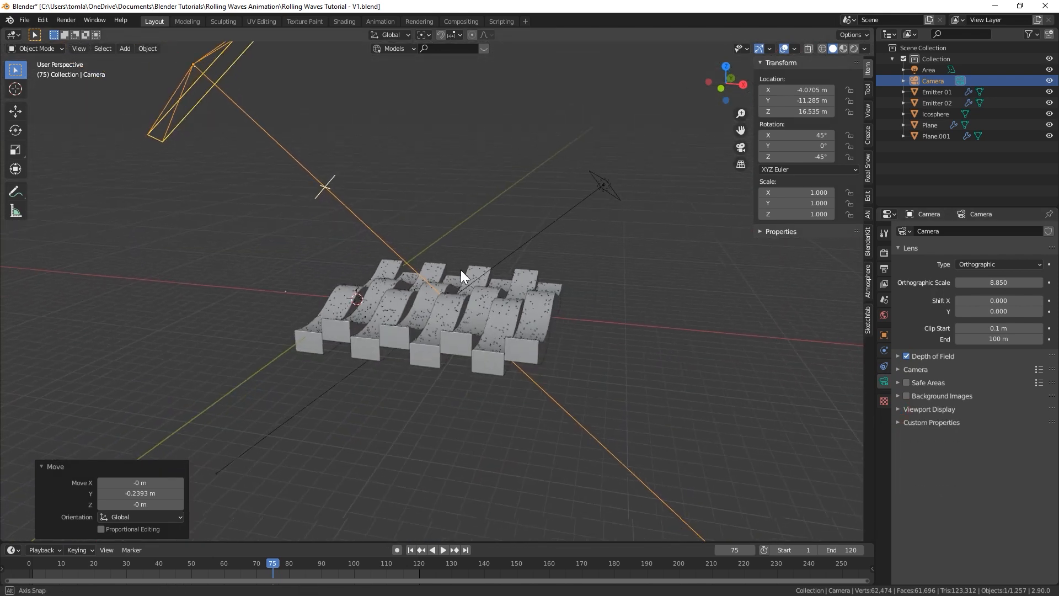
pyautogui.click(899, 357)
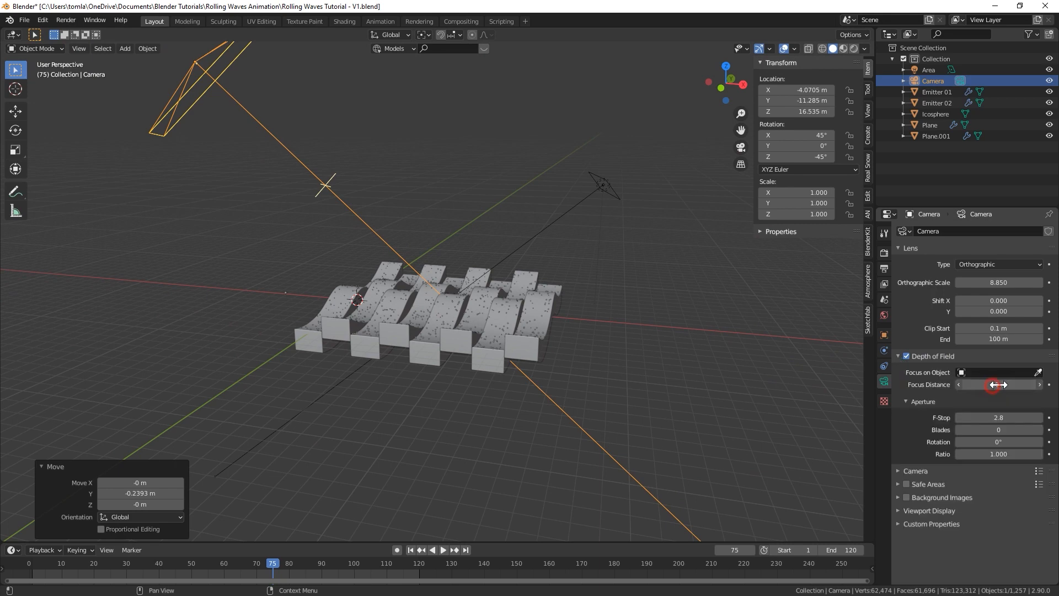
pyautogui.moveTo(1002, 389); pyautogui.dragTo(1040, 373)
# Try a camera F-Stop of 0.2 and preview the blur through the camera in rendered shading
pyautogui.press('KP_0')
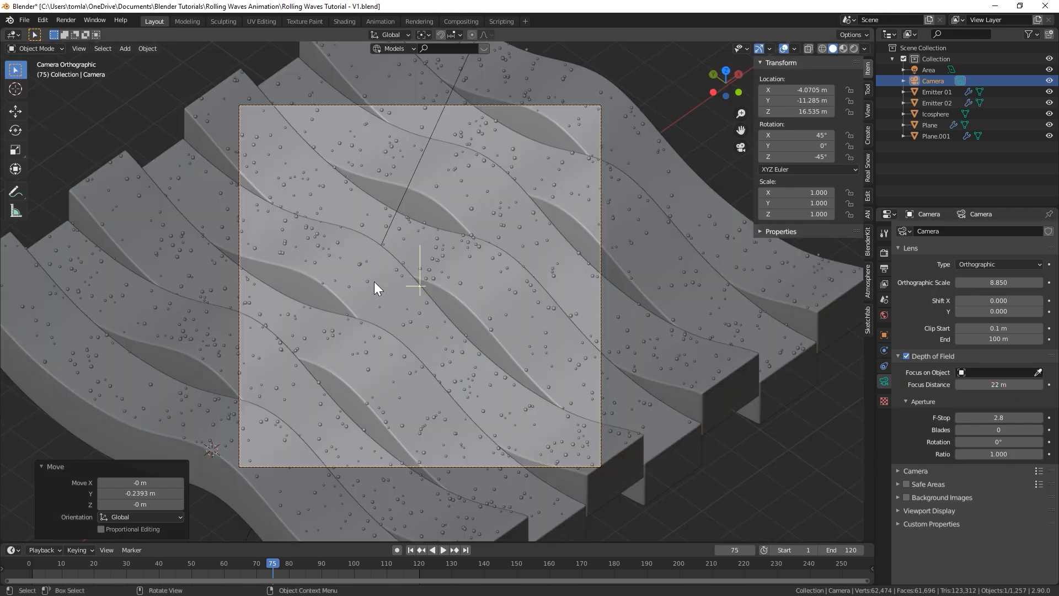
pyautogui.click(1004, 417)
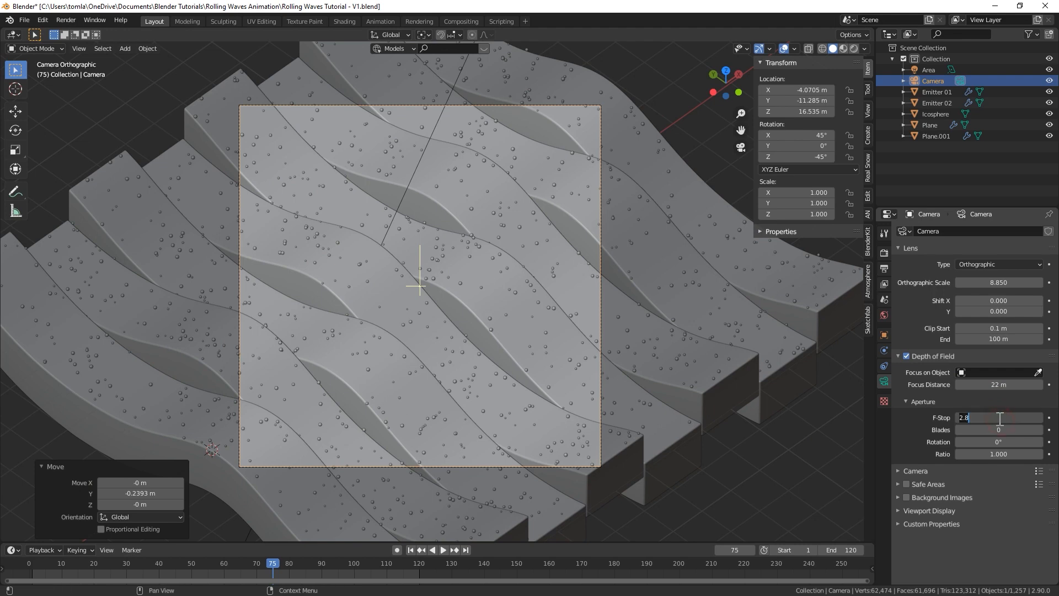
pyautogui.write('.2')
pyautogui.press('Return')
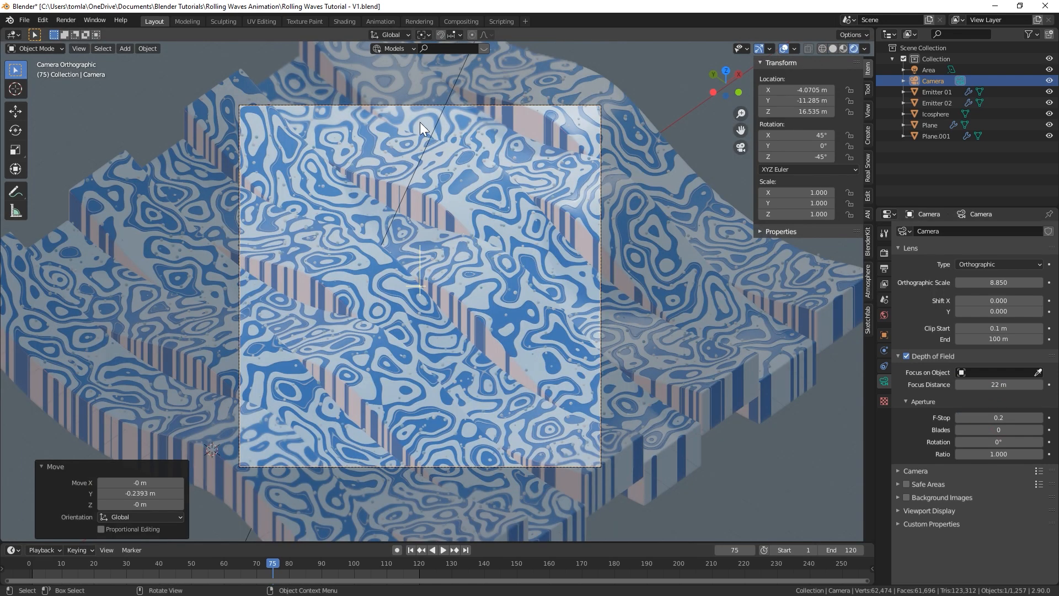
# Set the camera's F-Stop to 0.1
pyautogui.click(998, 417)
pyautogui.write('.1')
pyautogui.press('Return')
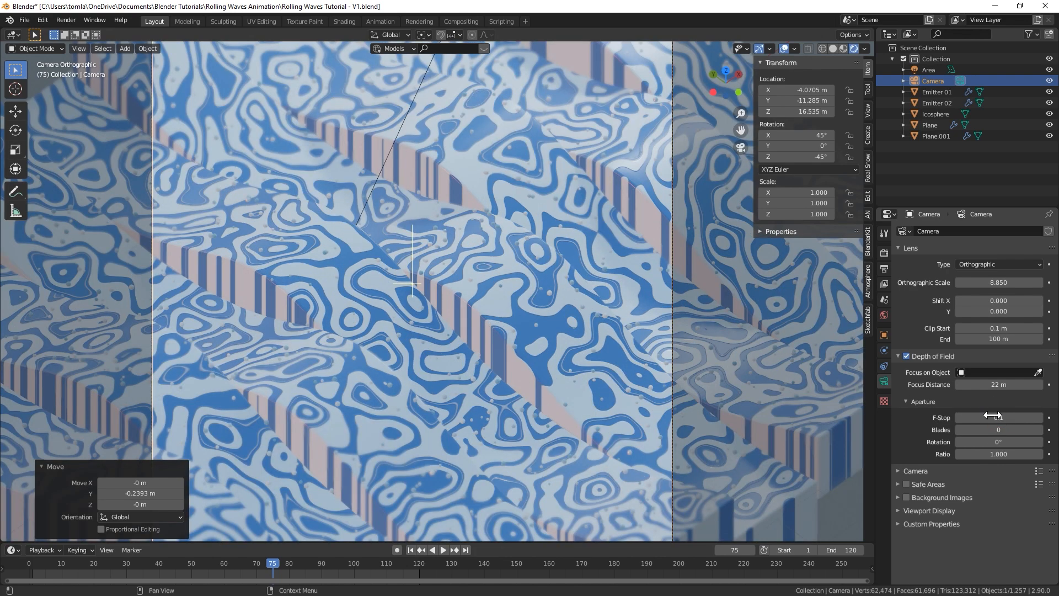
# Set the camera's F-Stop to 0.03 for stronger blur, check it through the camera, and deselect everything
pyautogui.click(992, 416)
pyautogui.press('Return')
pyautogui.scroll(-2, 662, 292)
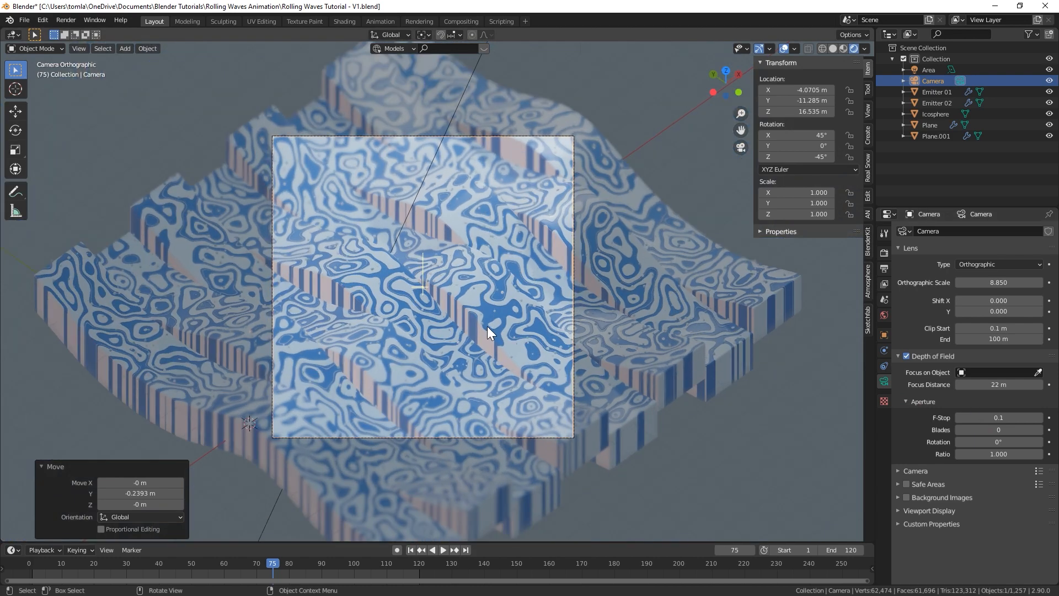
pyautogui.click(995, 415)
pyautogui.write('0.05')
pyautogui.press('BackSpace')
pyautogui.write('3')
pyautogui.press('Return')
pyautogui.scroll(1, 488, 130)
pyautogui.hotkey('alt', 'a')
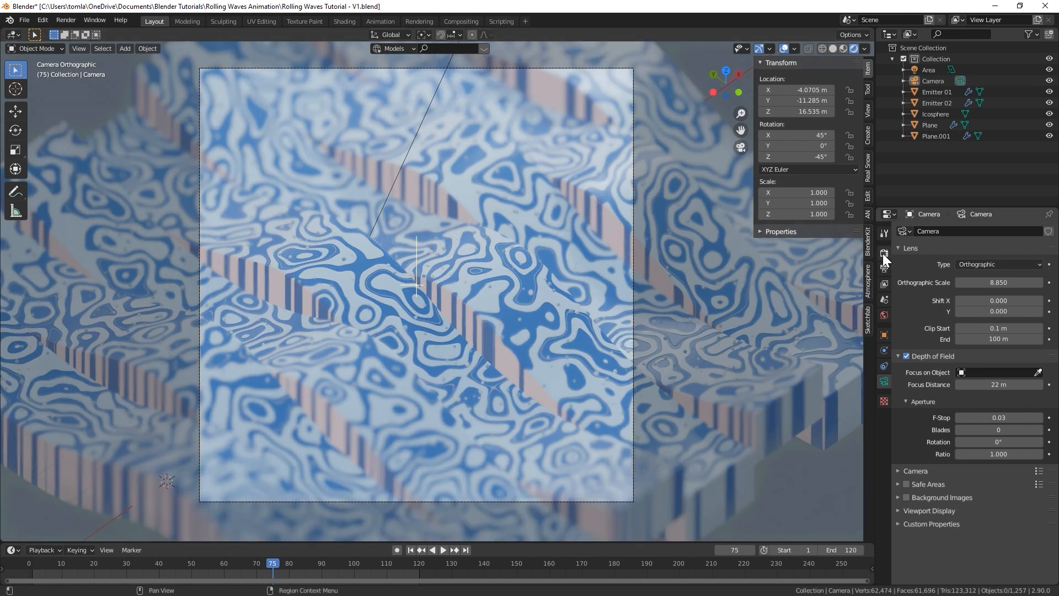
# Enable Ambient Occlusion in the Eevee render settings with a distance of 1 m
pyautogui.click(884, 252)
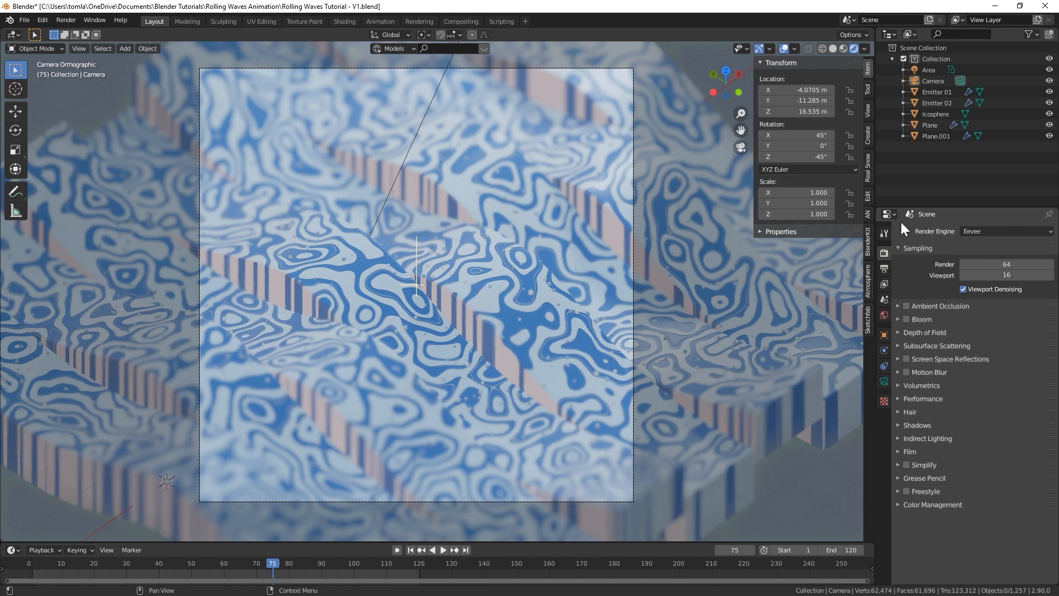
pyautogui.click(906, 306)
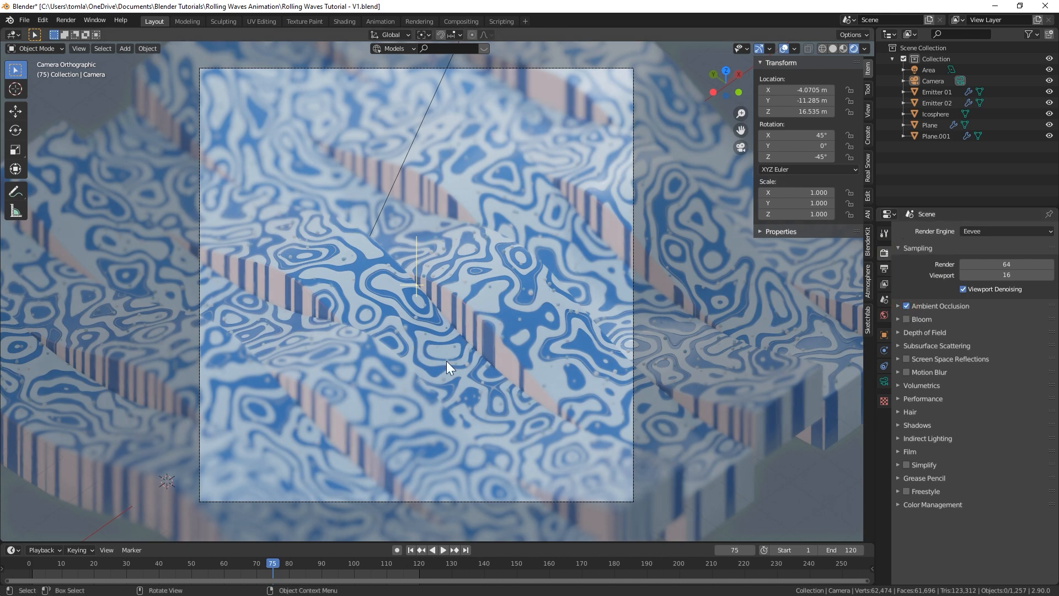
pyautogui.click(899, 305)
pyautogui.click(974, 320)
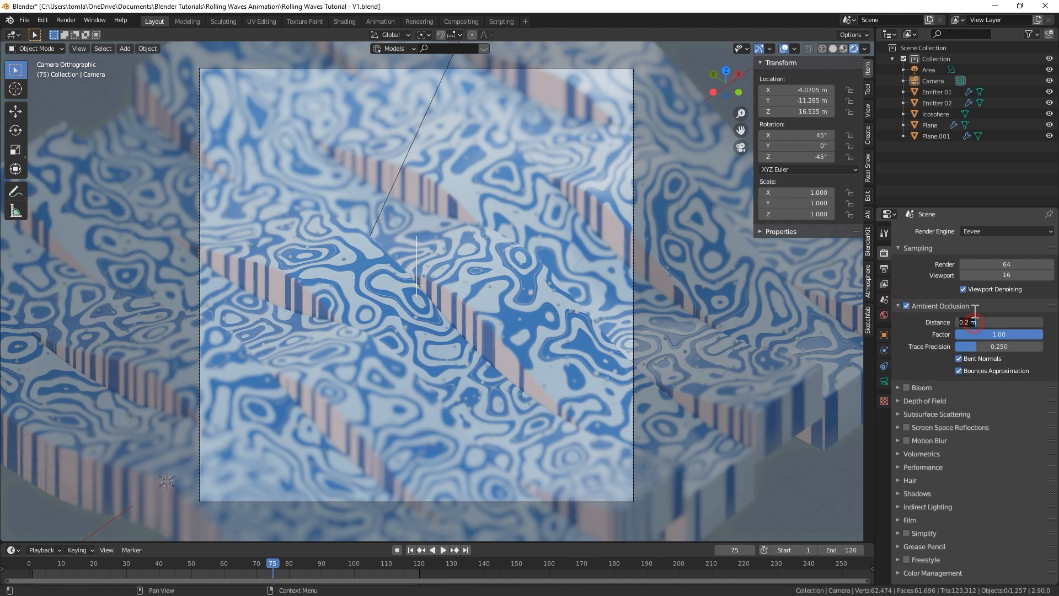
pyautogui.write('1')
pyautogui.press('Return')
pyautogui.click(982, 305)
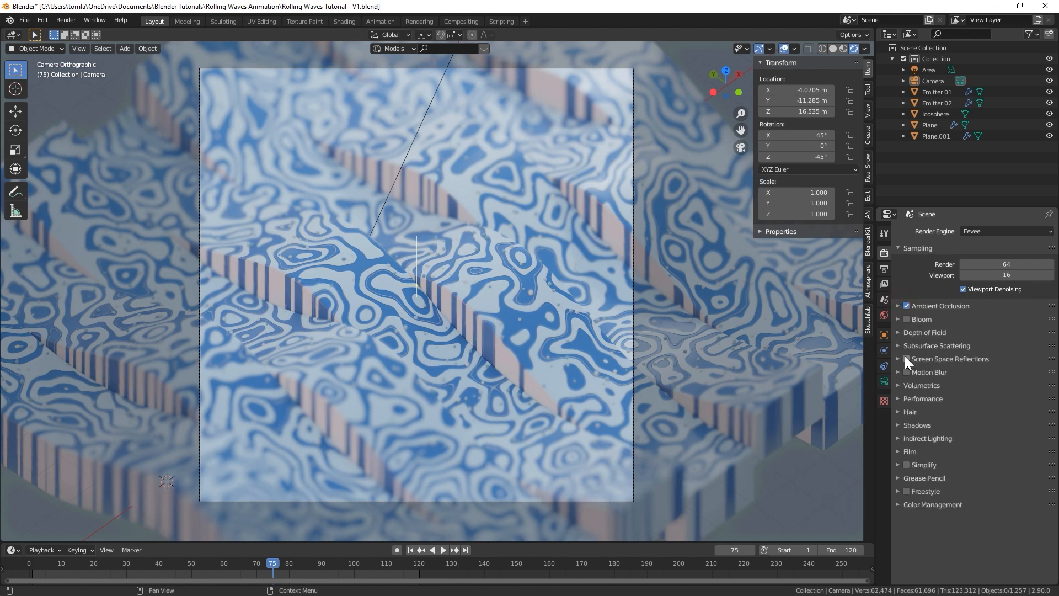
# Enable Screen Space Reflections, compare the waves with and without it, and turn off Half Res Trace
pyautogui.click(905, 359)
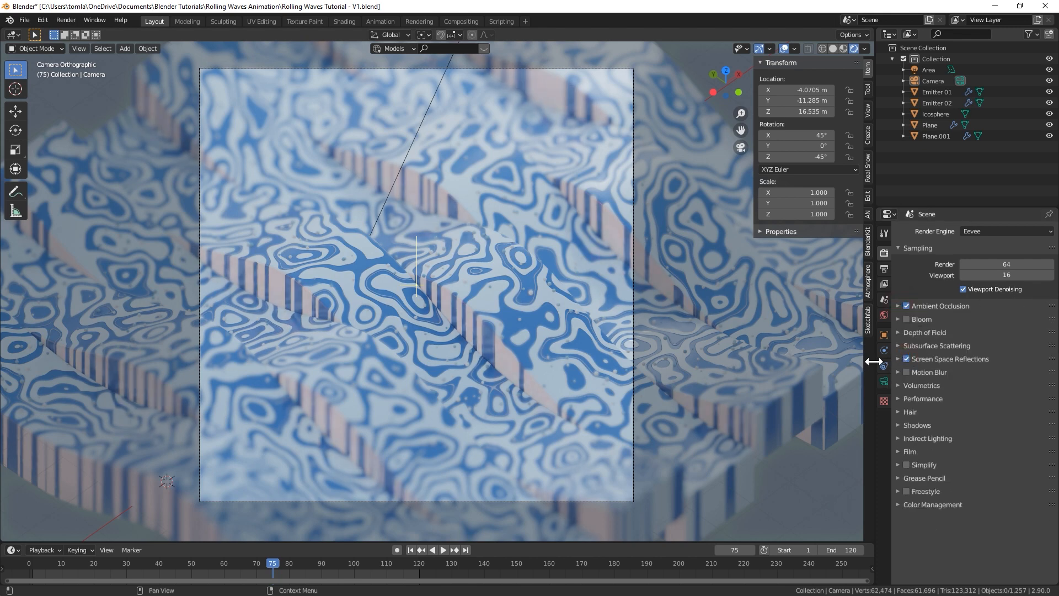
pyautogui.scroll(5, 497, 354)
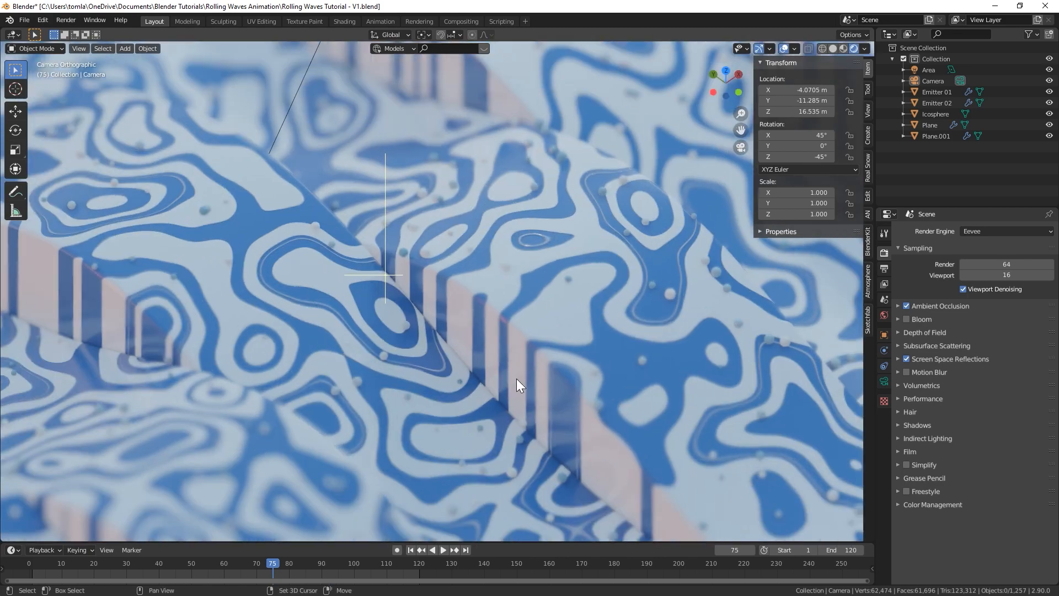
pyautogui.click(906, 358)
pyautogui.click(906, 358)
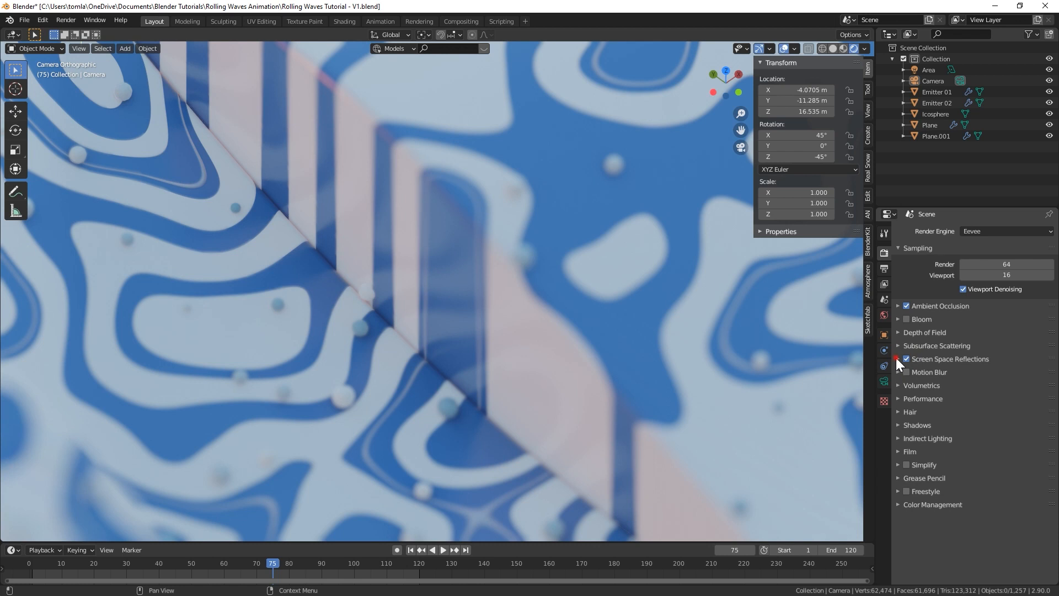
pyautogui.click(897, 358)
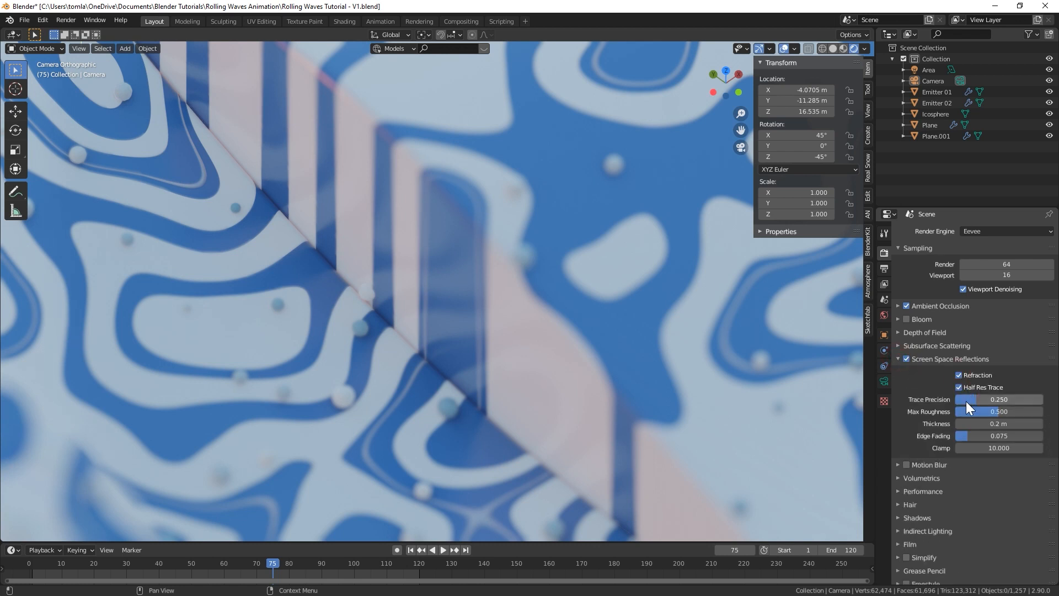
pyautogui.click(957, 386)
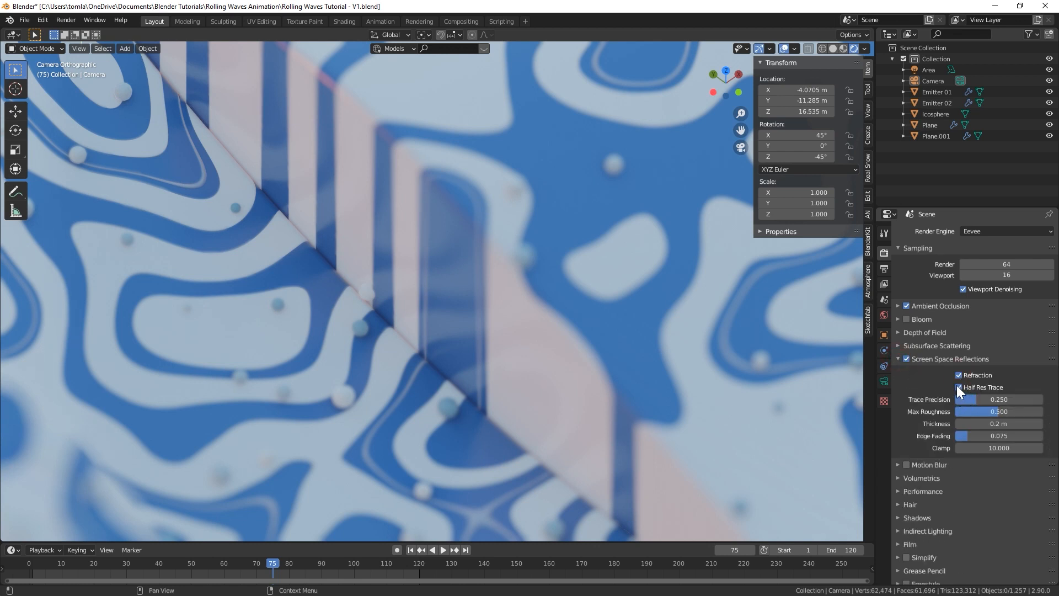
pyautogui.click(899, 360)
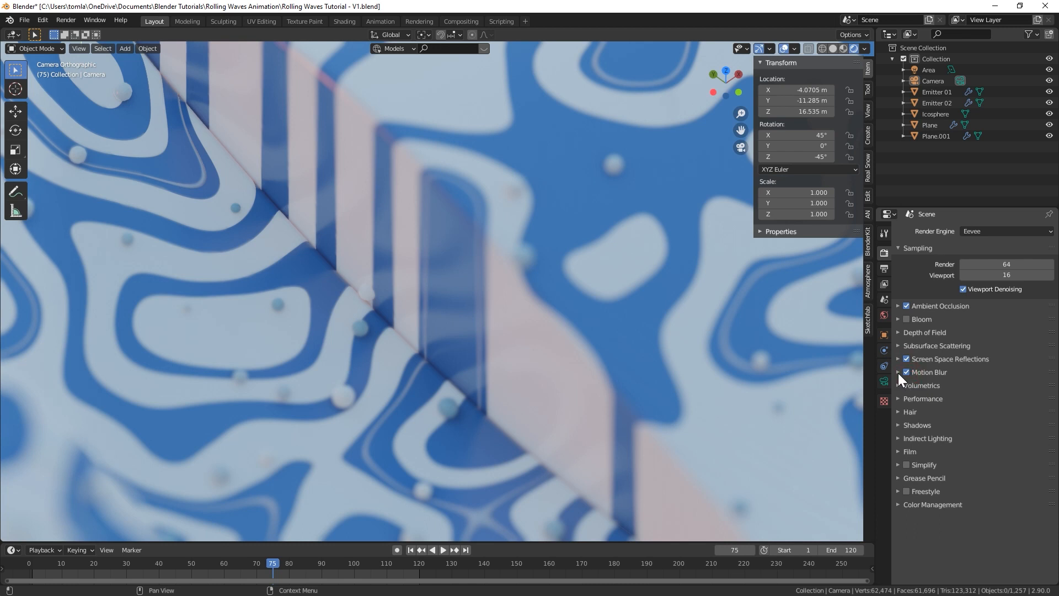
# Enable Motion Blur for the render and review the Indirect Lighting and Shadows settings
pyautogui.click(898, 373)
pyautogui.click(897, 372)
pyautogui.click(898, 436)
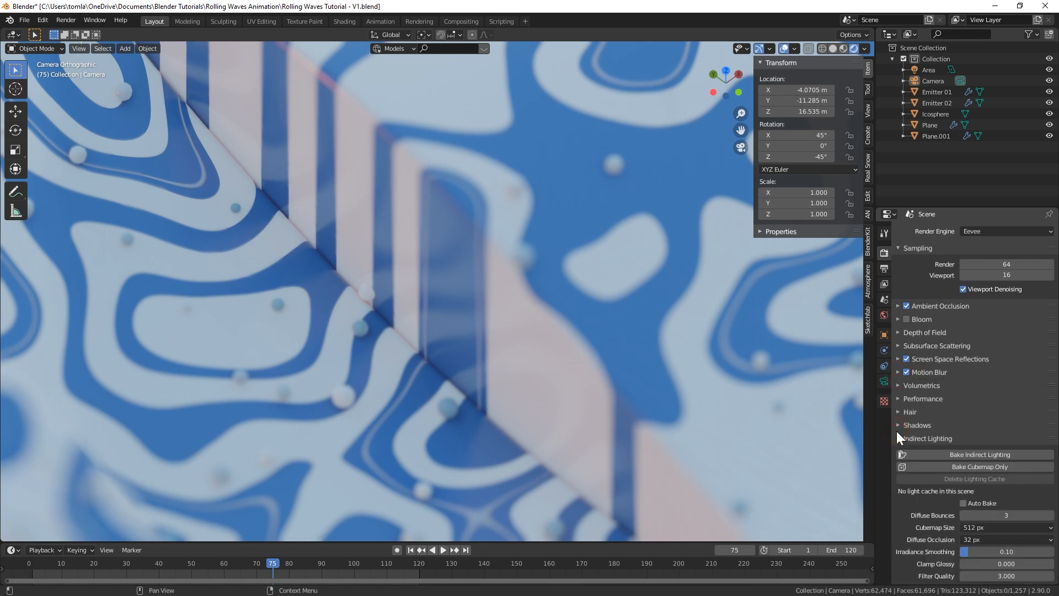
pyautogui.click(896, 429)
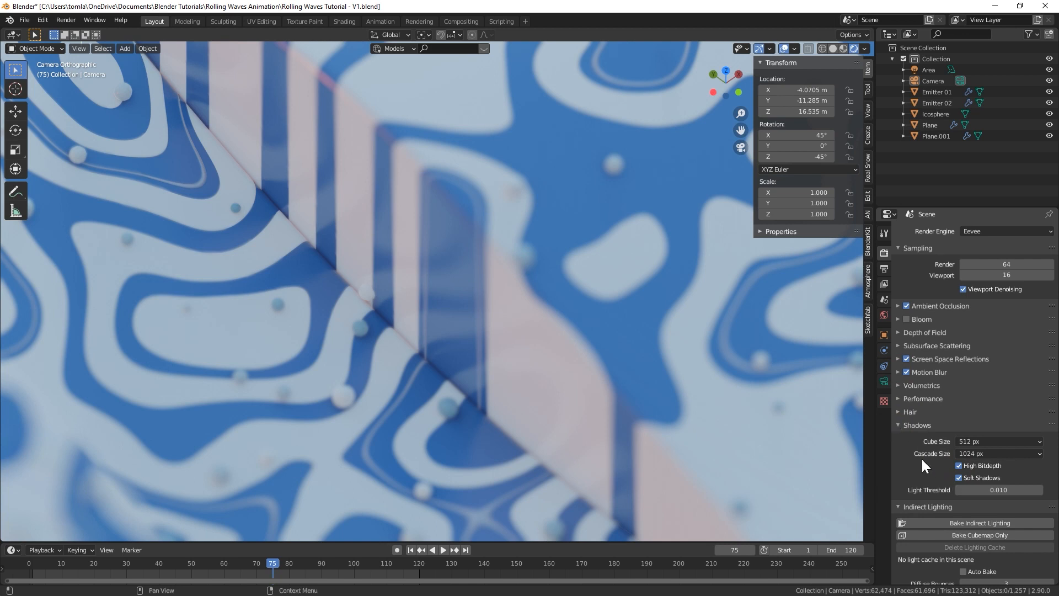
# Set the color management Look to High Contrast and preview the animation in the camera view
pyautogui.click(904, 505)
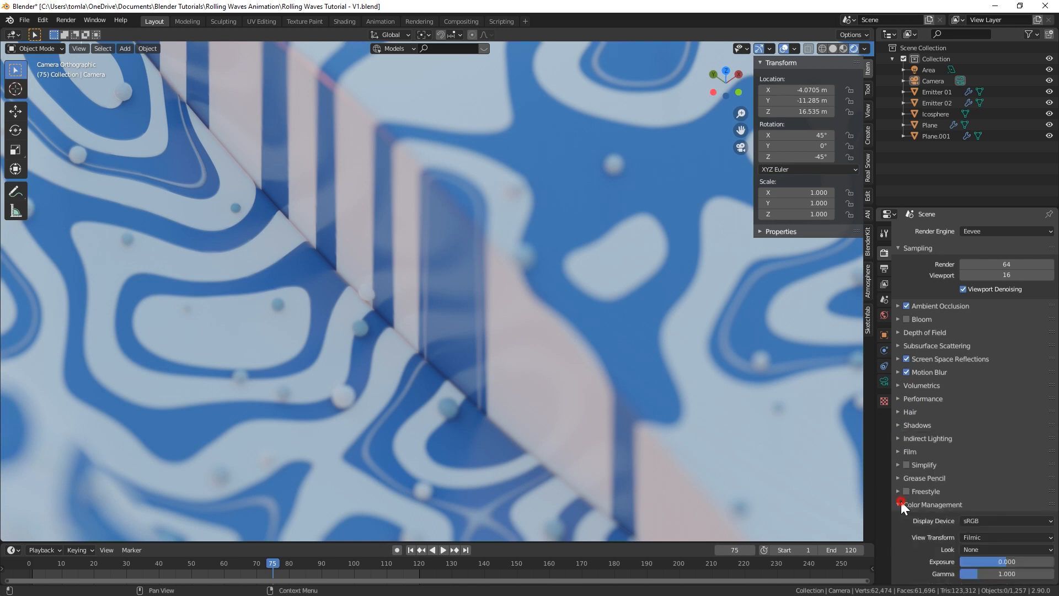
pyautogui.scroll(-1, 938, 499)
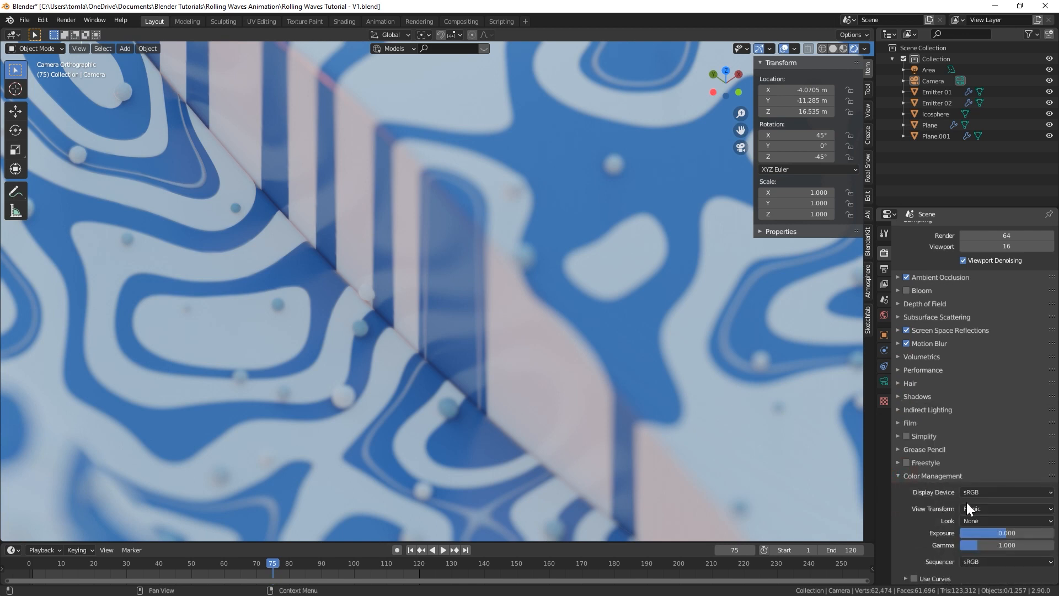
pyautogui.click(976, 519)
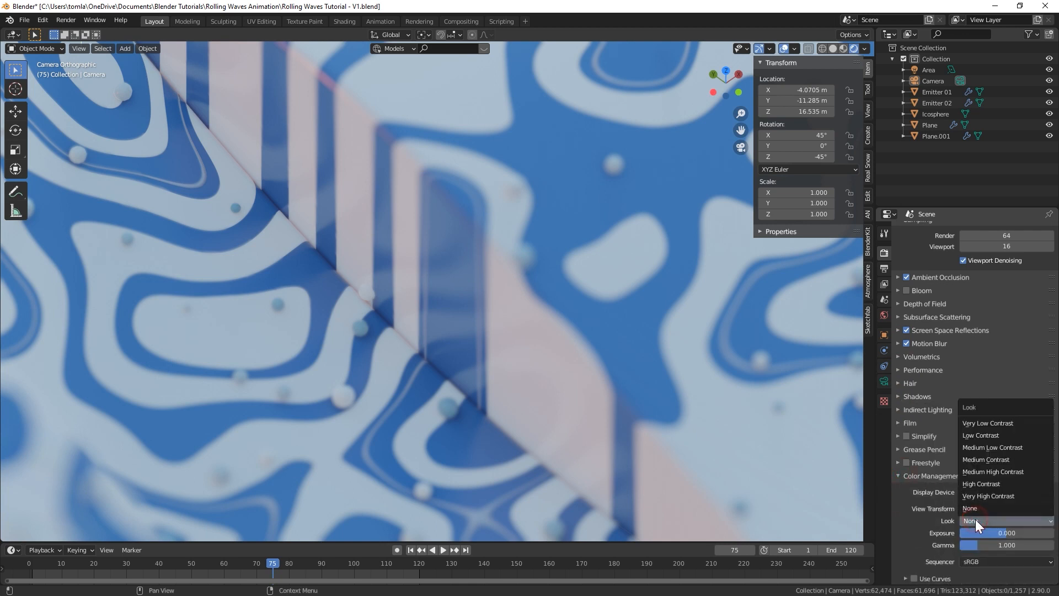
pyautogui.click(1000, 483)
pyautogui.scroll(-5, 520, 392)
pyautogui.press('space')
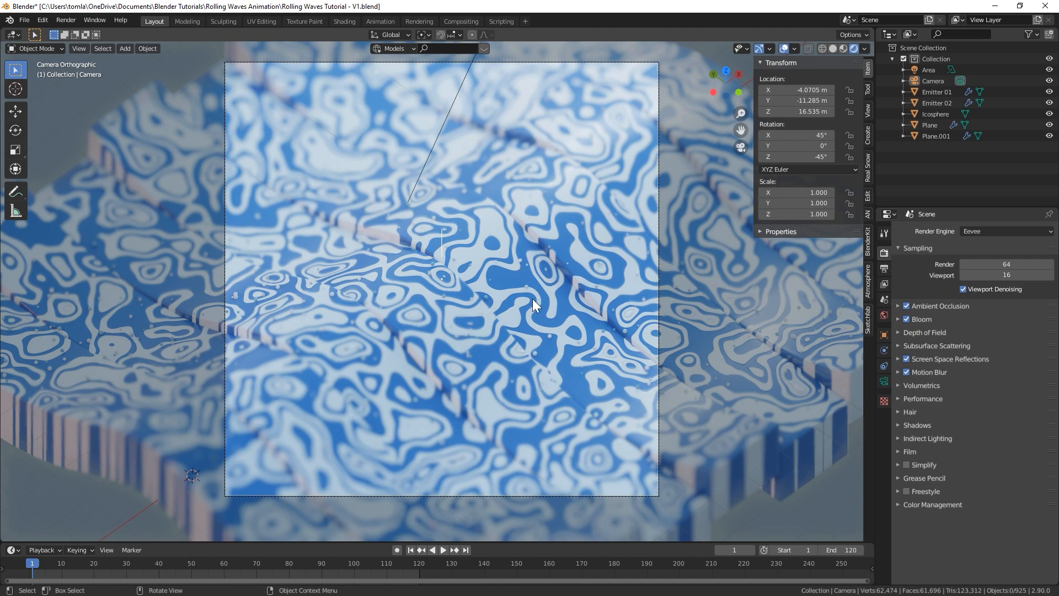
# Keep Bloom enabled after comparing the scene with and without it, and check the glow during animation playback
pyautogui.click(898, 319)
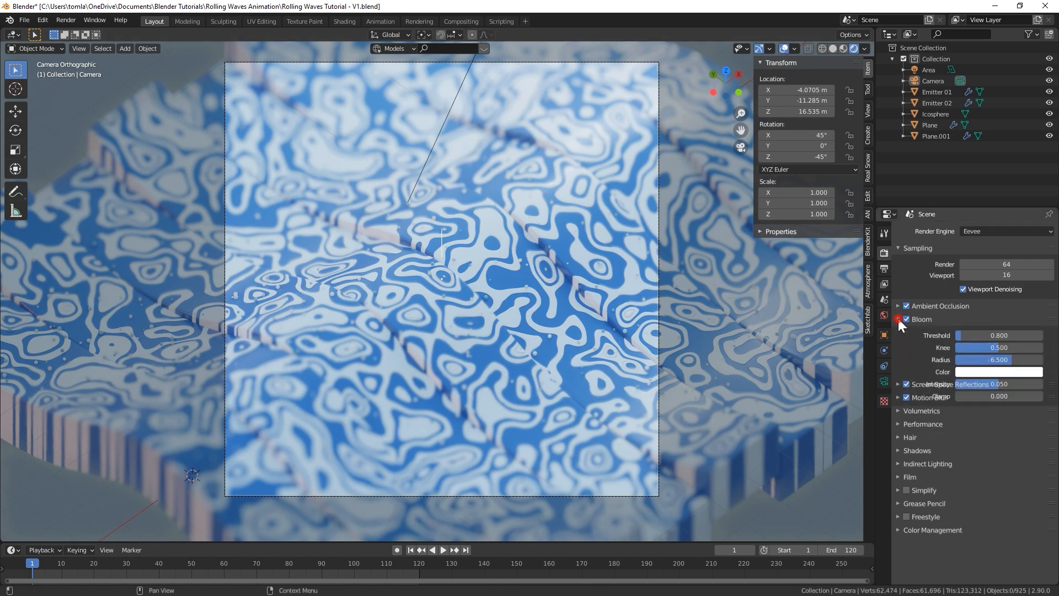
pyautogui.click(906, 319)
pyautogui.click(905, 319)
pyautogui.click(906, 319)
pyautogui.click(905, 318)
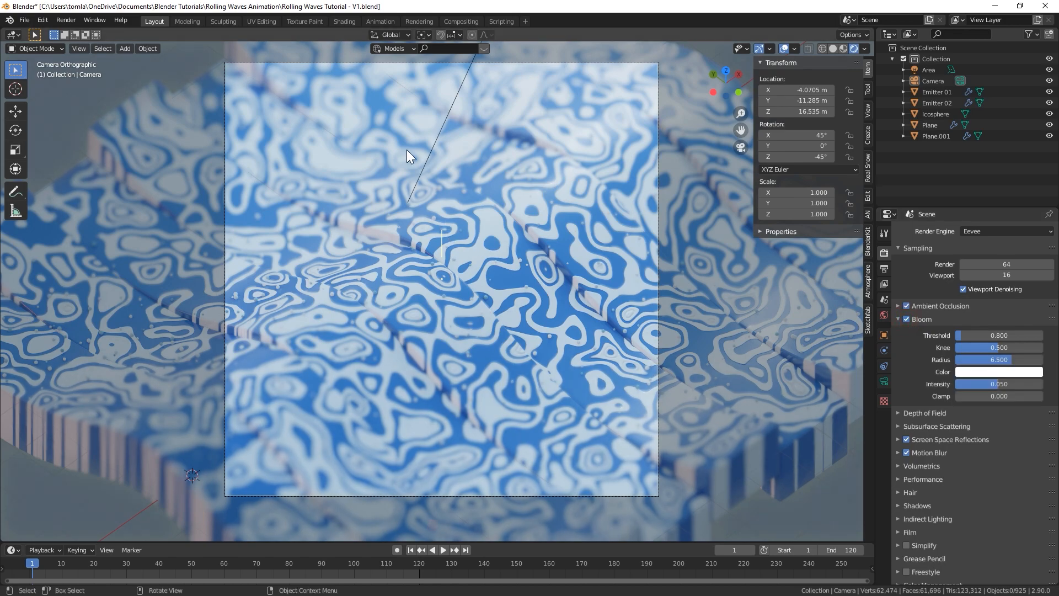
pyautogui.press('space')
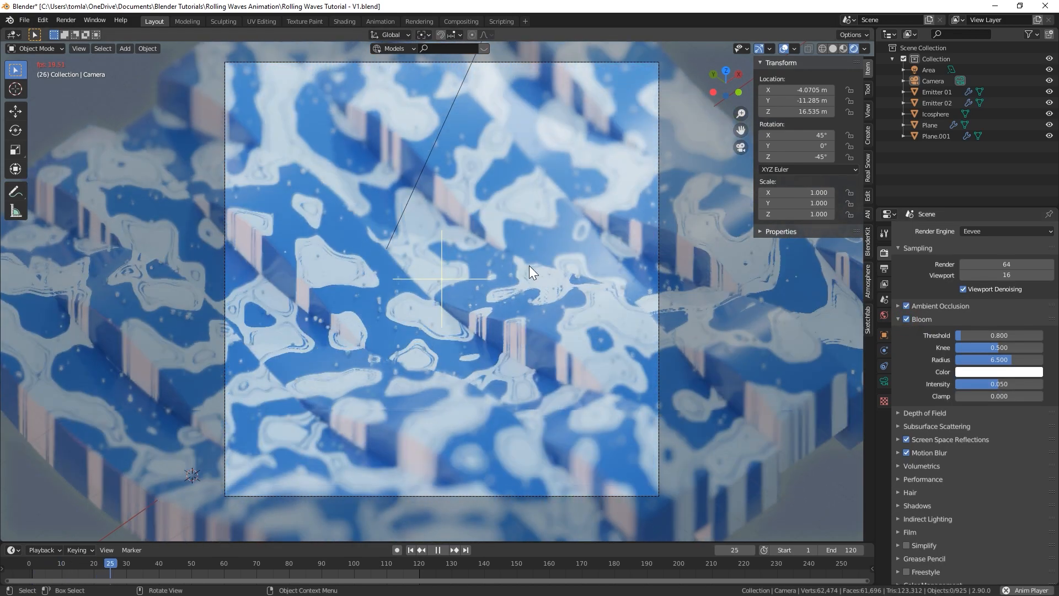
pyautogui.press('space')
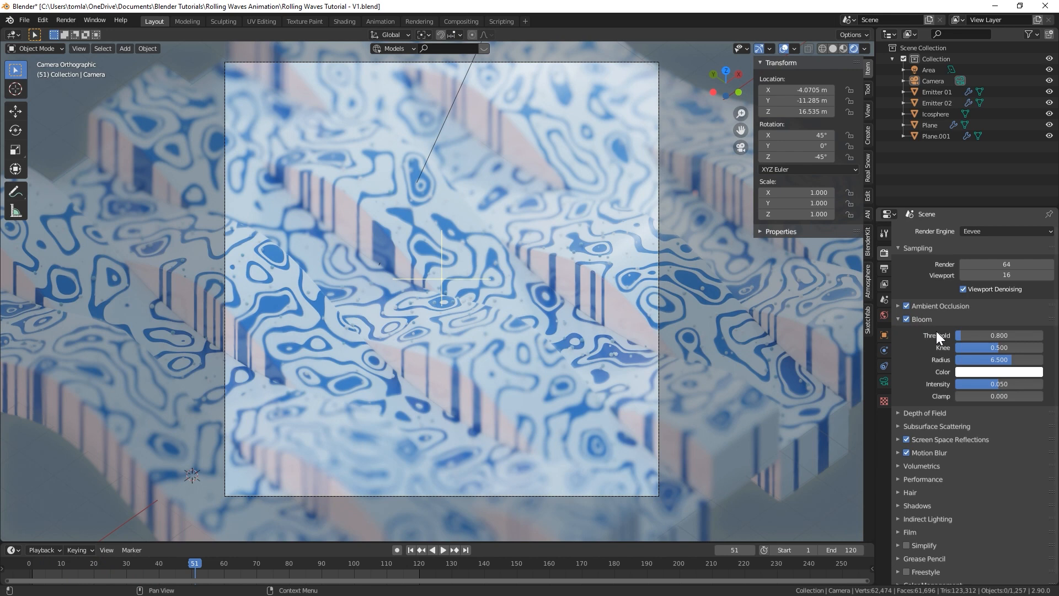
pyautogui.click(898, 319)
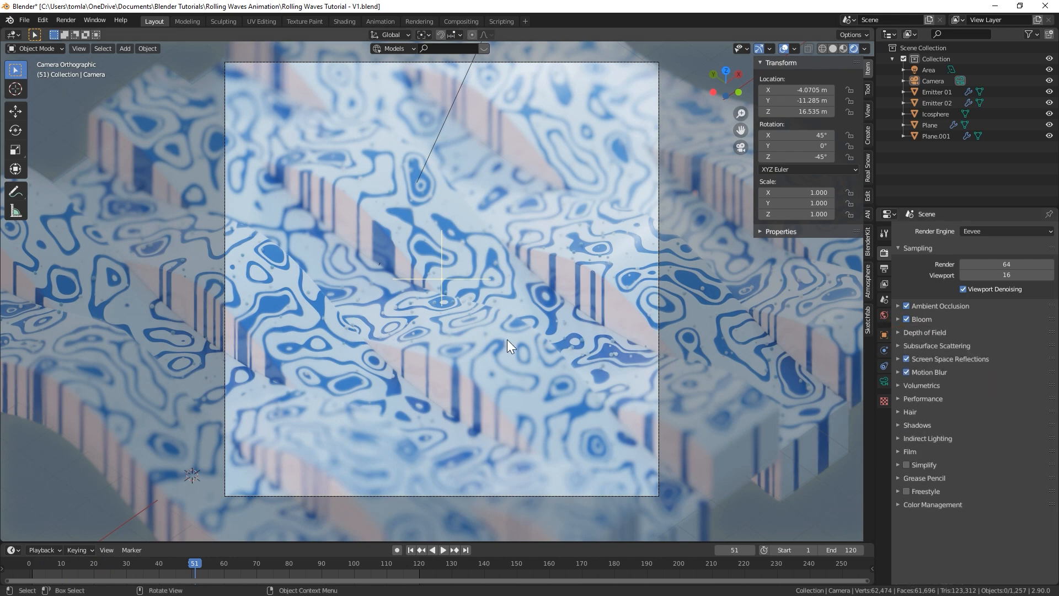